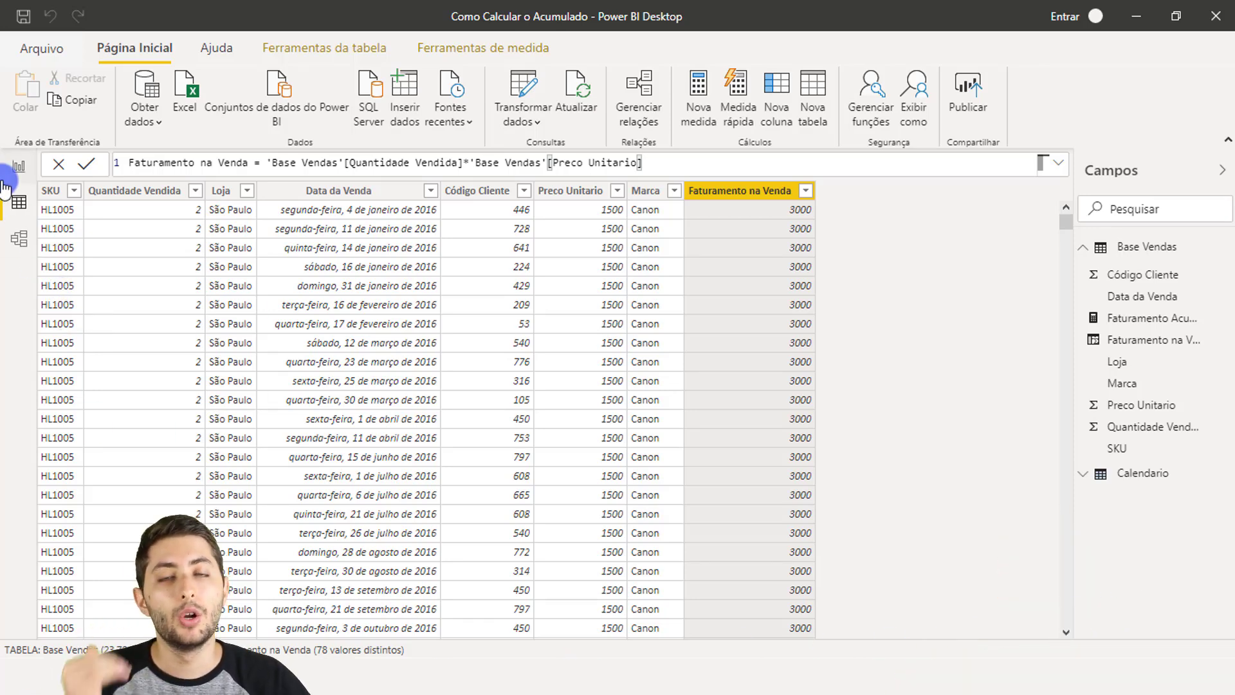
Examine each column of the Base Vendas table, from SKU to the calculated Faturamento na Venda column and its formula.
{"action": "left_click", "coordinate": [50, 191]}
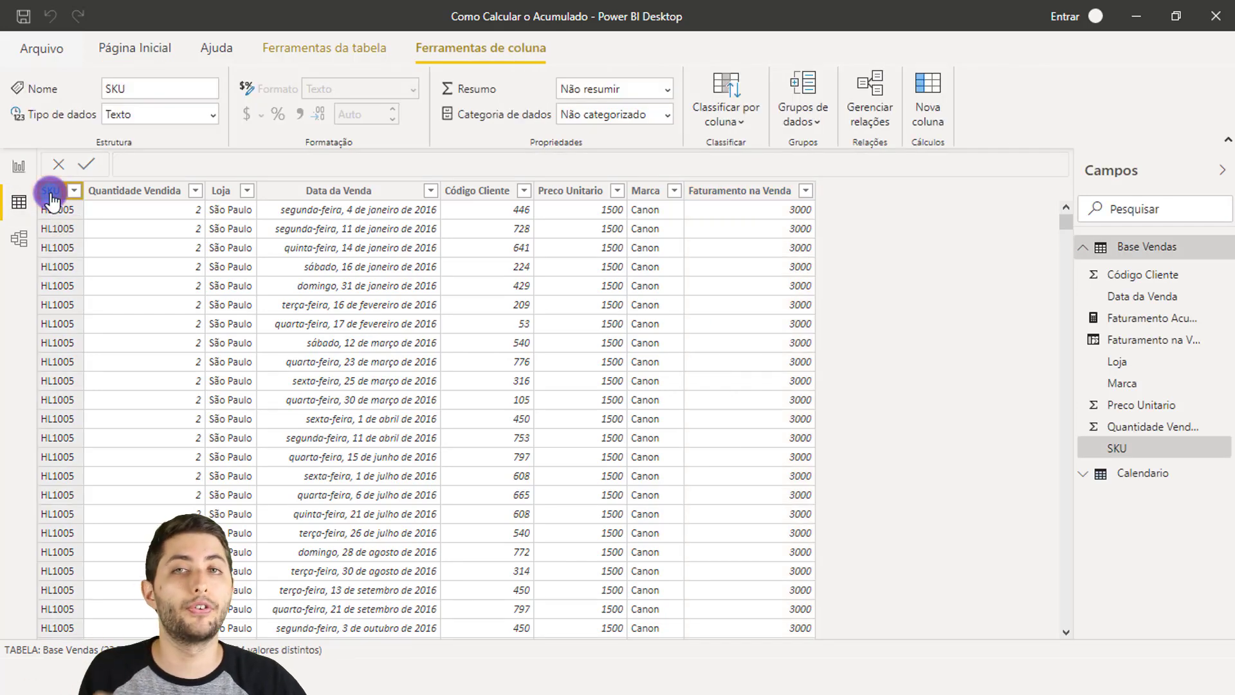
{"action": "left_click", "coordinate": [135, 190]}
{"action": "left_click", "coordinate": [218, 190]}
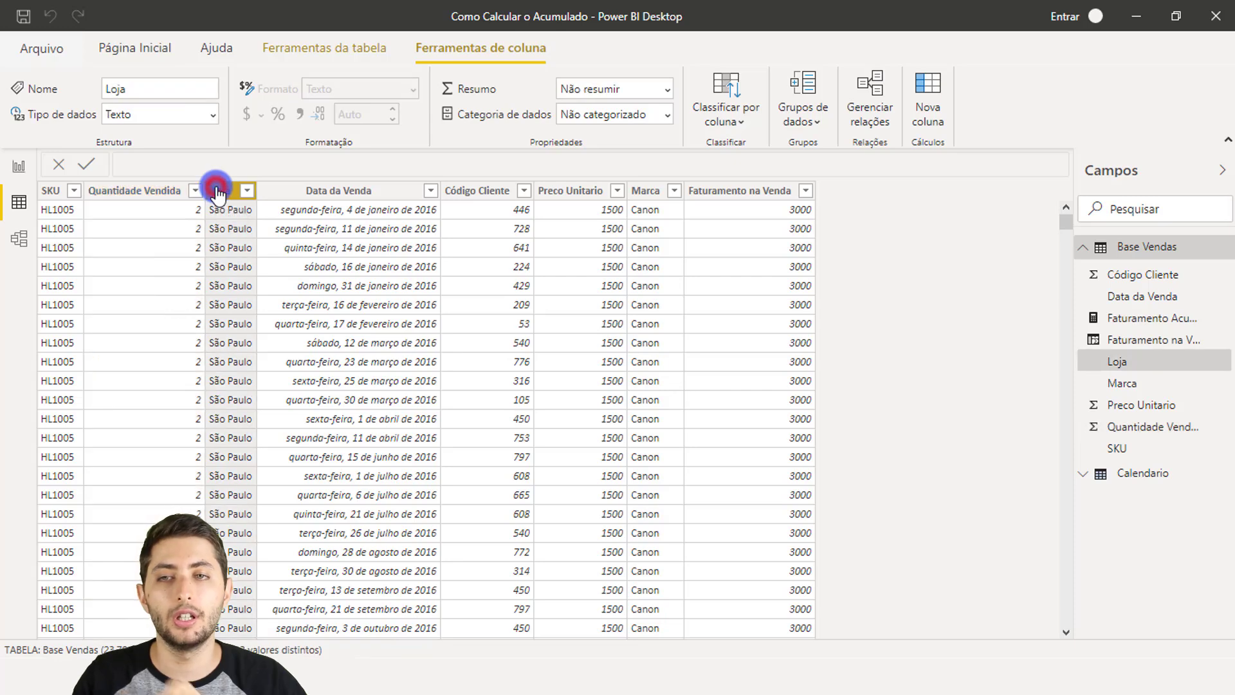
{"action": "left_click", "coordinate": [308, 199]}
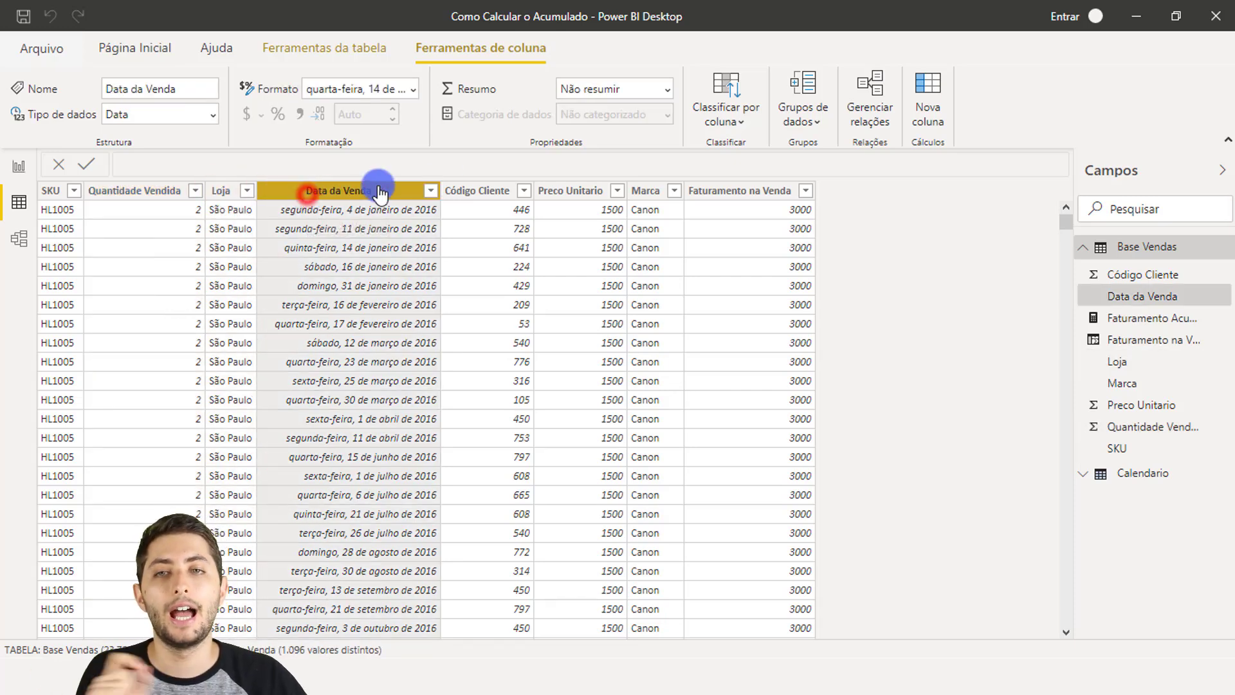
{"action": "left_click", "coordinate": [469, 192]}
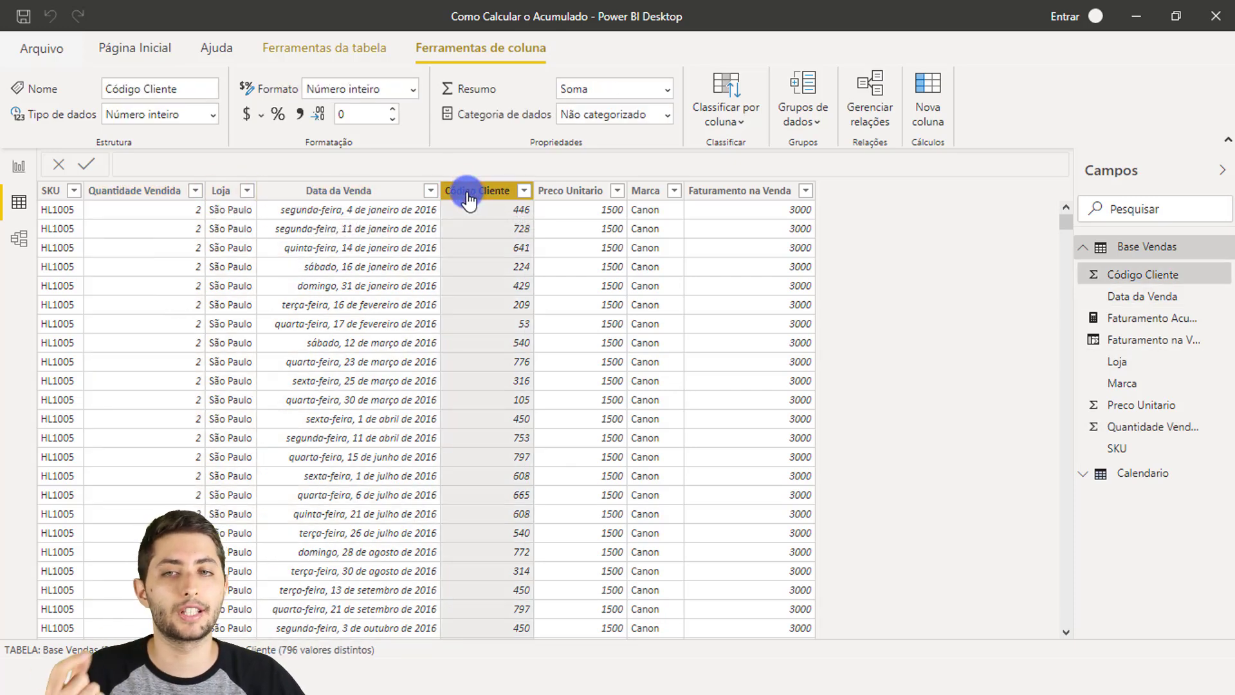
{"action": "left_click", "coordinate": [584, 189]}
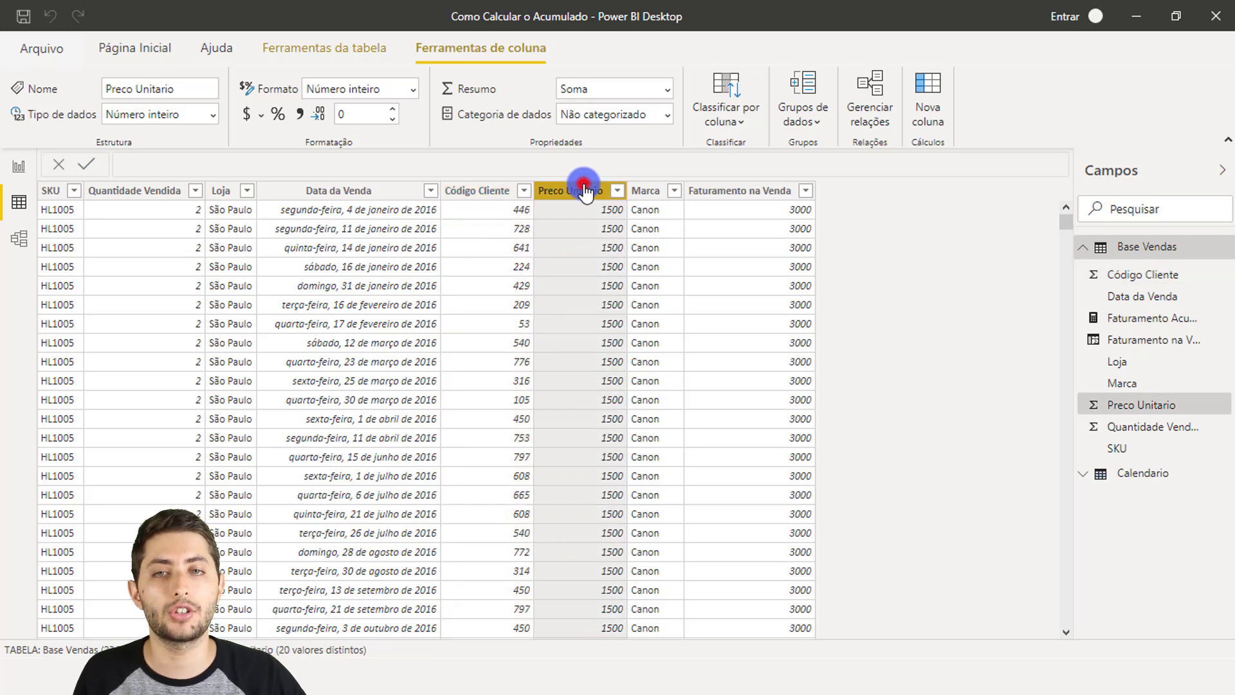
{"action": "left_click", "coordinate": [659, 189]}
{"action": "left_click", "coordinate": [735, 204]}
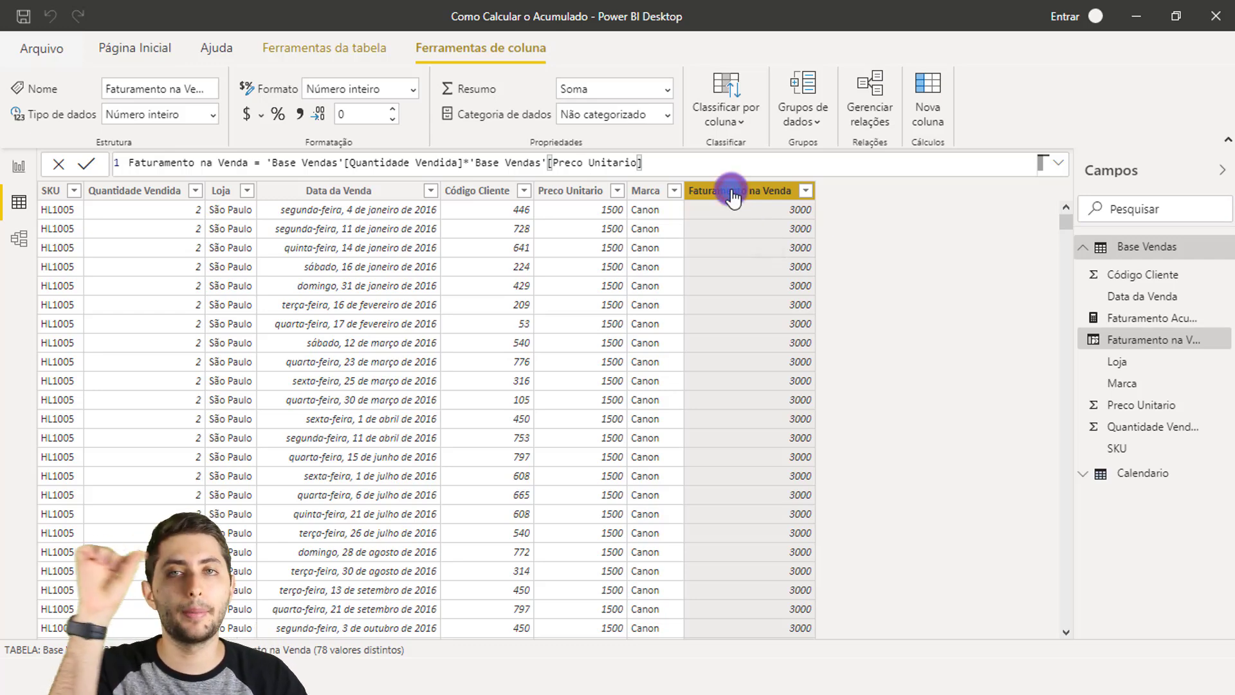
{"action": "left_click", "coordinate": [885, 205]}
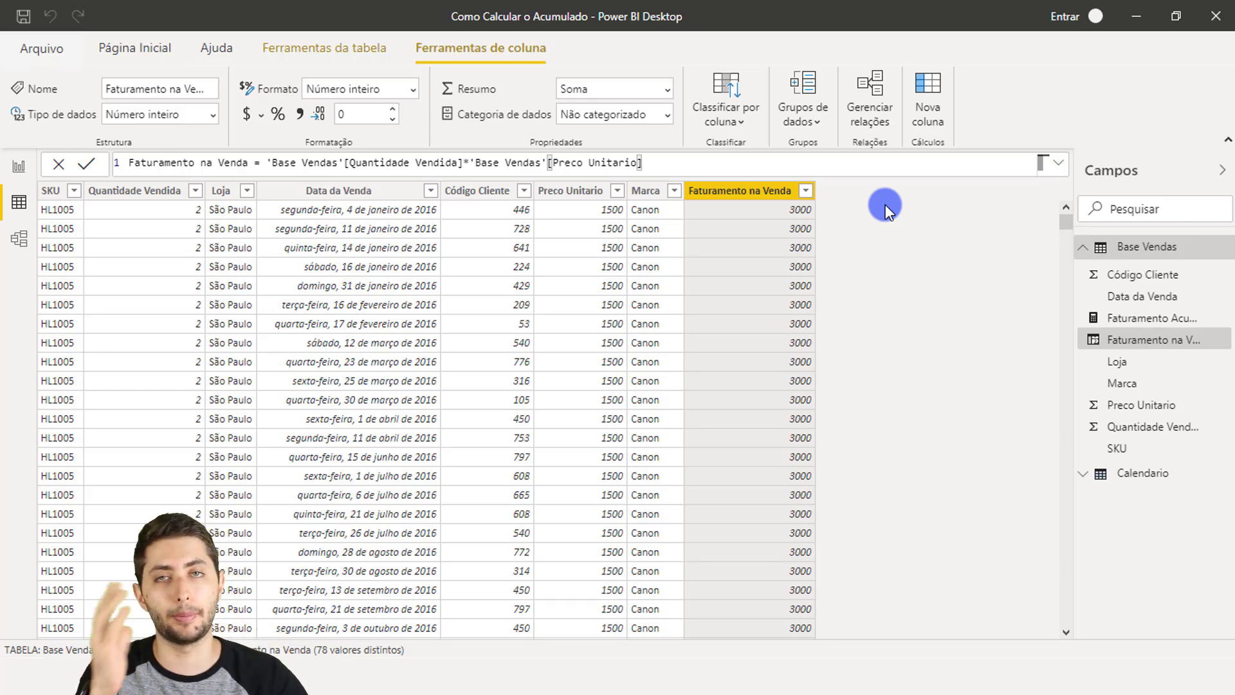
{"action": "left_click", "coordinate": [743, 193]}
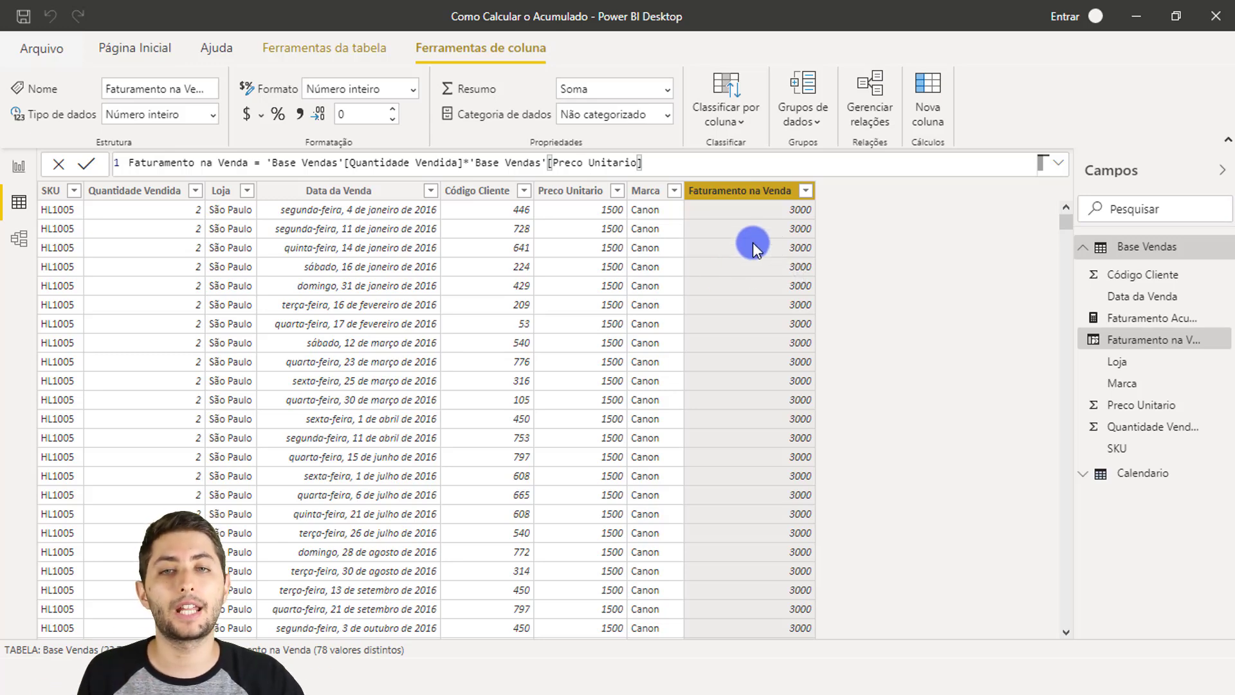
Start a new measure in the Base Vendas table, ready for its formula.
{"action": "right_click", "coordinate": [571, 286]}
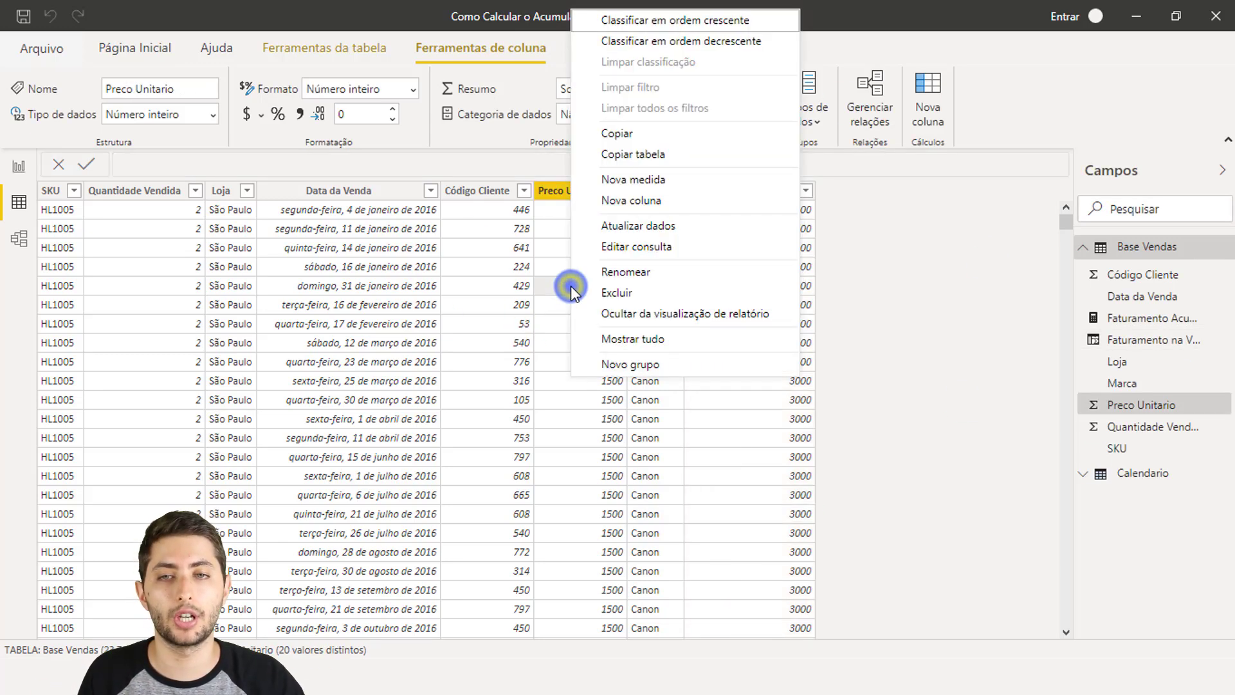
{"action": "left_click", "coordinate": [615, 179]}
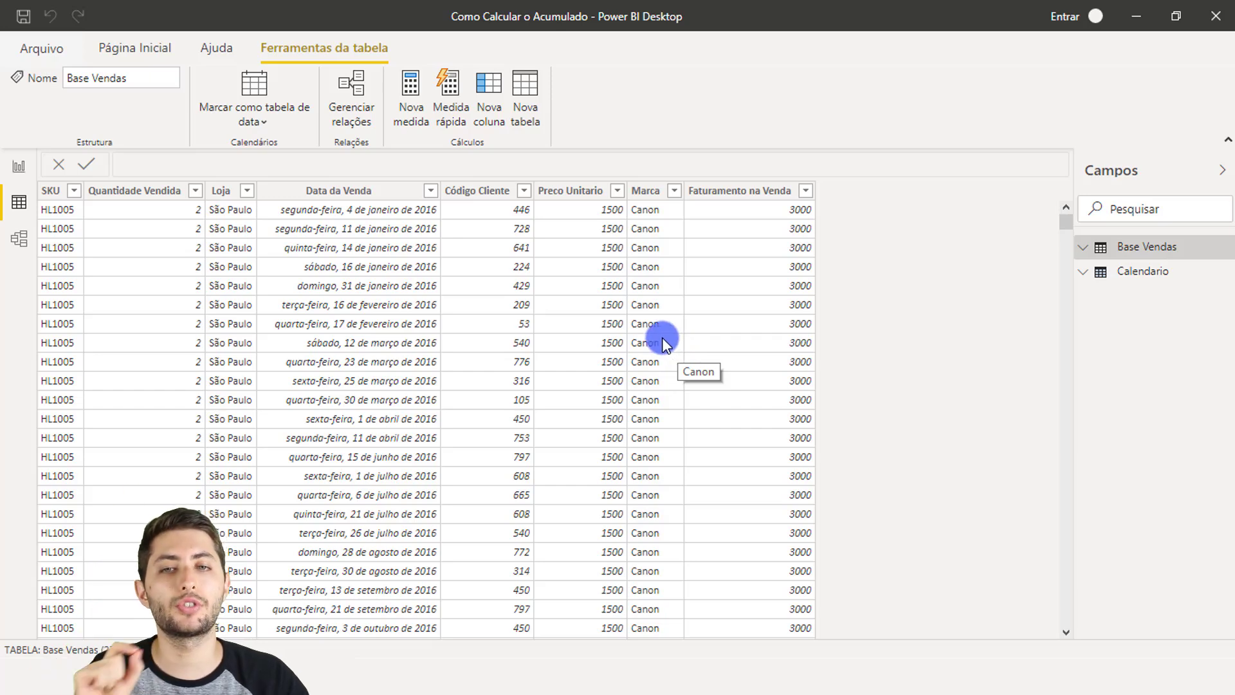
{"action": "right_click", "coordinate": [662, 340]}
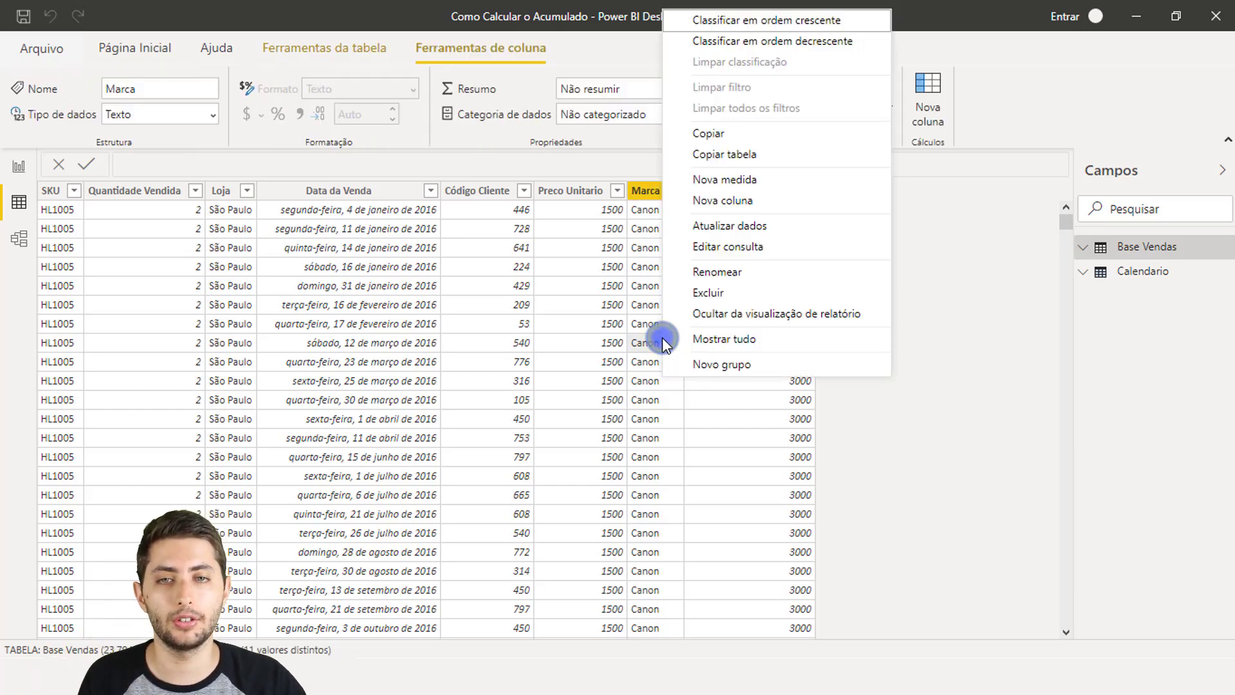
{"action": "left_click", "coordinate": [733, 196]}
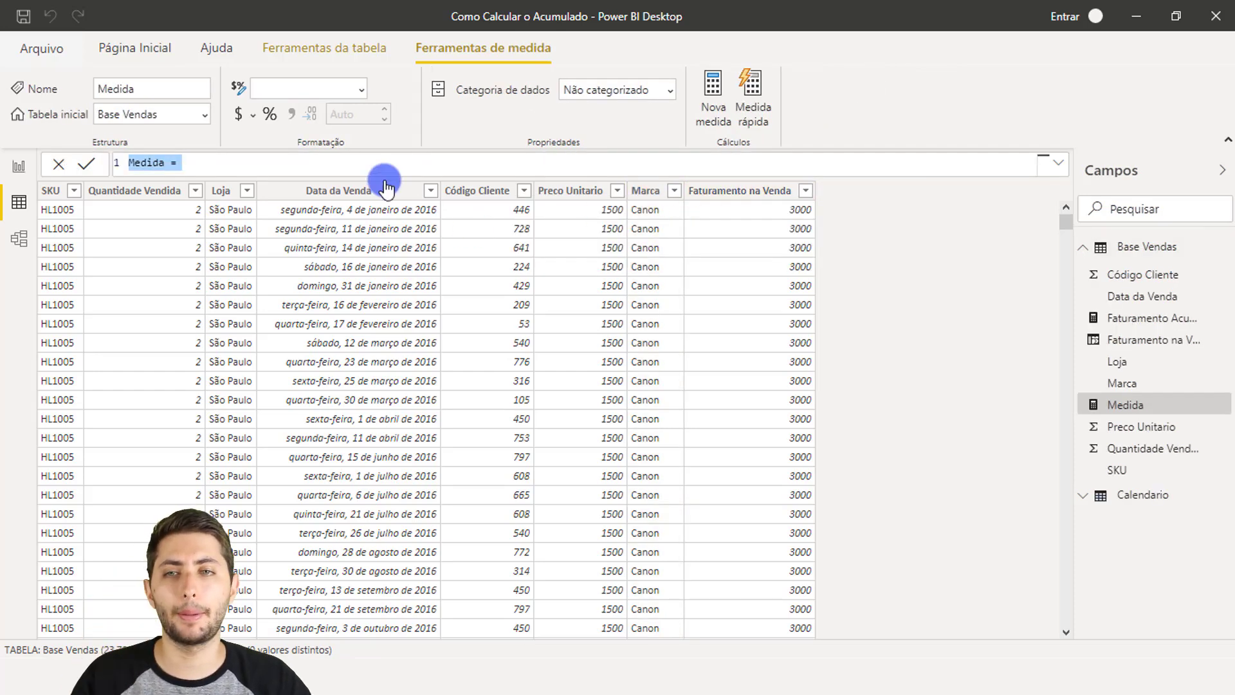
{"action": "scroll", "coordinate": [367, 165], "scroll_direction": "up", "scroll_amount": 6}
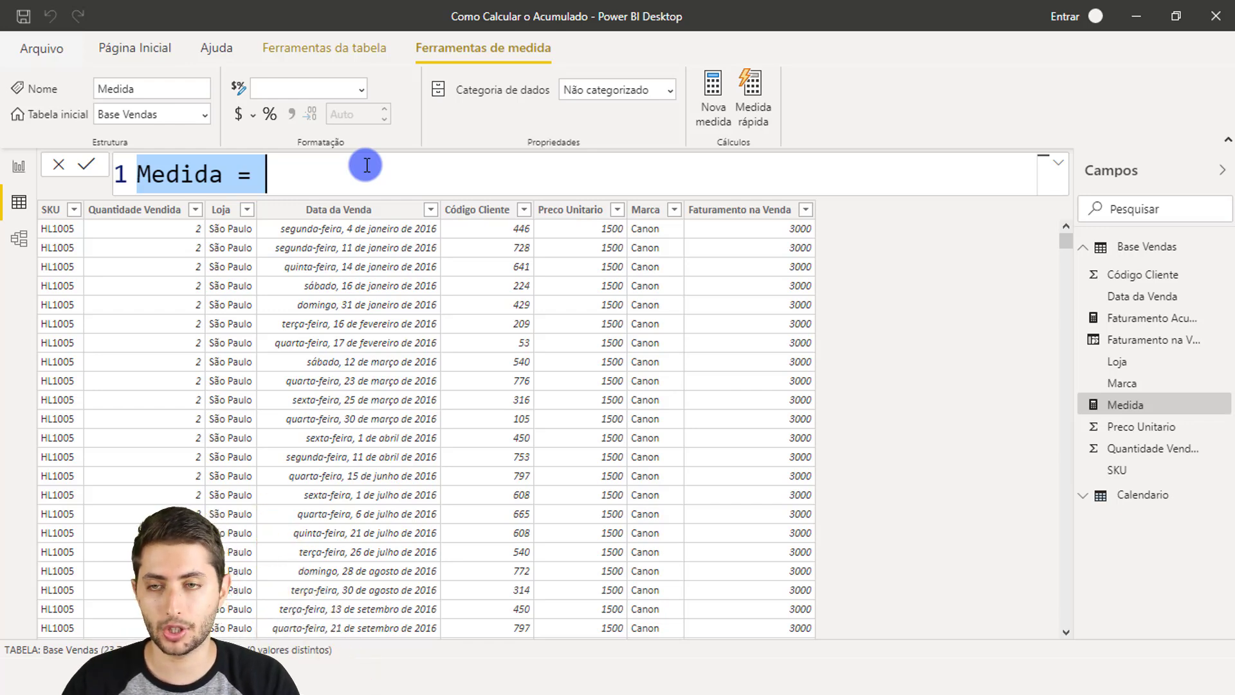
{"action": "type", "text": "Fatura"}
{"action": "key", "text": "alt+BackSpace"}
{"action": "key", "text": "alt+BackSpace"}
{"action": "key", "text": "alt+BackSpace"}
{"action": "key", "text": "alt+BackSpace"}
{"action": "key", "text": "alt+BackSpace"}
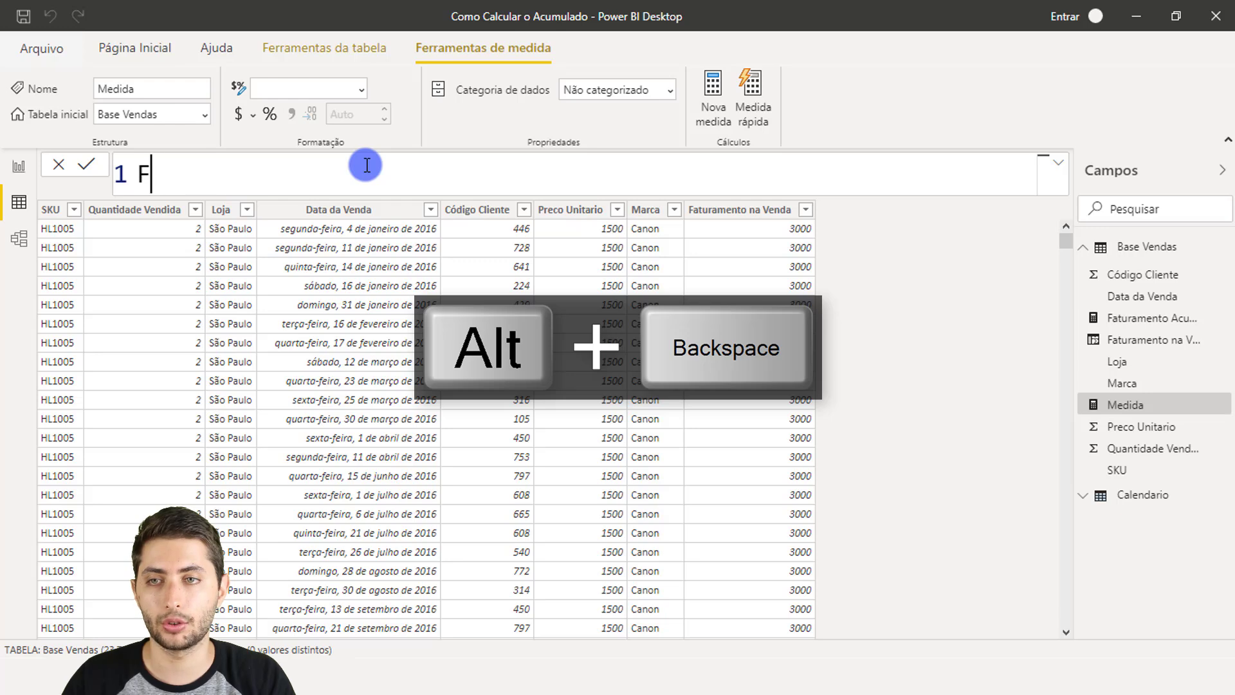
{"action": "key", "text": "alt+BackSpace"}
Define the new measure as Total Faturamento = SUM('Base Vendas'[Faturamento na Venda]).
{"action": "type", "text": "Total Faturamento ="}
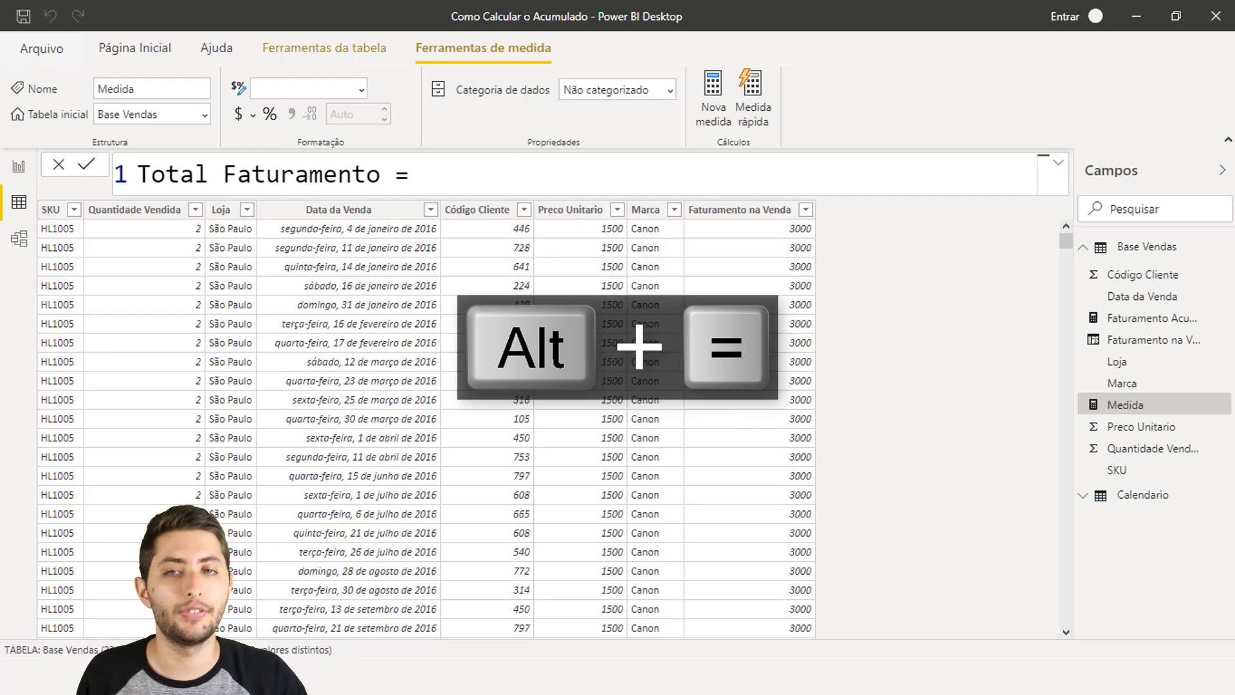
{"action": "type", "text": " sum"}
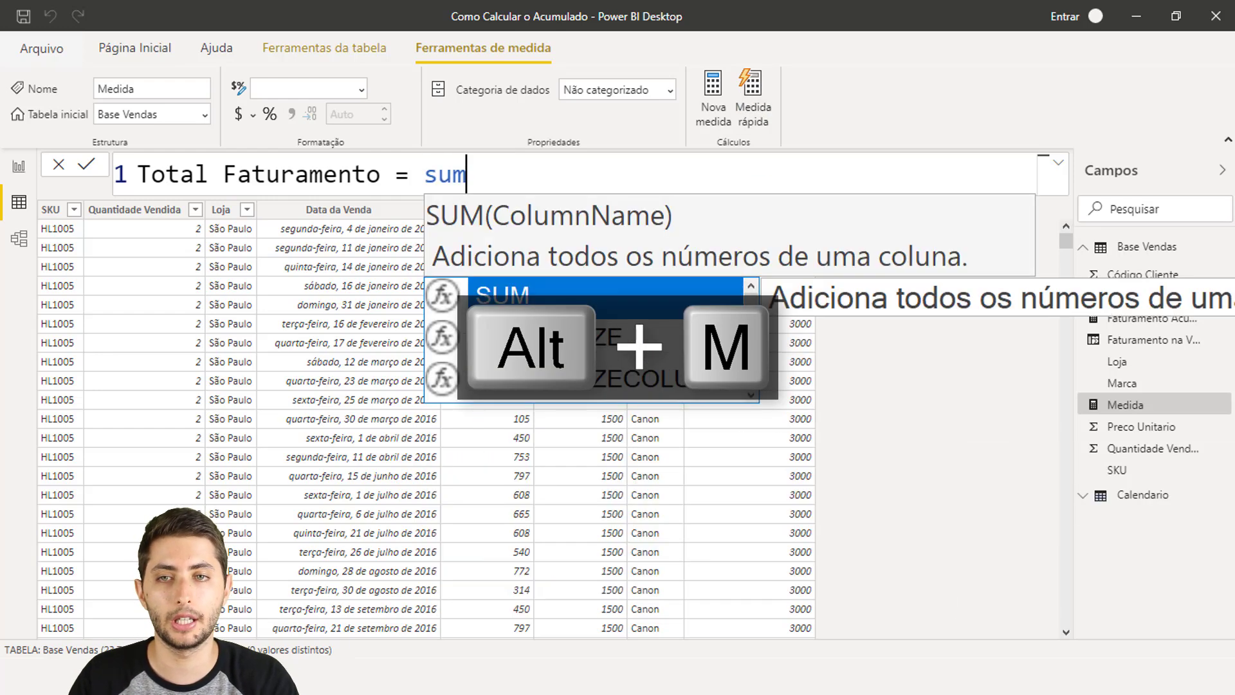
{"action": "key", "text": "Tab"}
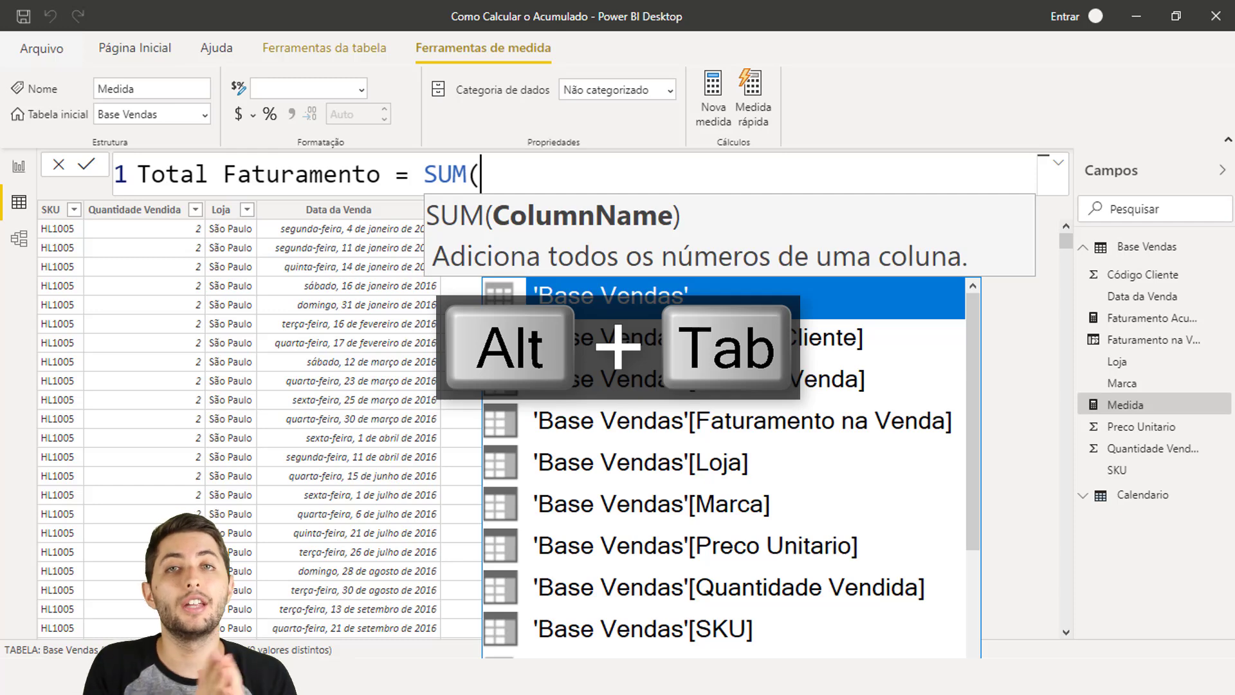
{"action": "type", "text": "fat"}
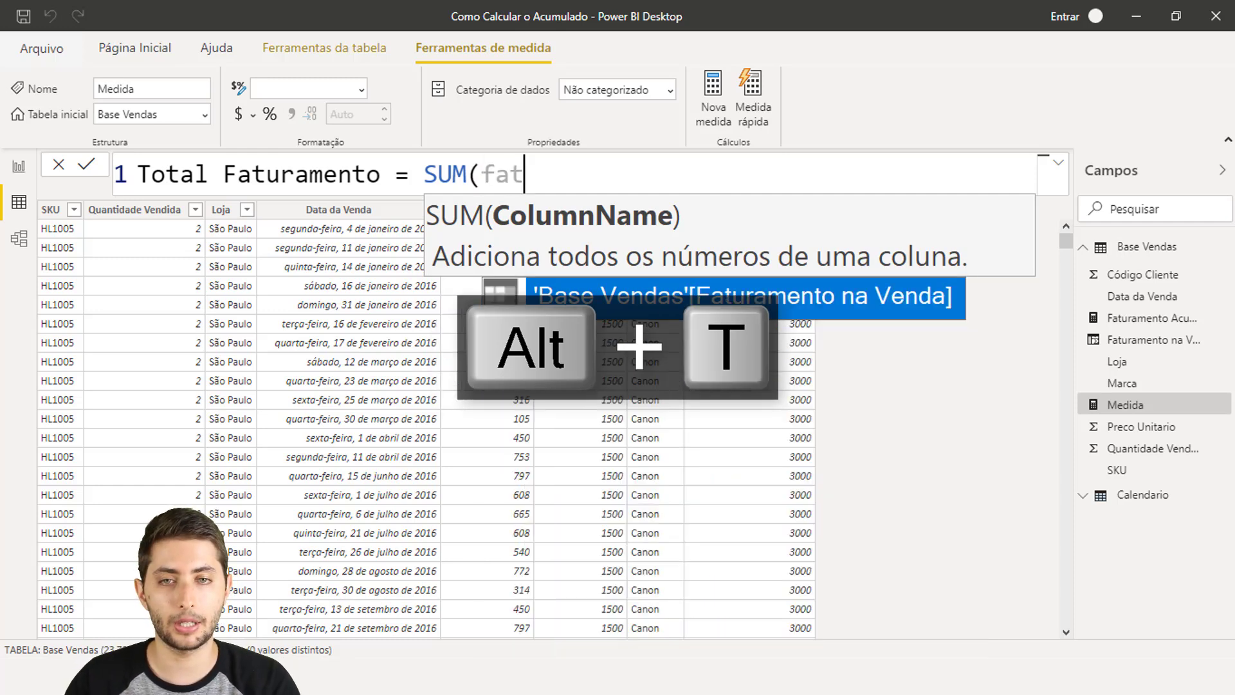
{"action": "key", "text": "Tab"}
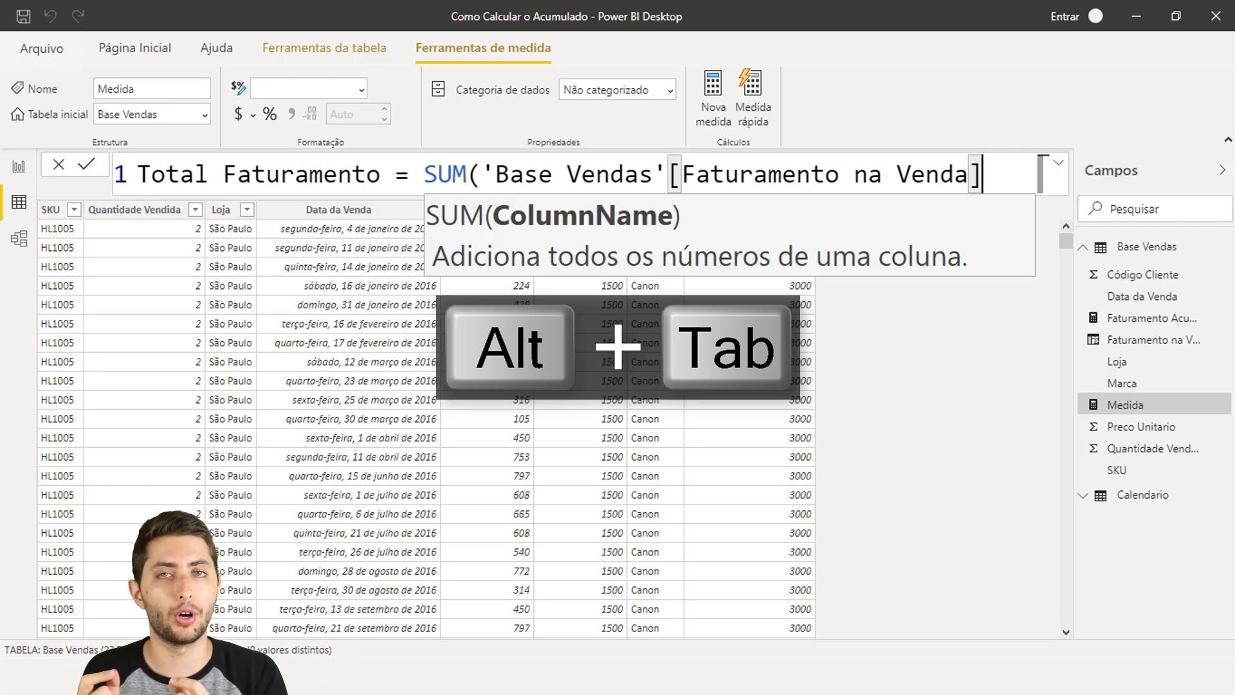
{"action": "type", "text": ")"}
{"action": "key", "text": "alt+Return"}
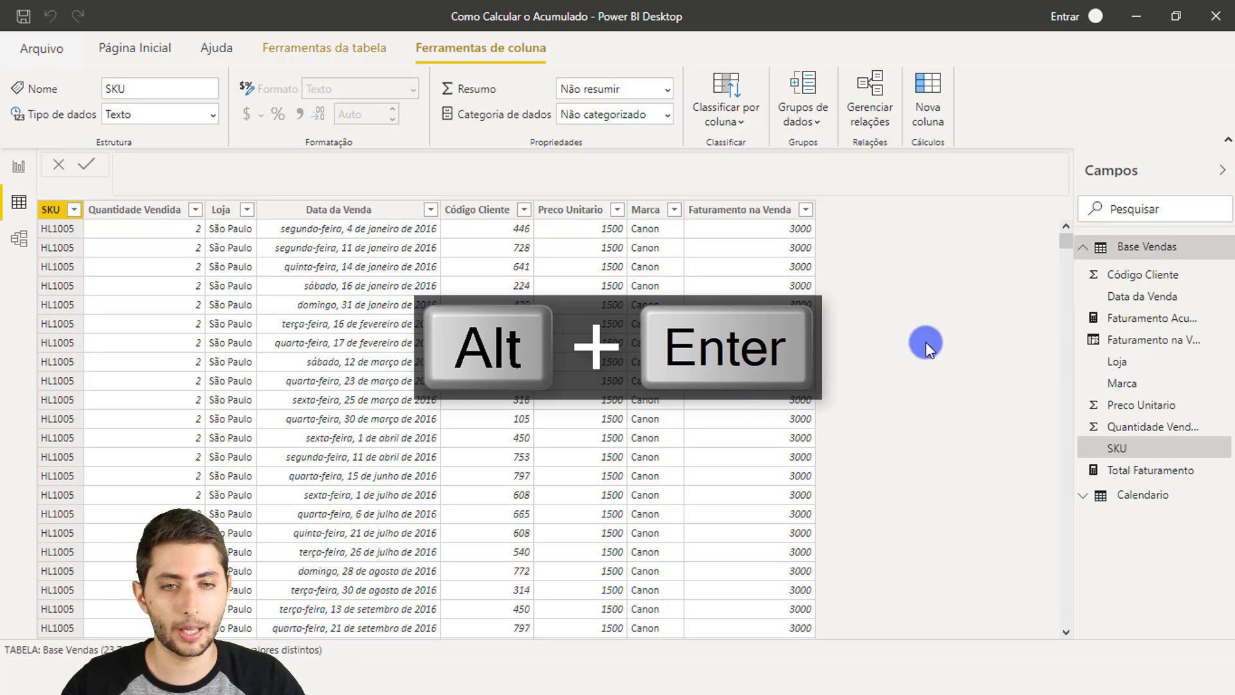
{"action": "key", "text": "ctrl+alt+2"}
{"action": "mouse_move", "coordinate": [1077, 455]}
{"action": "left_mouse_down"}
{"action": "mouse_move", "coordinate": [1111, 483]}
{"action": "mouse_move", "coordinate": [1221, 487]}
{"action": "left_mouse_up"}
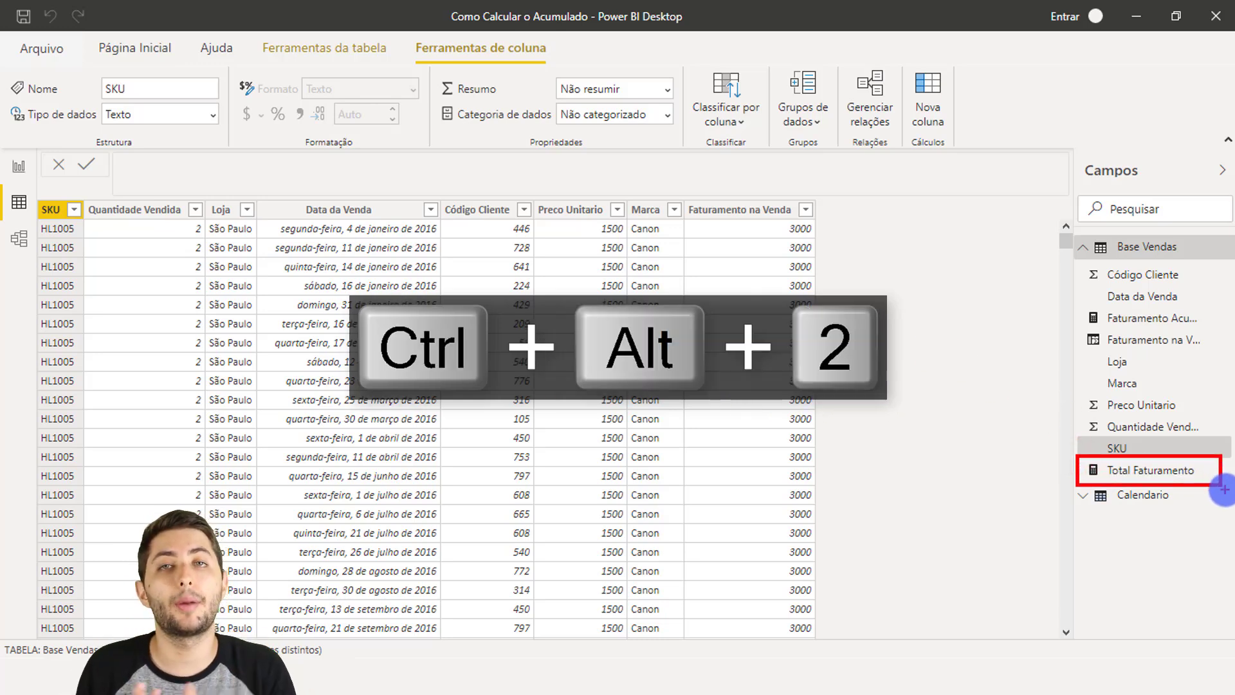
{"action": "key", "text": "alt+Escape"}
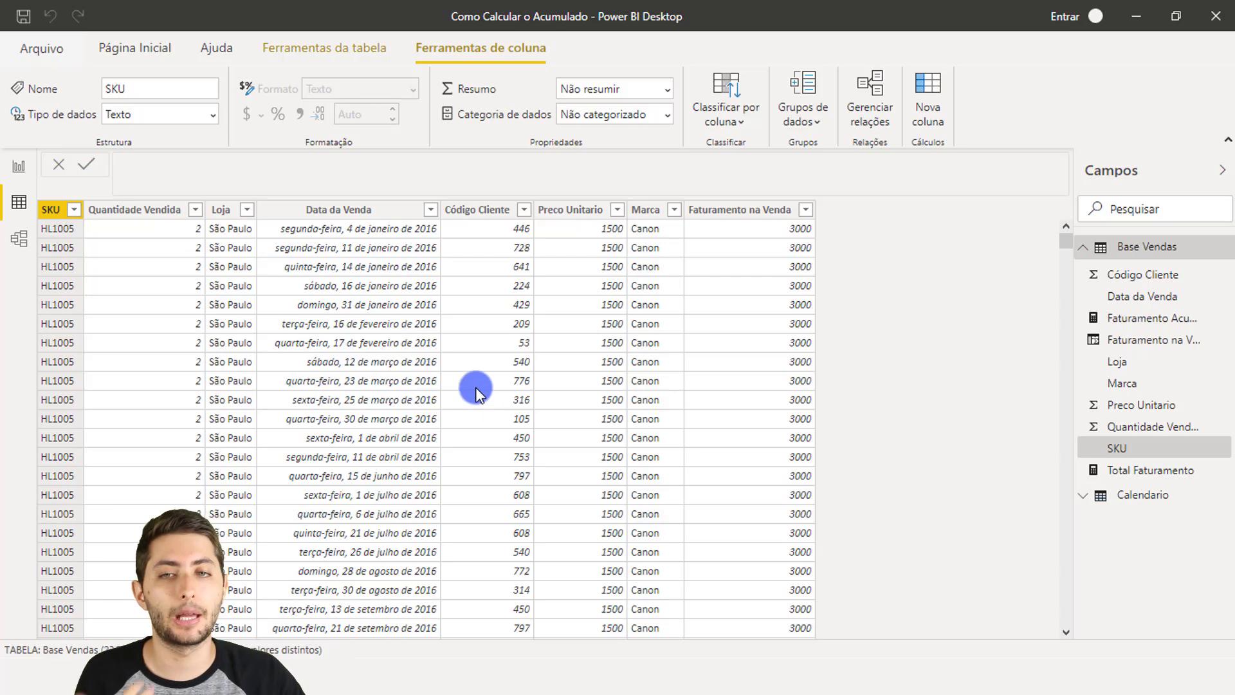
Add a matrix visual to the empty report page and move it toward the middle of the canvas.
{"action": "left_click", "coordinate": [18, 166]}
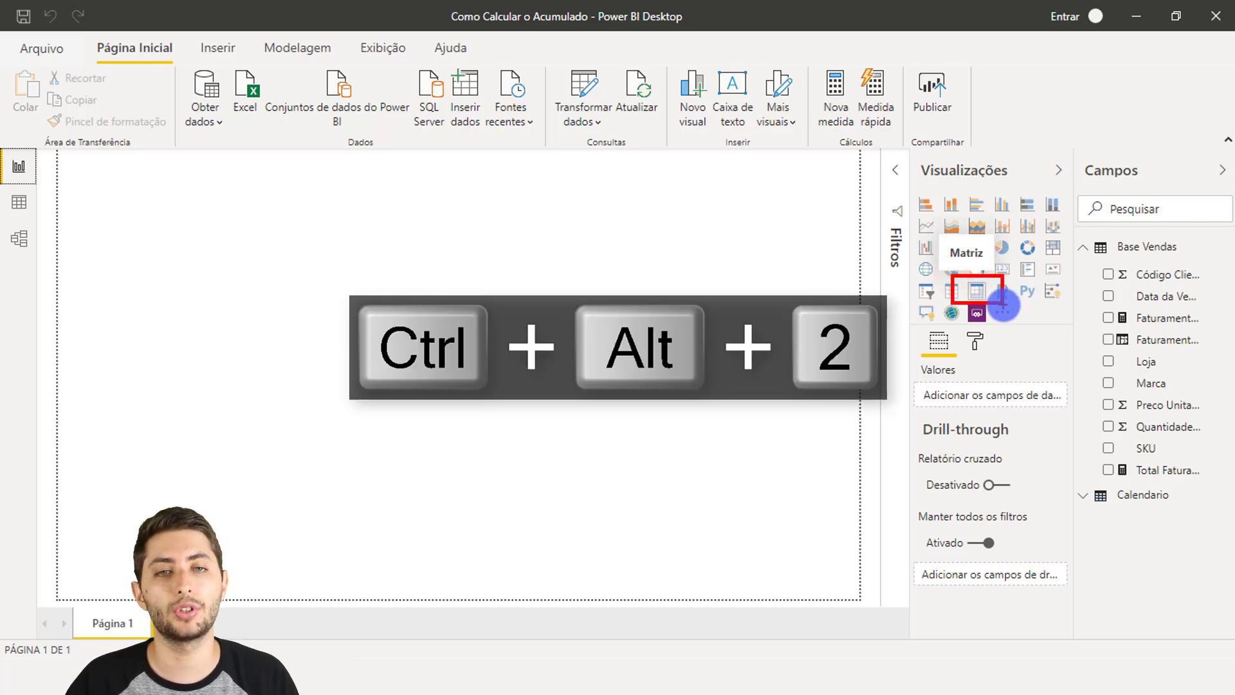
{"action": "left_click", "coordinate": [974, 293]}
{"action": "left_click_drag", "start_coordinate": [158, 289], "coordinate": [424, 378]}
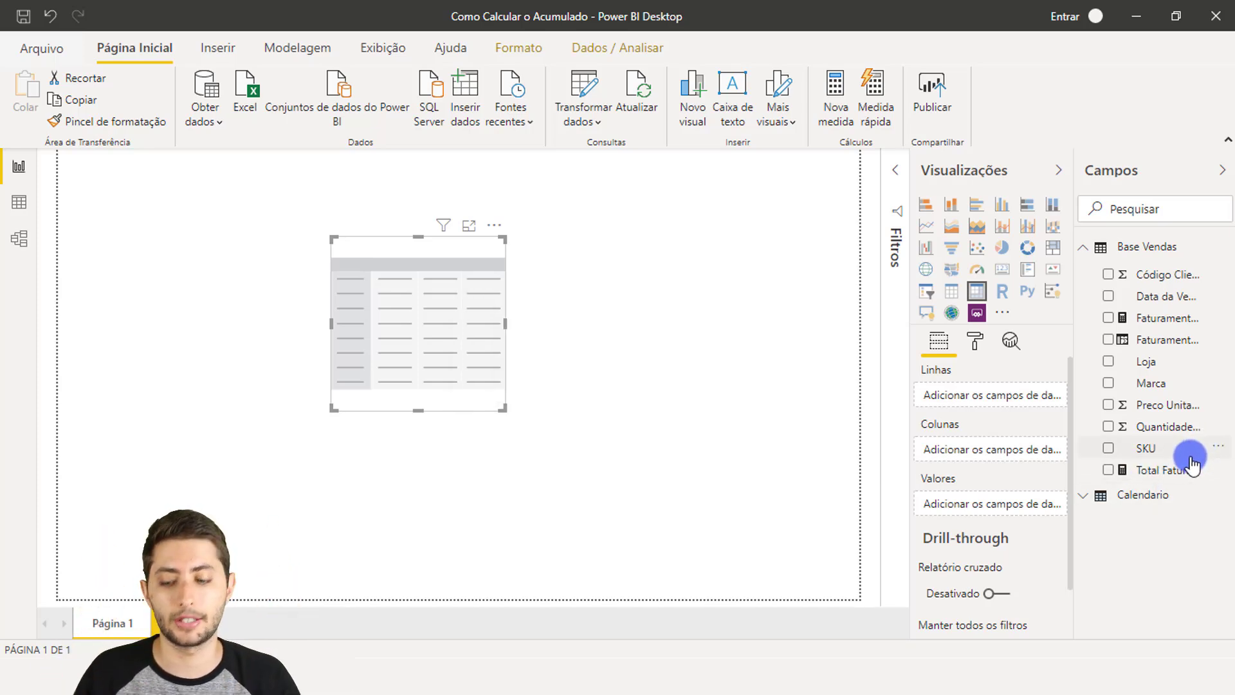
{"action": "key", "text": "ctrl+alt+2"}
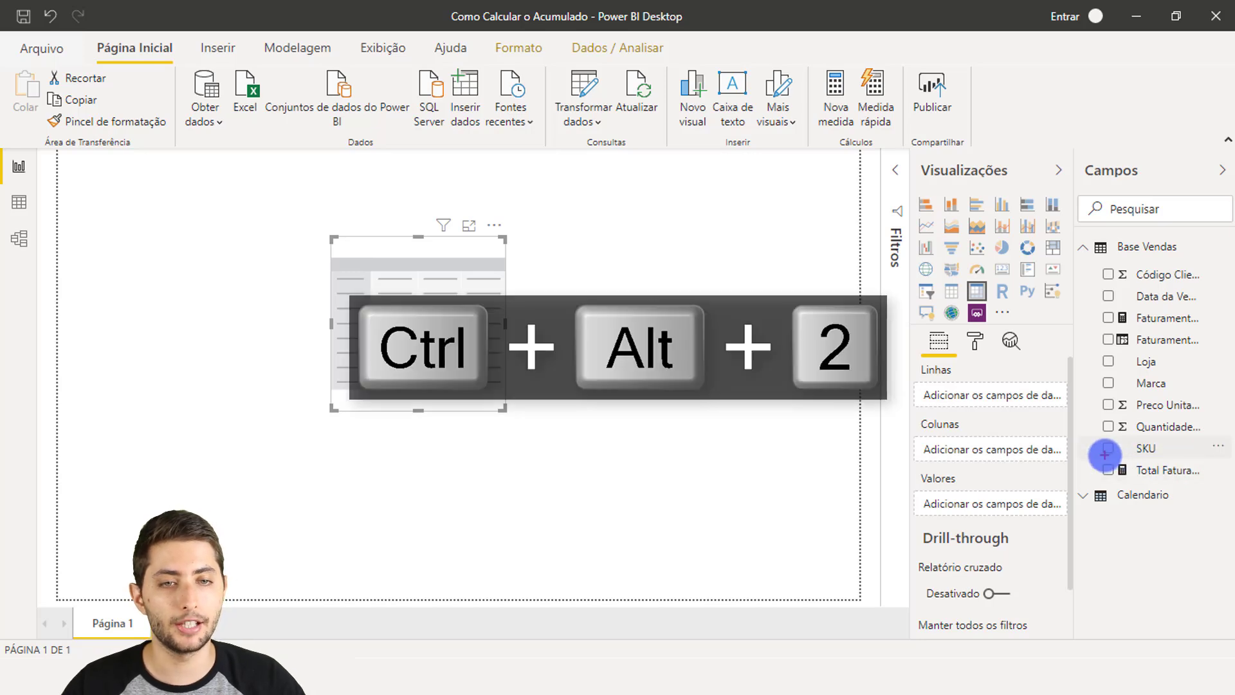
{"action": "left_click_drag", "start_coordinate": [1094, 458], "coordinate": [1221, 487]}
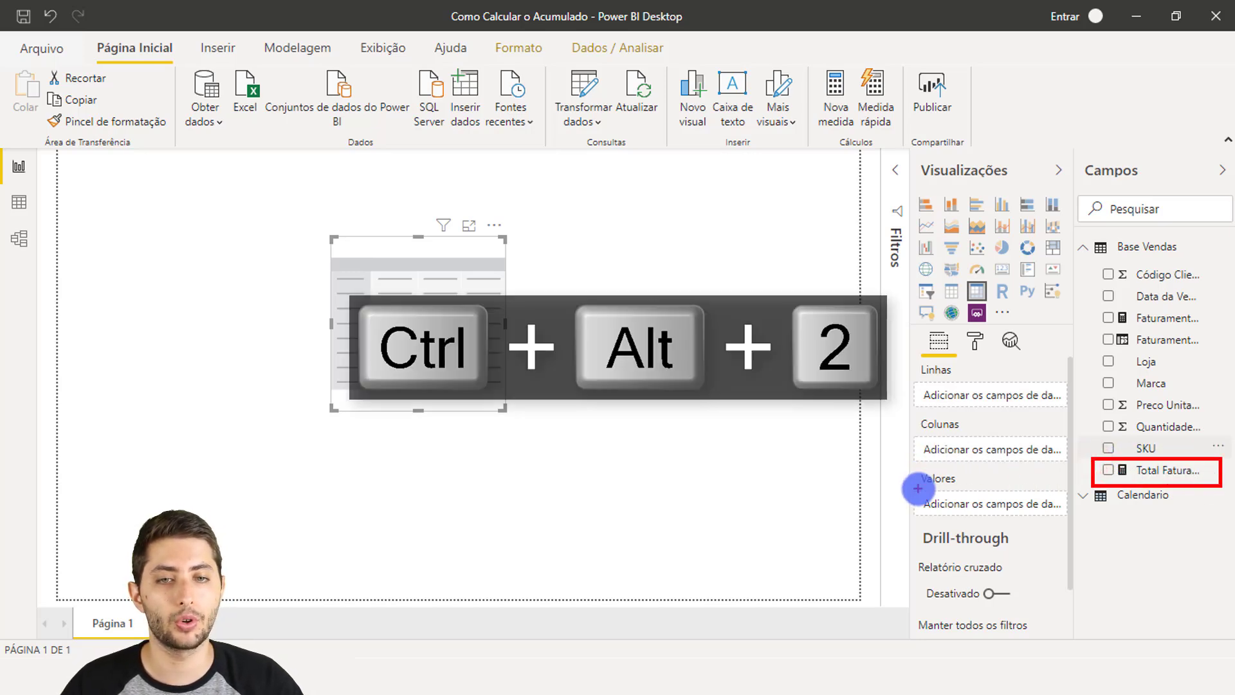
{"action": "left_click_drag", "start_coordinate": [948, 496], "coordinate": [1069, 520]}
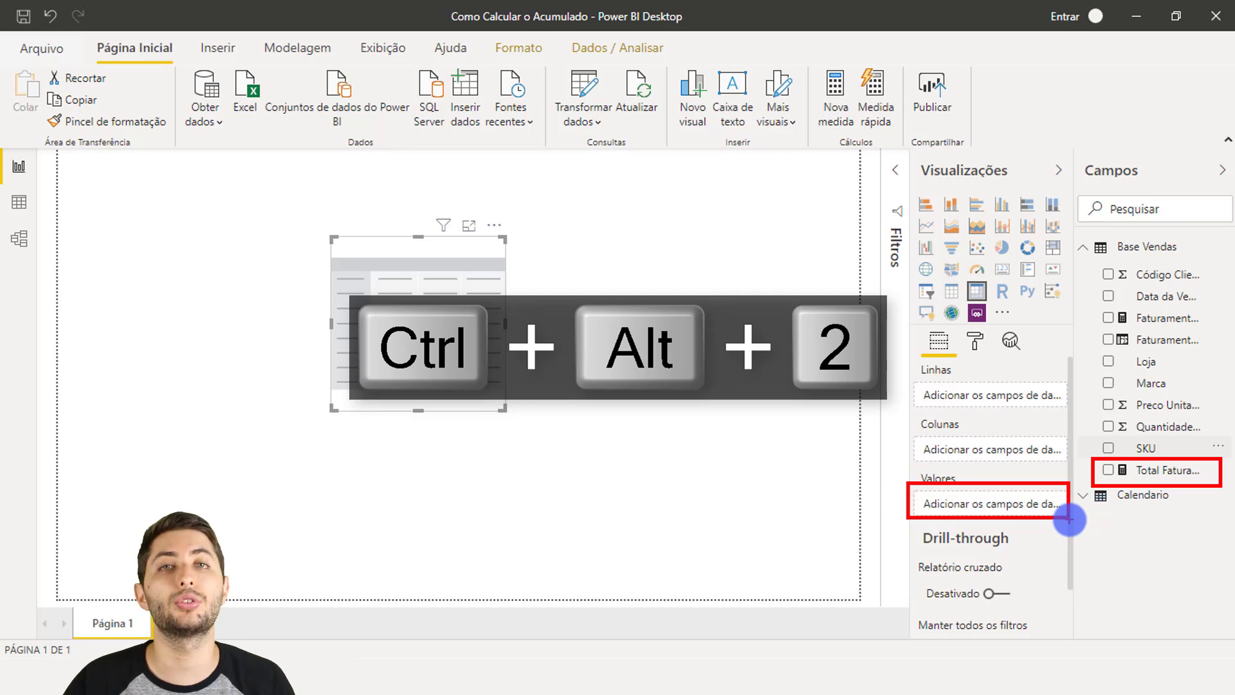
{"action": "key", "text": "alt+Escape"}
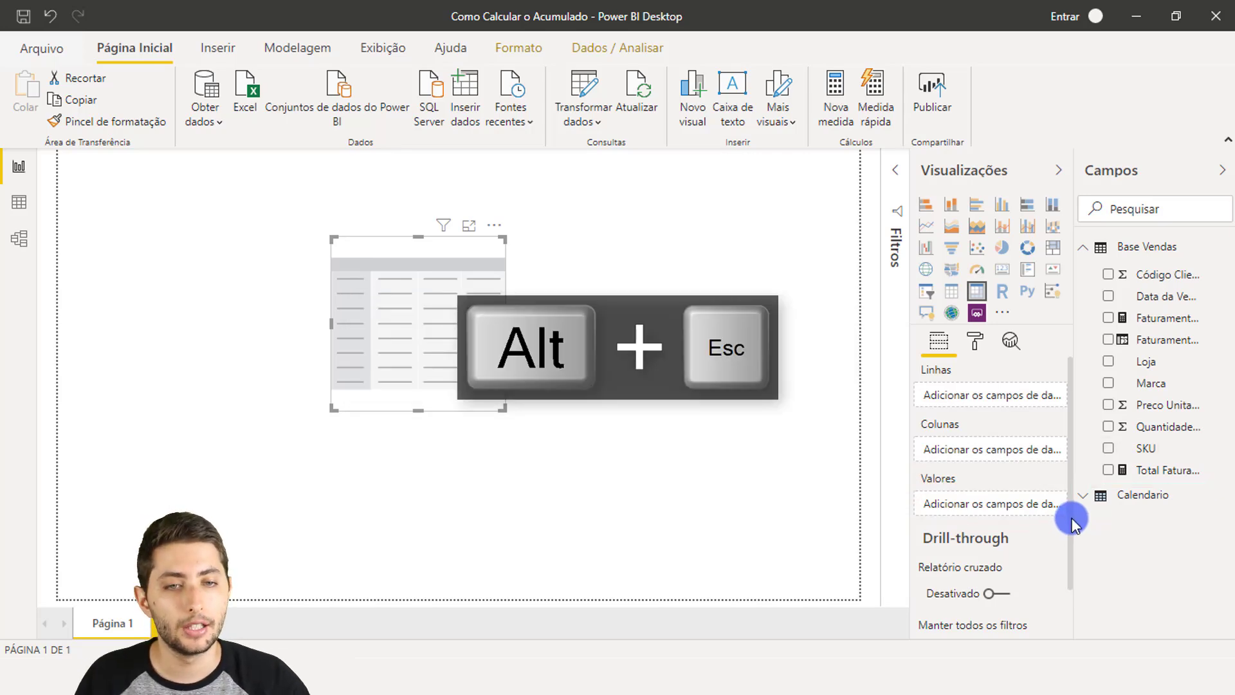
Add the Total Faturamento measure to the matrix's values.
{"action": "left_click_drag", "start_coordinate": [1151, 473], "coordinate": [992, 504]}
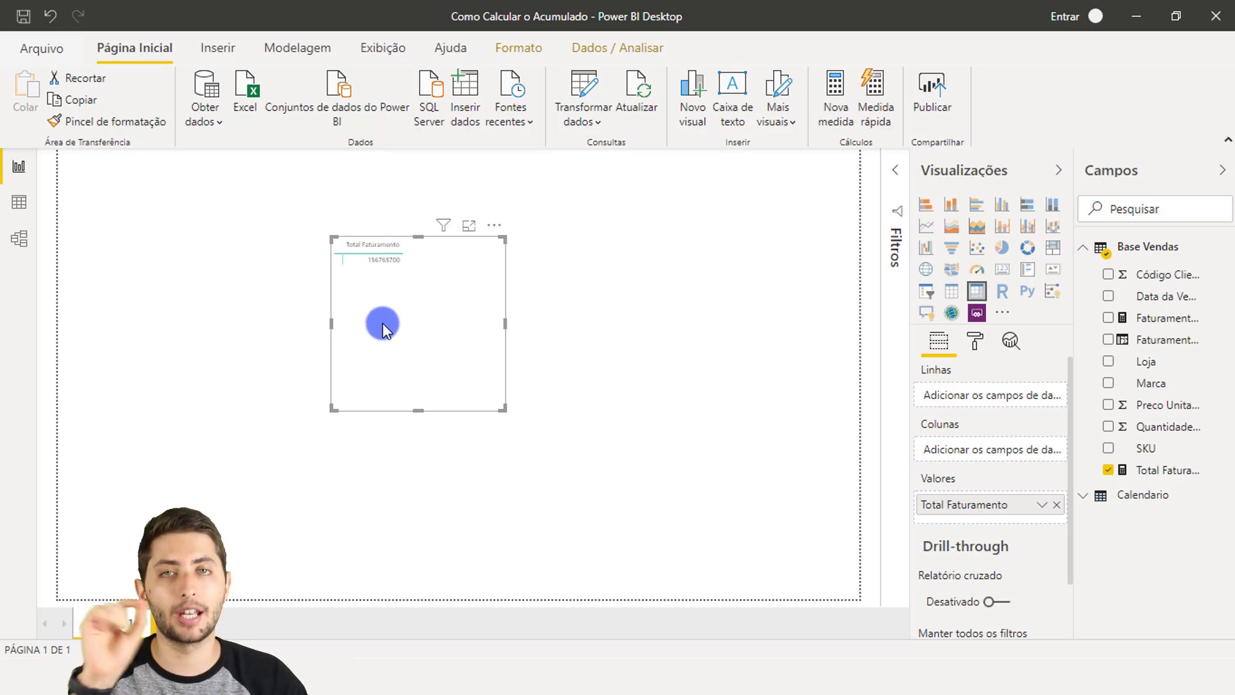
{"action": "key", "text": "ctrl+alt+2"}
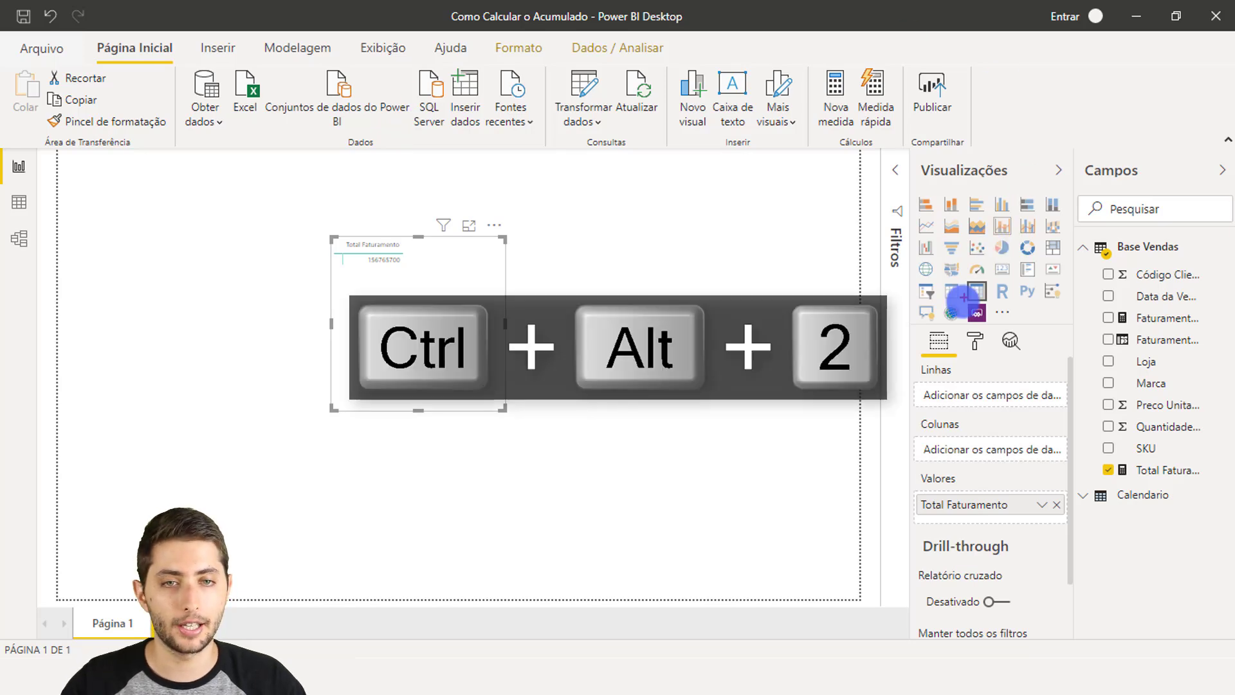
{"action": "key", "text": "alt+Escape"}
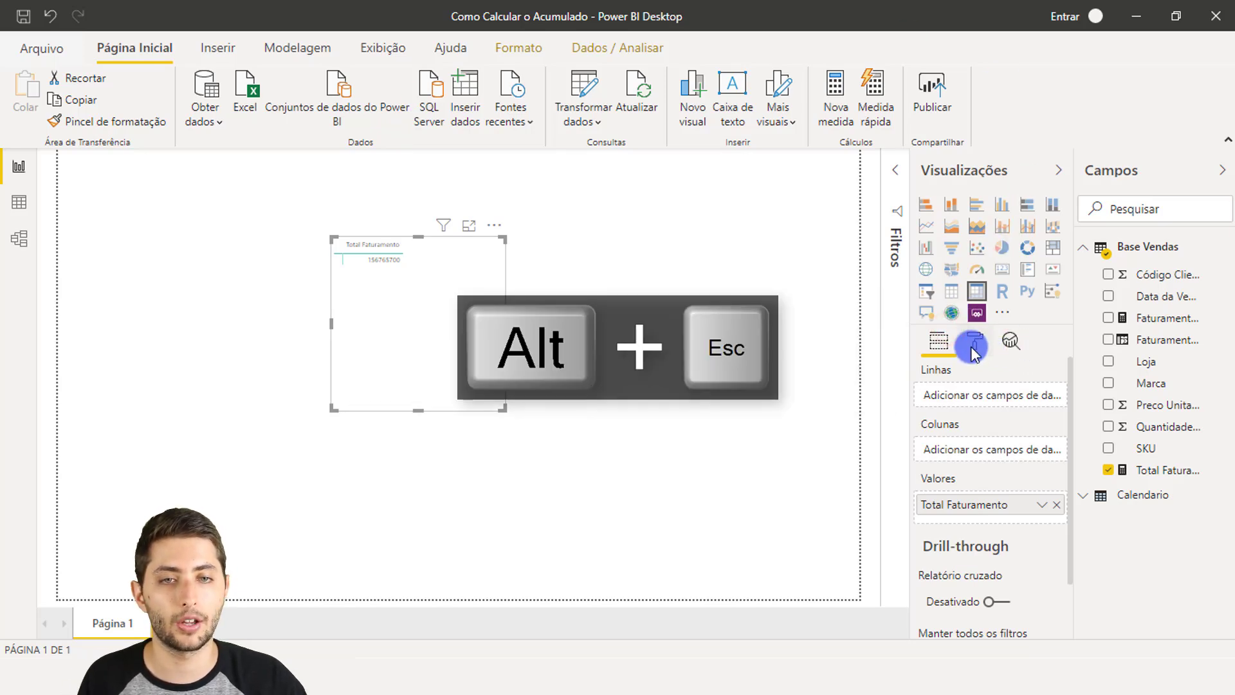
Search the matrix's formatting options for "tamanho" to find the text size settings.
{"action": "left_click", "coordinate": [974, 344]}
{"action": "left_click", "coordinate": [979, 371]}
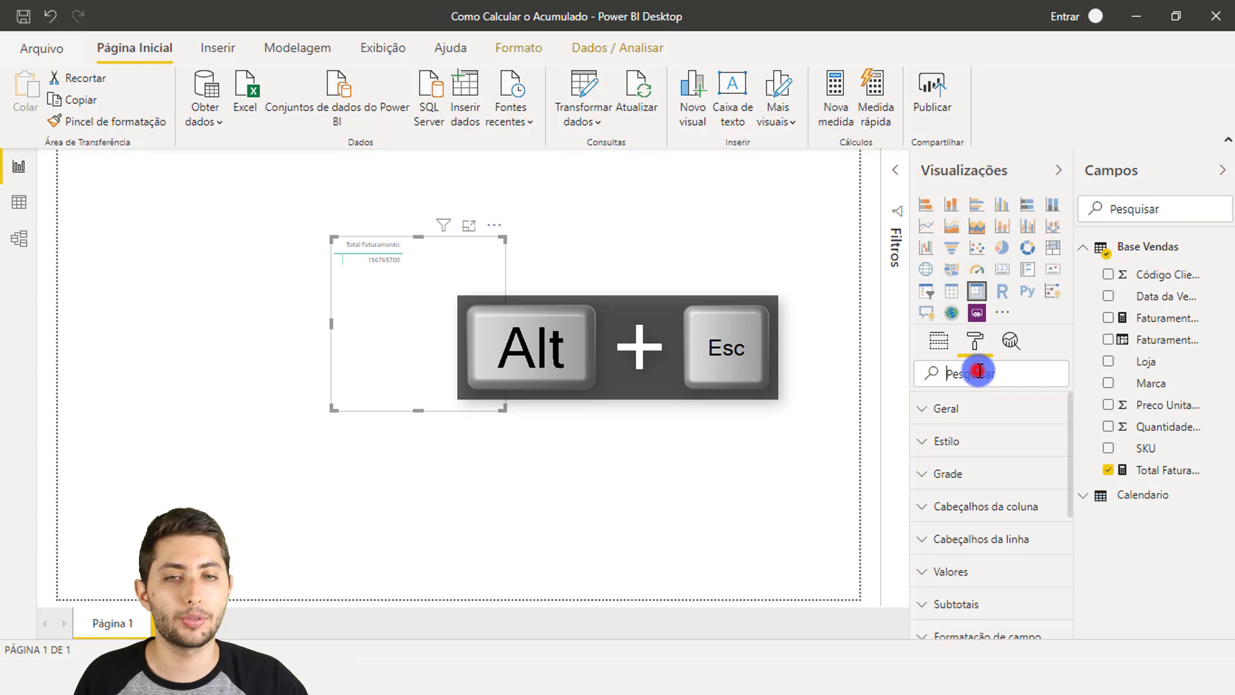
{"action": "type", "text": "tama"}
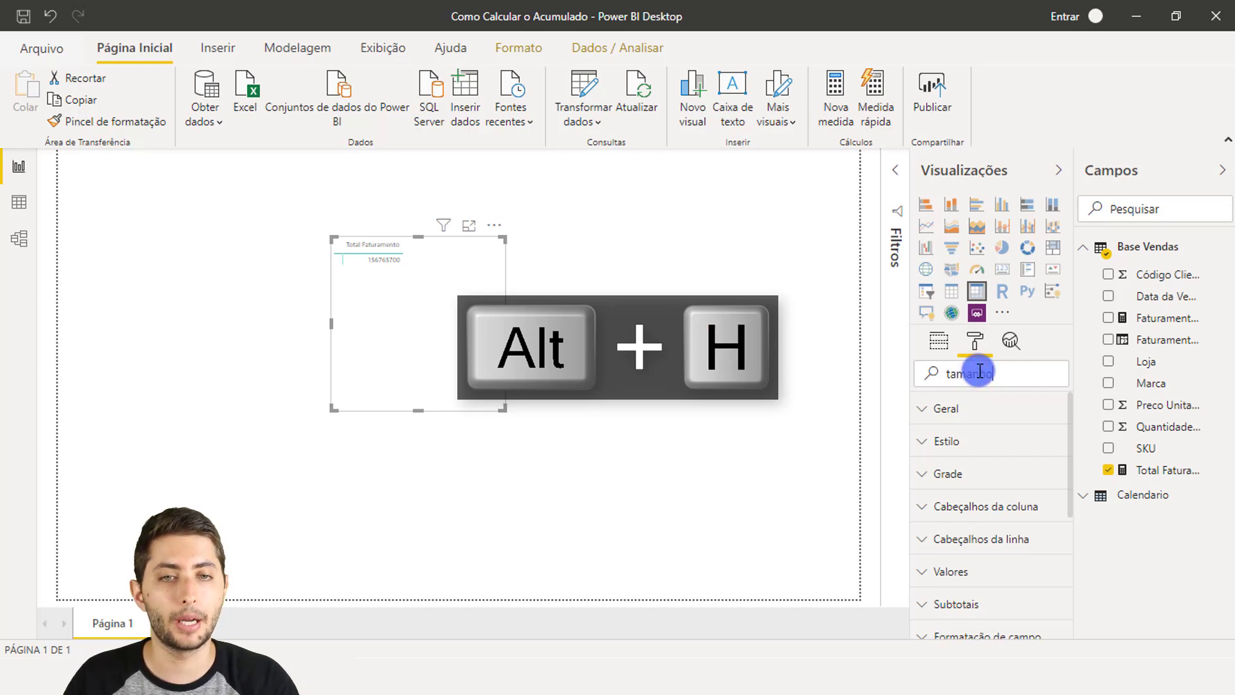
{"action": "type", "text": "nho"}
{"action": "key", "text": "Return"}
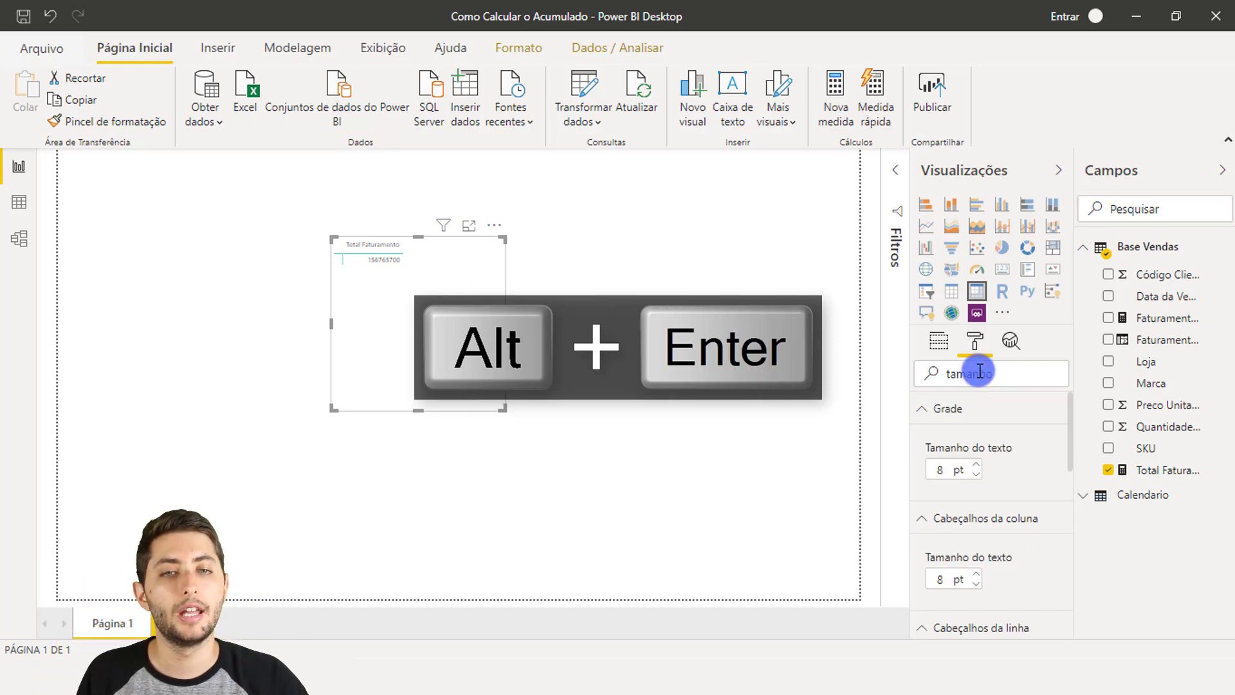
{"action": "key", "text": "ctrl+alt+2"}
{"action": "left_click_drag", "start_coordinate": [907, 397], "coordinate": [1010, 500]}
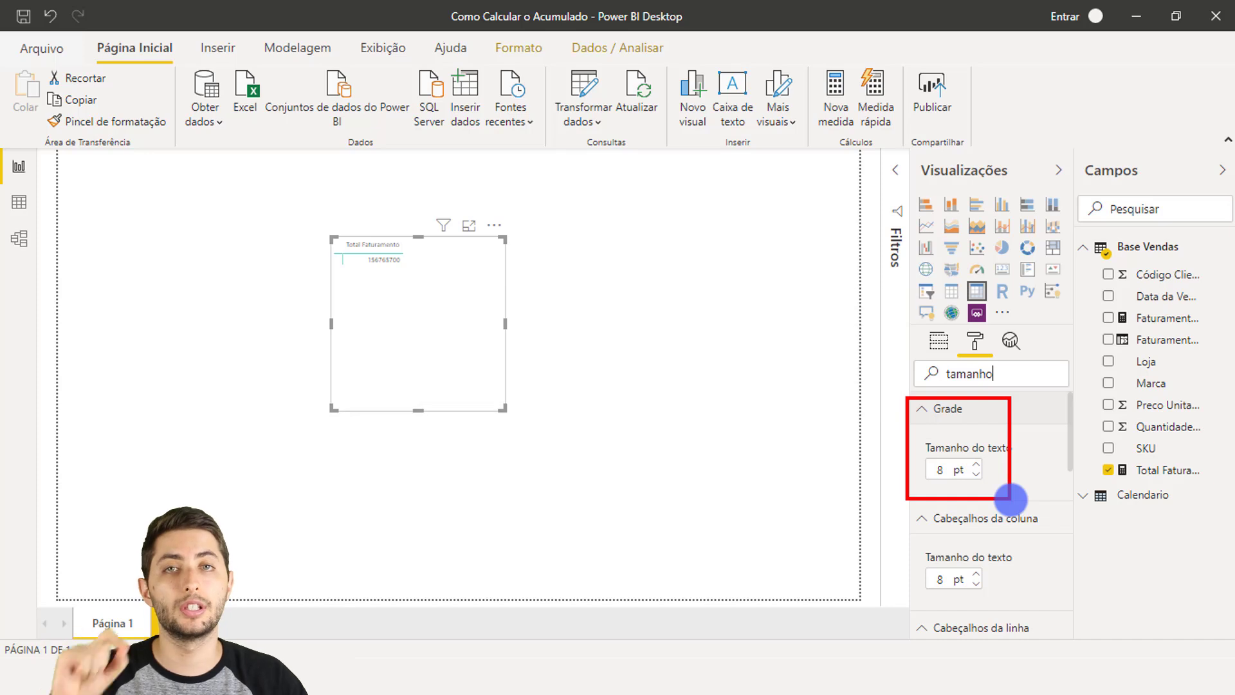
Set the matrix grid's text size to 18 pt and enlarge the matrix on the canvas.
{"action": "key", "text": "alt+Escape"}
{"action": "left_click", "coordinate": [975, 465]}
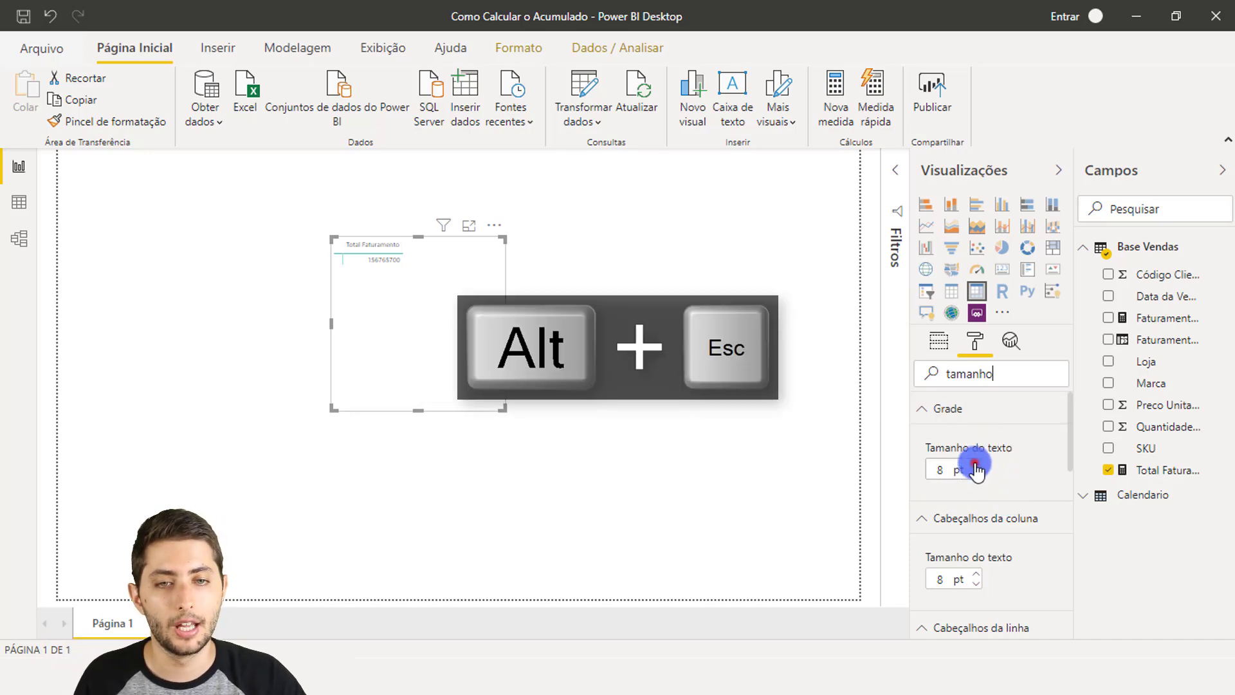
{"action": "left_click", "coordinate": [975, 464]}
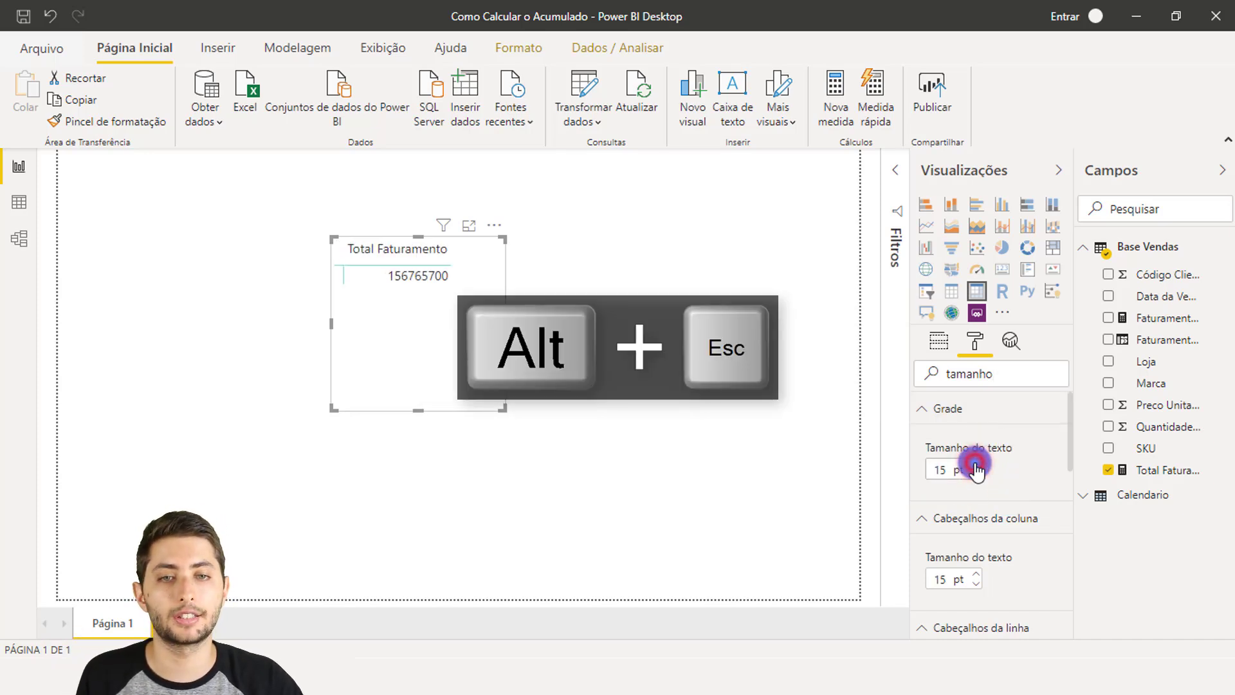
{"action": "left_click", "coordinate": [974, 464]}
{"action": "left_click", "coordinate": [974, 465]}
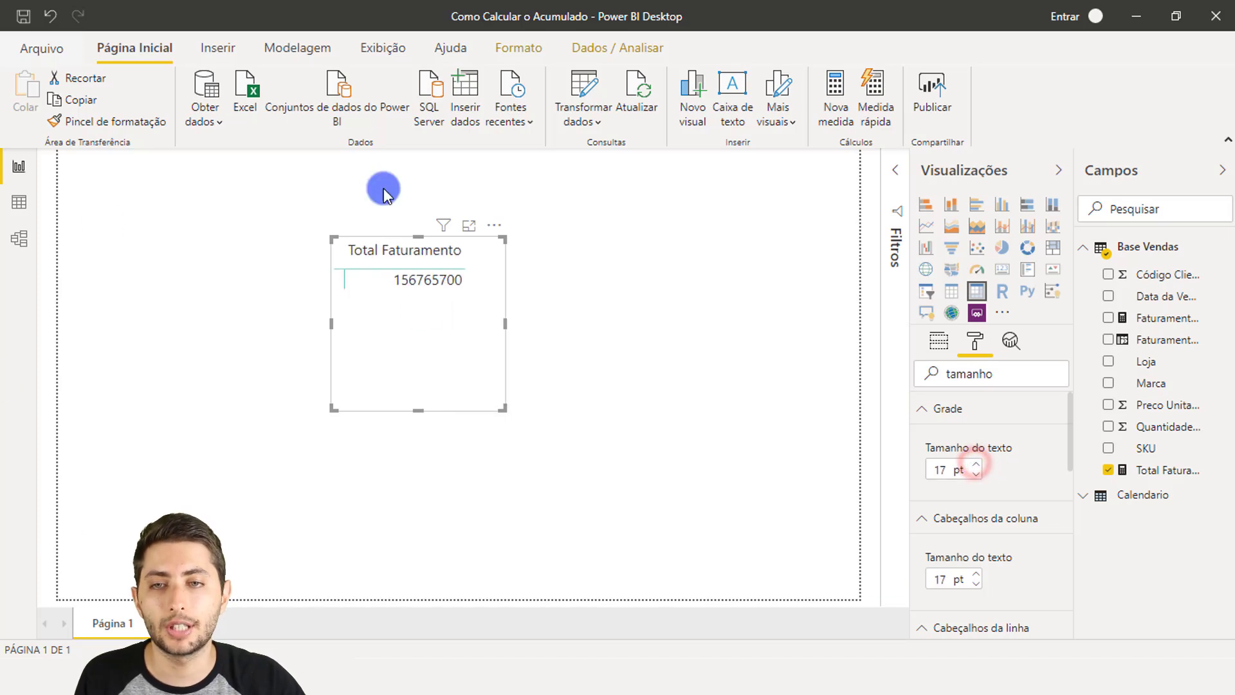
{"action": "left_click", "coordinate": [976, 464]}
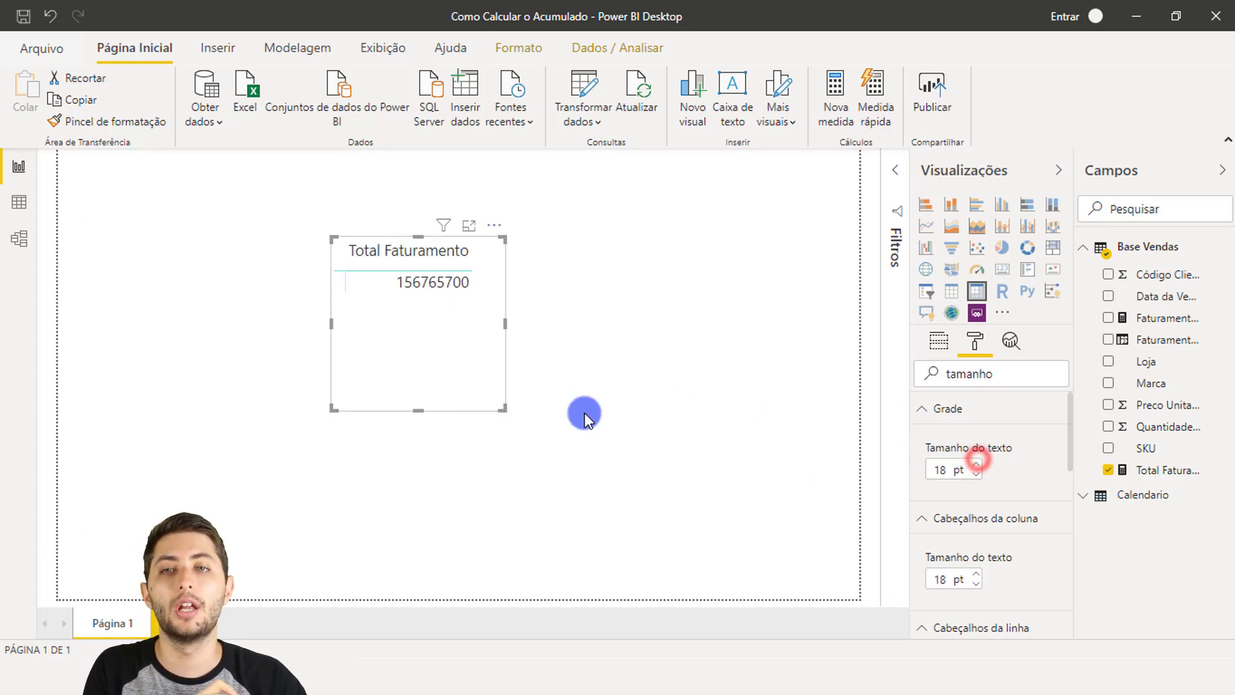
{"action": "left_click_drag", "start_coordinate": [520, 414], "coordinate": [569, 449]}
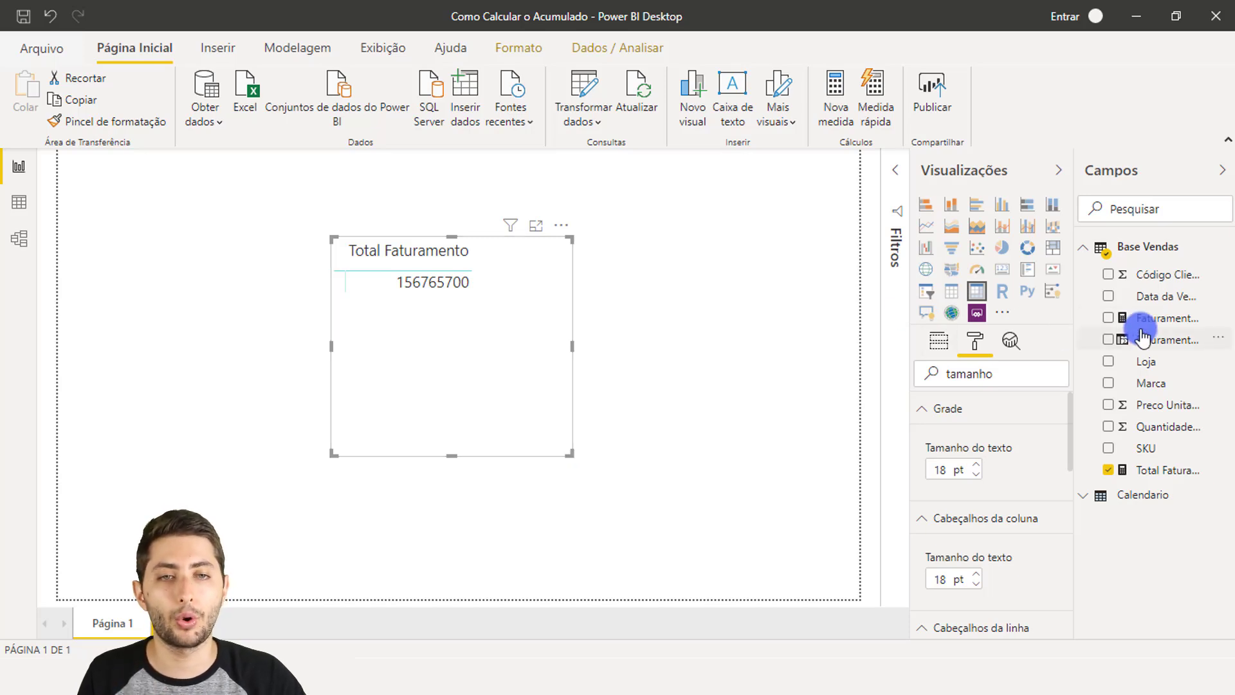
Format the Total Faturamento measure as currency using the Moeda Geral option.
{"action": "left_click", "coordinate": [1170, 471]}
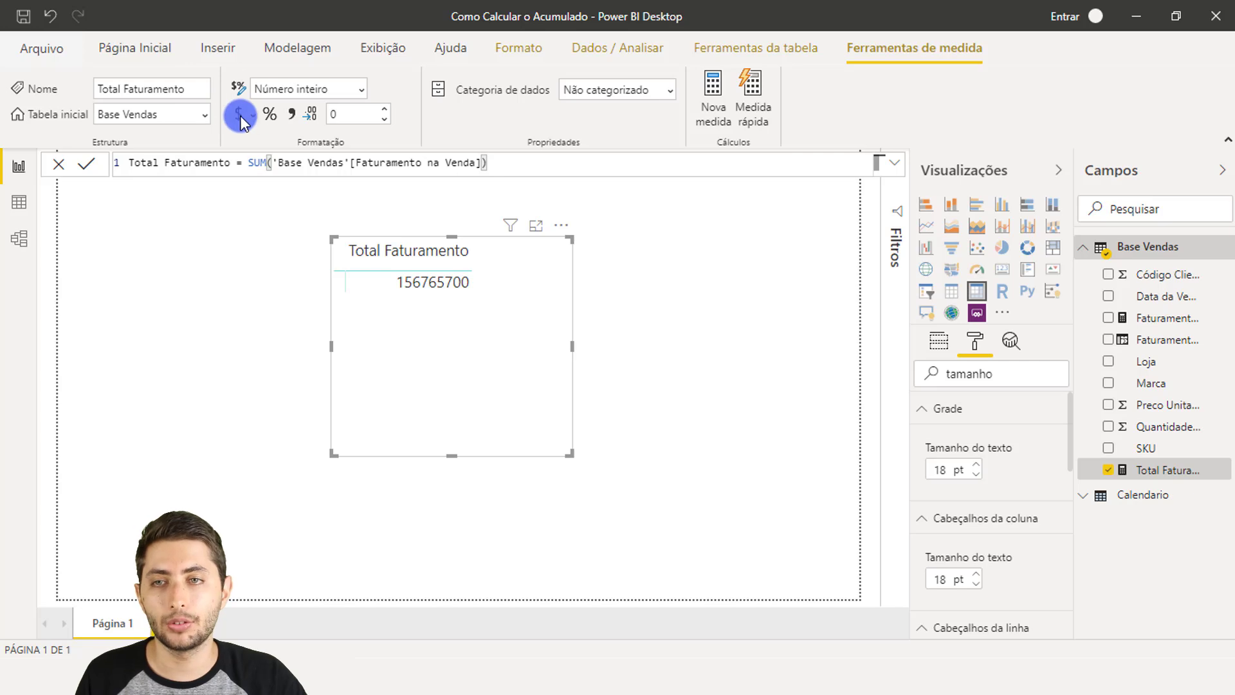
{"action": "key", "text": "ctrl+alt+2"}
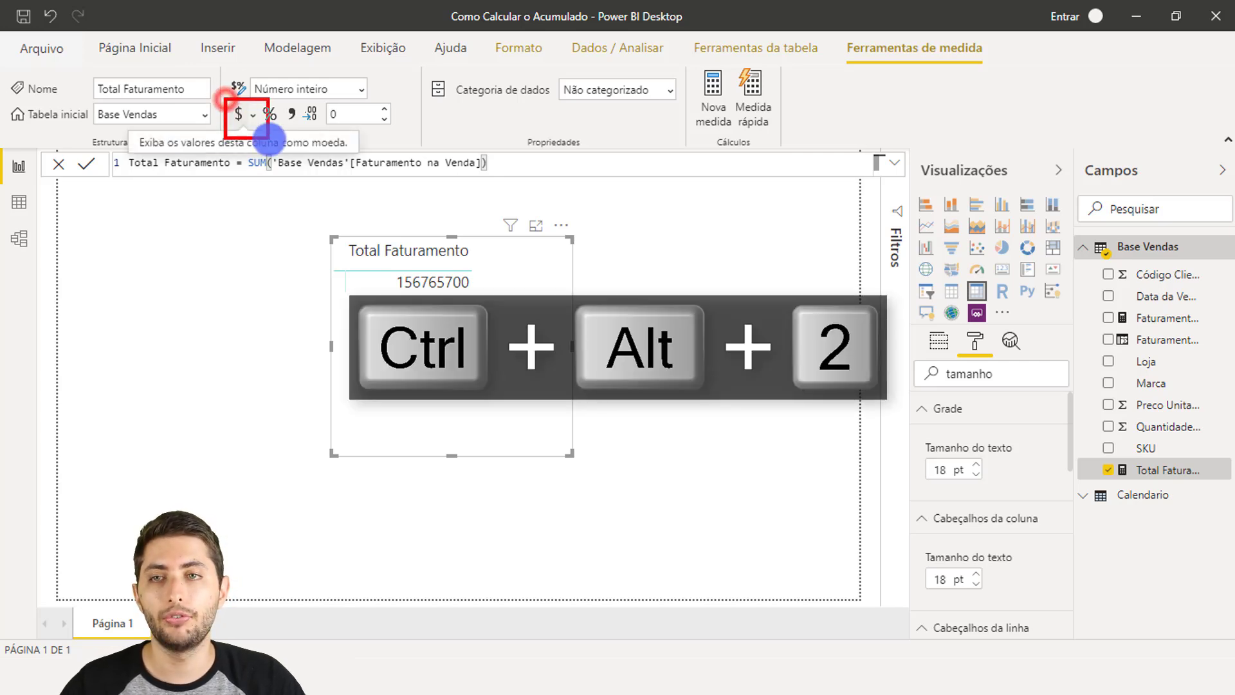
{"action": "key", "text": "alt+Escape"}
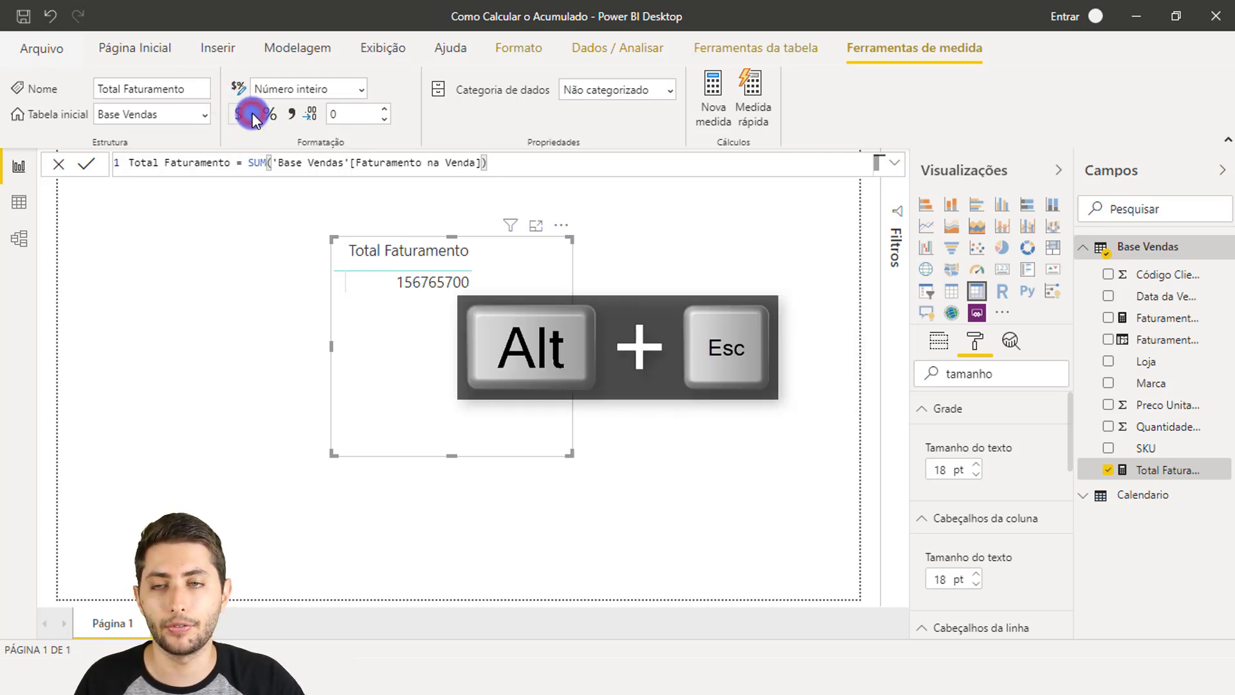
{"action": "left_click", "coordinate": [254, 117]}
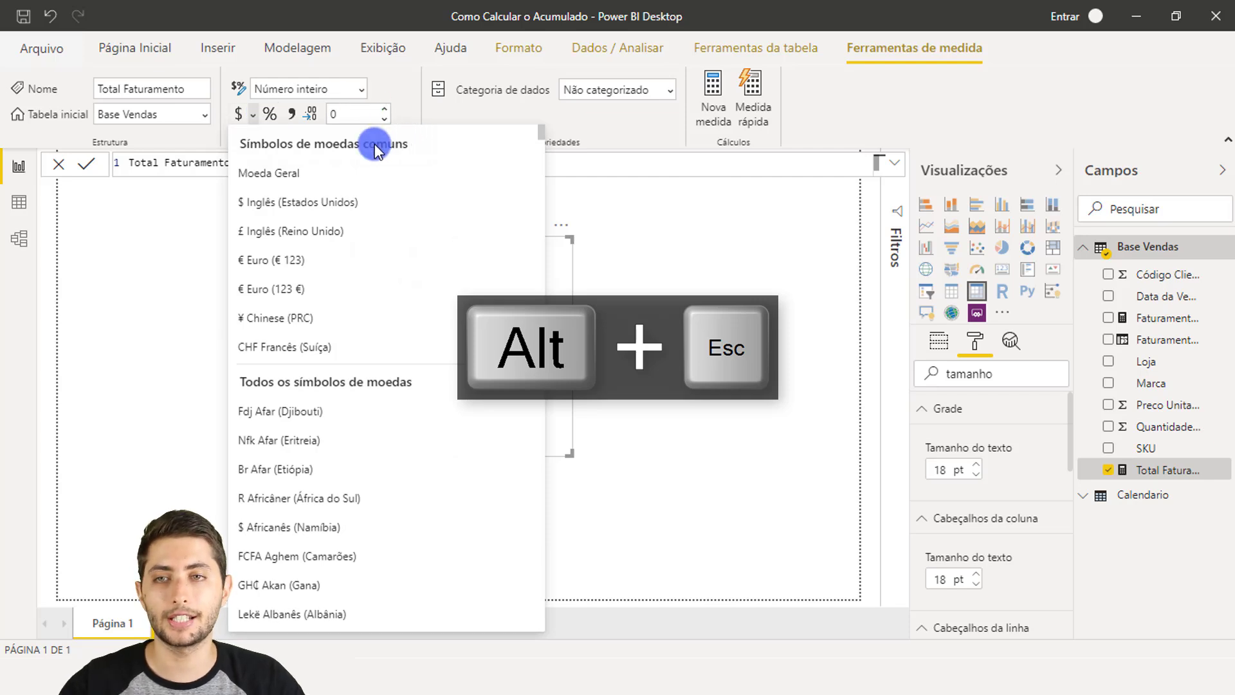
{"action": "key", "text": "ctrl+alt+2"}
{"action": "left_click_drag", "start_coordinate": [221, 161], "coordinate": [343, 191]}
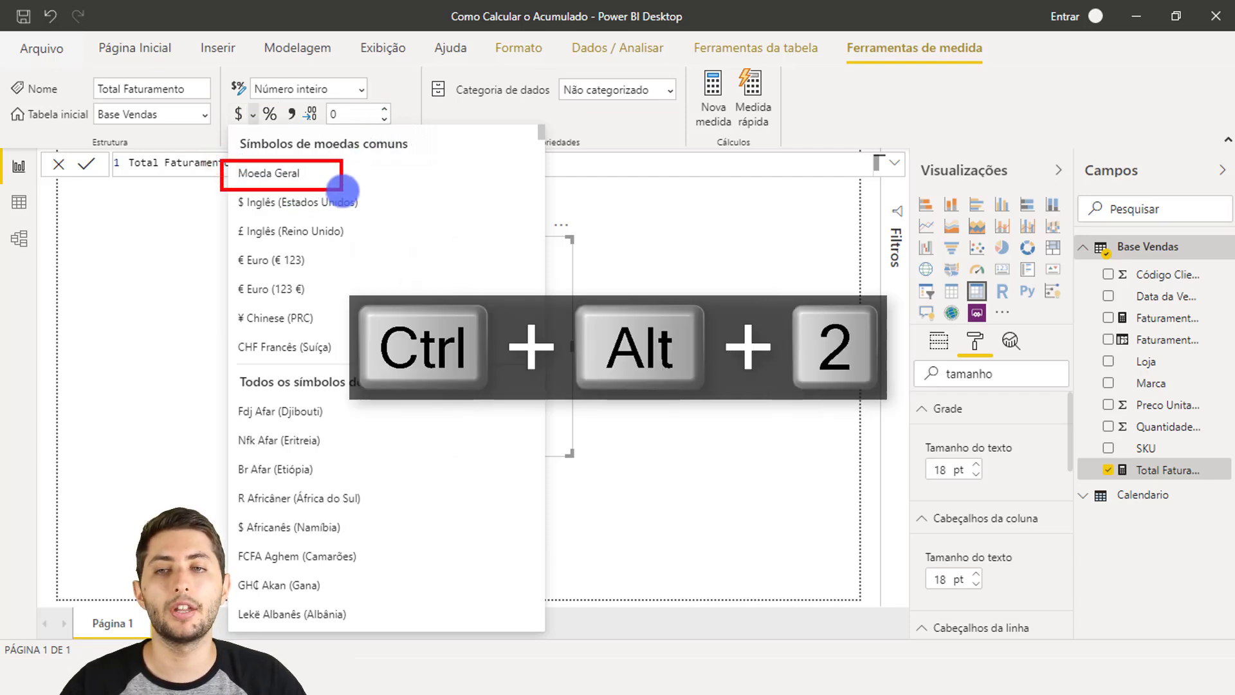
{"action": "key", "text": "alt+Escape"}
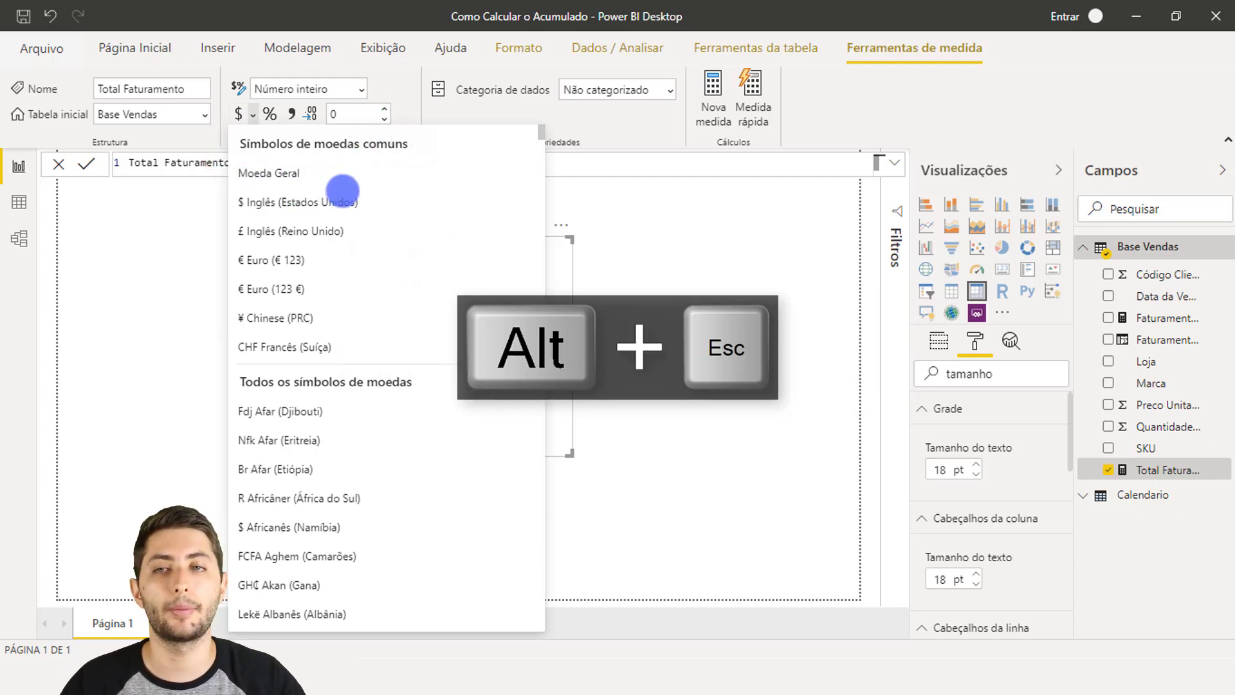
{"action": "left_click", "coordinate": [294, 176]}
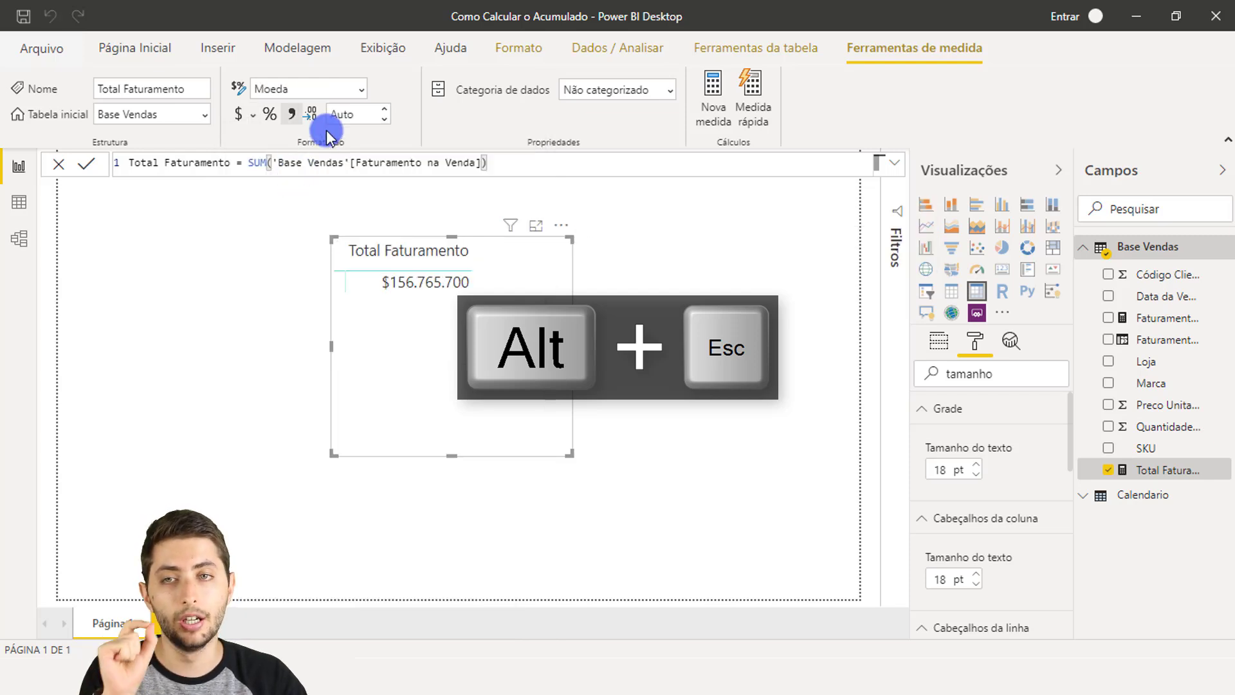
Set the Total Faturamento measure to display 2 decimal places.
{"action": "left_click", "coordinate": [346, 114]}
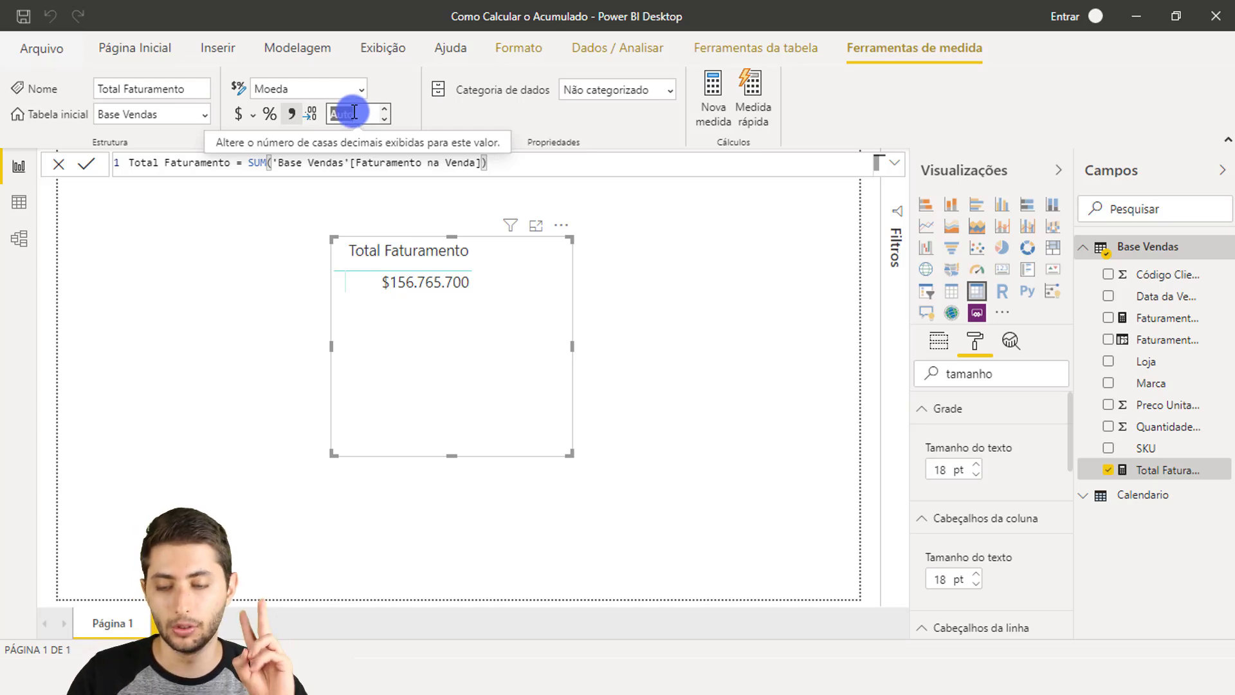
{"action": "type", "text": "2"}
{"action": "key", "text": "alt+Return"}
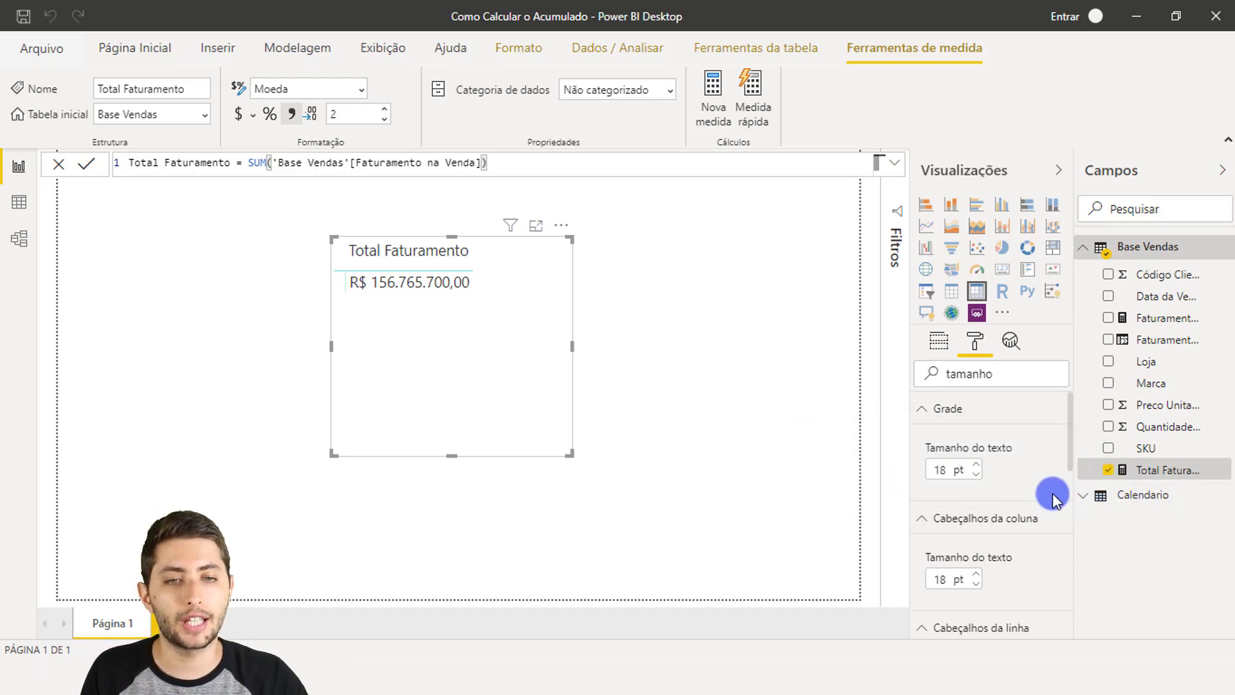
Examine the Calendario table's data and the formulas of its Mes/Ano, Ano and Trimestre columns.
{"action": "left_click", "coordinate": [1104, 481]}
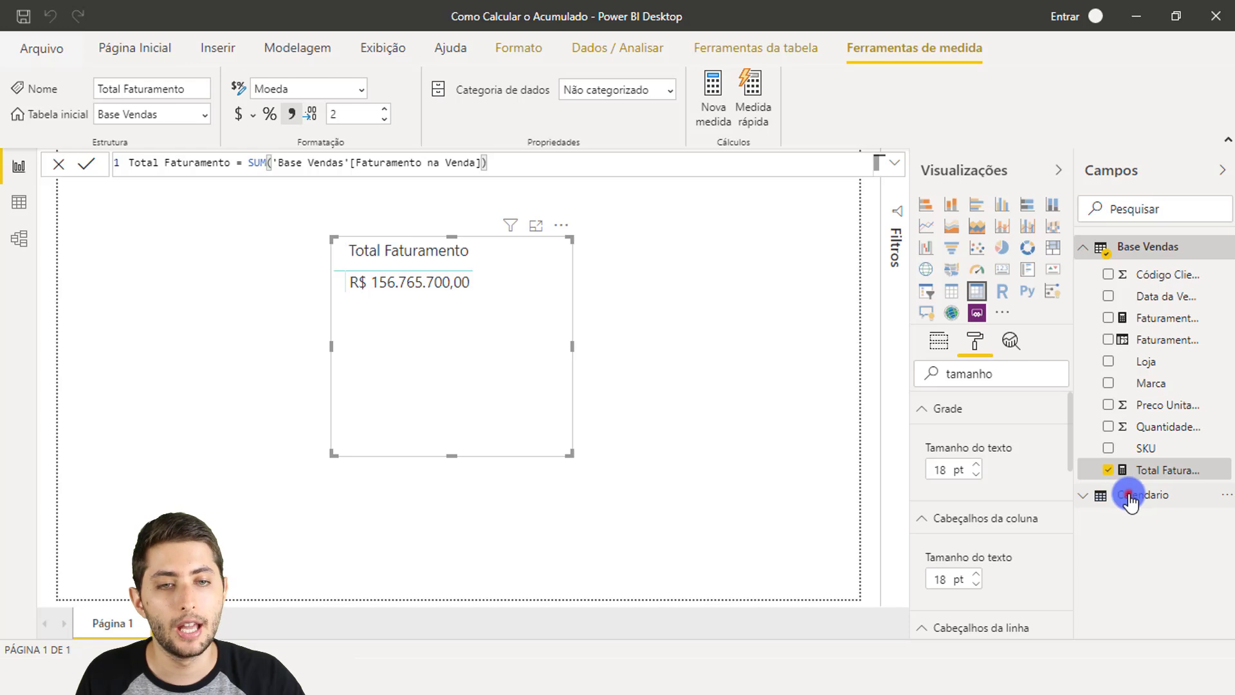
{"action": "left_click", "coordinate": [1131, 495]}
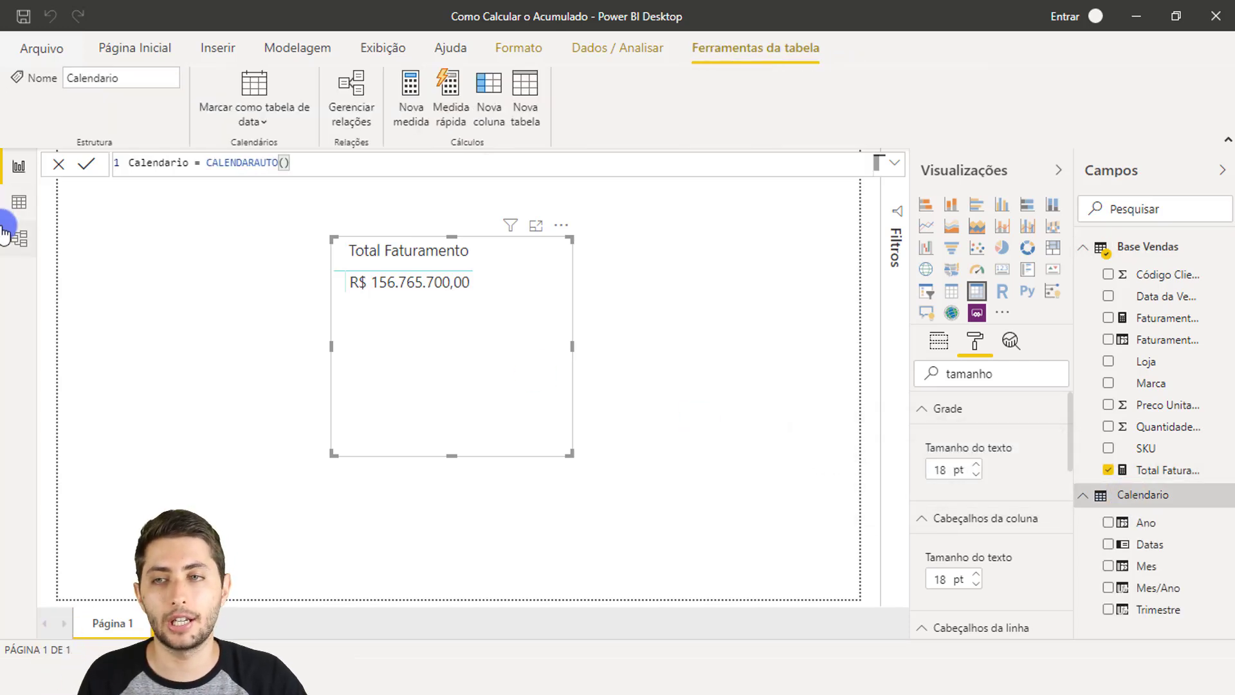
{"action": "left_click", "coordinate": [15, 204]}
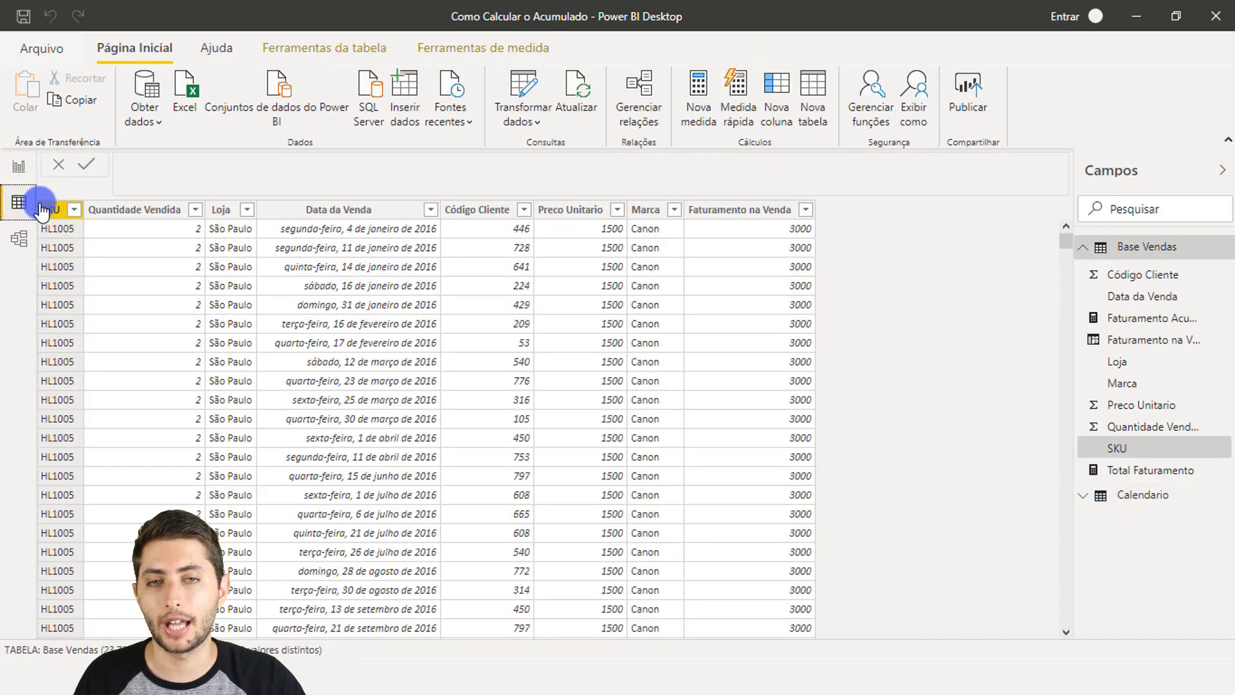
{"action": "left_click", "coordinate": [1150, 500]}
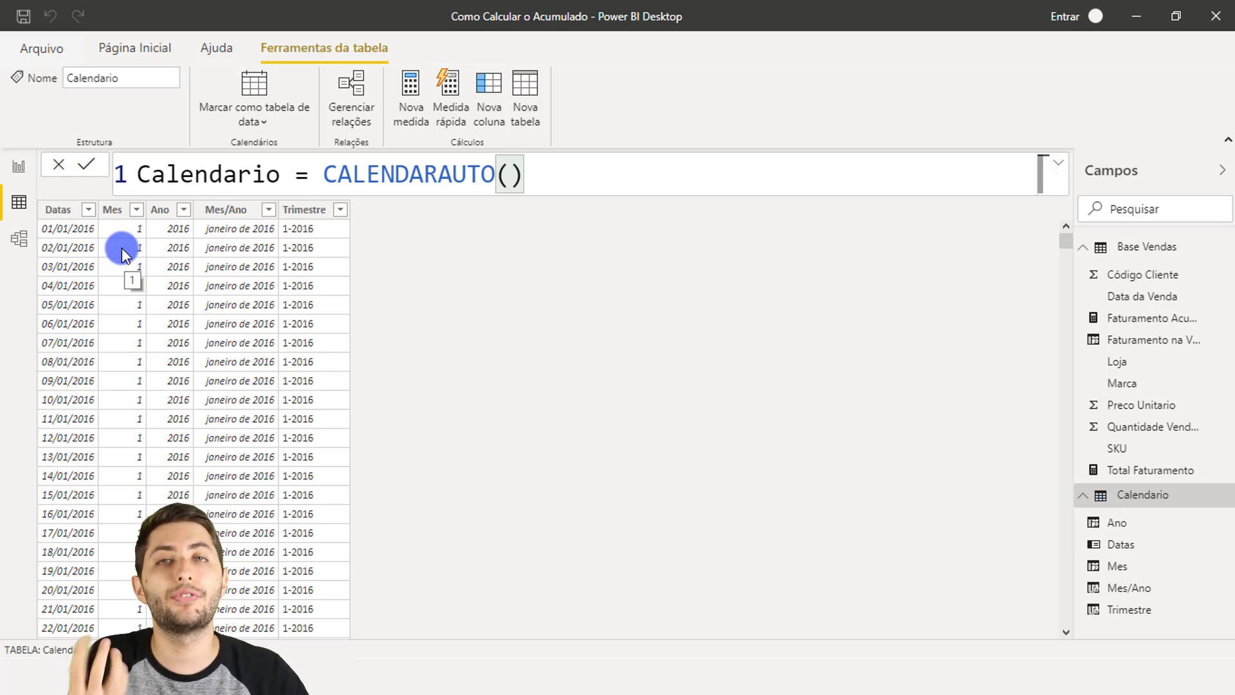
{"action": "left_click", "coordinate": [226, 205]}
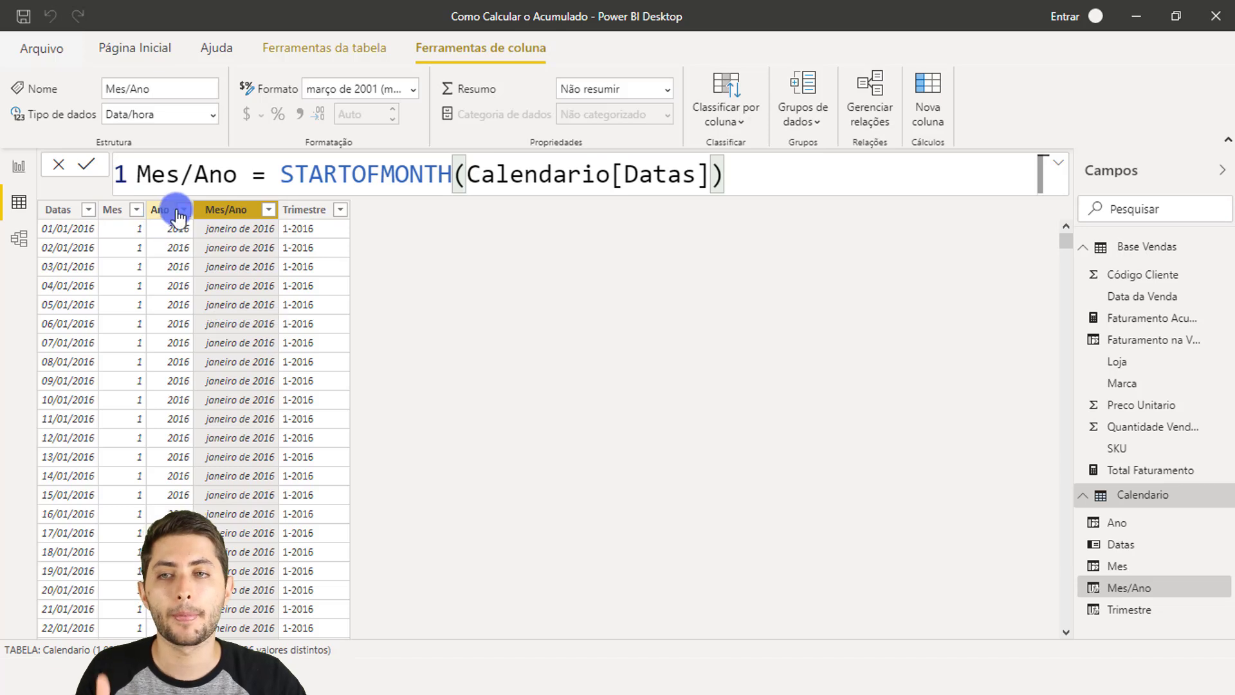
{"action": "left_click", "coordinate": [160, 209]}
{"action": "left_click", "coordinate": [314, 207]}
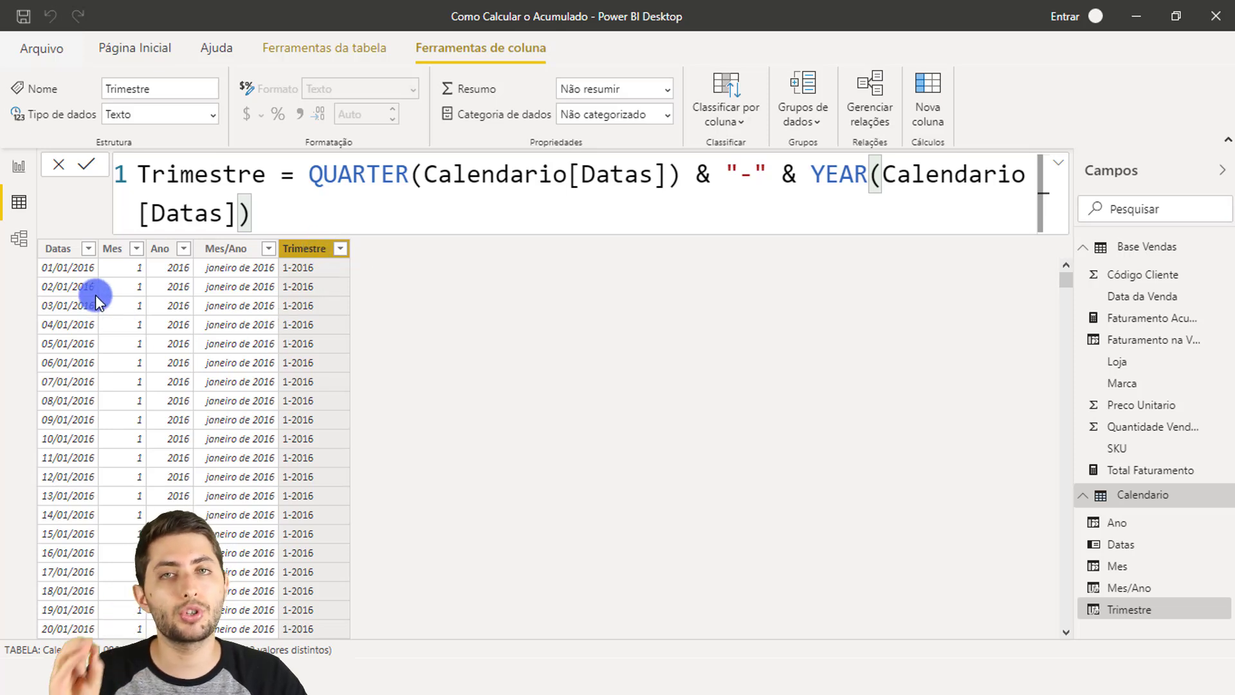
{"action": "left_click", "coordinate": [243, 251]}
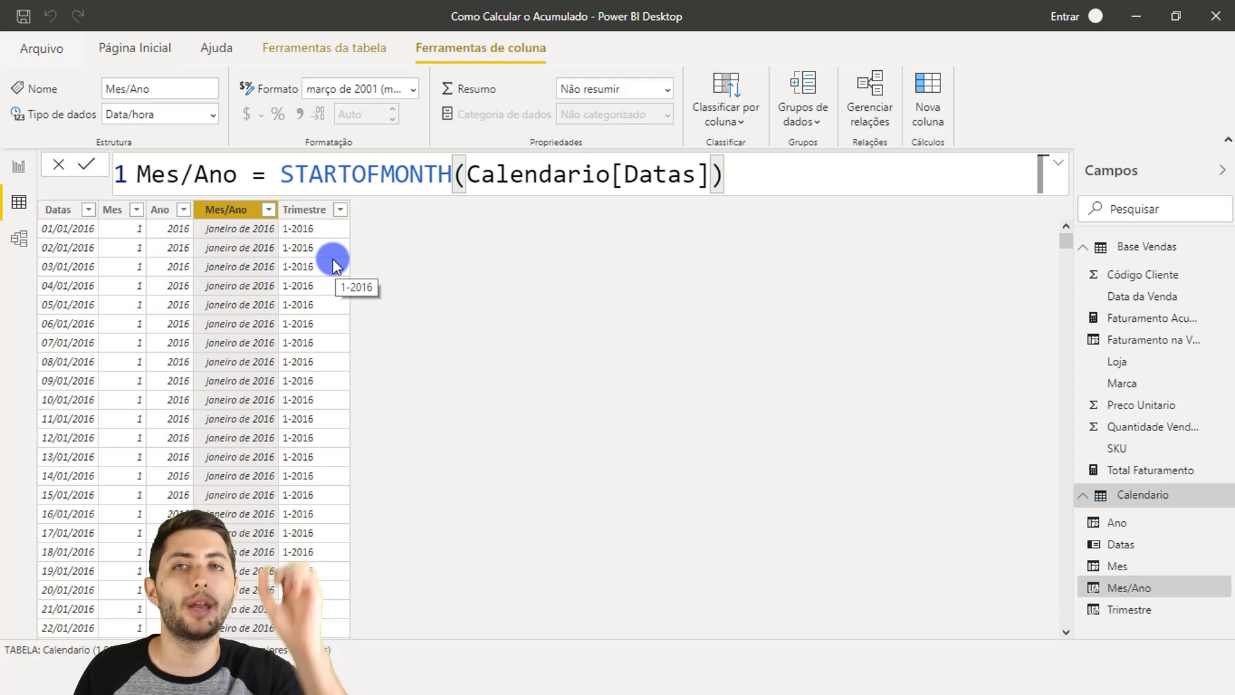
Return to the report page and add the Mes/Ano field from Calendario to the matrix's rows.
{"action": "left_click", "coordinate": [4, 168]}
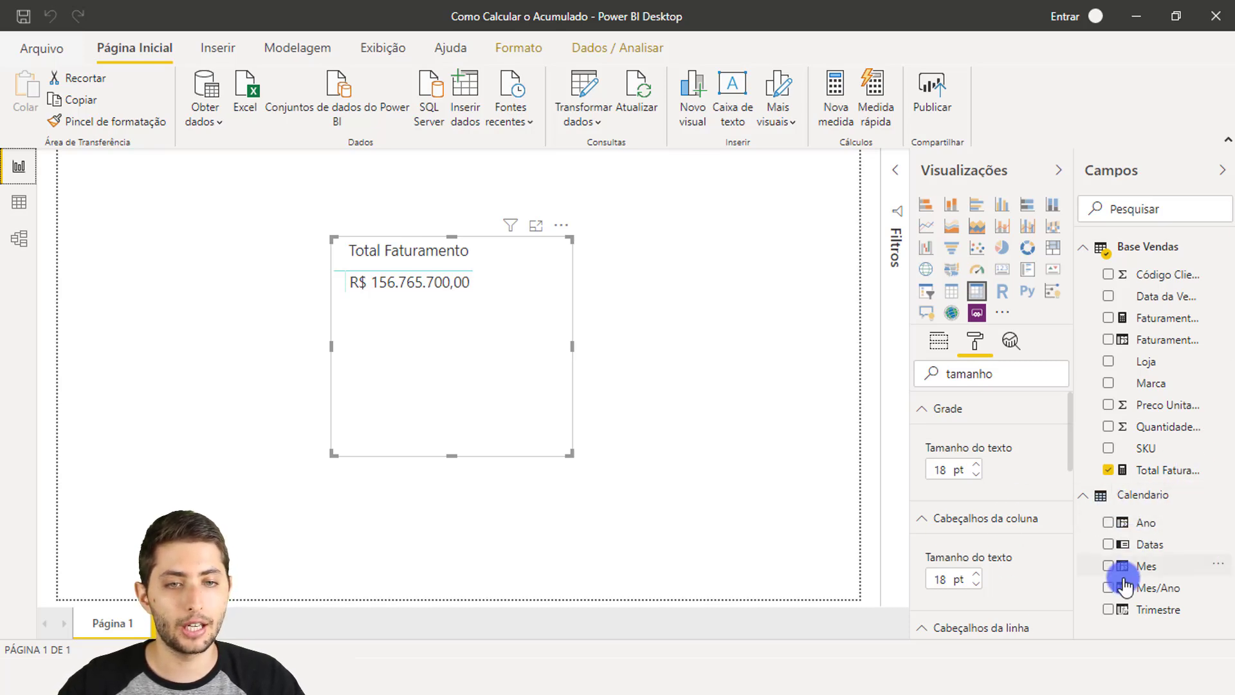
{"action": "mouse_move", "coordinate": [1084, 571]}
{"action": "left_mouse_down"}
{"action": "mouse_move", "coordinate": [1151, 608]}
{"action": "mouse_move", "coordinate": [1214, 605]}
{"action": "left_mouse_up"}
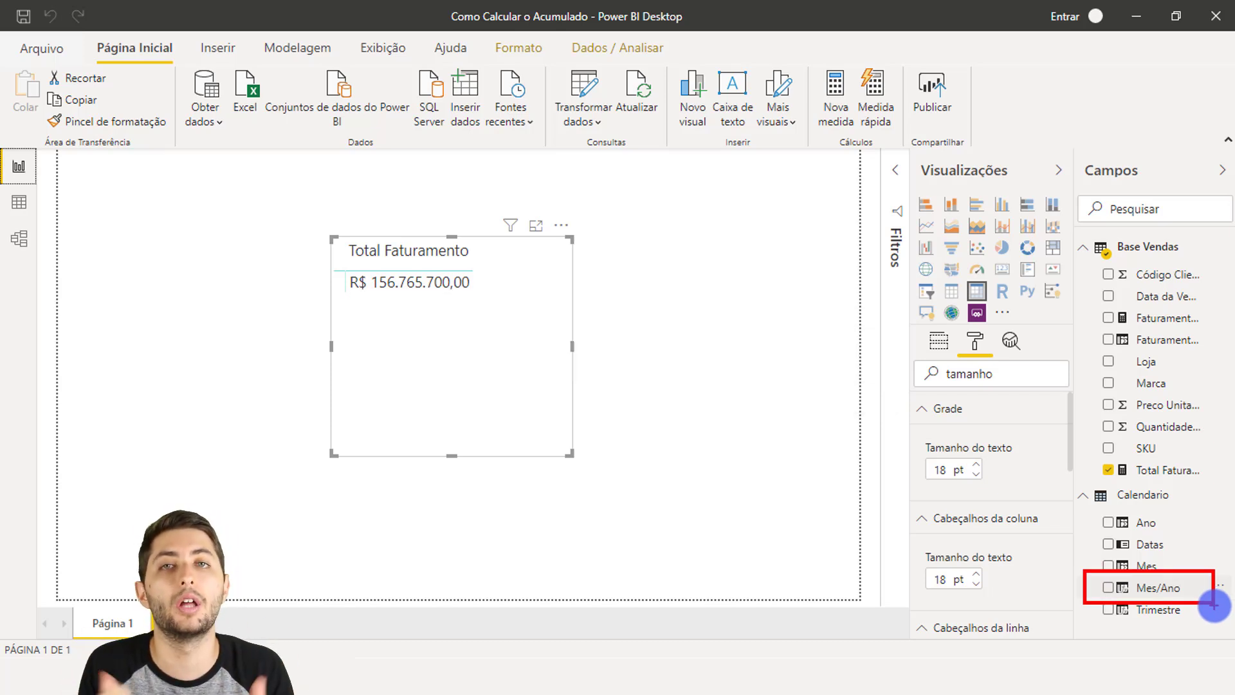
{"action": "key", "text": "alt+Escape"}
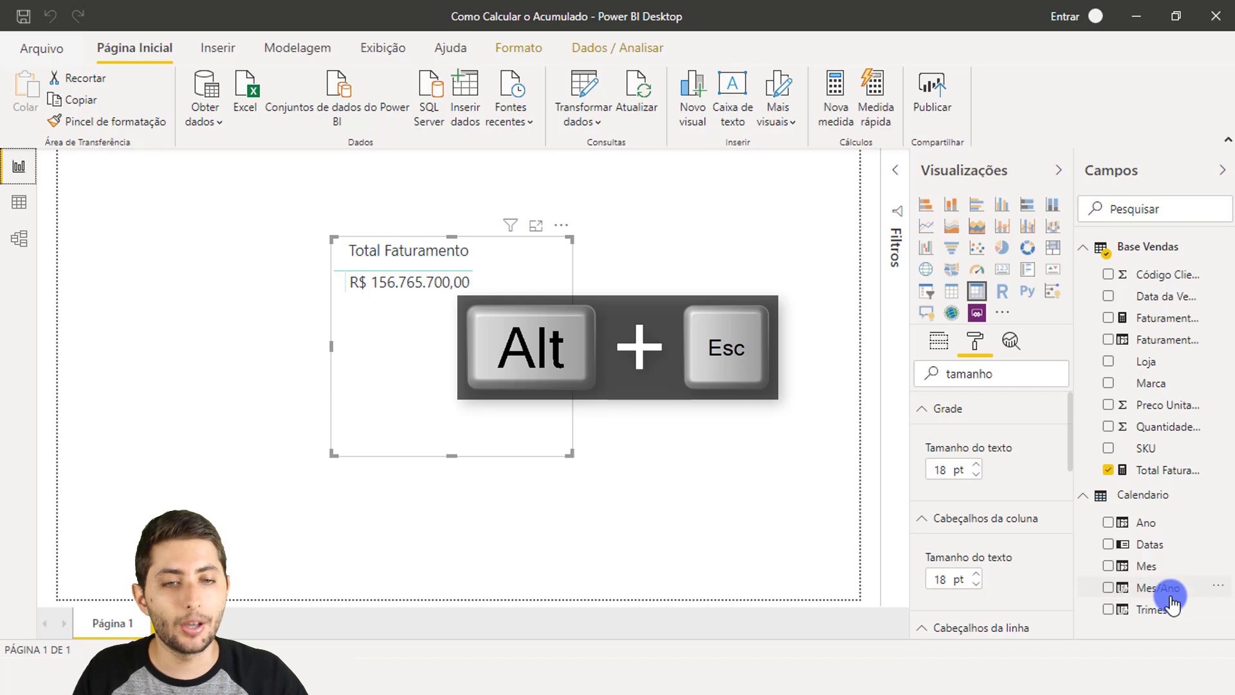
{"action": "left_click", "coordinate": [932, 346]}
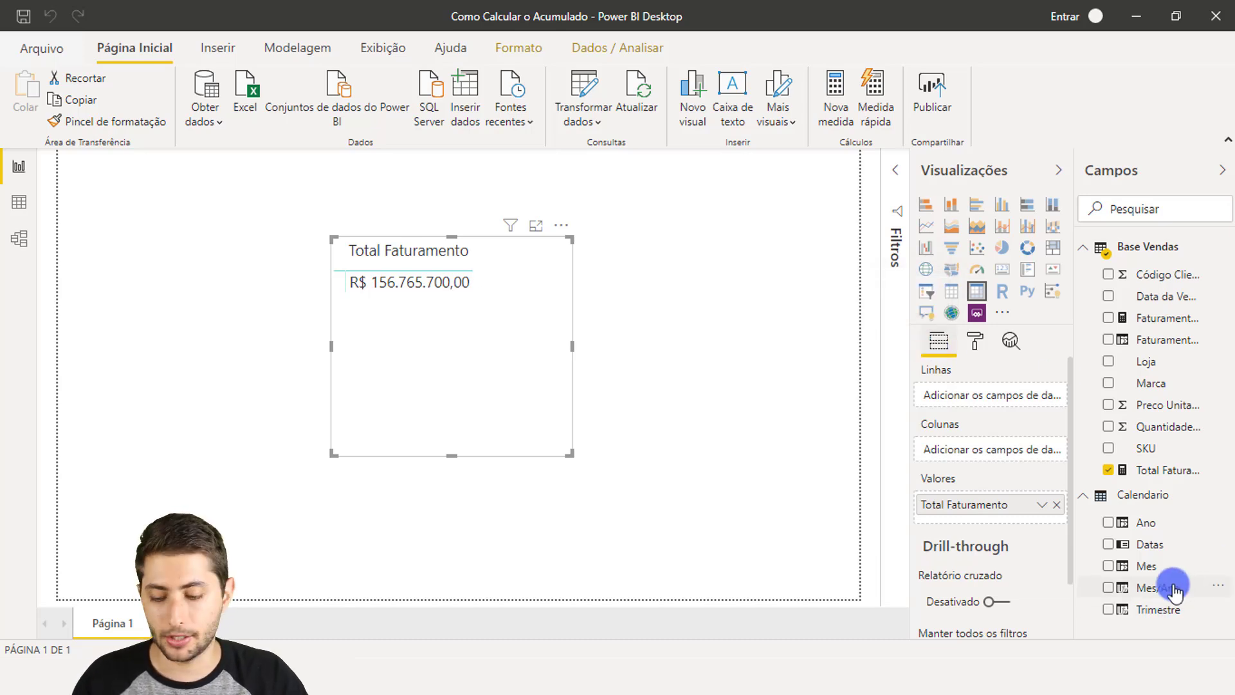
{"action": "key", "text": "ctrl+alt+2"}
{"action": "left_click_drag", "start_coordinate": [899, 362], "coordinate": [1075, 418]}
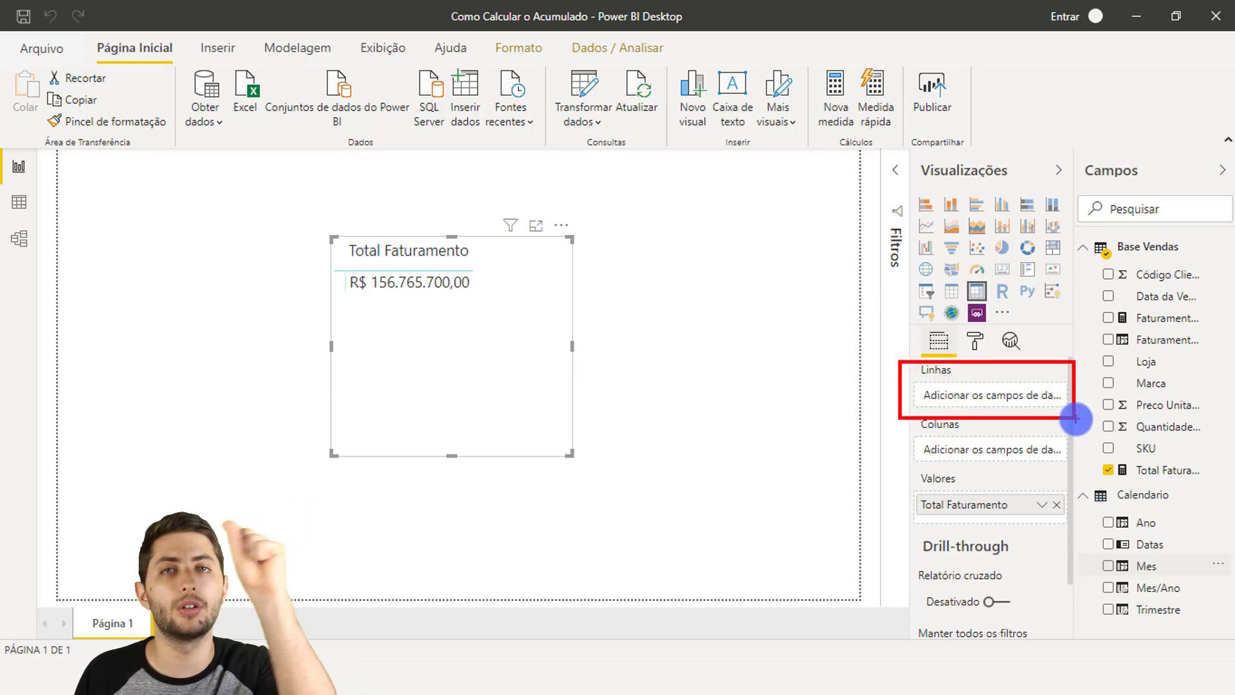
{"action": "key", "text": "alt+Escape"}
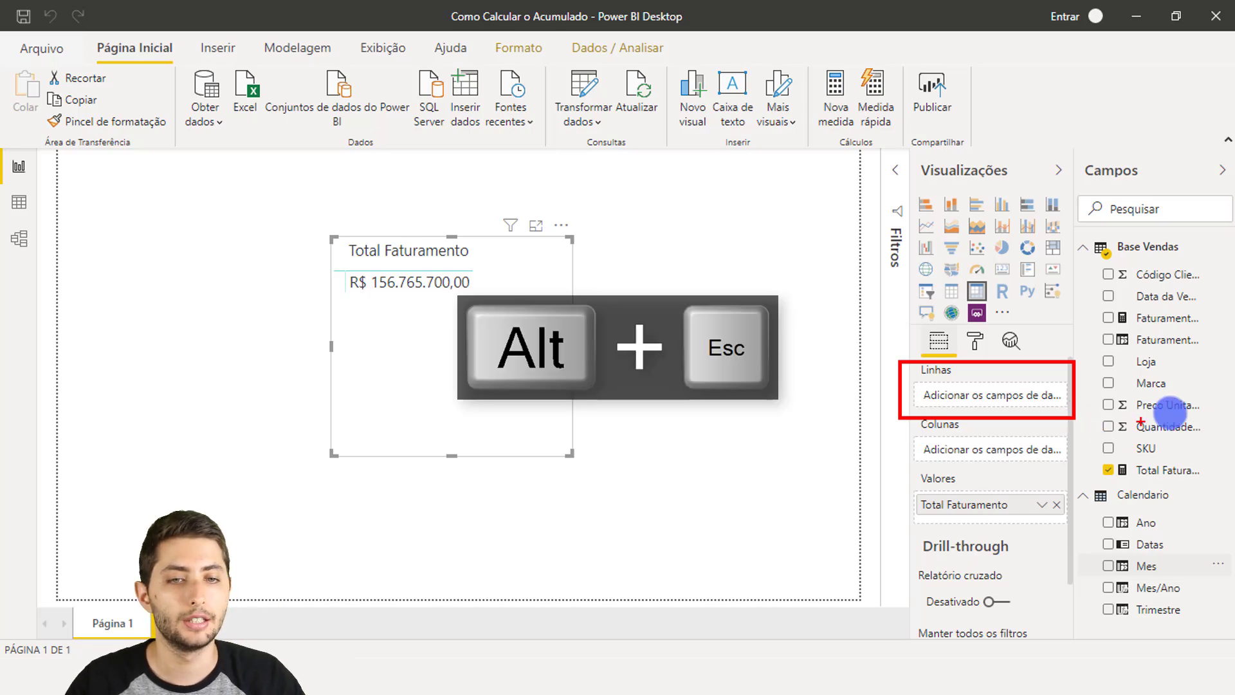
{"action": "mouse_move", "coordinate": [1181, 588]}
{"action": "left_mouse_down"}
{"action": "mouse_move", "coordinate": [1137, 569]}
{"action": "mouse_move", "coordinate": [1022, 404]}
{"action": "left_mouse_up"}
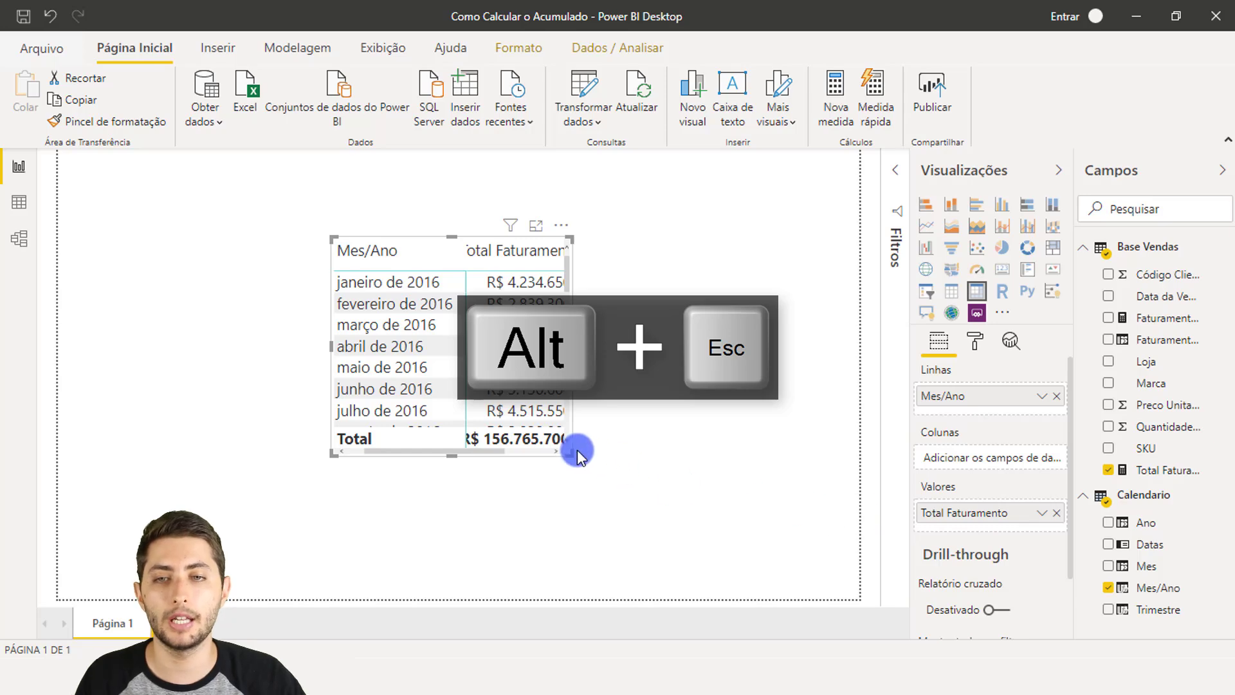
Enlarge the matrix so both columns fit in full, and move it toward the page's right edge.
{"action": "left_click_drag", "start_coordinate": [570, 452], "coordinate": [808, 572]}
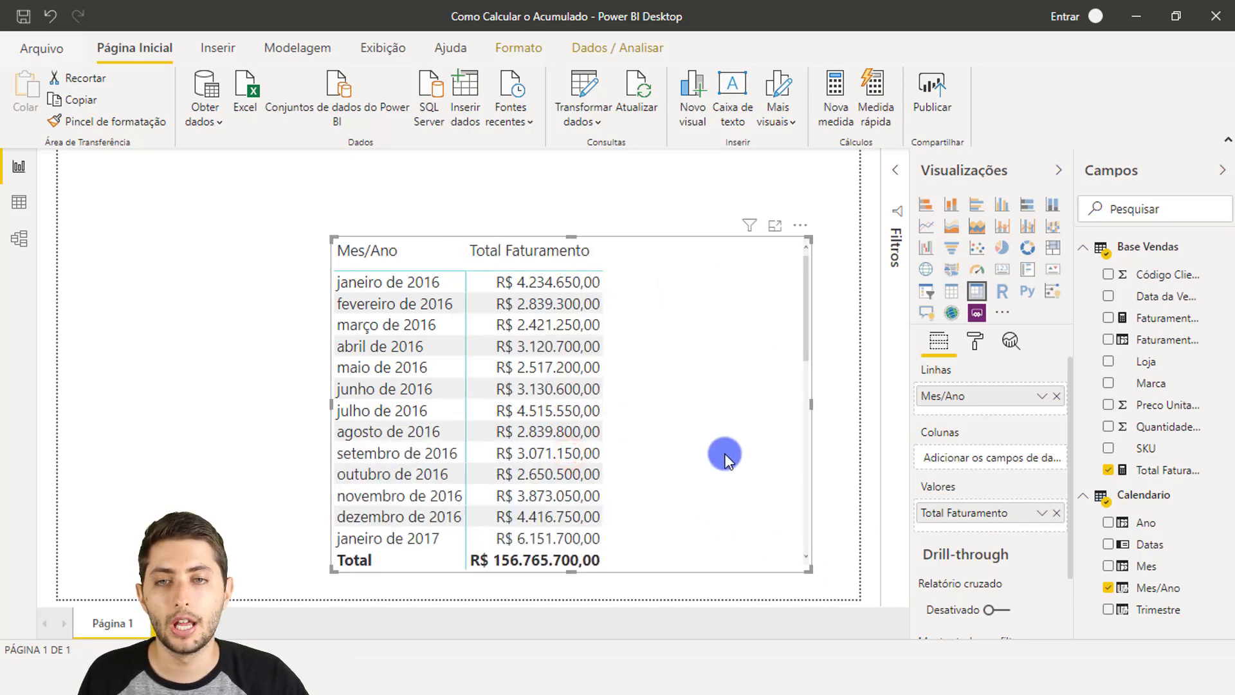
{"action": "left_click_drag", "start_coordinate": [731, 444], "coordinate": [802, 441]}
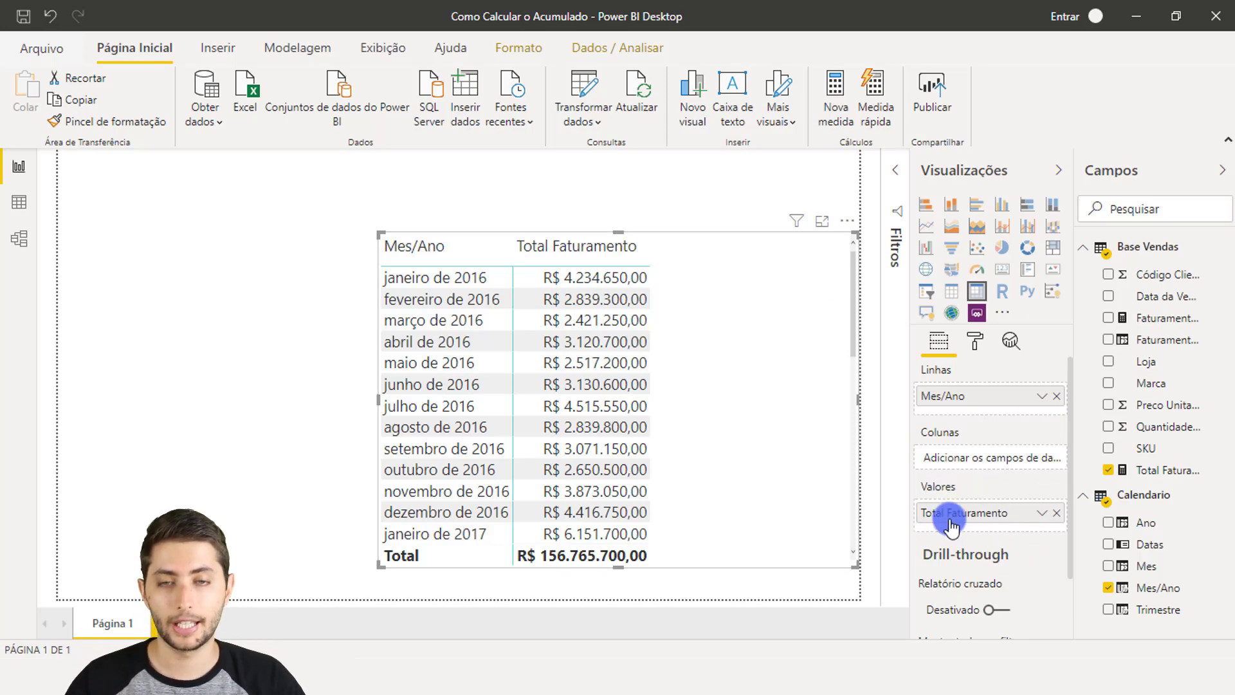
{"action": "key", "text": "ctrl+alt+2"}
{"action": "left_click_drag", "start_coordinate": [910, 496], "coordinate": [1071, 530]}
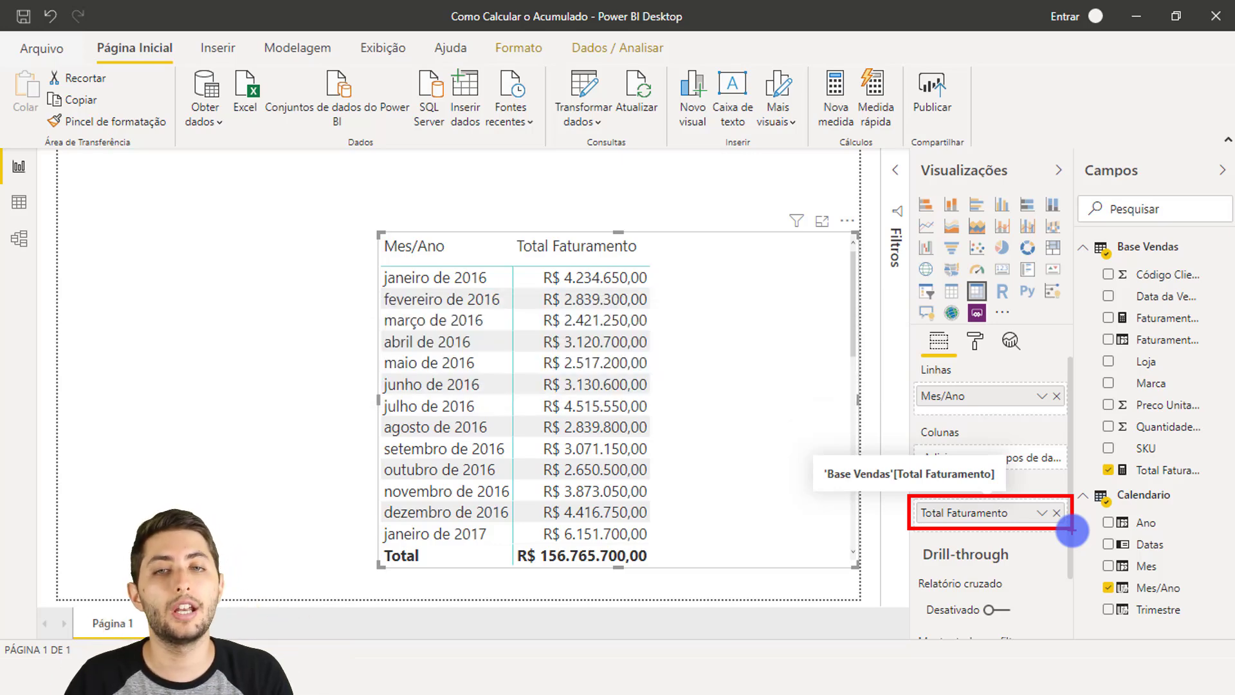
{"action": "key", "text": "alt+Escape"}
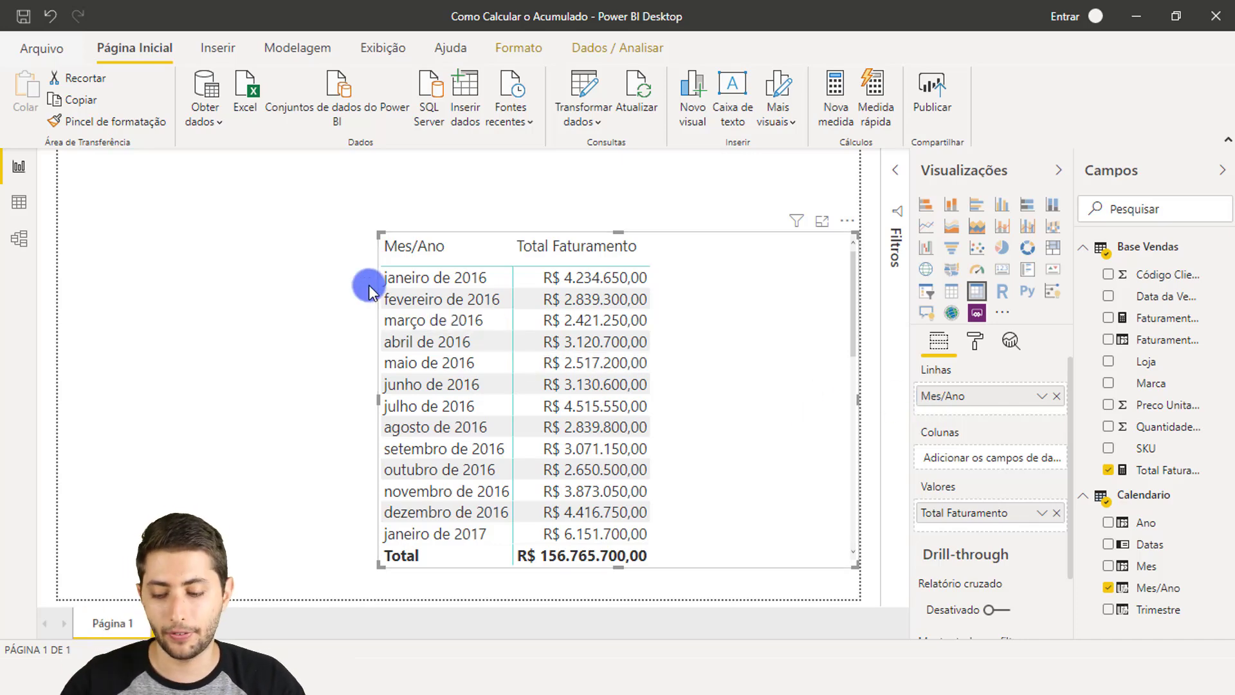
{"action": "key", "text": "ctrl+alt+2"}
{"action": "mouse_move", "coordinate": [365, 263]}
{"action": "left_mouse_down"}
{"action": "mouse_move", "coordinate": [525, 293]}
{"action": "mouse_move", "coordinate": [659, 294]}
{"action": "left_mouse_up"}
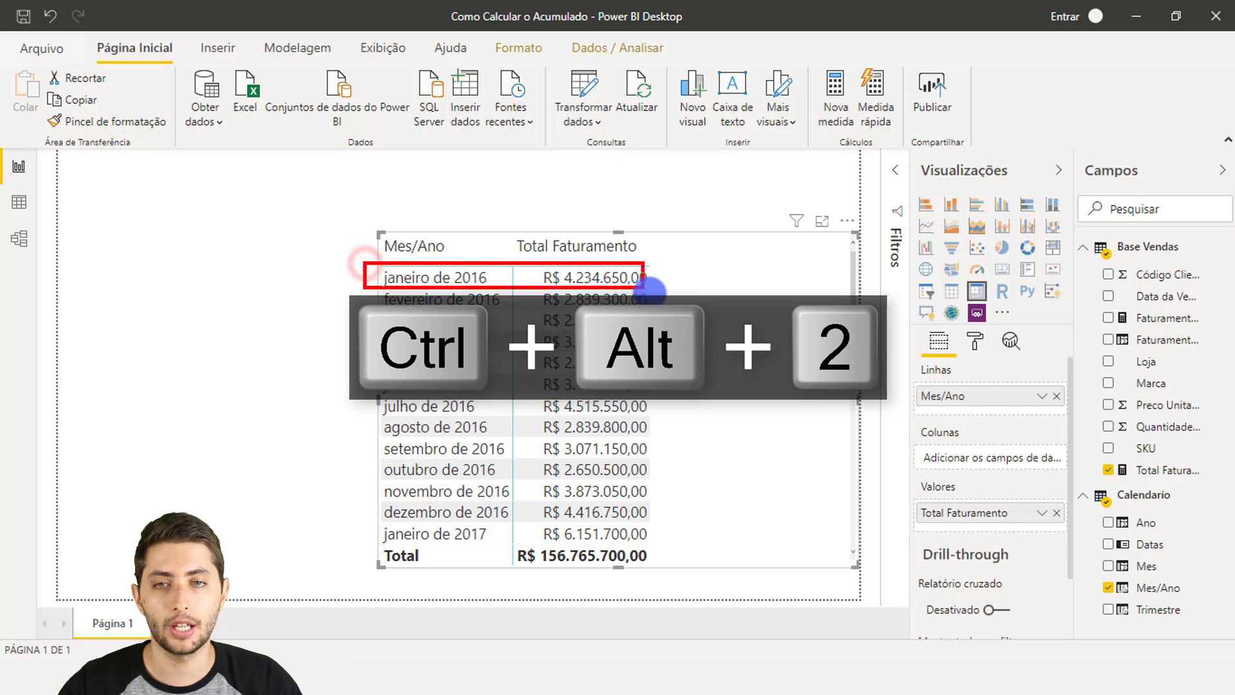
{"action": "left_click_drag", "start_coordinate": [369, 284], "coordinate": [662, 314]}
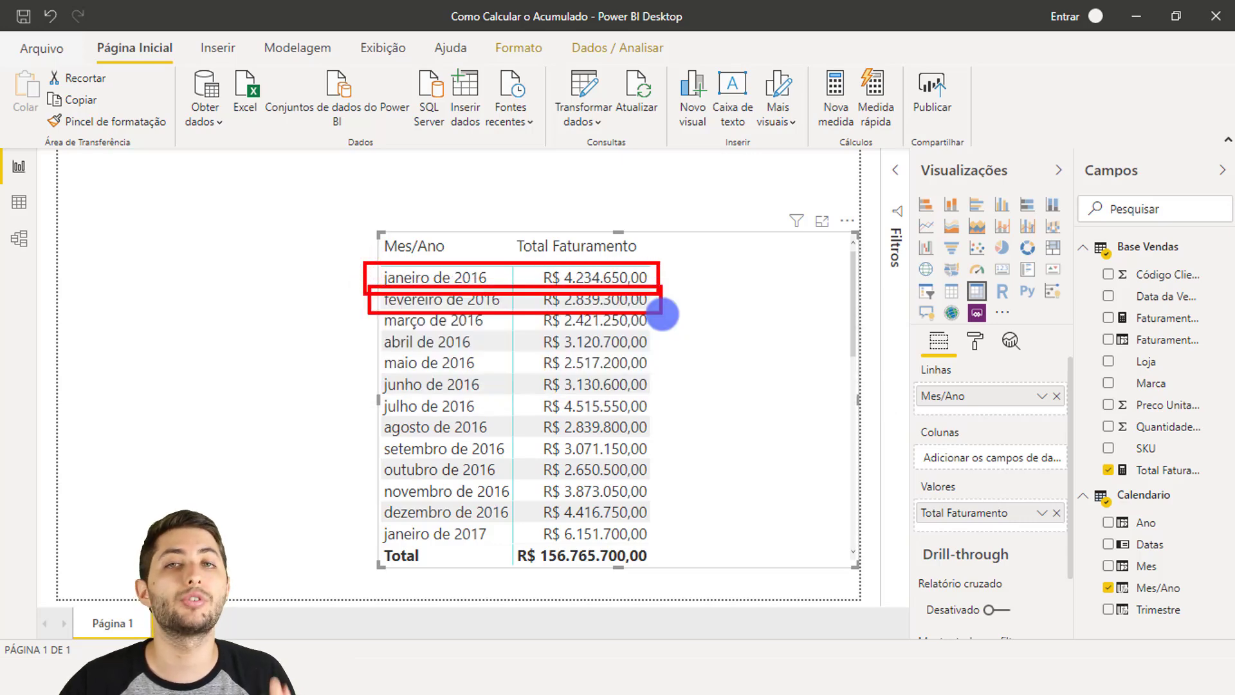
{"action": "key", "text": "alt+Escape"}
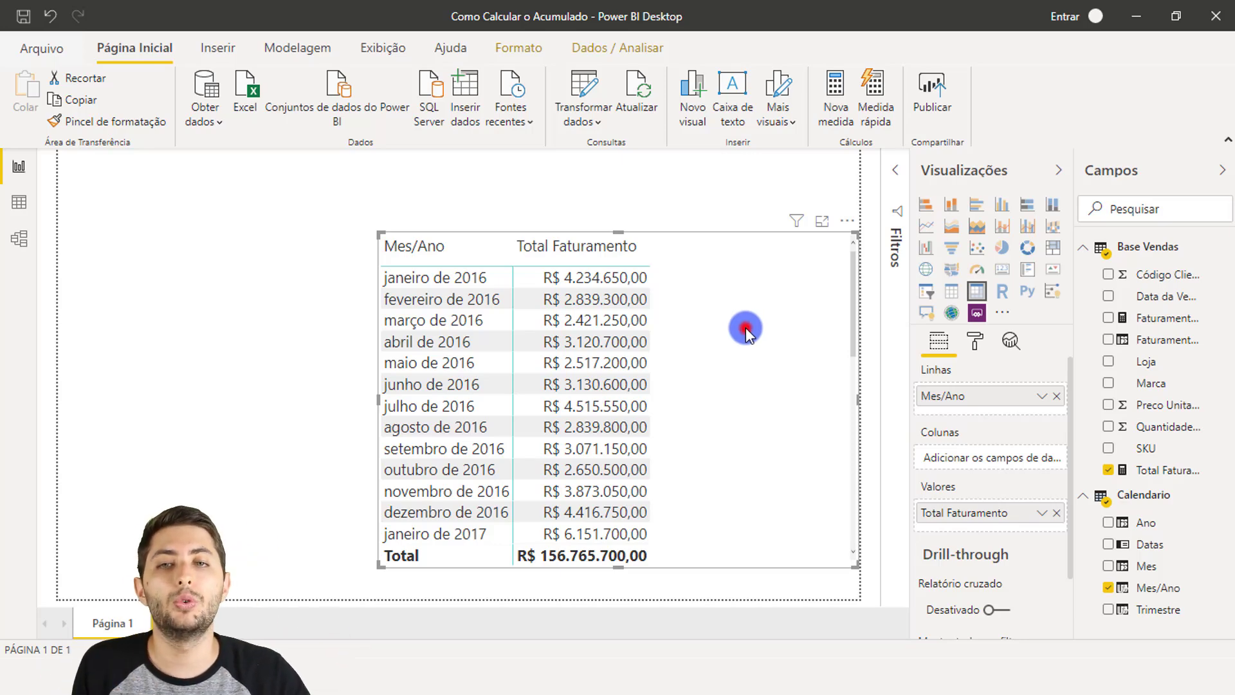
Move the matrix slightly lower on the page and select its Total Faturamento value for janeiro de 2016.
{"action": "left_click_drag", "start_coordinate": [747, 326], "coordinate": [740, 344]}
{"action": "left_click", "coordinate": [398, 298]}
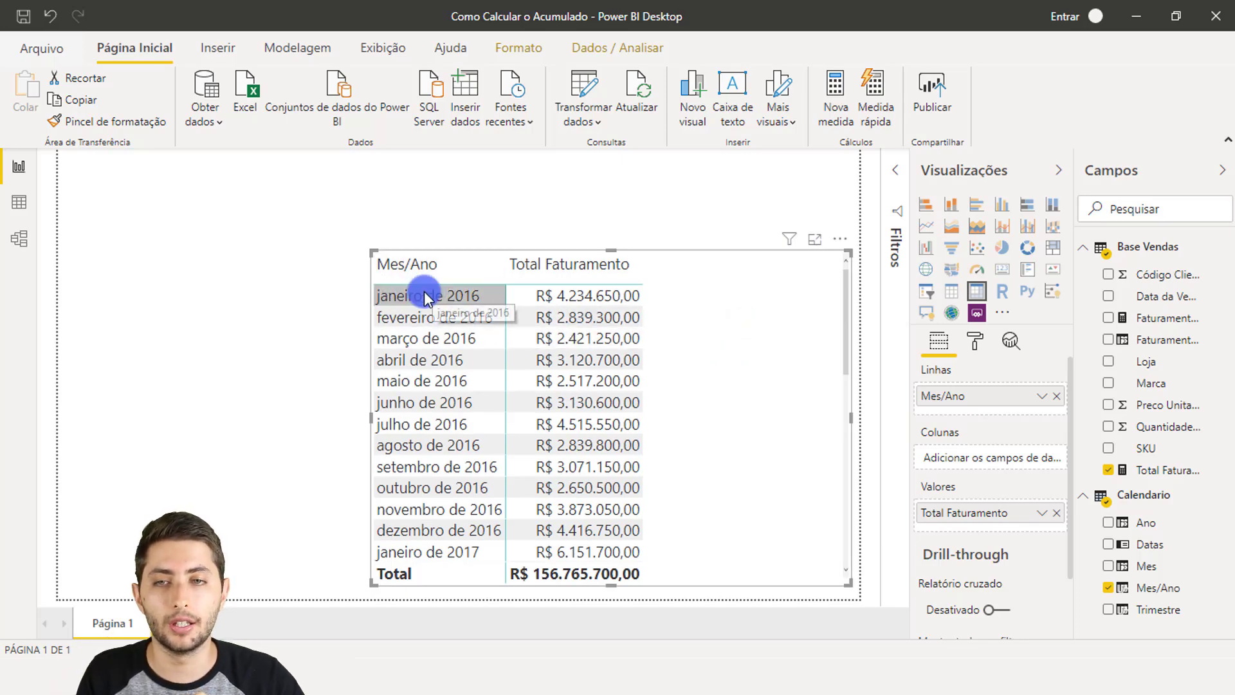
{"action": "left_click", "coordinate": [554, 296]}
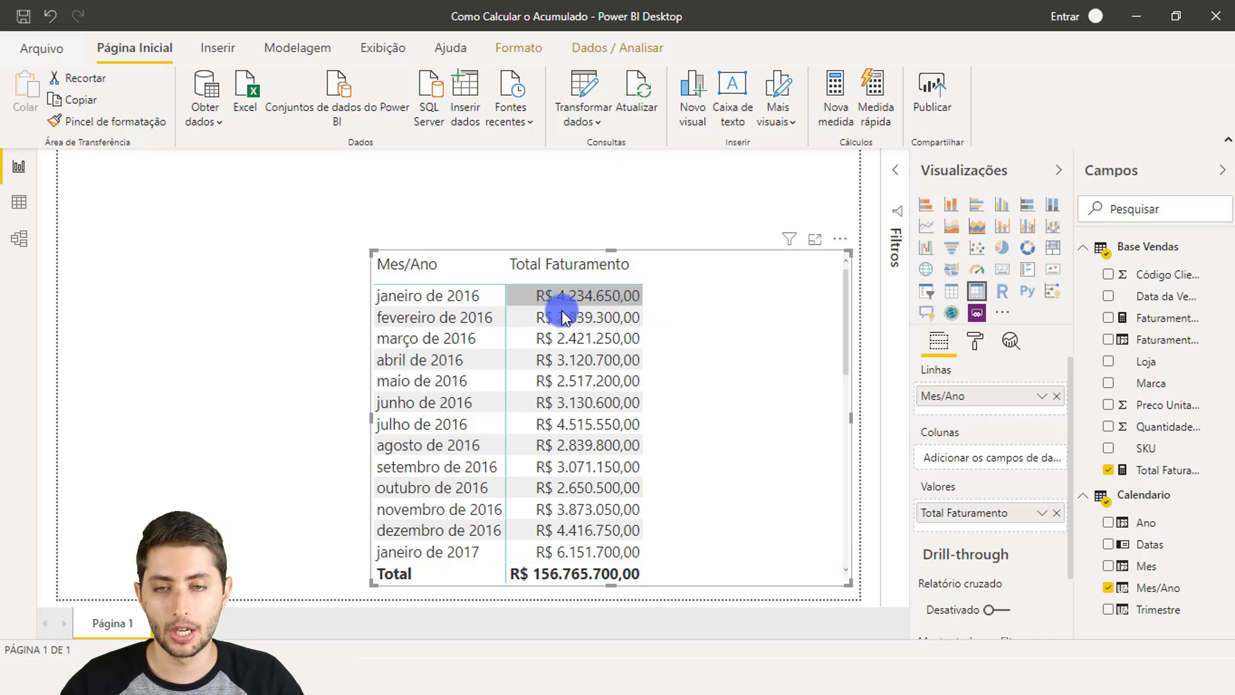
Examine the matrix's Total Faturamento values cumulatively, month by month from janeiro to abril de 2016.
{"action": "key", "text": "ctrl+alt+2"}
{"action": "left_click_drag", "start_coordinate": [504, 283], "coordinate": [661, 307]}
{"action": "key", "text": "alt+Escape"}
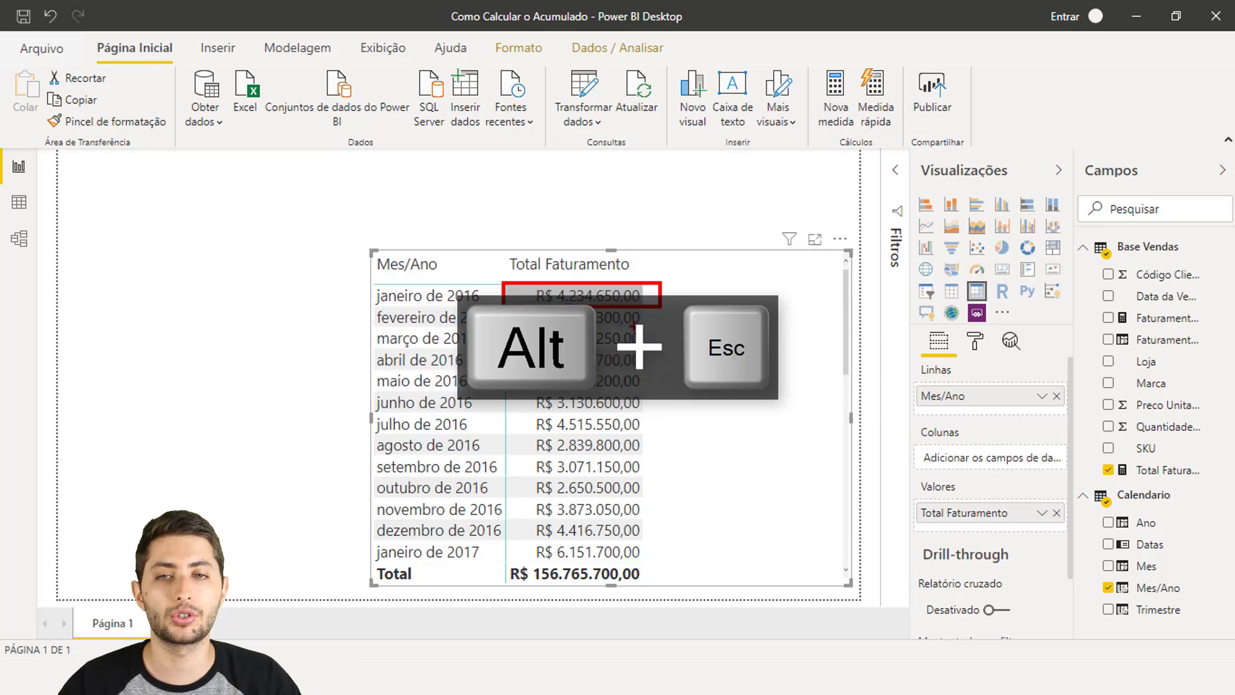
{"action": "key", "text": "ctrl+alt+2"}
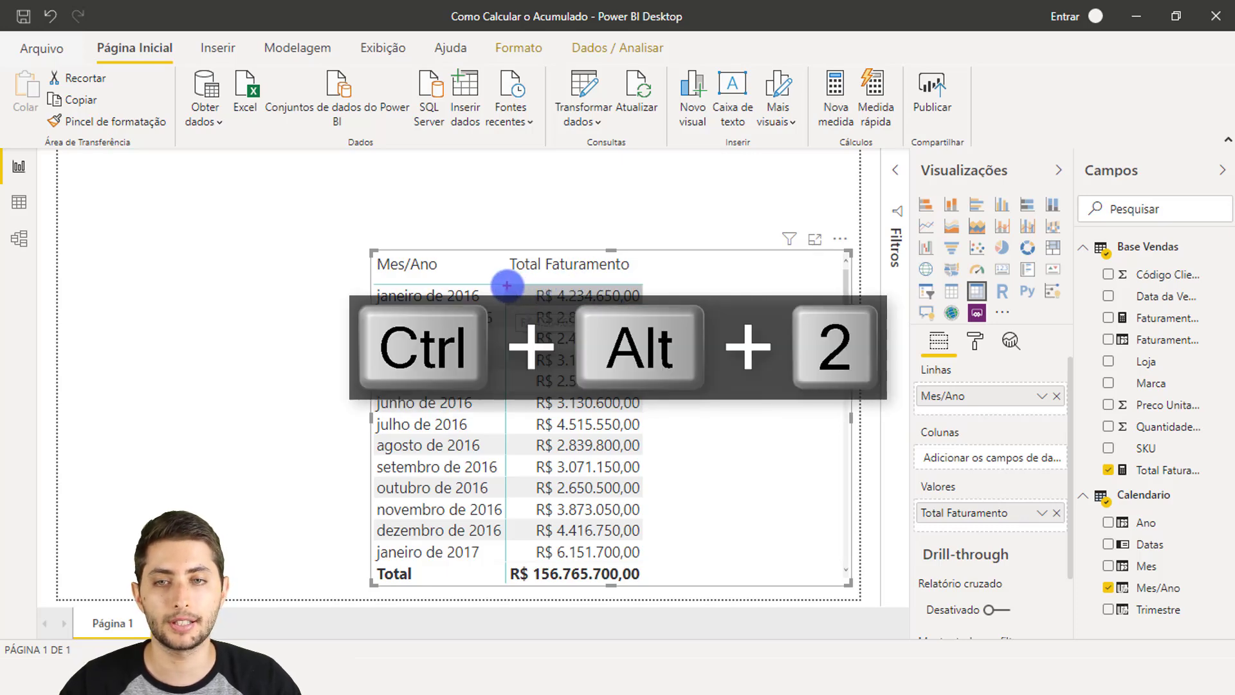
{"action": "mouse_move", "coordinate": [506, 284]}
{"action": "left_mouse_down"}
{"action": "mouse_move", "coordinate": [566, 325]}
{"action": "mouse_move", "coordinate": [650, 332]}
{"action": "left_mouse_up"}
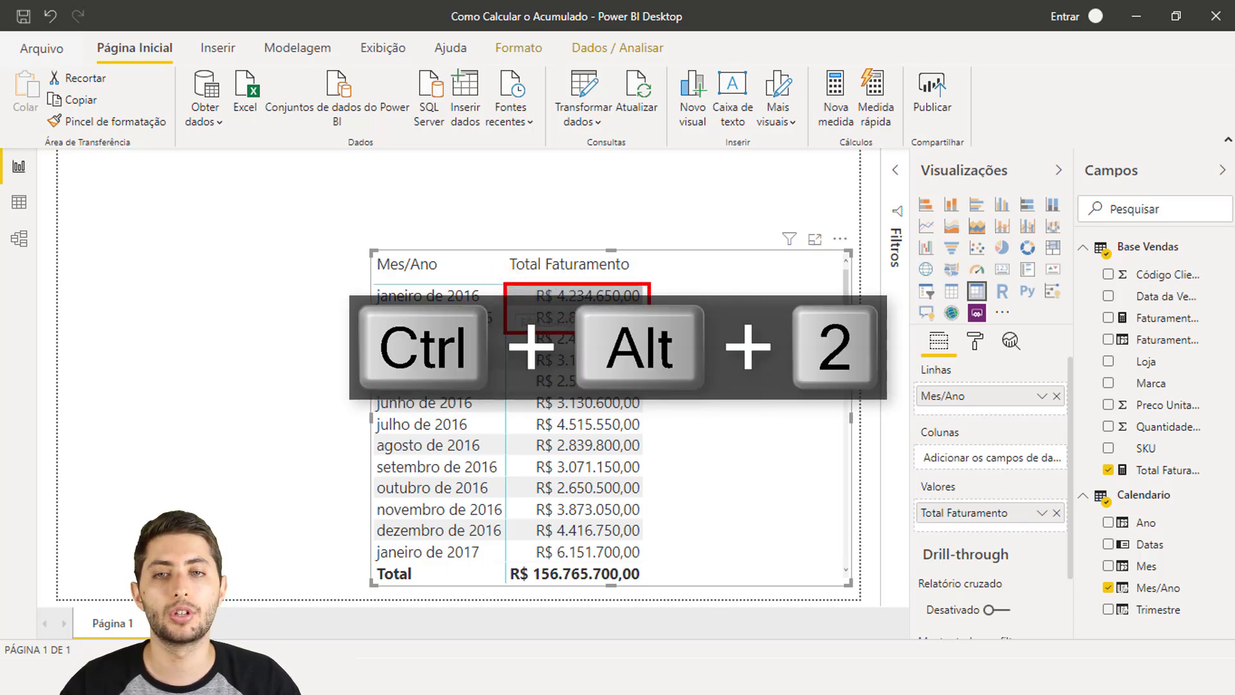
{"action": "key", "text": "alt+Escape"}
{"action": "key", "text": "ctrl+alt+2"}
{"action": "left_click_drag", "start_coordinate": [504, 281], "coordinate": [658, 354]}
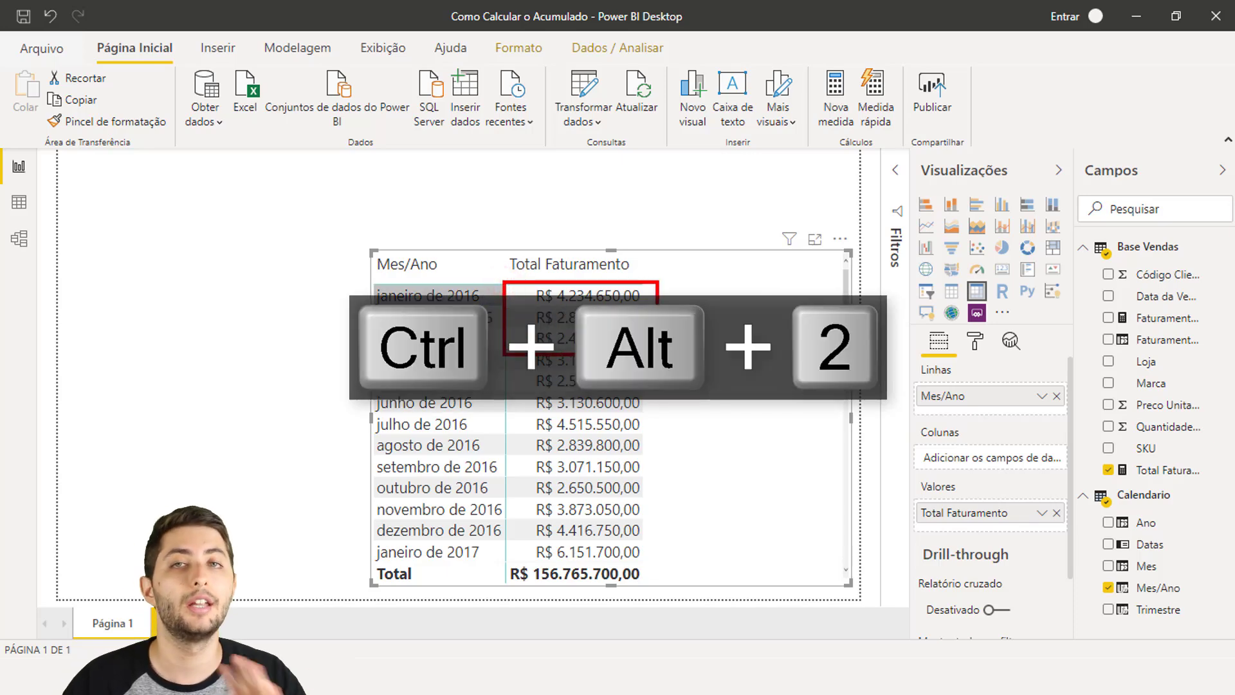
{"action": "key", "text": "alt+Escape"}
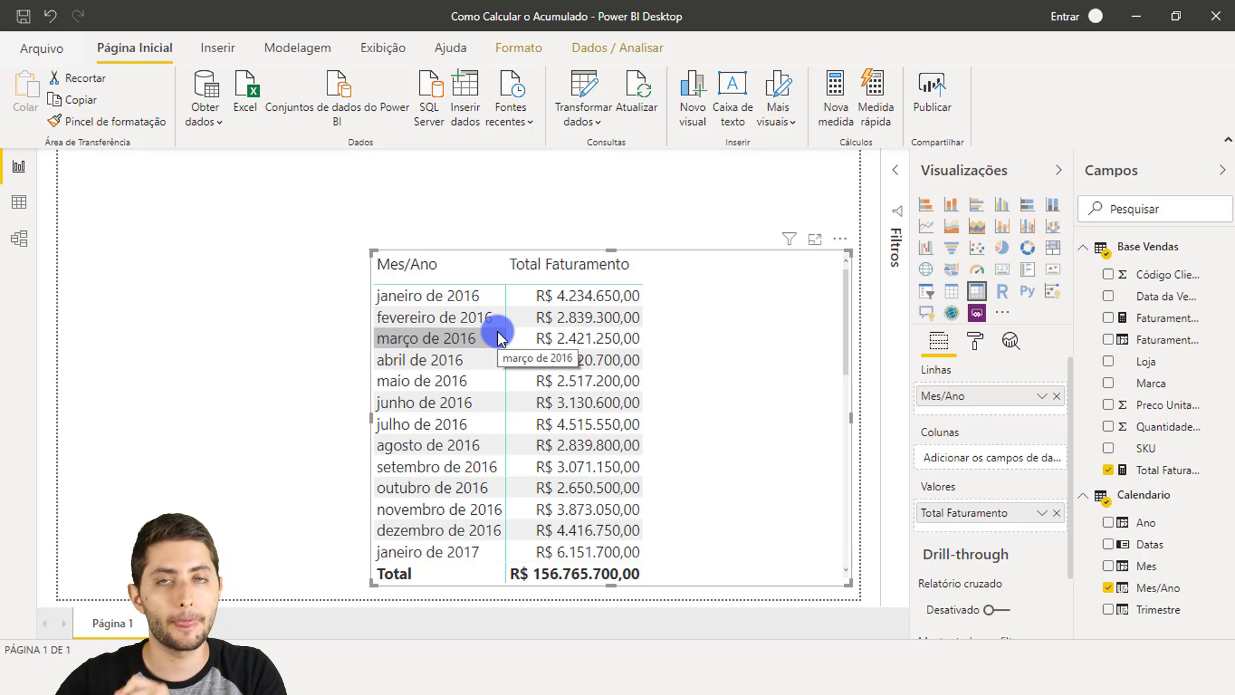
{"action": "key", "text": "ctrl+alt+2"}
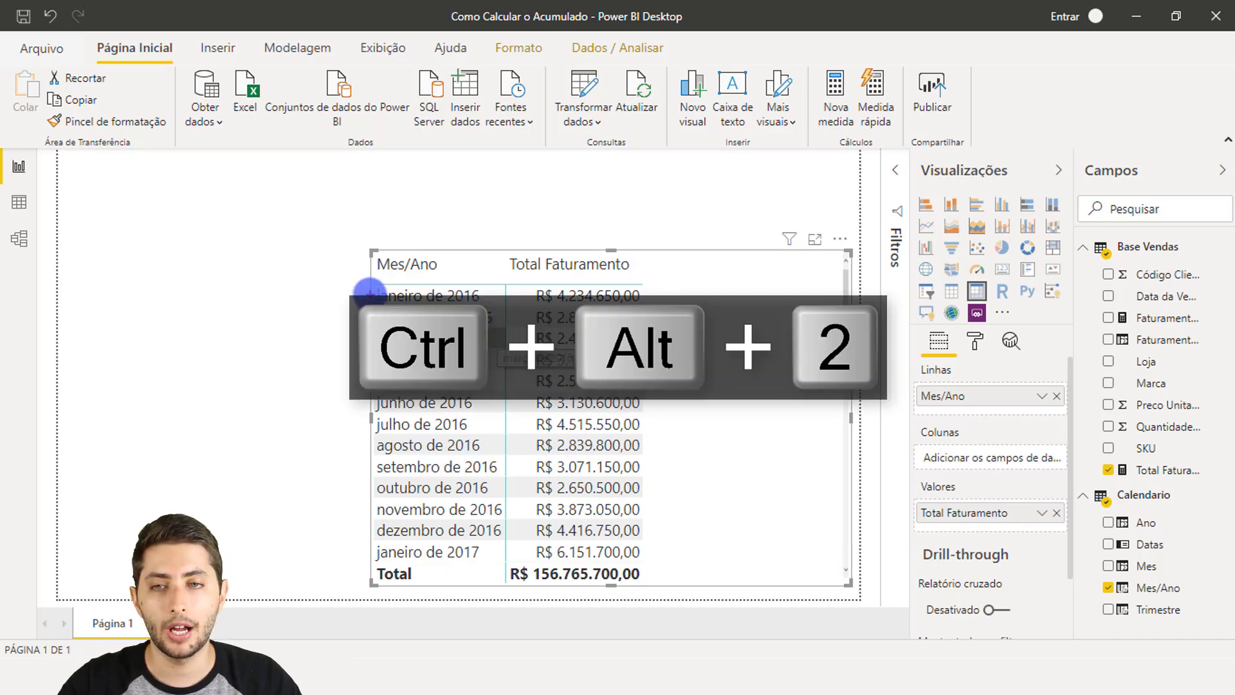
{"action": "mouse_move", "coordinate": [369, 286]}
{"action": "left_mouse_down"}
{"action": "mouse_move", "coordinate": [560, 352]}
{"action": "mouse_move", "coordinate": [653, 352]}
{"action": "left_mouse_up"}
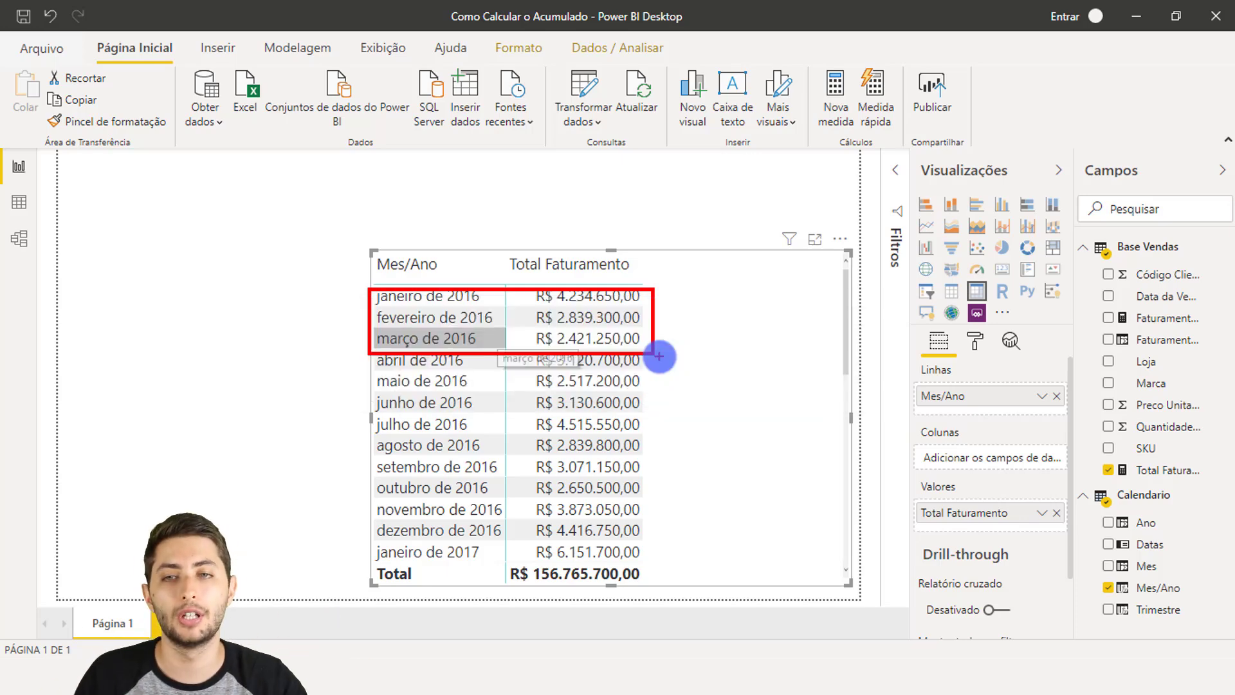
{"action": "key", "text": "alt+Escape"}
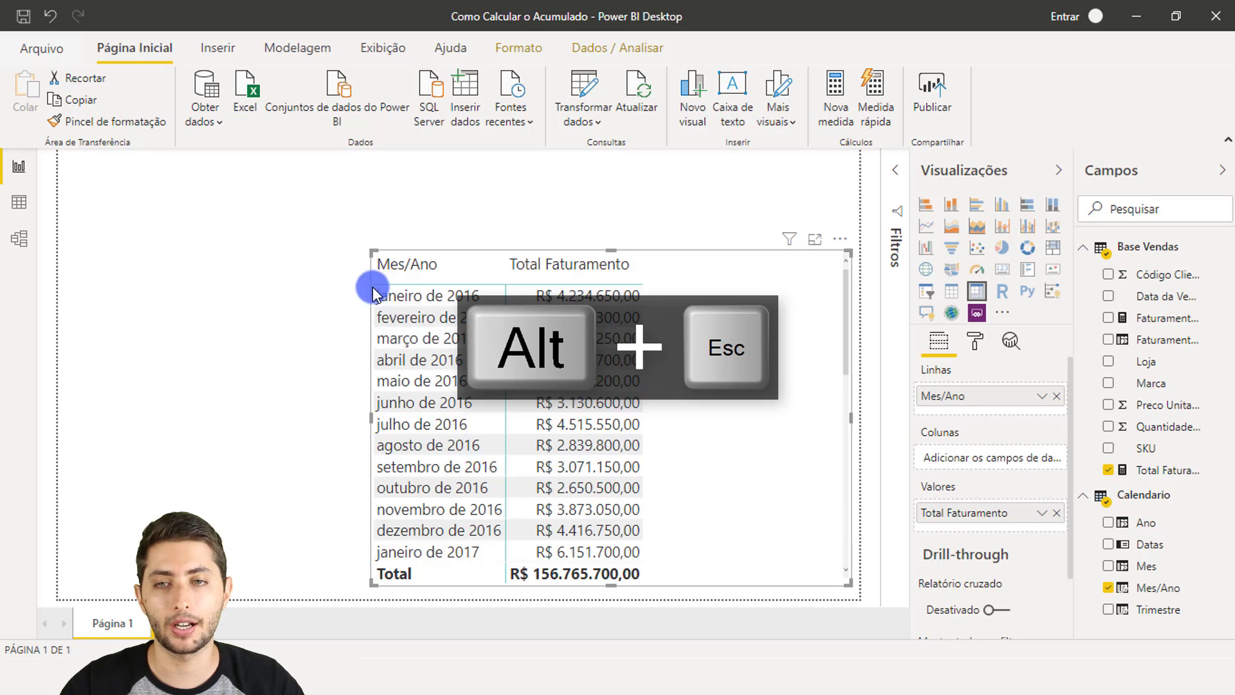
{"action": "key", "text": "ctrl+alt+2"}
{"action": "left_click_drag", "start_coordinate": [373, 287], "coordinate": [653, 376]}
{"action": "key", "text": "alt+Escape"}
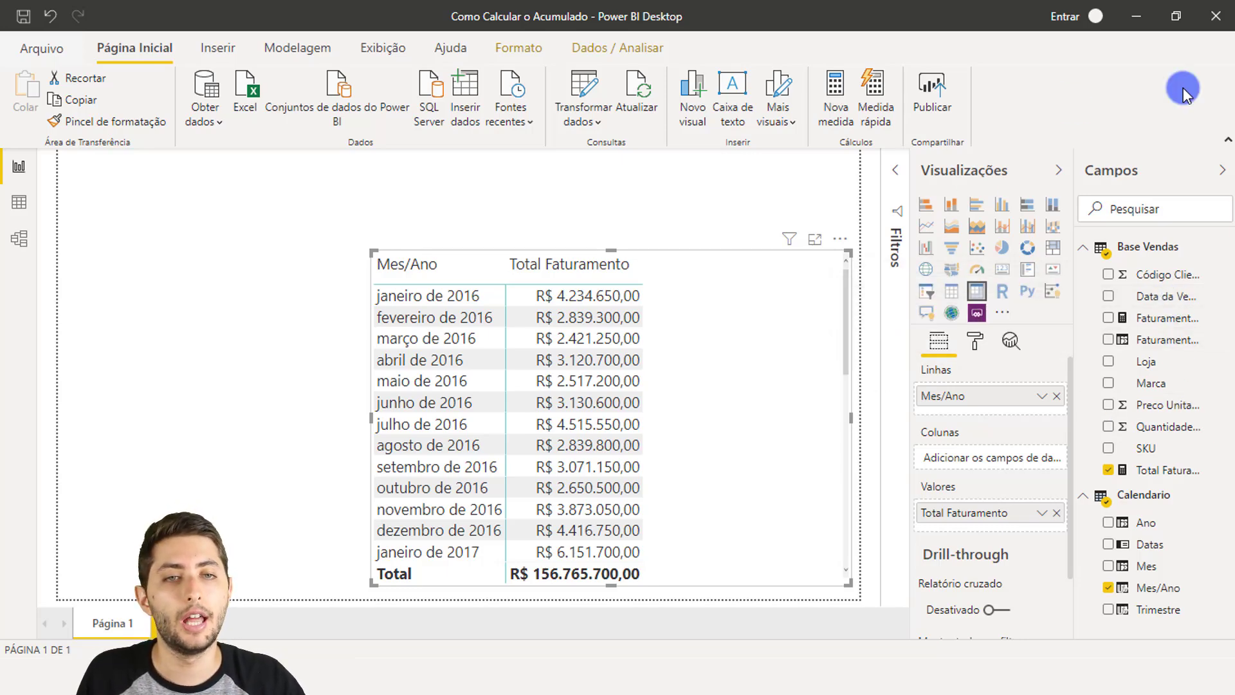
Create a new measure in the Base Vendas table and shrink the matrix from its upper-left corner.
{"action": "right_click", "coordinate": [1140, 297]}
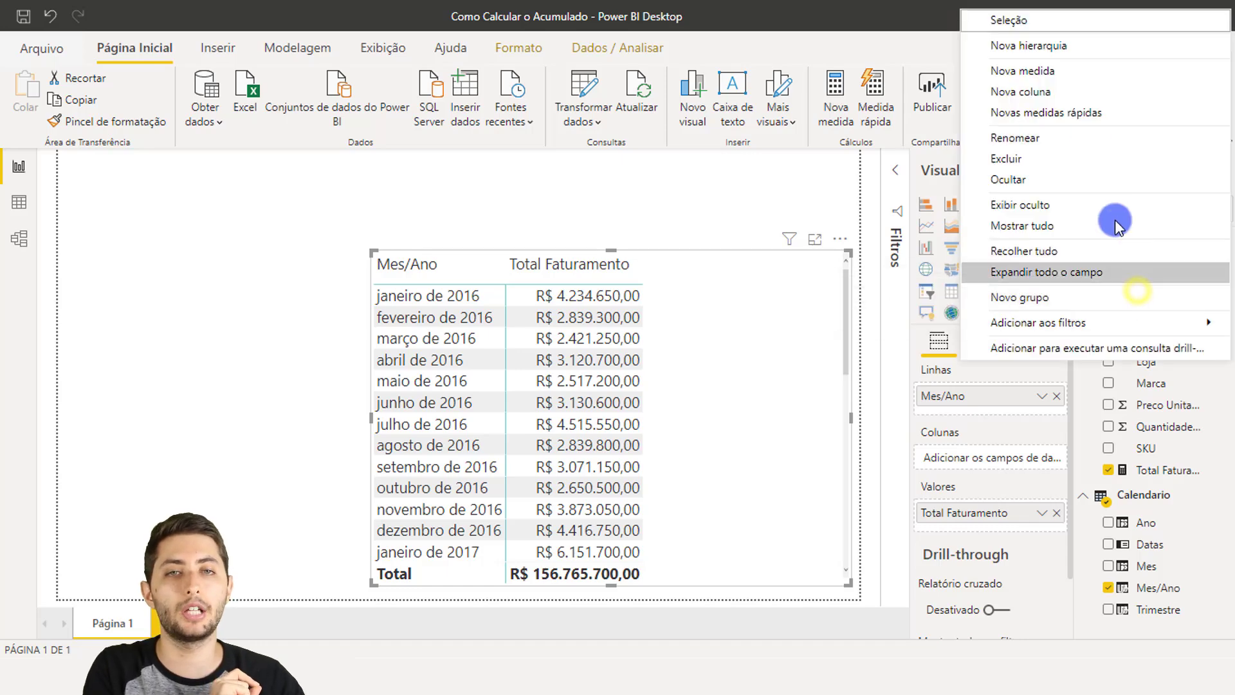
{"action": "left_click", "coordinate": [1065, 73]}
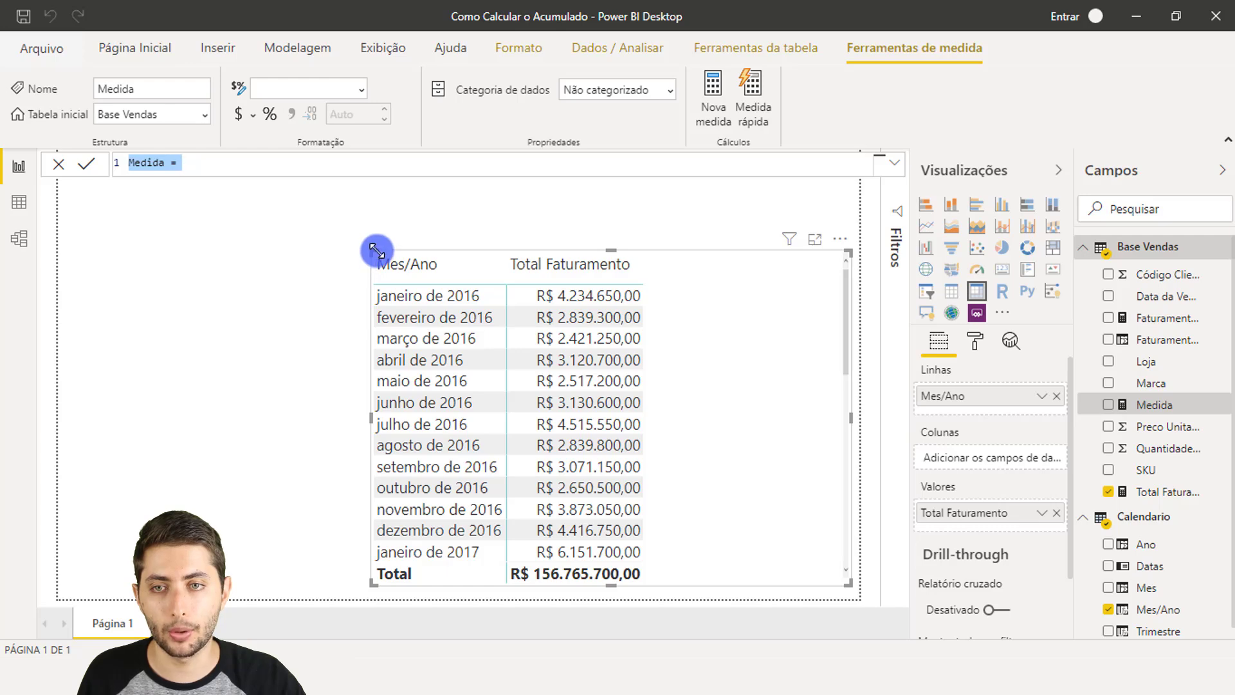
{"action": "left_click_drag", "start_coordinate": [378, 251], "coordinate": [462, 273]}
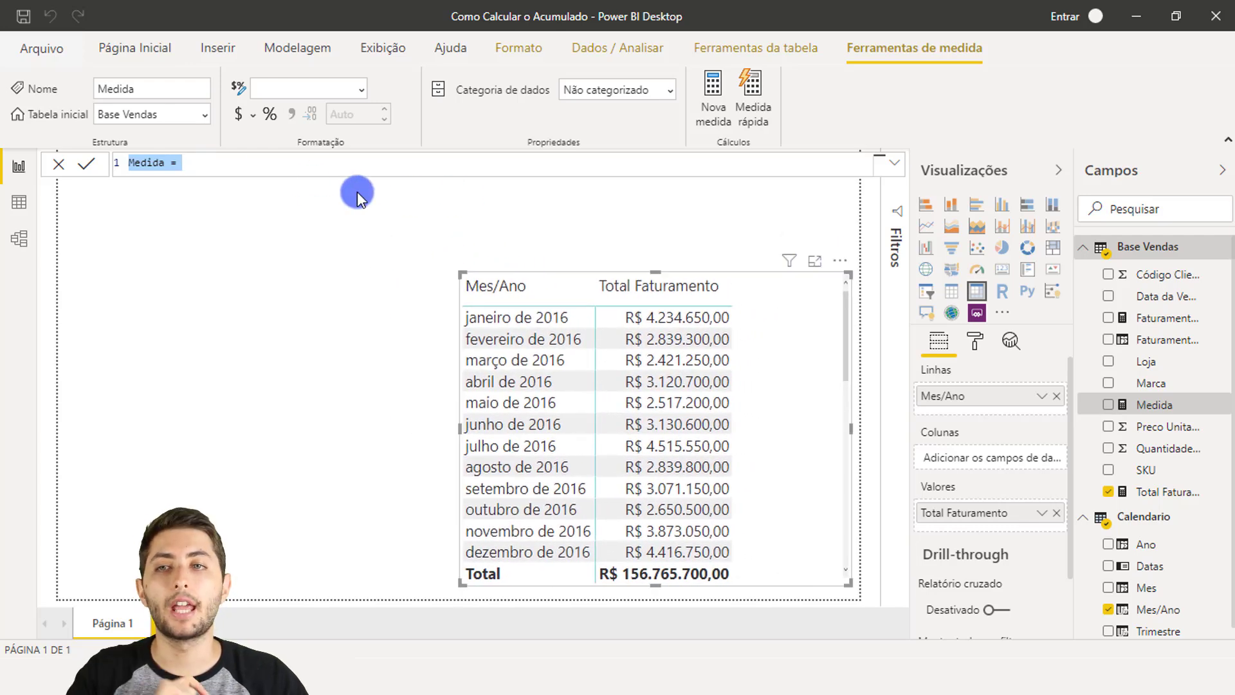
Name the new measure Faturamento Total and start a second formula line after the equals sign.
{"action": "scroll", "coordinate": [215, 160], "scroll_direction": "up", "scroll_amount": 5, "text": "ctrl"}
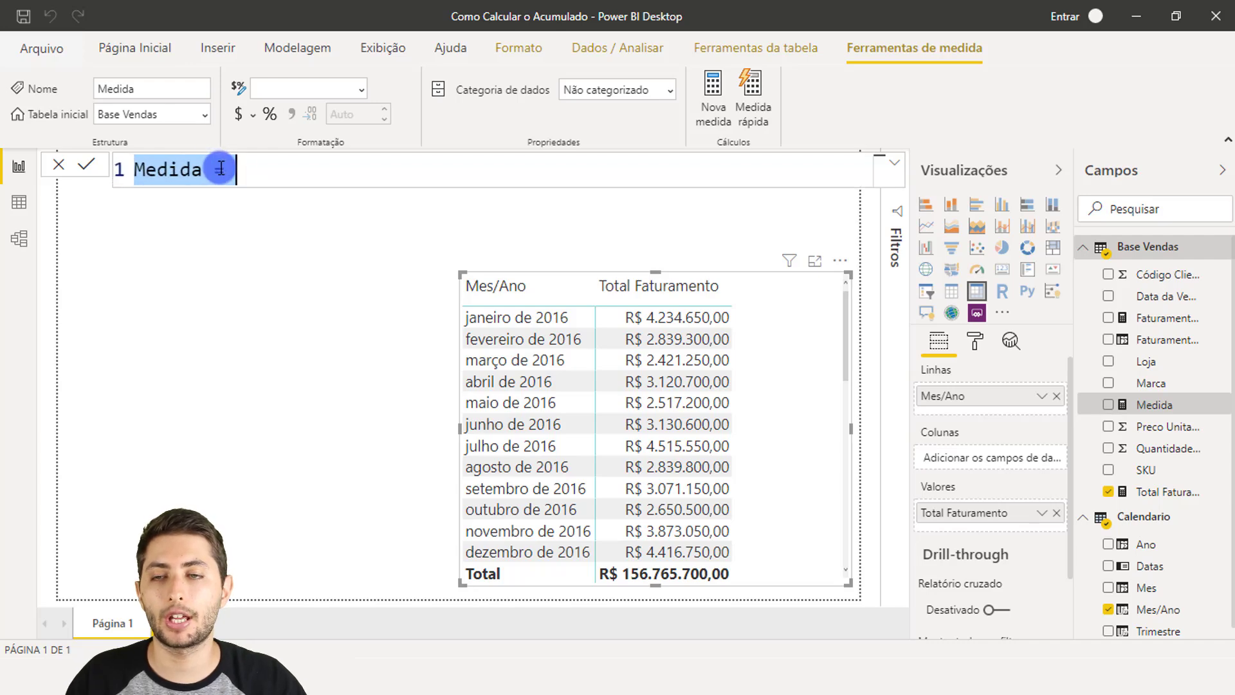
{"action": "scroll", "coordinate": [231, 172], "scroll_direction": "up", "scroll_amount": 2, "text": "ctrl"}
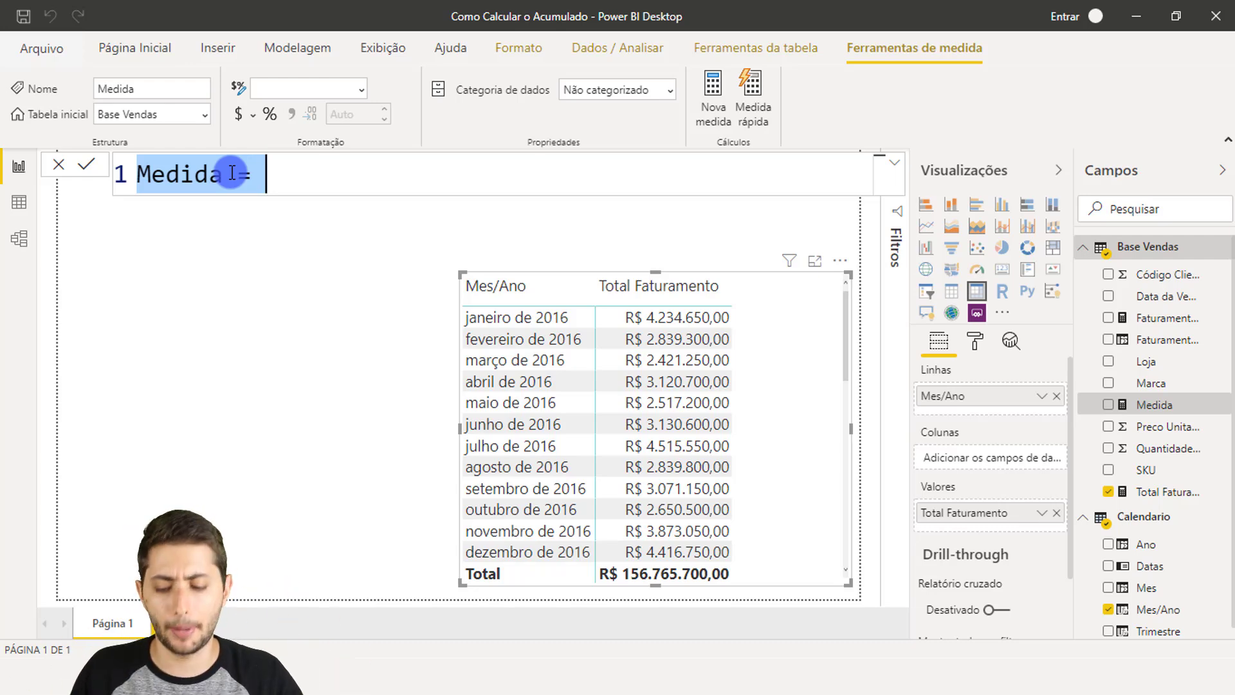
{"action": "type", "text": "Faturamento"}
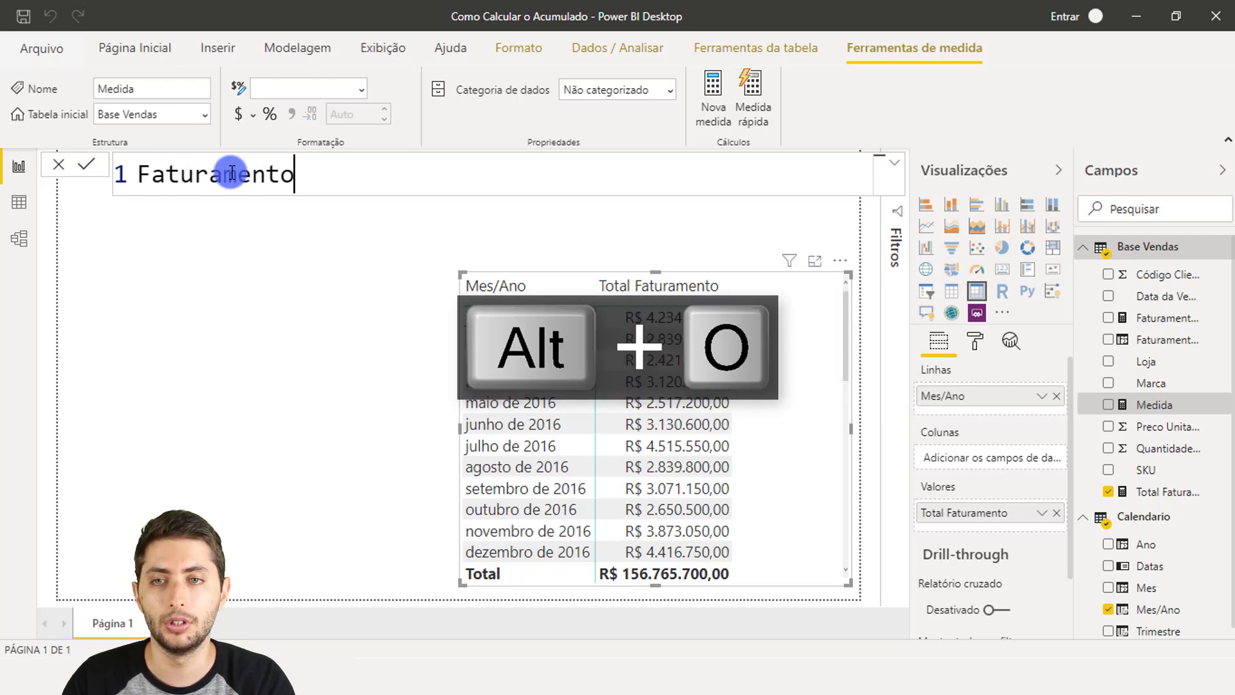
{"action": "type", "text": " Total ="}
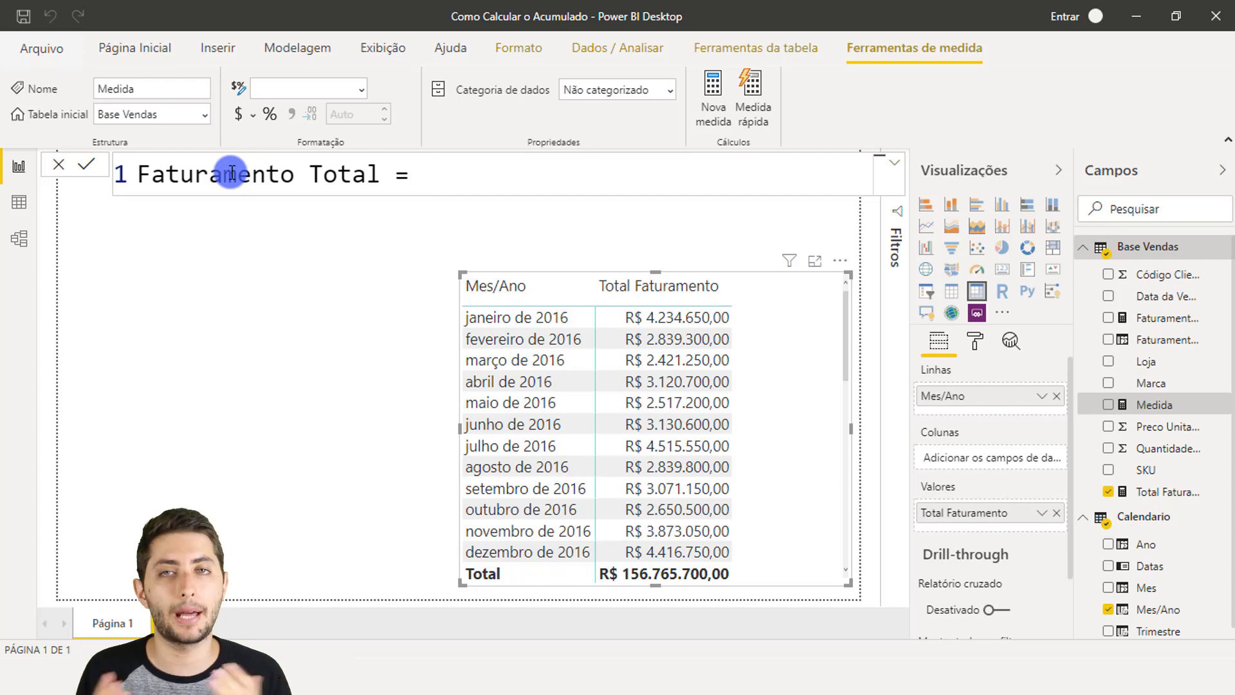
{"action": "key", "text": "shift+alt+Return"}
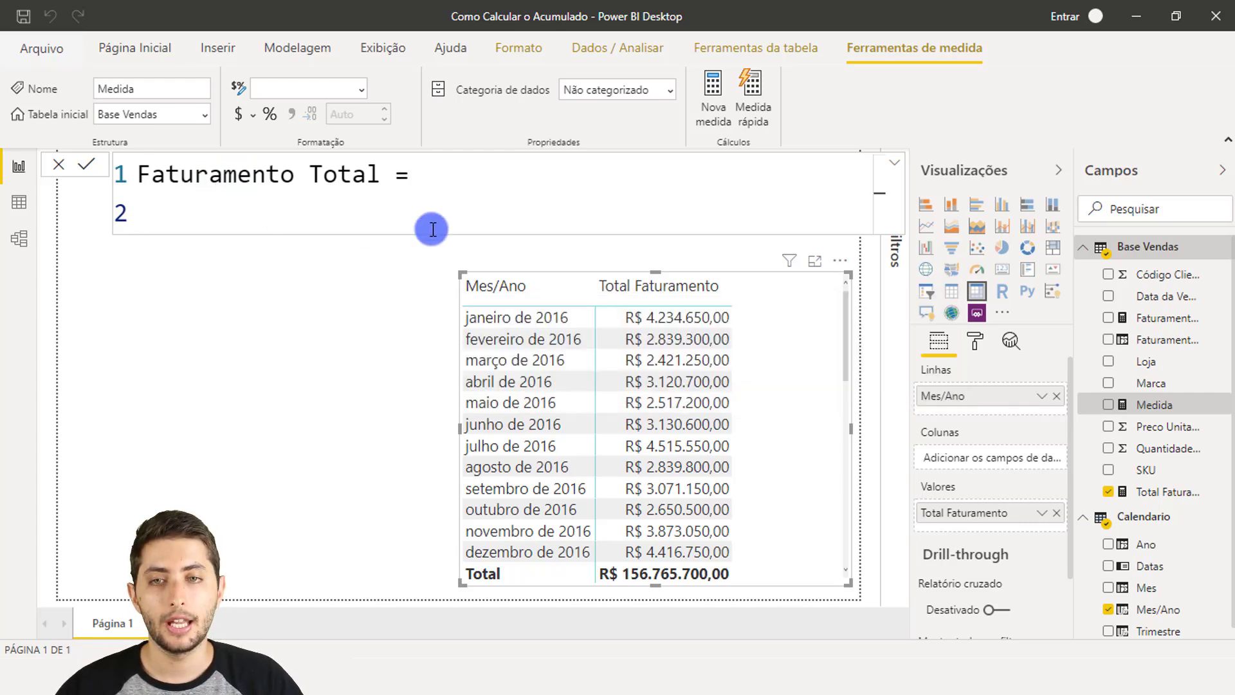
Begin the measure's expression on the second line with the CALCULATE function.
{"action": "key", "text": "ctrl+alt+2"}
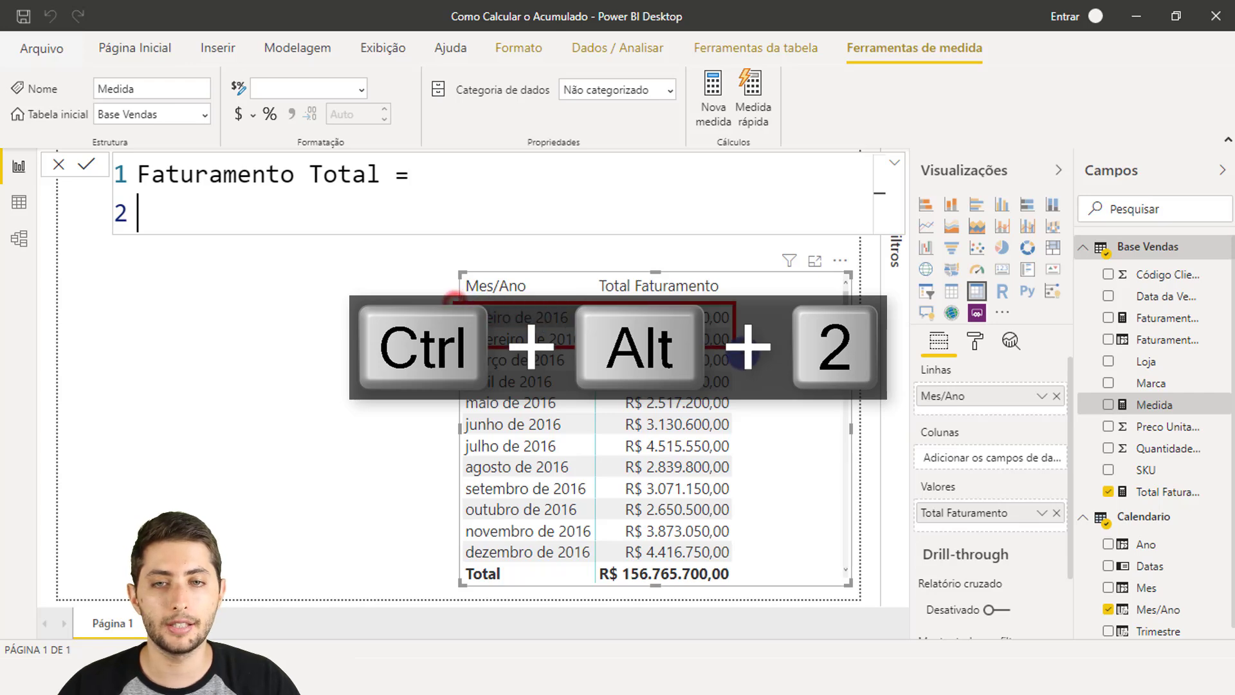
{"action": "key", "text": "alt+Escape"}
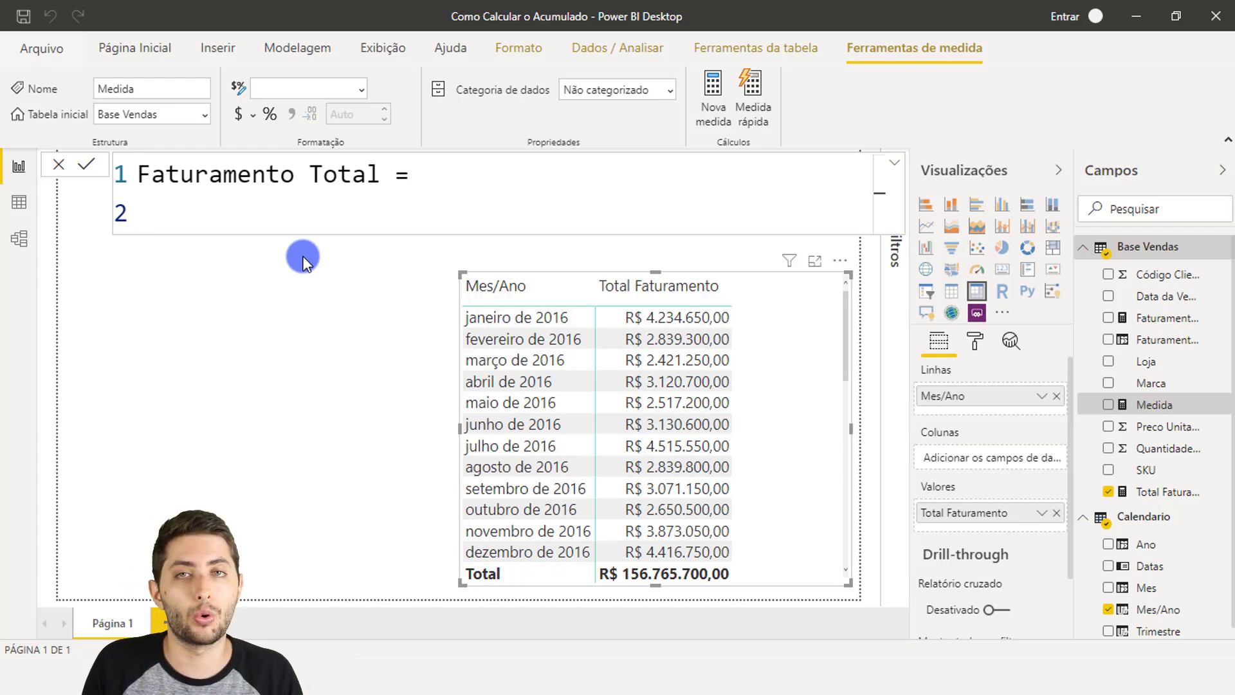
{"action": "type", "text": "calcul"}
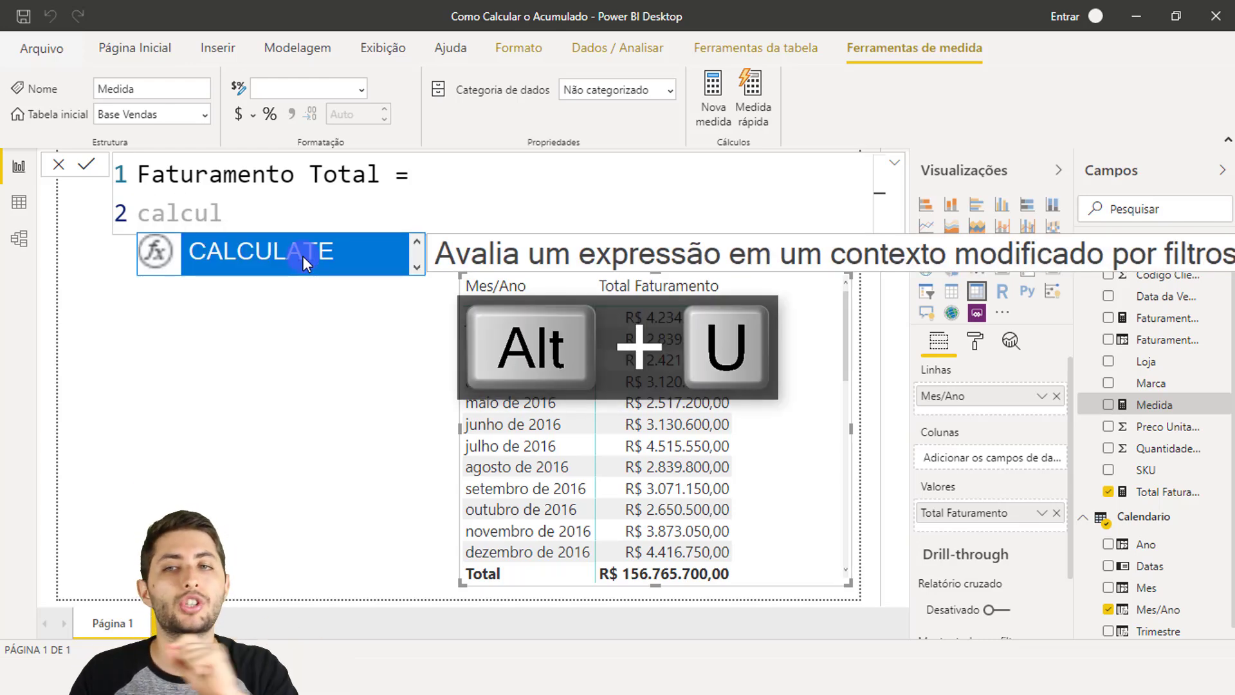
{"action": "key", "text": "Tab"}
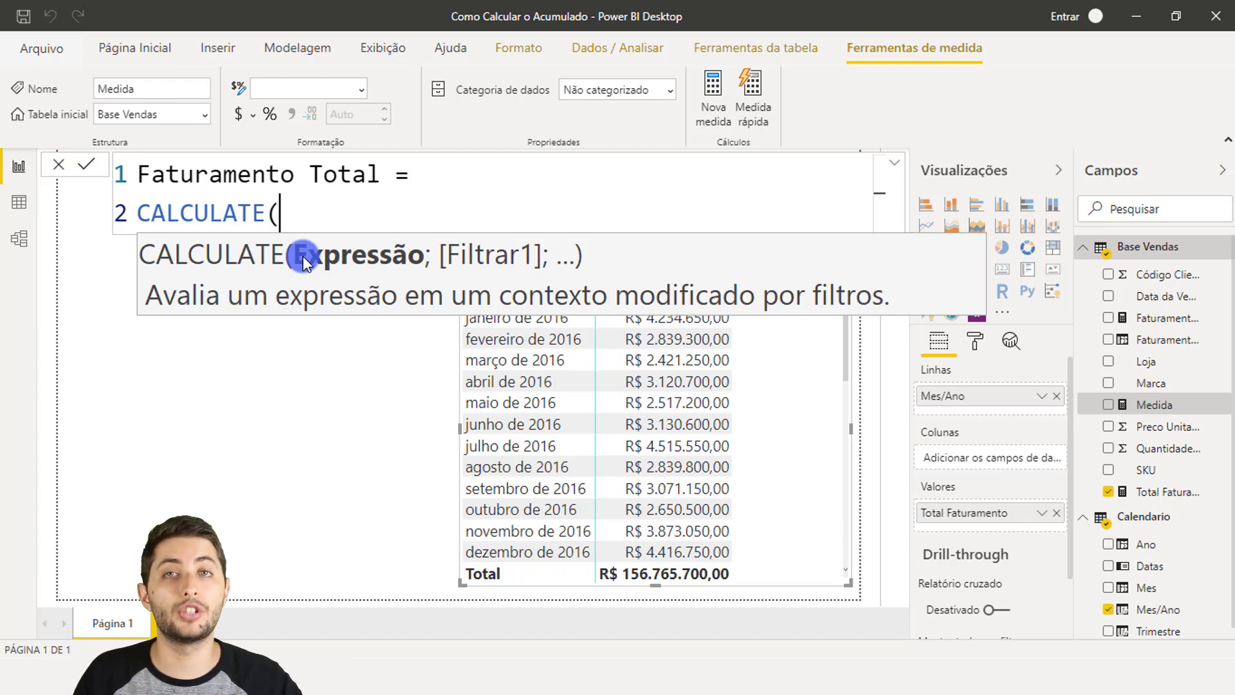
{"action": "type", "text": "sum"}
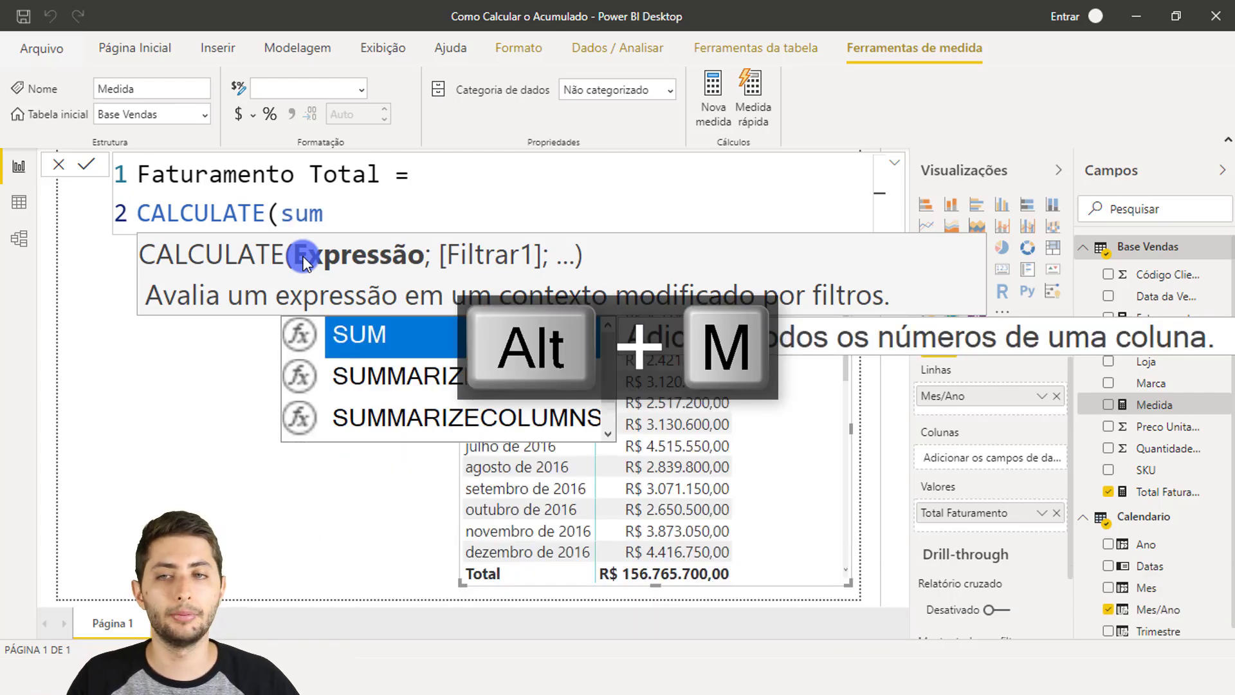
{"action": "key", "text": "Tab"}
{"action": "type", "text": "fatura"}
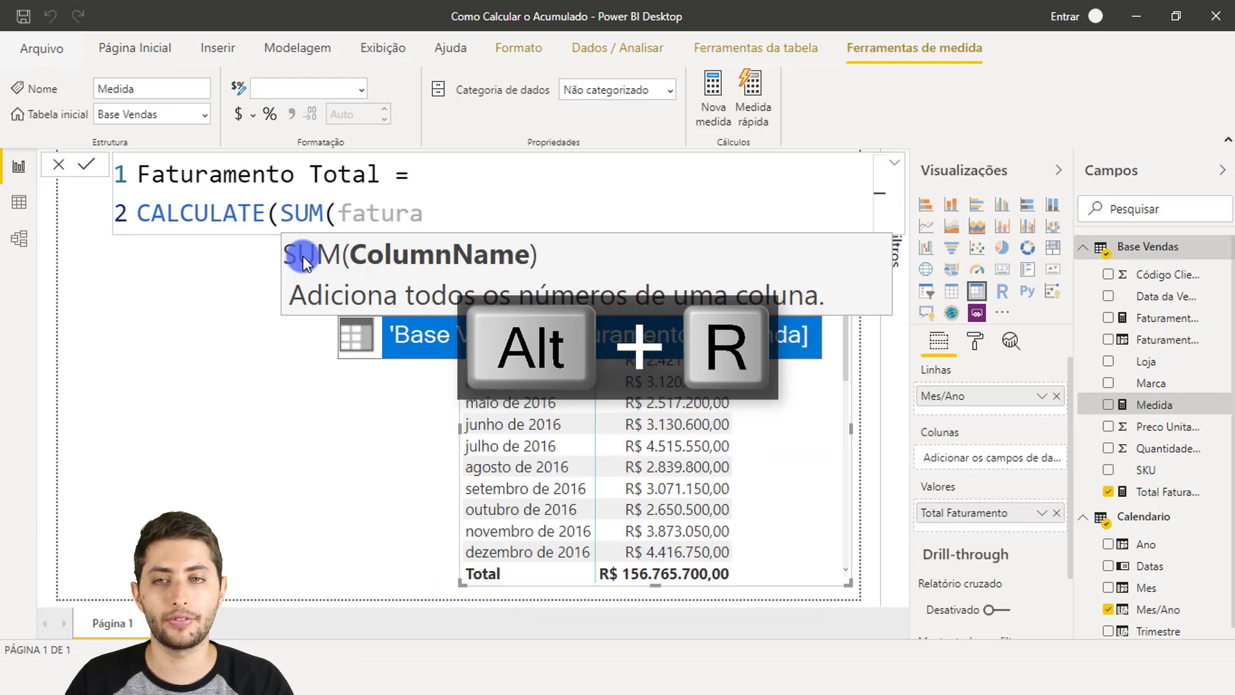
{"action": "key", "text": "Tab"}
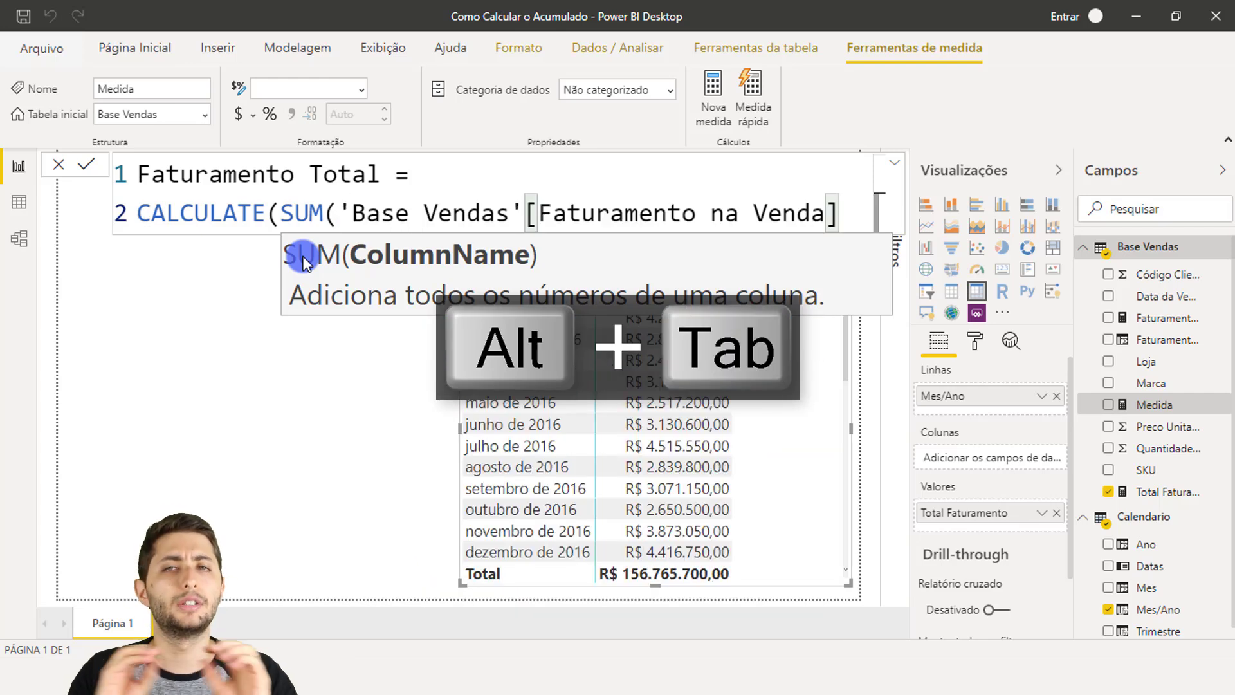
{"action": "key", "text": "ctrl+shift+alt+Left"}
{"action": "key", "text": "ctrl+shift+alt+Left"}
{"action": "key", "text": "ctrl+shift+alt+Left"}
{"action": "key", "text": "ctrl+shift+alt+Left"}
{"action": "key", "text": "ctrl+shift+alt+Left"}
{"action": "key", "text": "ctrl+shift+alt+Left"}
{"action": "key", "text": "ctrl+shift+alt+Left"}
{"action": "key", "text": "ctrl+shift+alt+Left"}
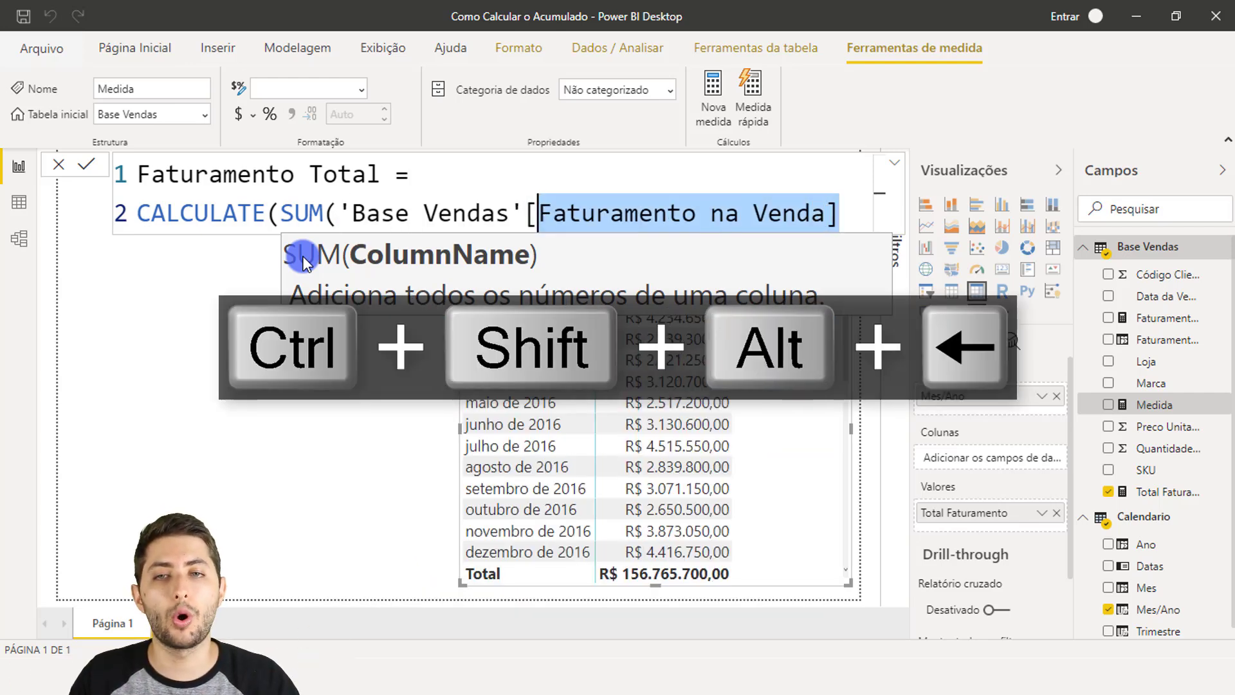
{"action": "key", "text": "shift+alt+Left"}
{"action": "key", "text": "shift+alt+Left"}
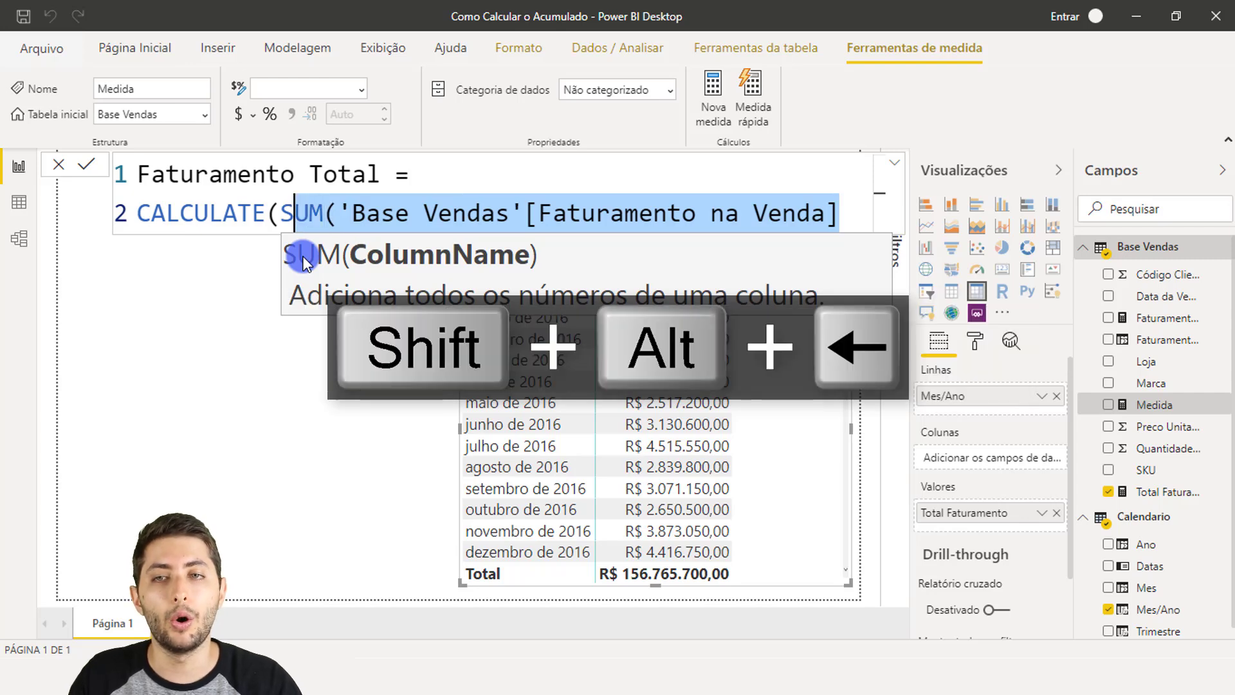
{"action": "key", "text": "shift+alt+Left"}
{"action": "key", "text": "alt+BackSpace"}
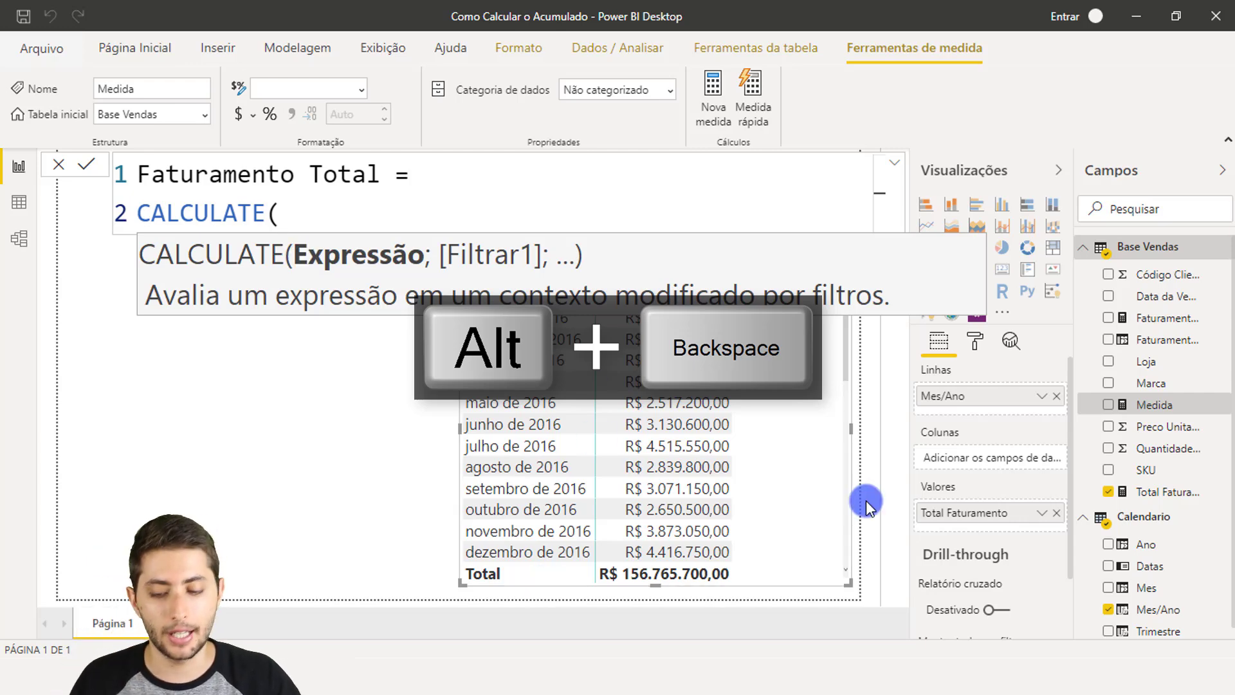
Use the existing [Total Faturamento] measure as CALCULATE's expression, followed by a semicolon and a new line for the filter argument.
{"action": "key", "text": "ctrl+alt+2"}
{"action": "left_click_drag", "start_coordinate": [1084, 476], "coordinate": [1230, 508]}
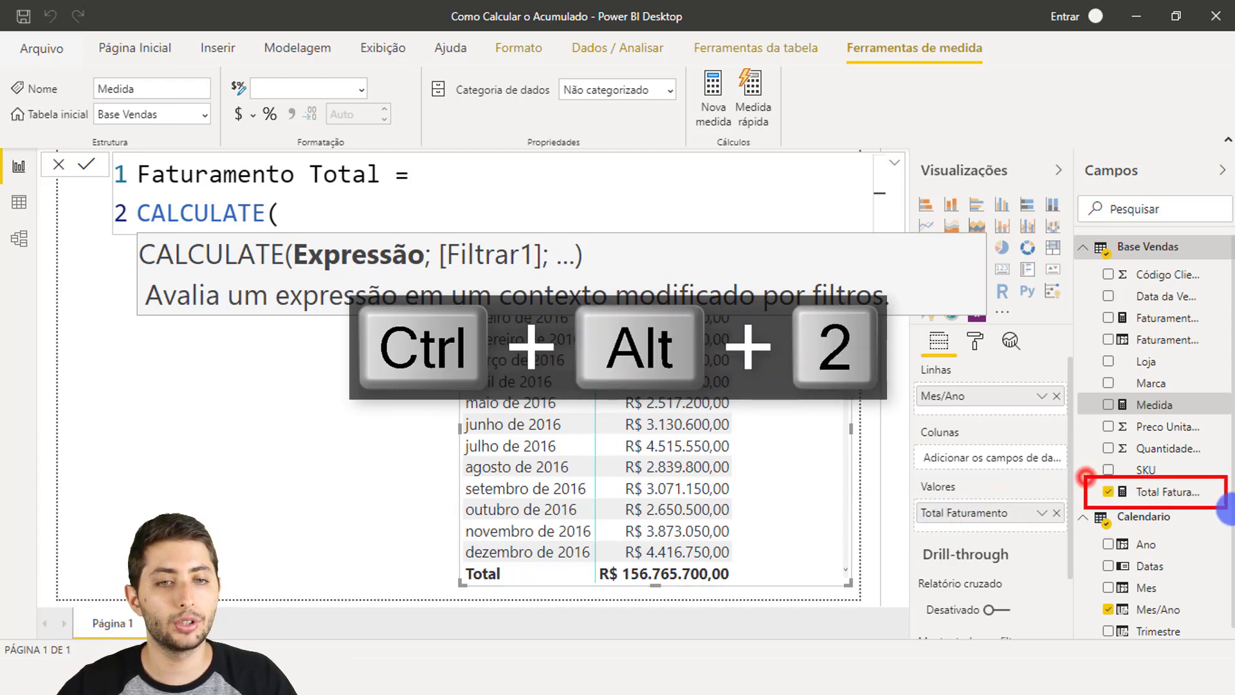
{"action": "key", "text": "alt+Escape"}
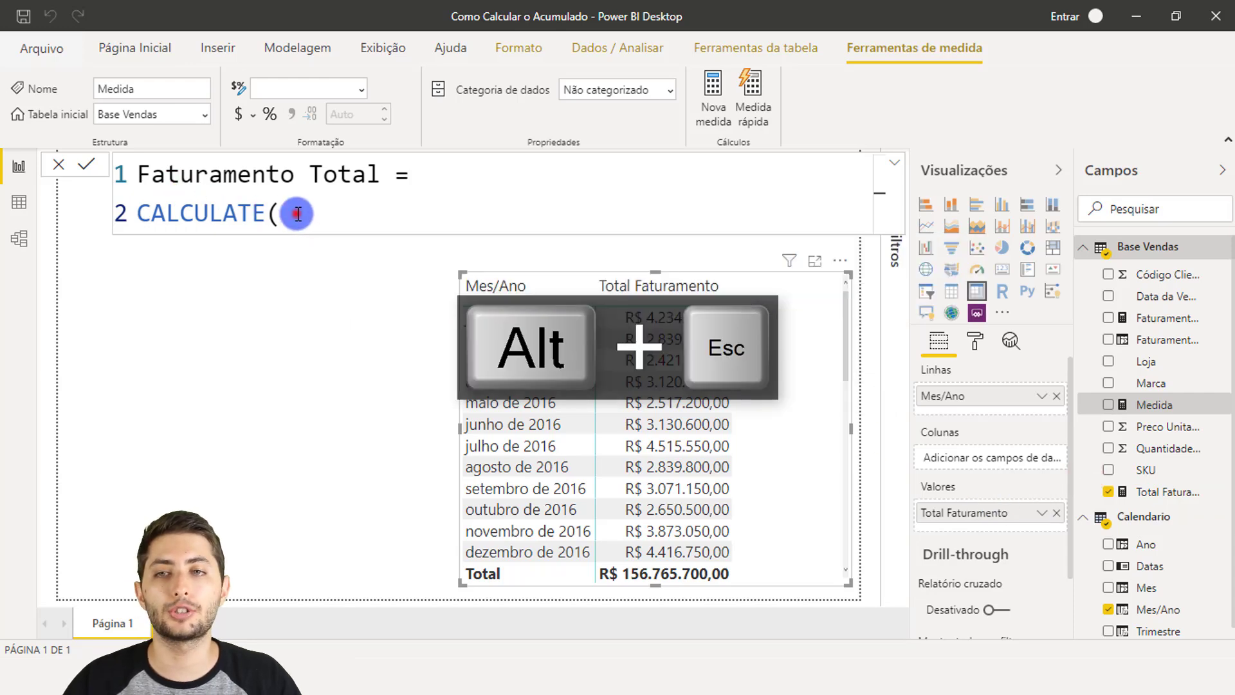
{"action": "type", "text": "Total"}
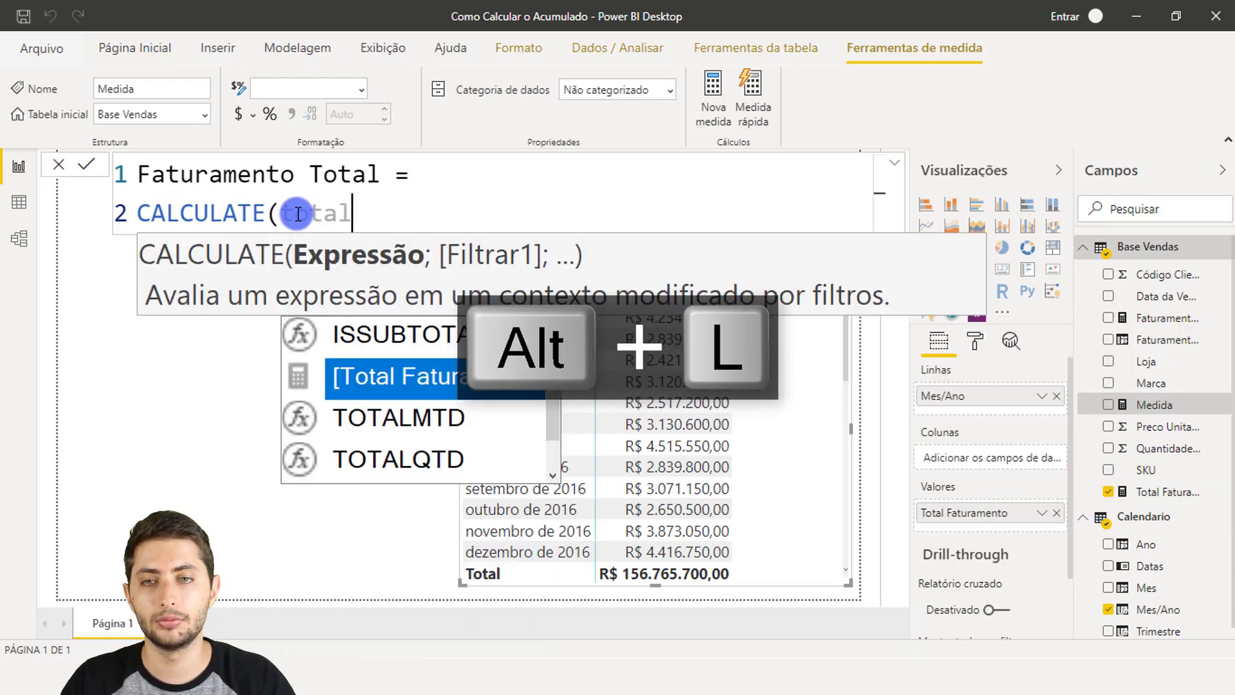
{"action": "key", "text": "Tab"}
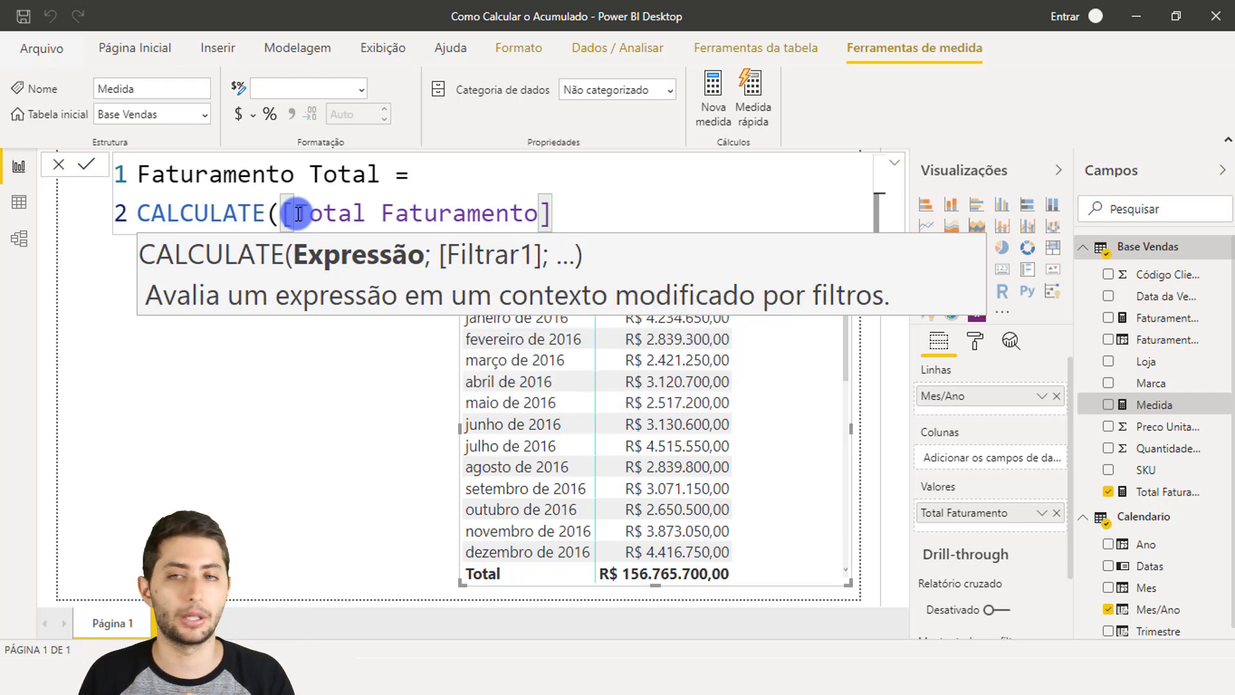
{"action": "type", "text": ";"}
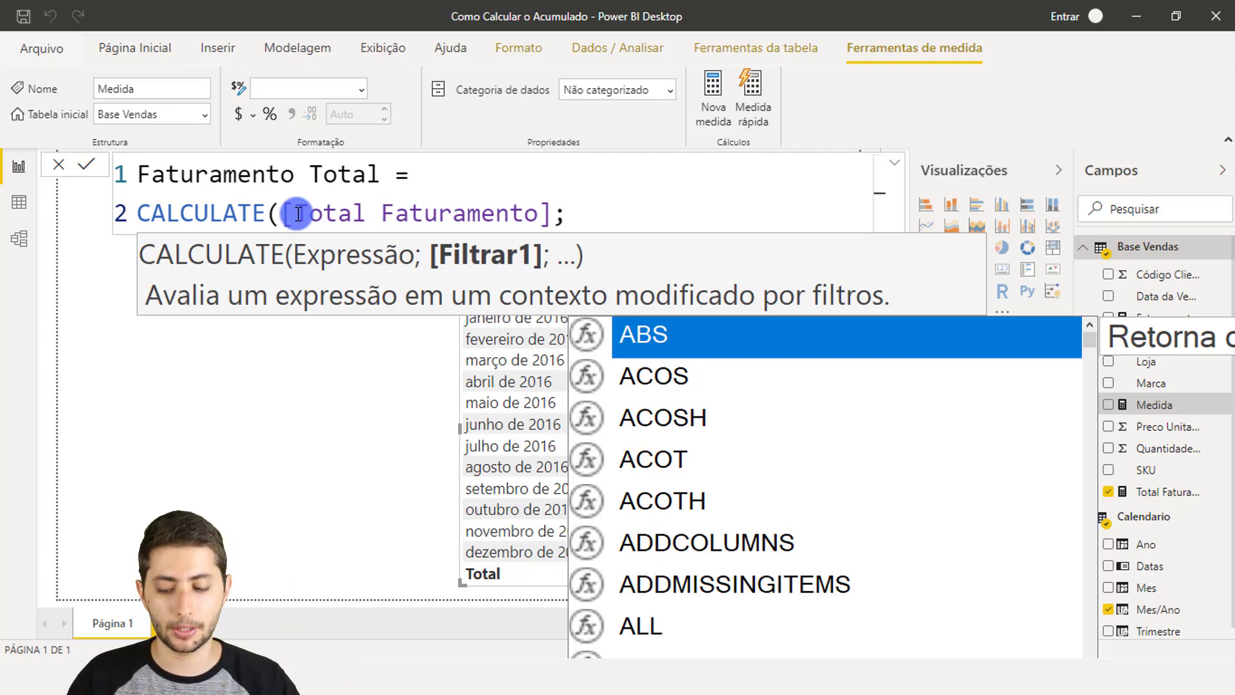
{"action": "key", "text": "shift+alt+Return"}
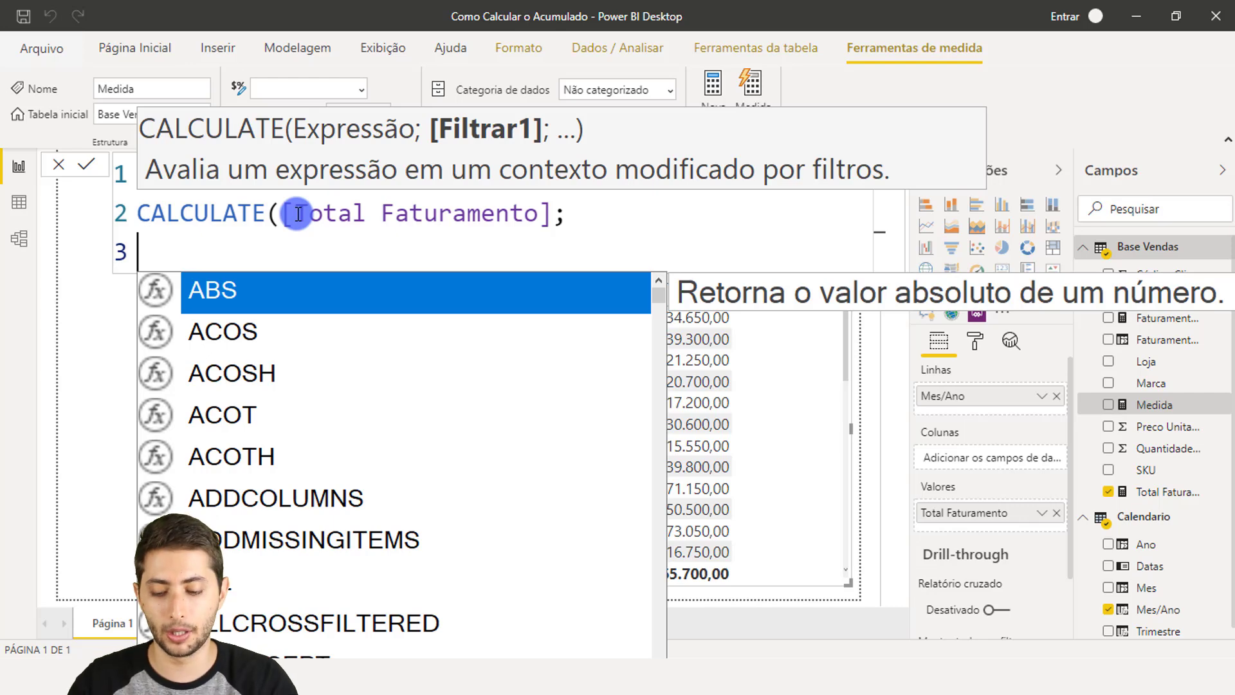
Start CALCULATE's filter argument on the third formula line with the FILTER function.
{"action": "type", "text": "filter"}
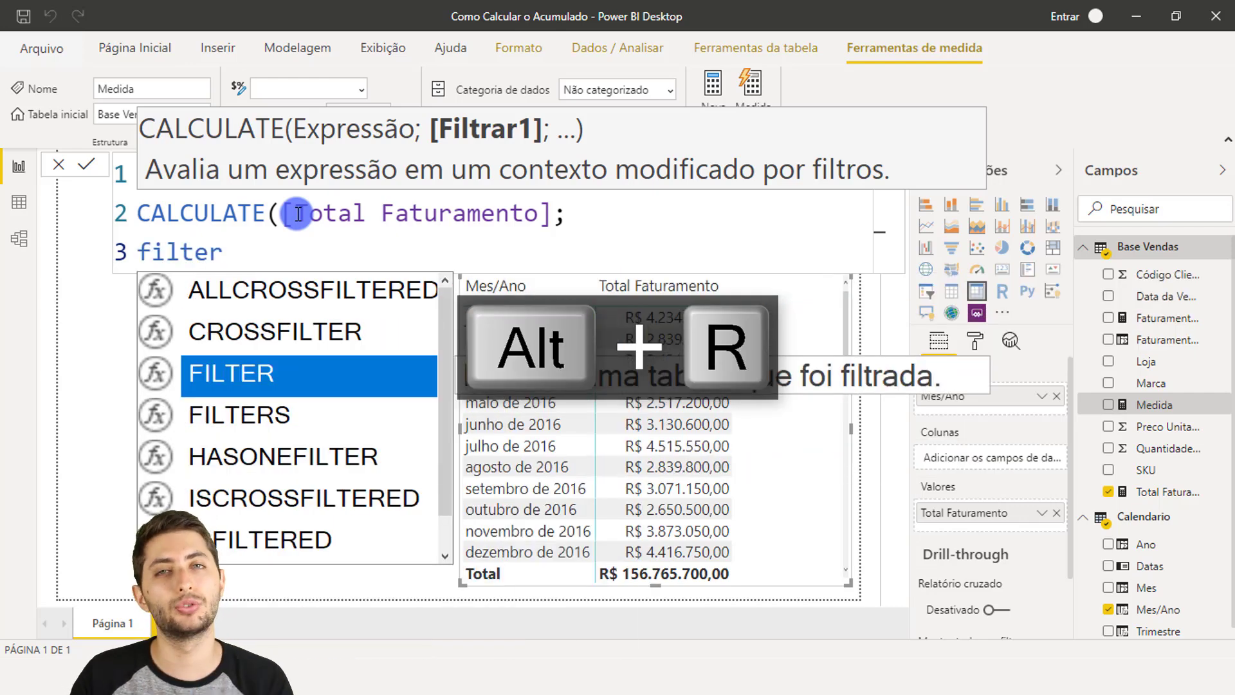
{"action": "key", "text": "Tab"}
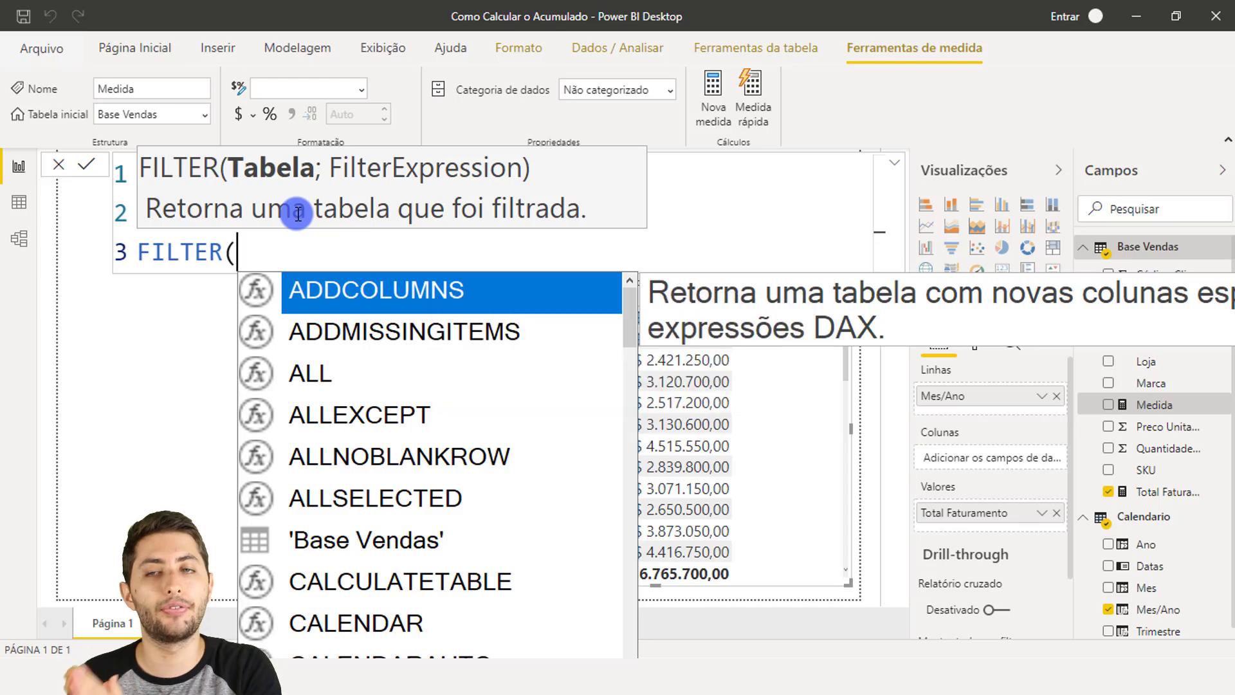
{"action": "key", "text": "ctrl+alt+2"}
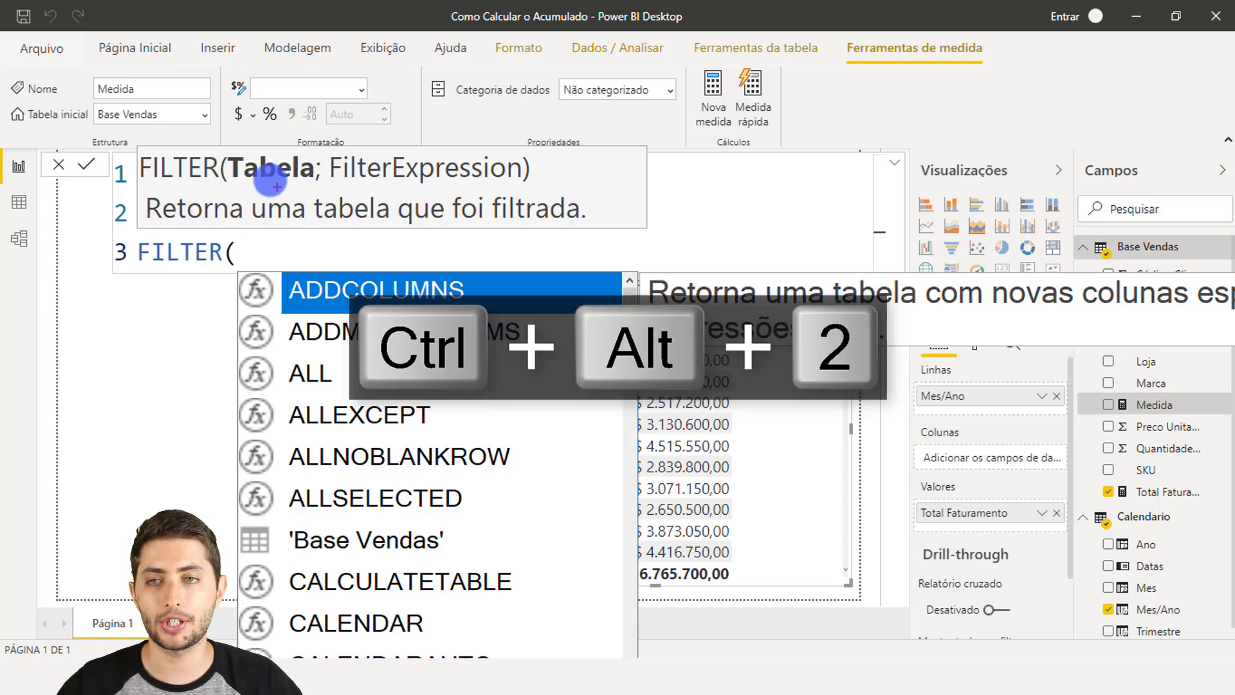
{"action": "left_click_drag", "start_coordinate": [223, 147], "coordinate": [325, 195]}
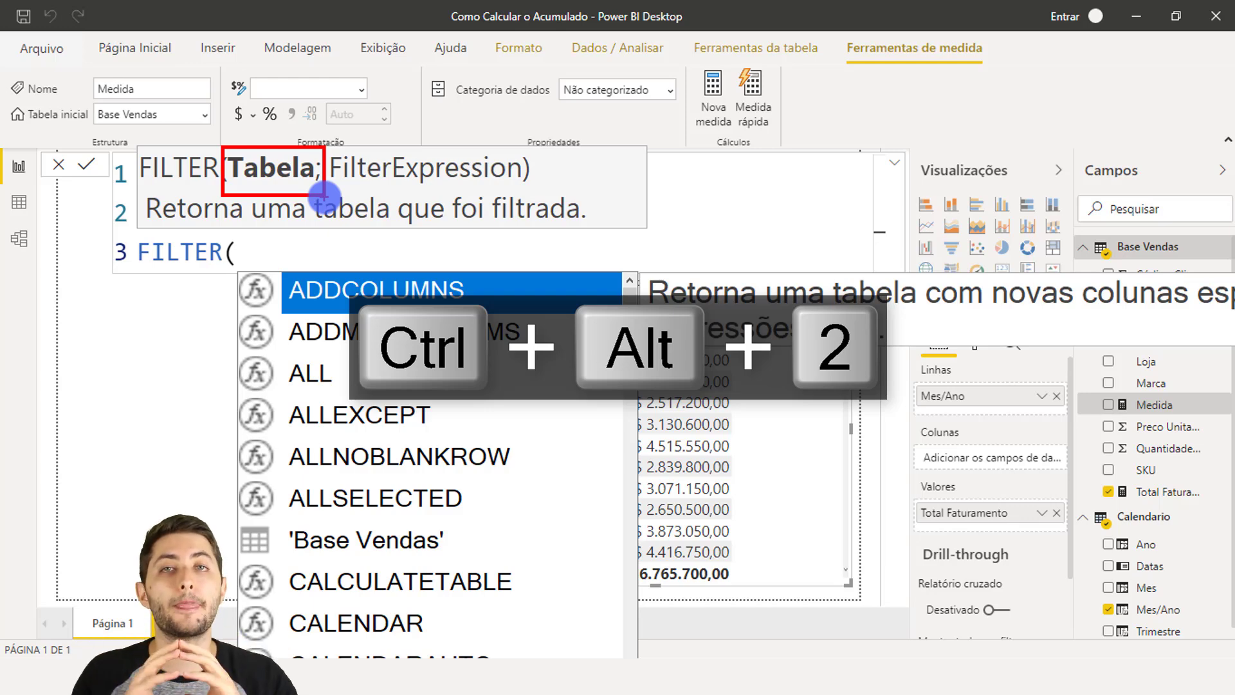
{"action": "key", "text": "alt+Escape"}
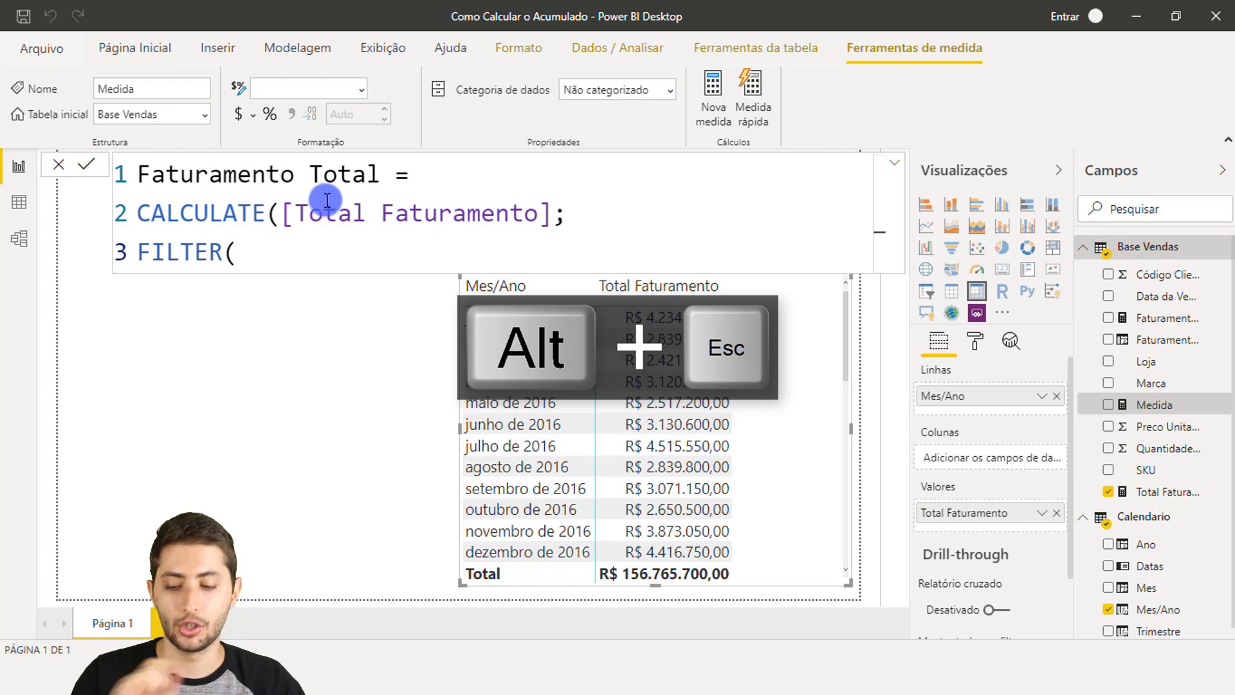
{"action": "key", "text": "ctrl+alt+2"}
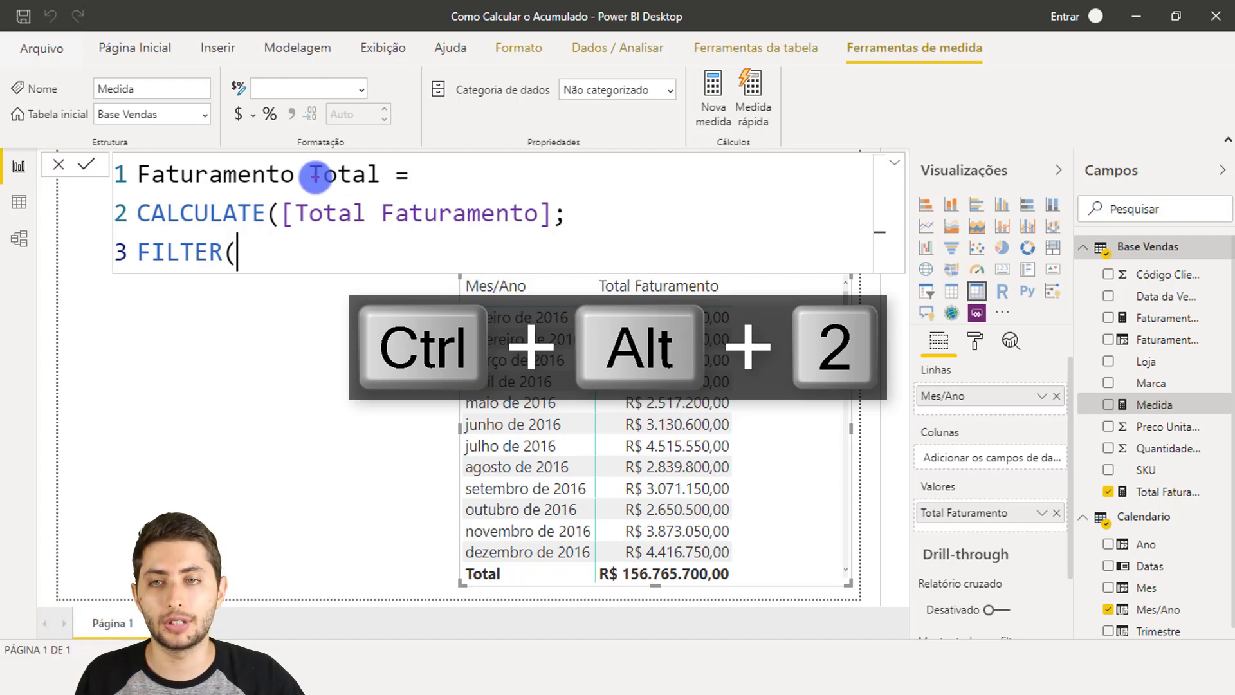
{"action": "key", "text": "alt+Escape"}
Replace the measure name in the formula's first line with Acumulado de Faturamento.
{"action": "left_click", "coordinate": [293, 174]}
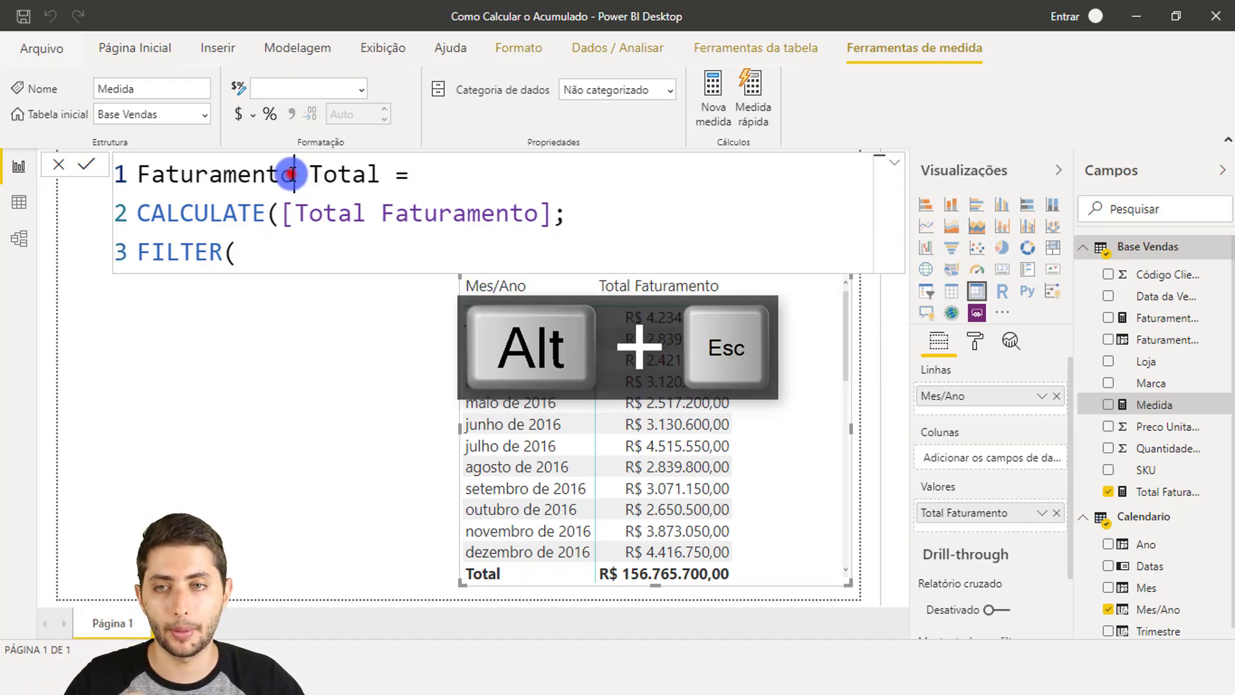
{"action": "key", "text": "ctrl+Left"}
{"action": "key", "text": "ctrl+shift+Right"}
{"action": "key", "text": "ctrl+shift+Right"}
{"action": "type", "text": "Ac"}
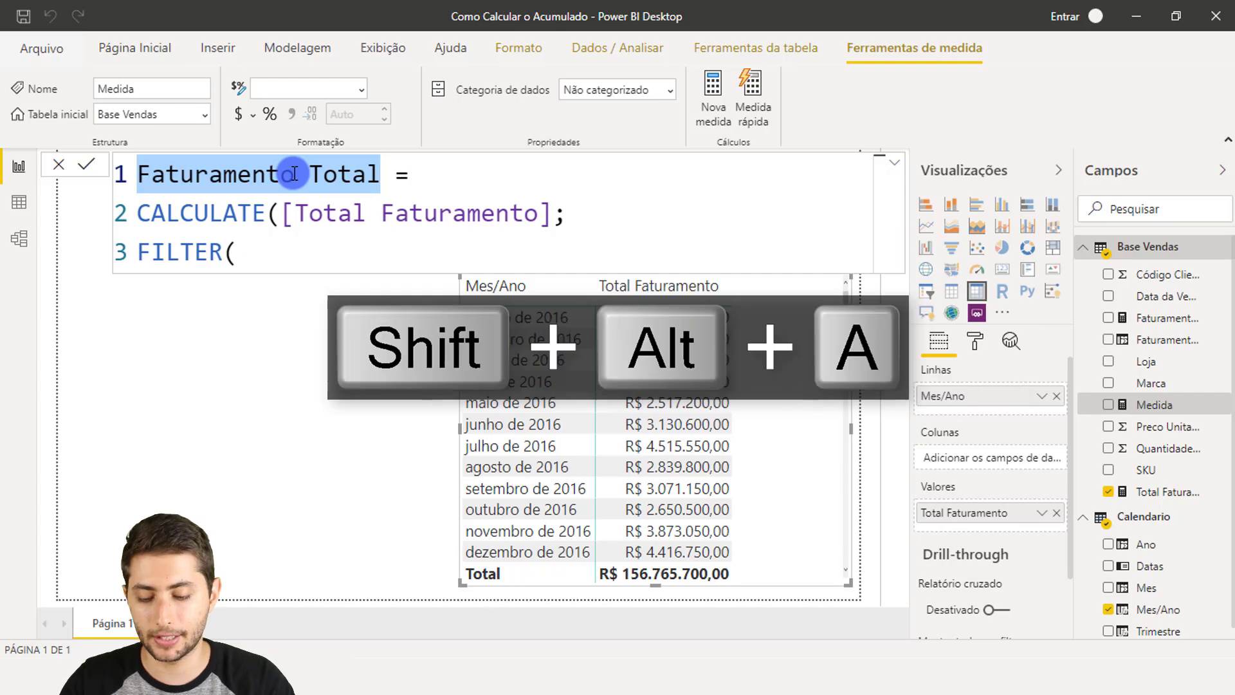
{"action": "type", "text": "umulado de F"}
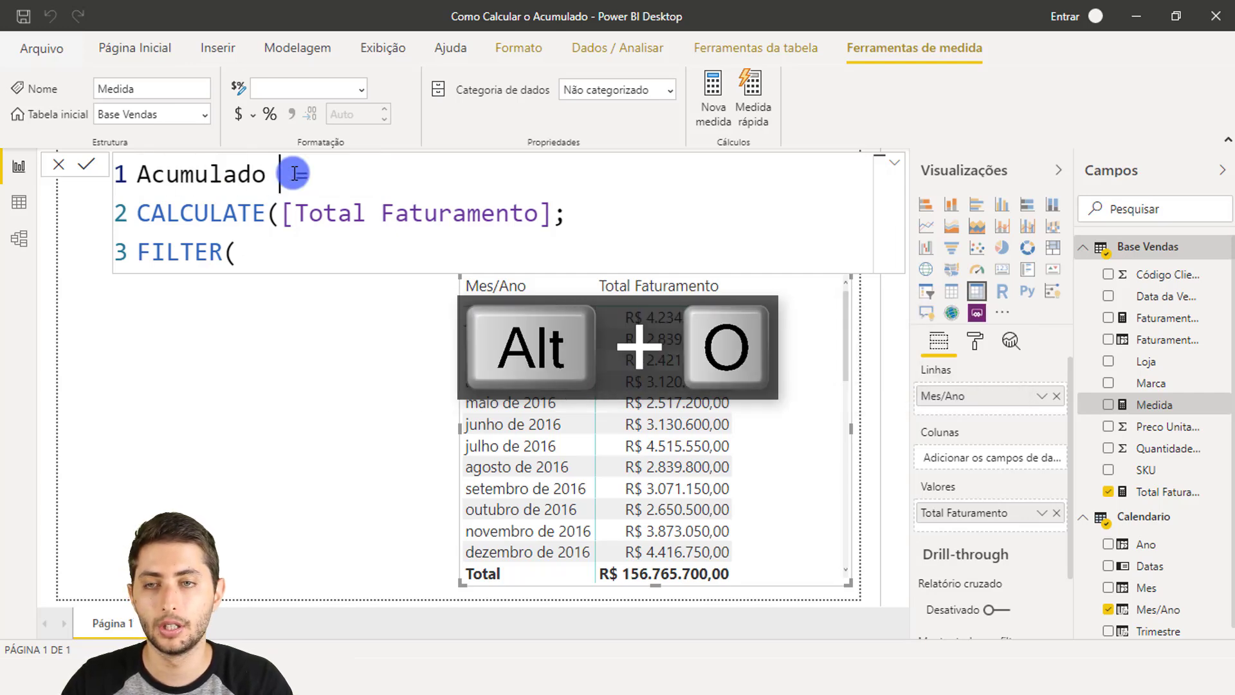
{"action": "type", "text": "aturamento ="}
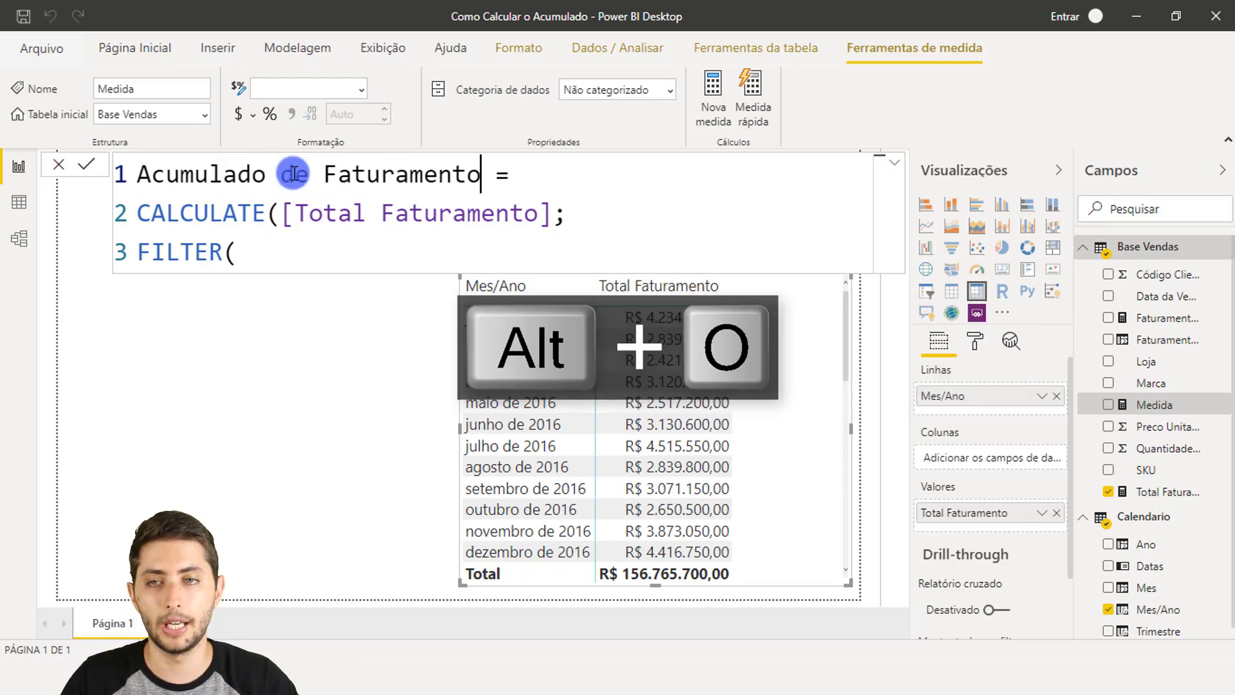
Rename the measure Faturamento Acumulado in the formula and return to the end of the FILTER line.
{"action": "key", "text": "ctrl+shift+Left"}
{"action": "key", "text": "ctrl+shift+Left"}
{"action": "key", "text": "ctrl+shift+Left"}
{"action": "type", "text": "Faturamento A"}
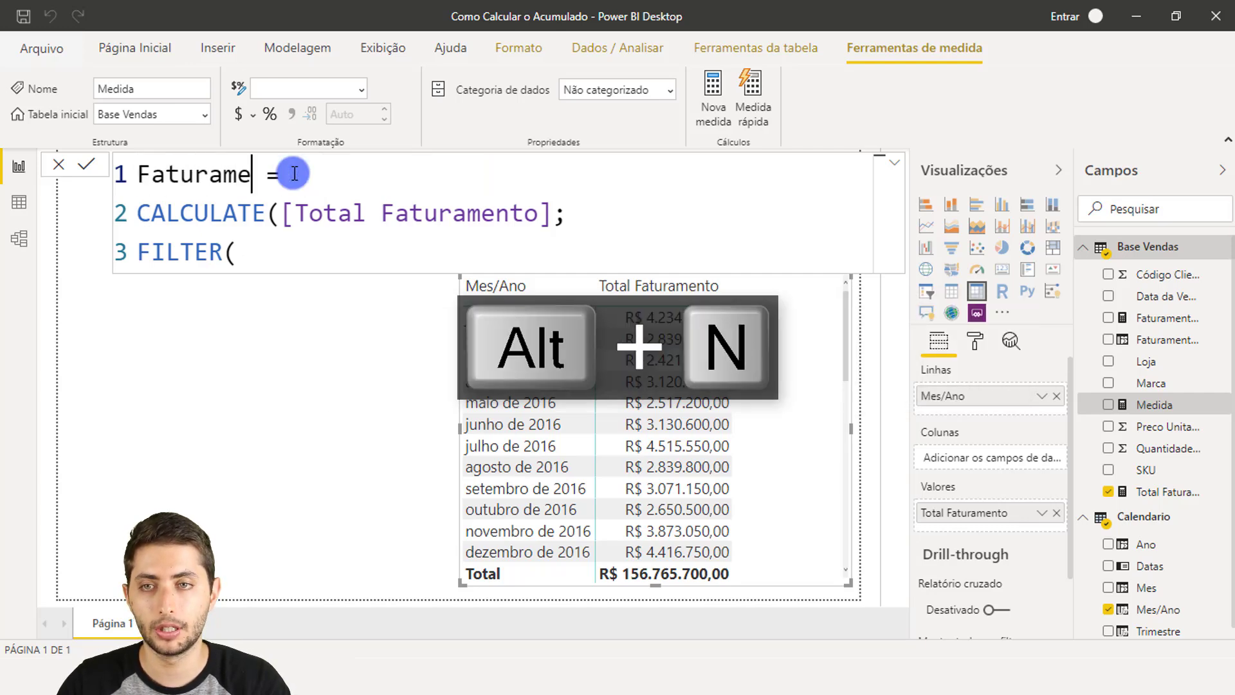
{"action": "type", "text": "cumulado"}
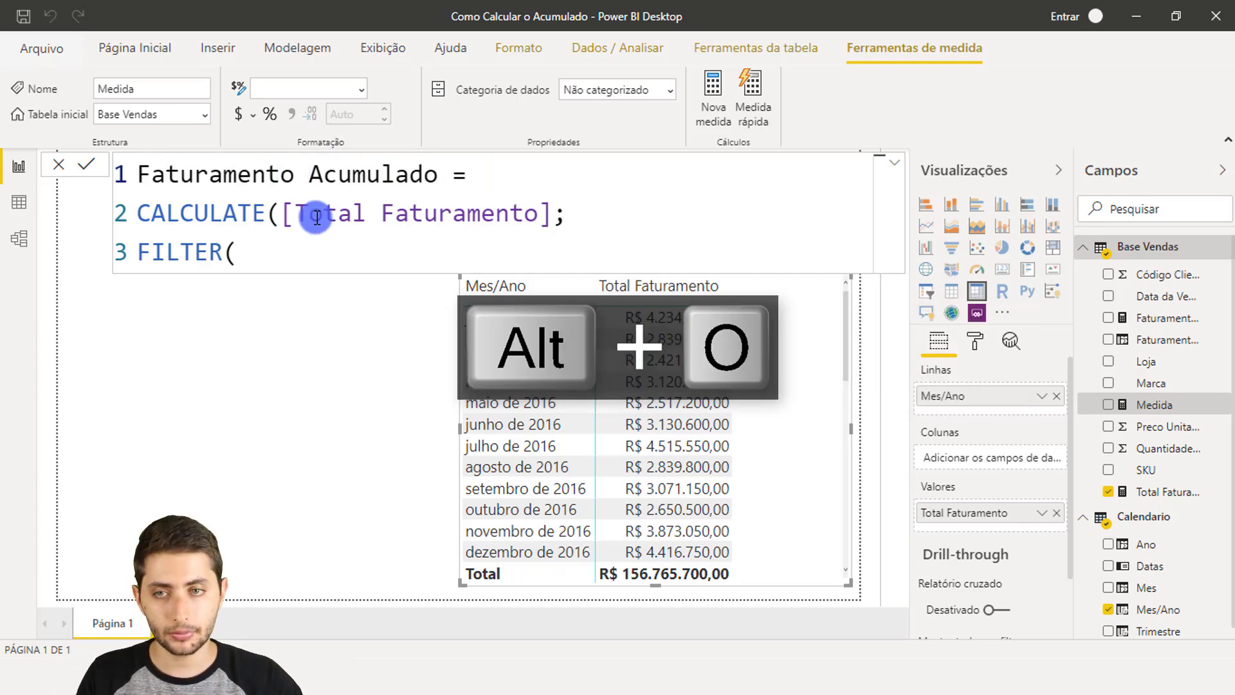
{"action": "left_click", "coordinate": [260, 249]}
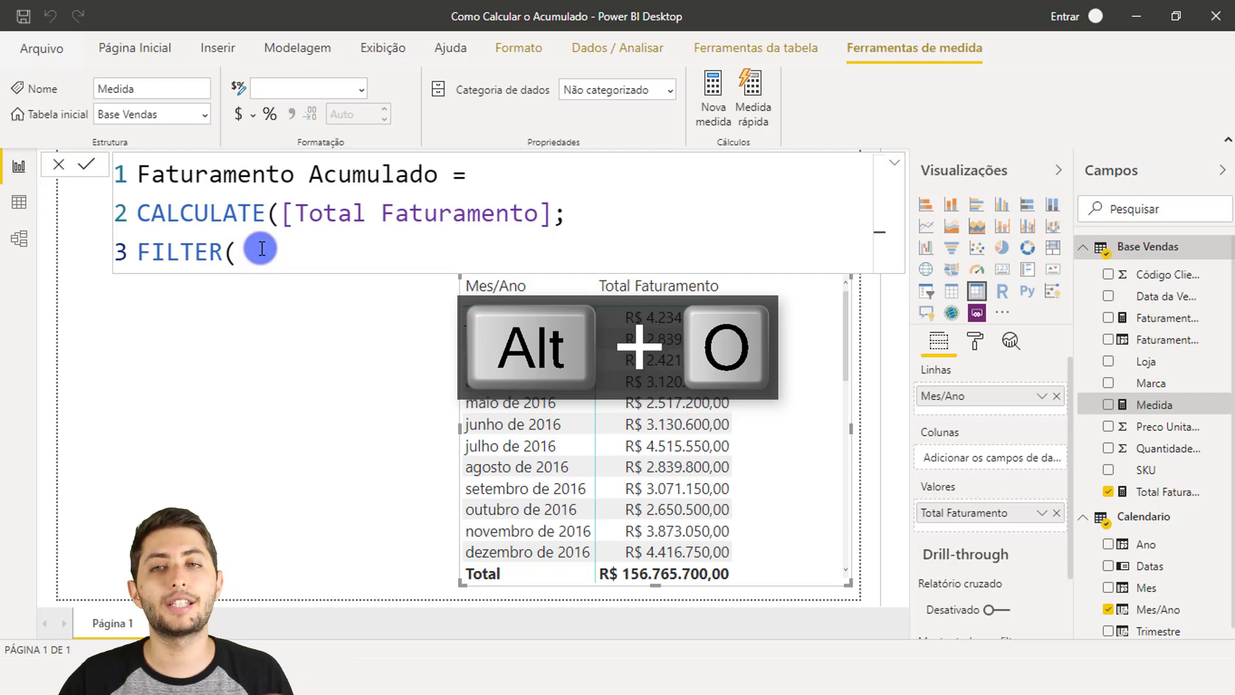
{"action": "key", "text": "ctrl+alt+2"}
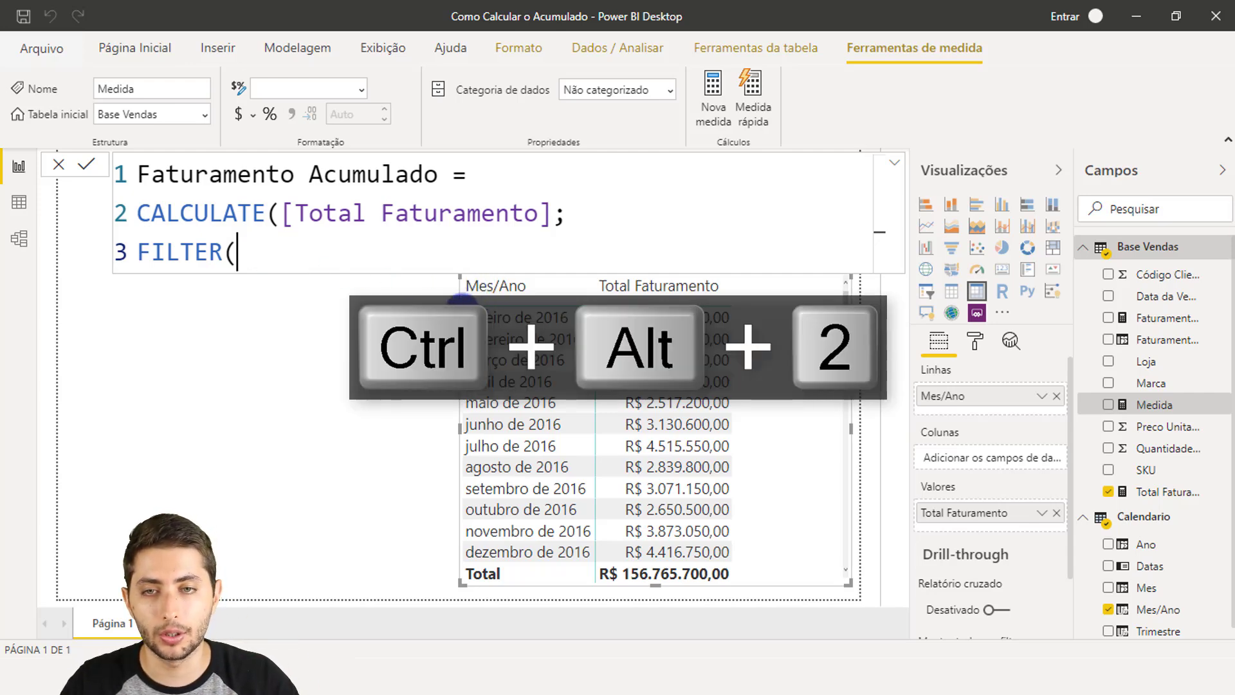
{"action": "left_click_drag", "start_coordinate": [462, 307], "coordinate": [737, 326]}
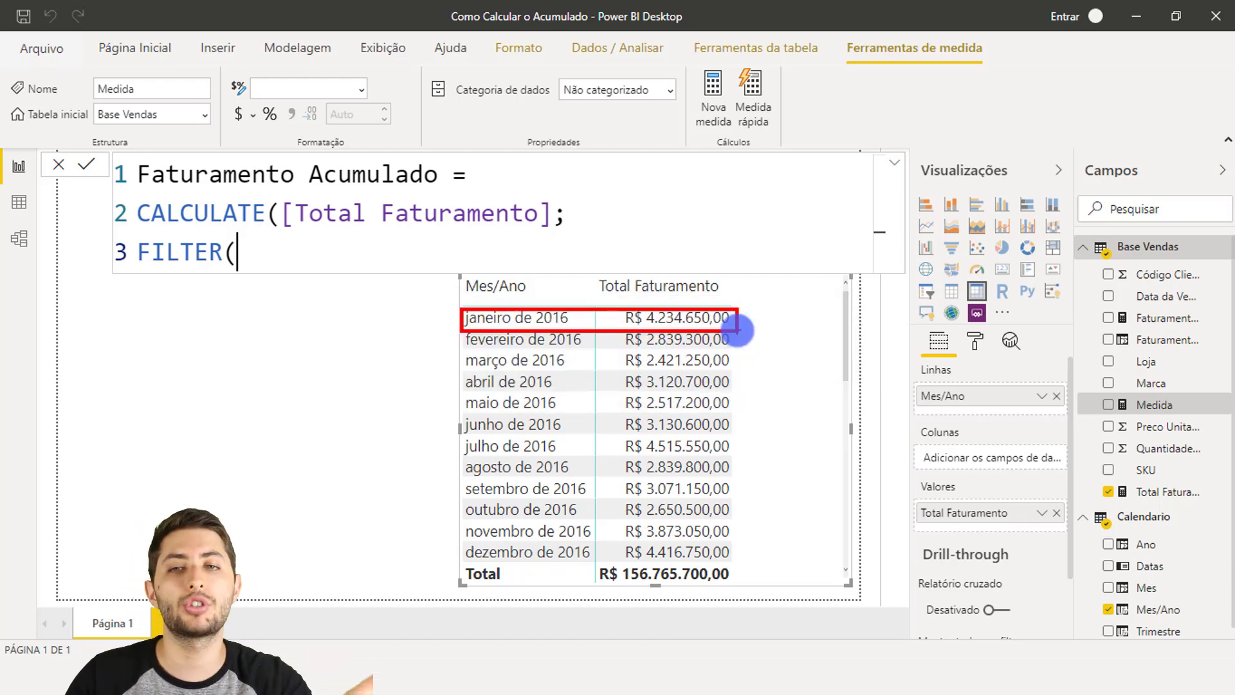
{"action": "key", "text": "alt+Escape"}
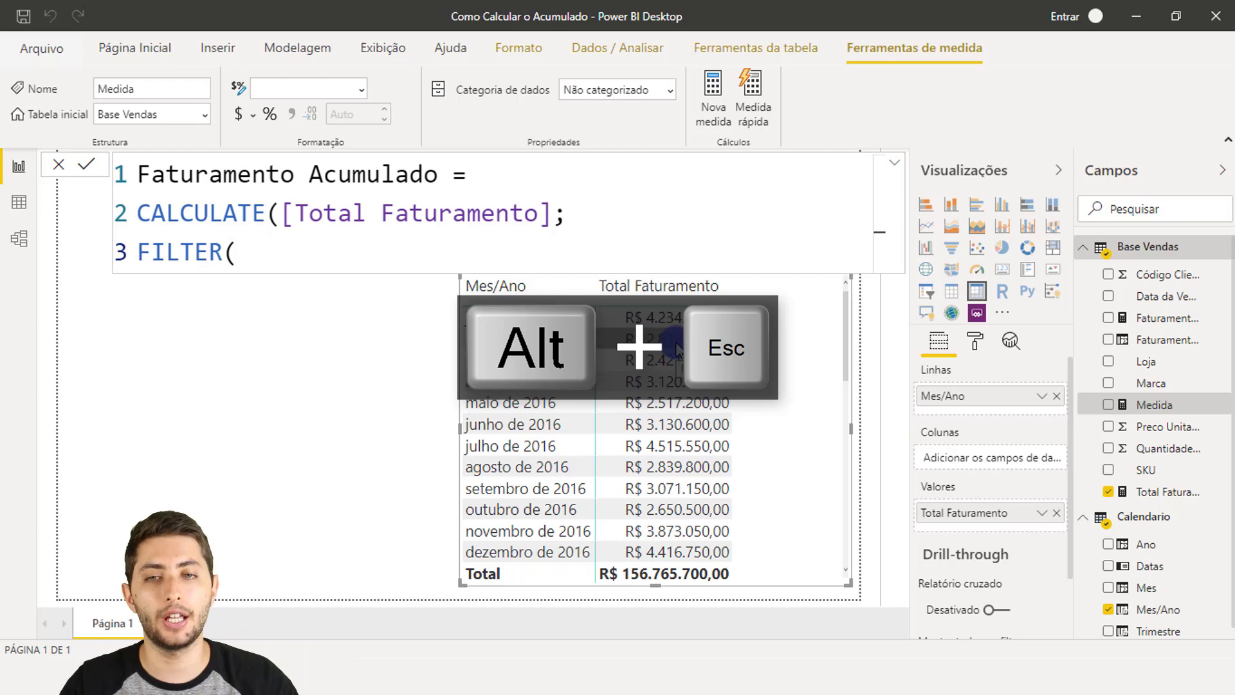
{"action": "key", "text": "ctrl+alt+2"}
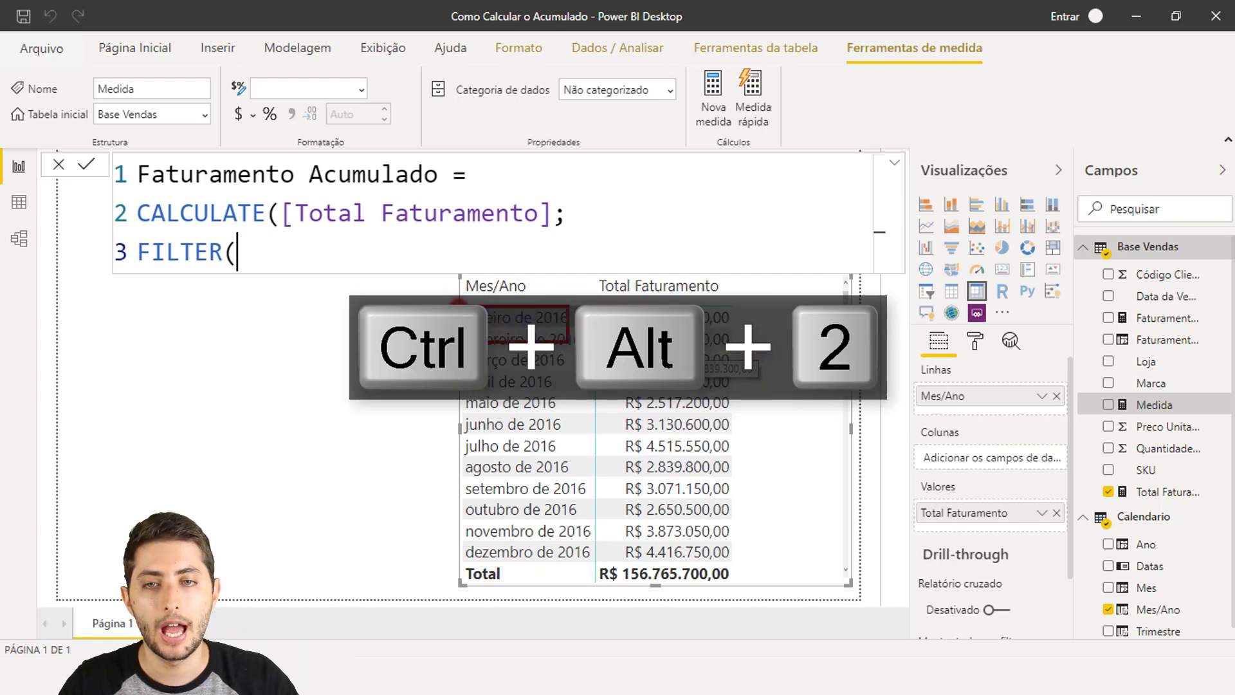
{"action": "left_click_drag", "start_coordinate": [458, 302], "coordinate": [734, 347]}
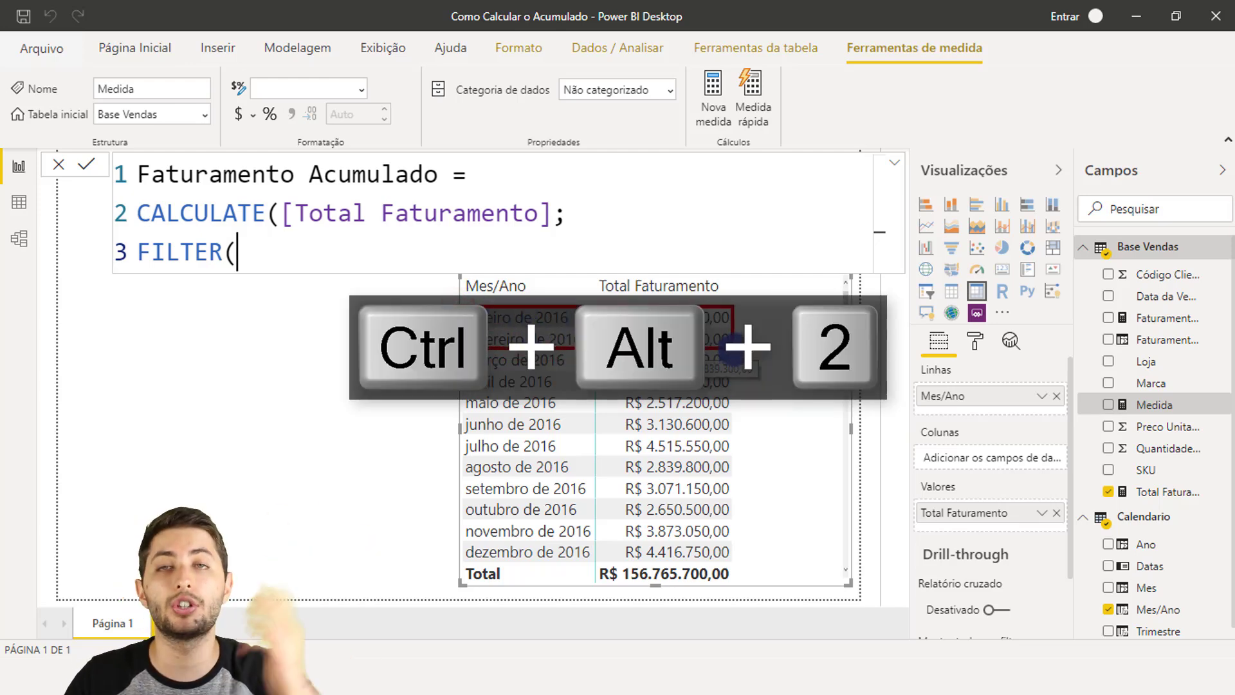
{"action": "key", "text": "alt+Escape"}
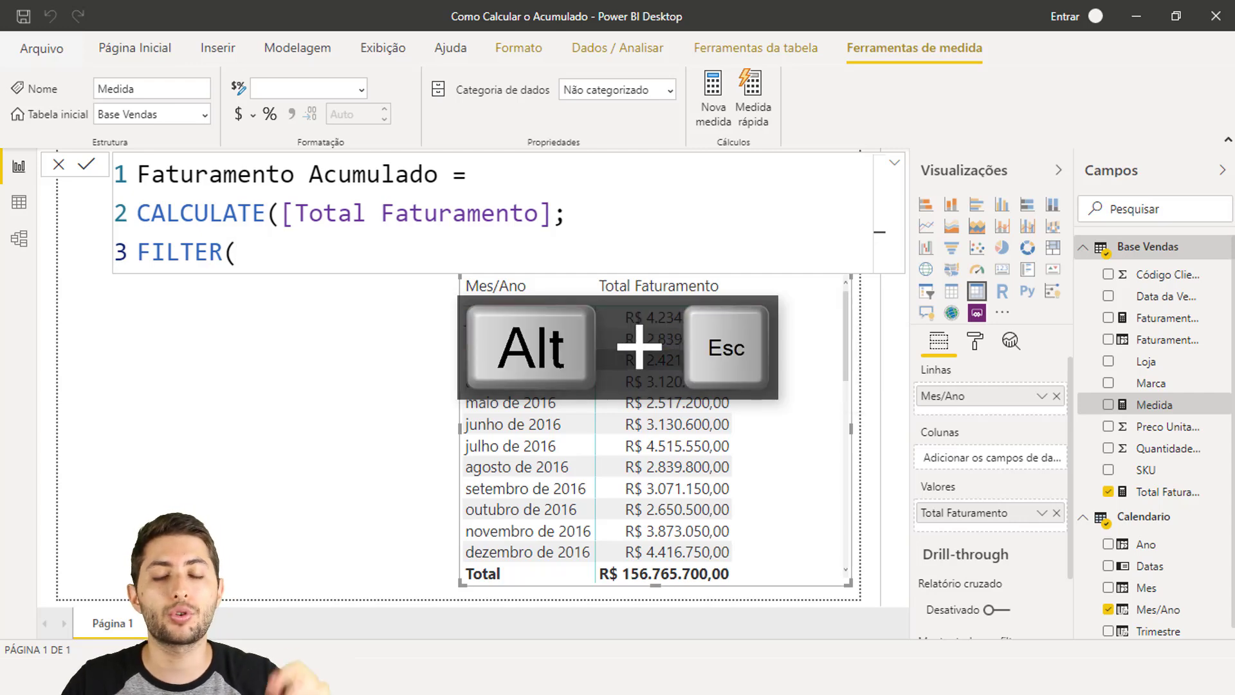
{"action": "key", "text": "ctrl+alt+2"}
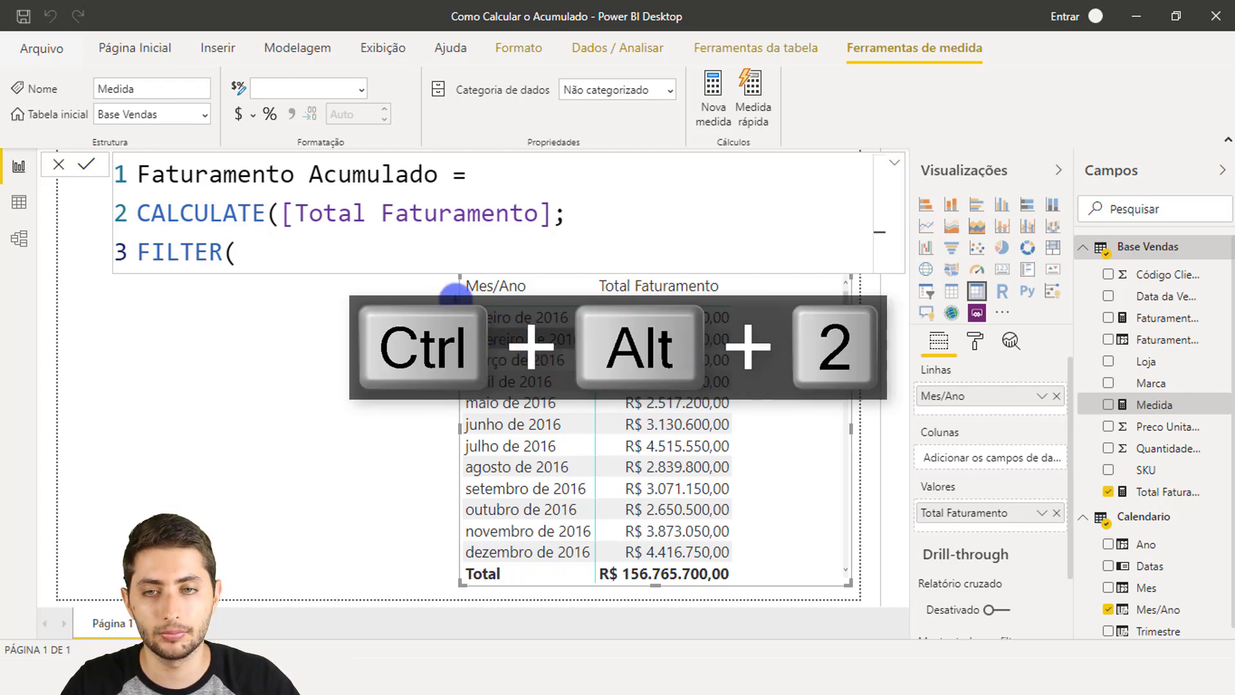
{"action": "mouse_move", "coordinate": [454, 297]}
{"action": "left_mouse_down"}
{"action": "mouse_move", "coordinate": [564, 359]}
{"action": "mouse_move", "coordinate": [751, 381]}
{"action": "left_mouse_up"}
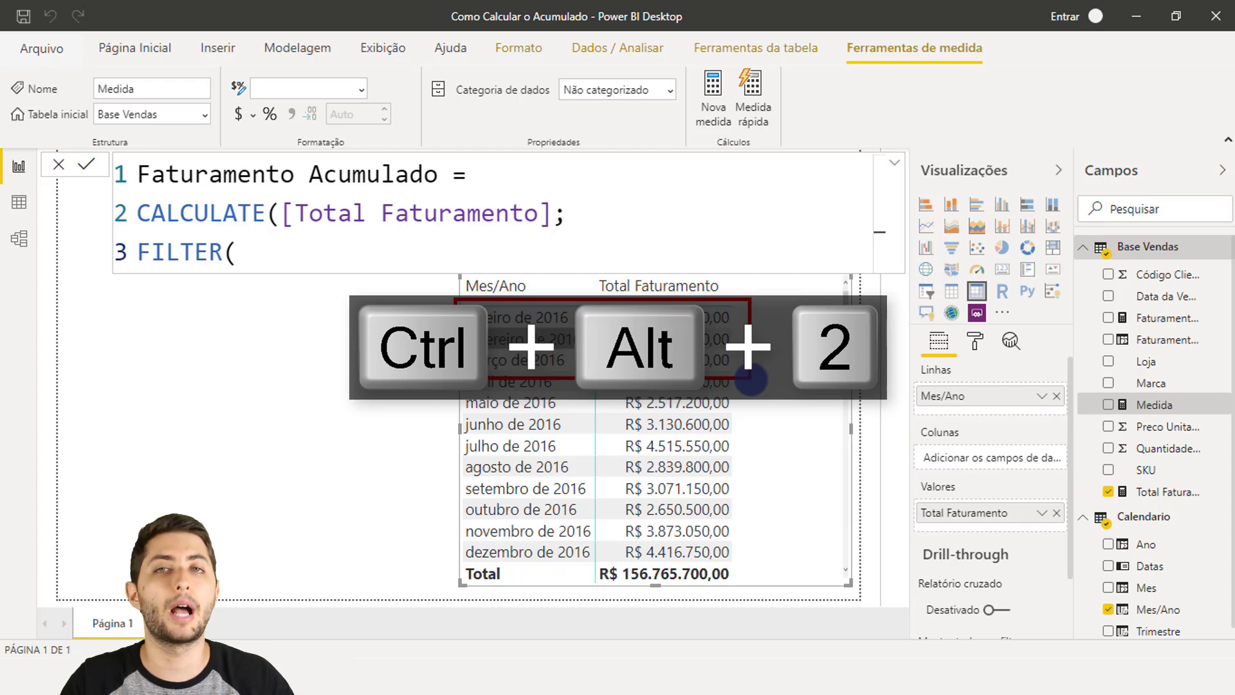
{"action": "key", "text": "alt+Escape"}
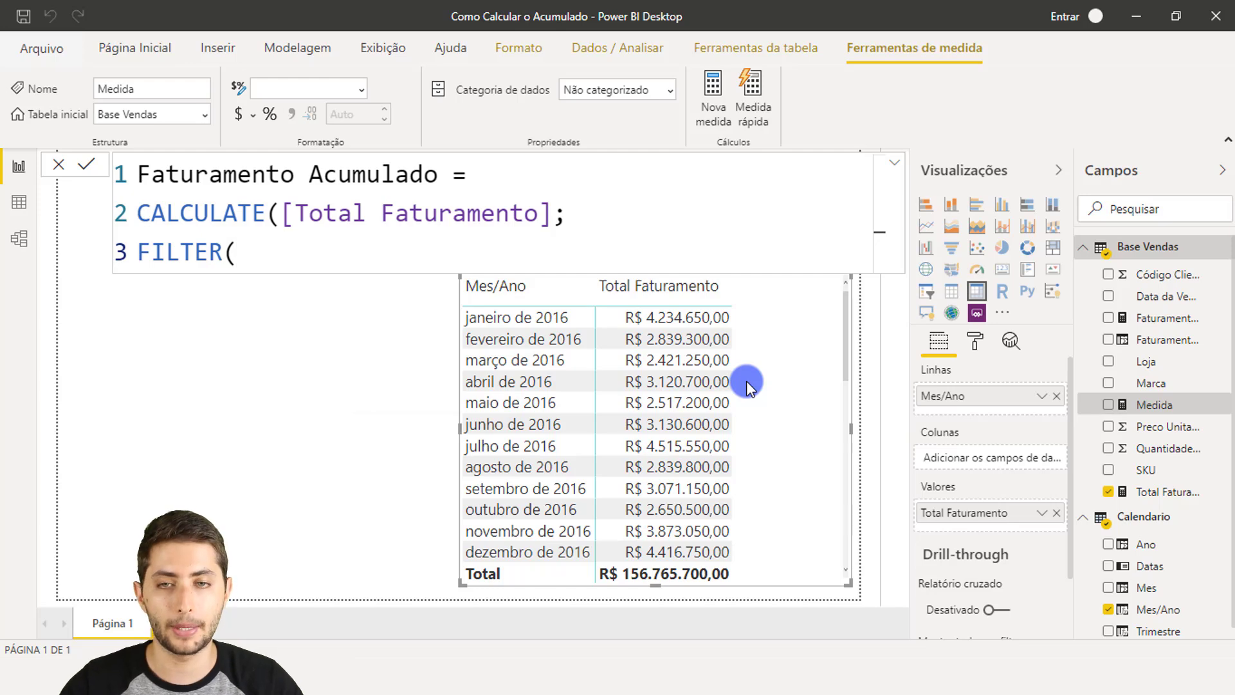
{"action": "key", "text": "ctrl+alt+2"}
{"action": "left_click_drag", "start_coordinate": [671, 386], "coordinate": [759, 378]}
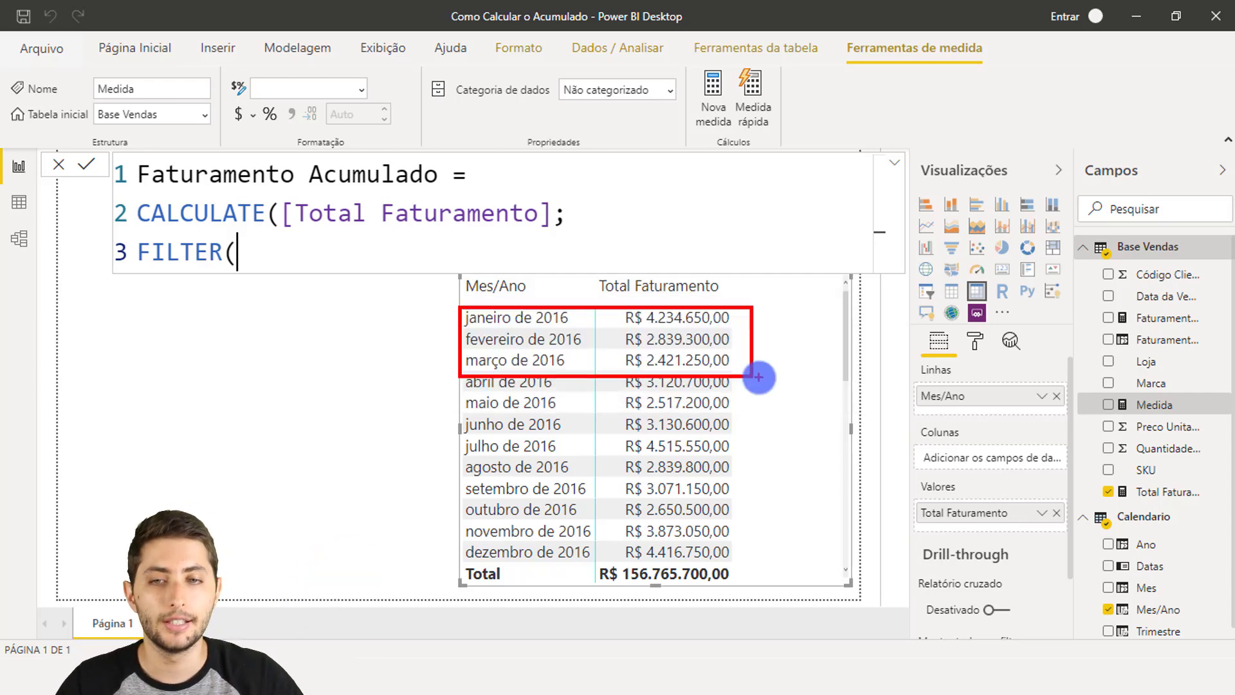
{"action": "key", "text": "alt+Escape"}
{"action": "key", "text": "ctrl+alt+2"}
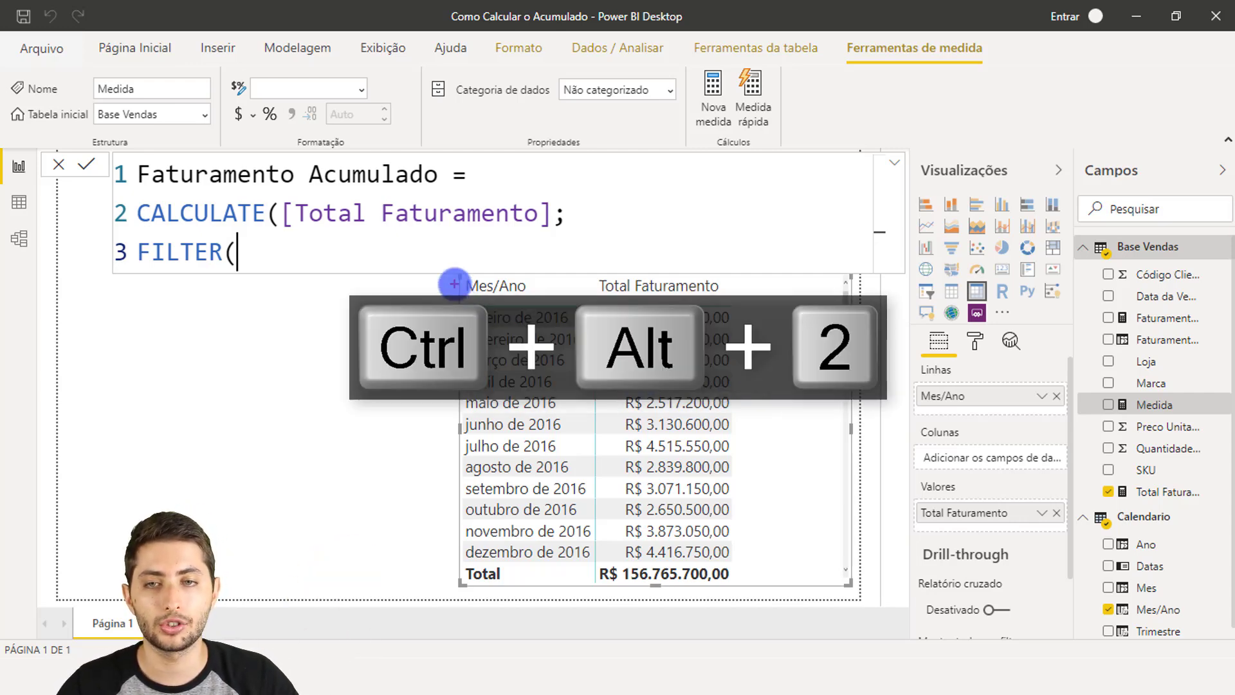
{"action": "mouse_move", "coordinate": [454, 283]}
{"action": "left_mouse_down"}
{"action": "mouse_move", "coordinate": [554, 370]}
{"action": "mouse_move", "coordinate": [757, 421]}
{"action": "left_mouse_up"}
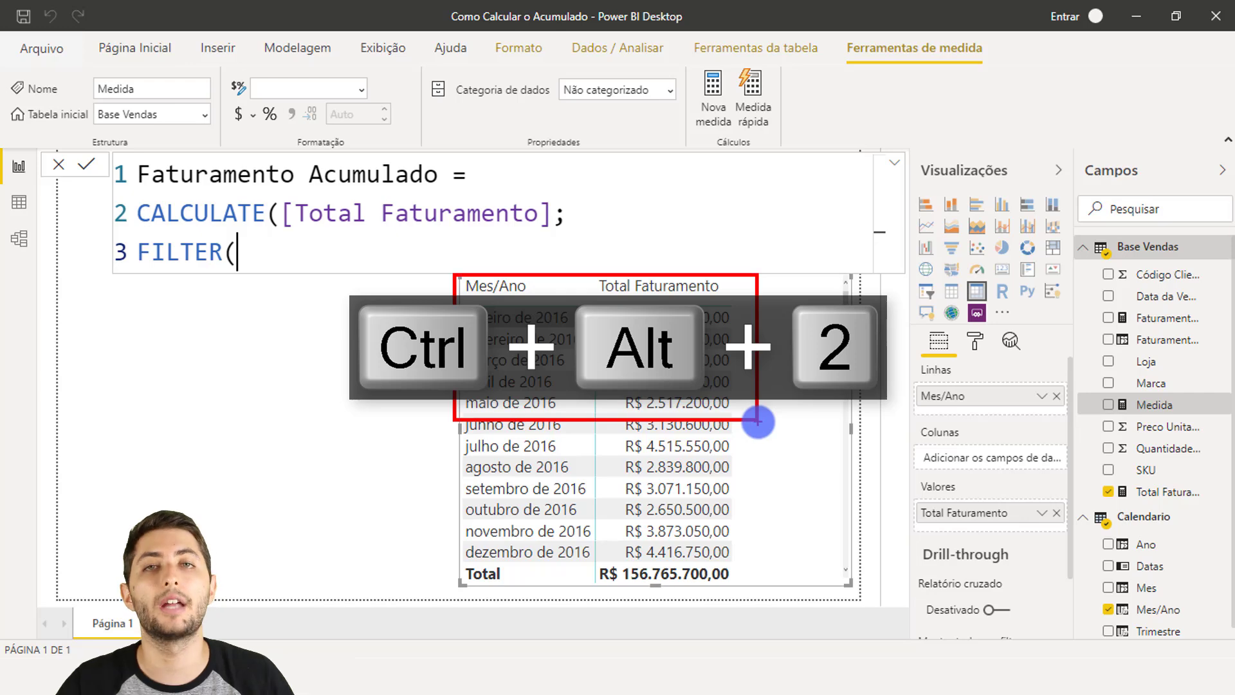
{"action": "key", "text": "alt+Escape"}
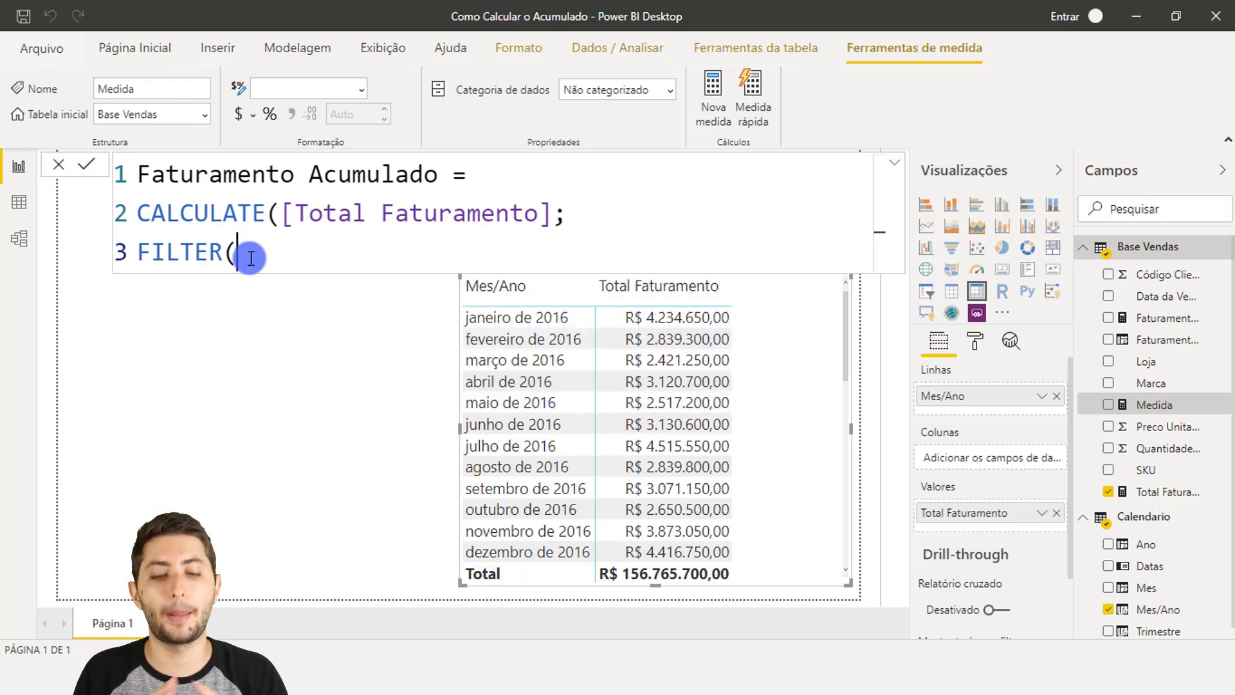
Enter the Calendario table as FILTER's table argument.
{"action": "key", "text": "alt+Tab"}
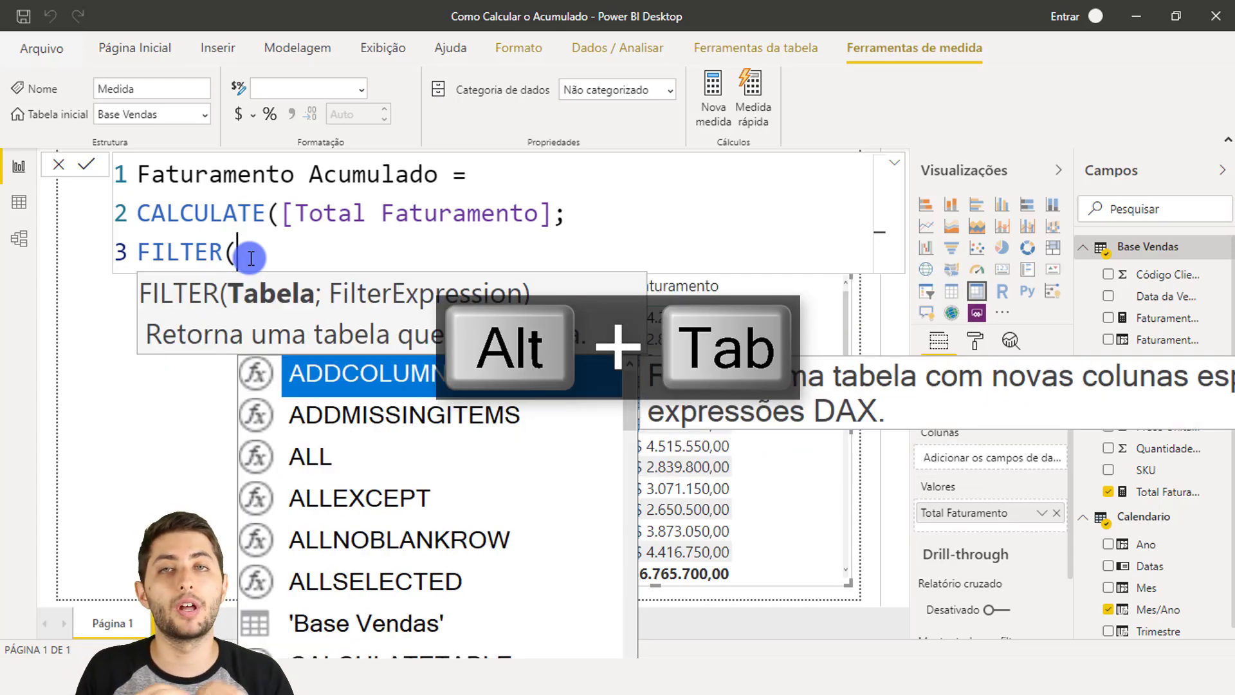
{"action": "type", "text": "Cale"}
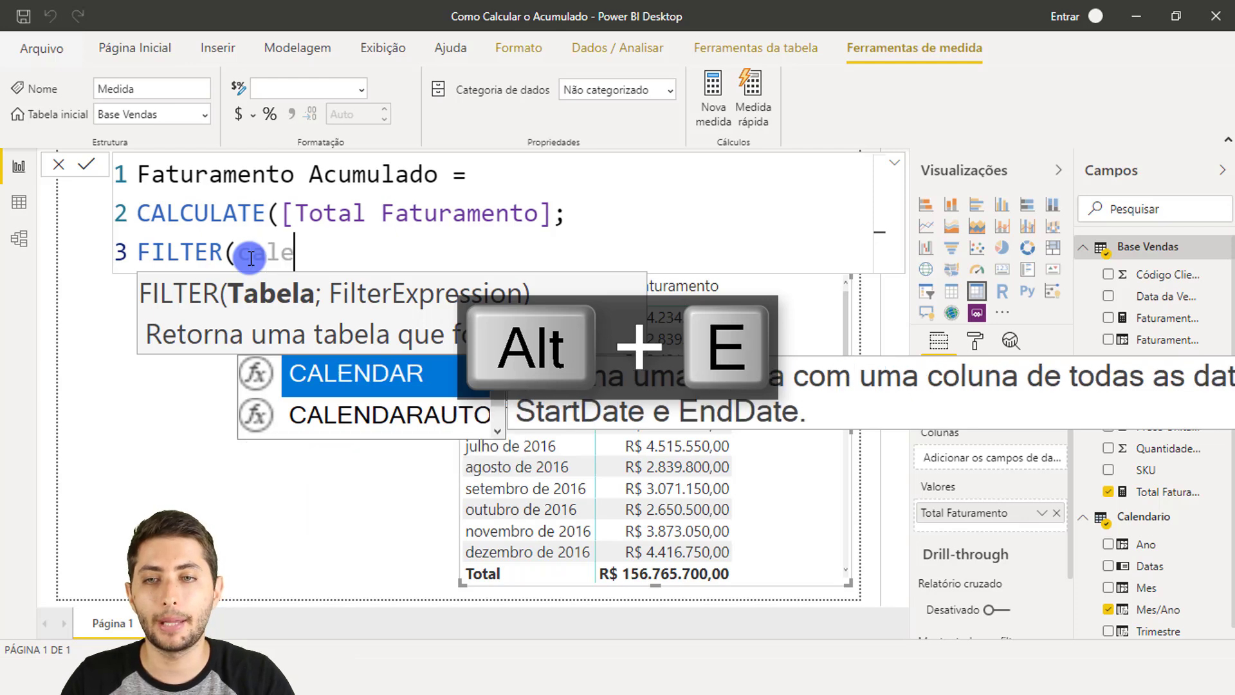
{"action": "key", "text": "Down"}
{"action": "key", "text": "Down"}
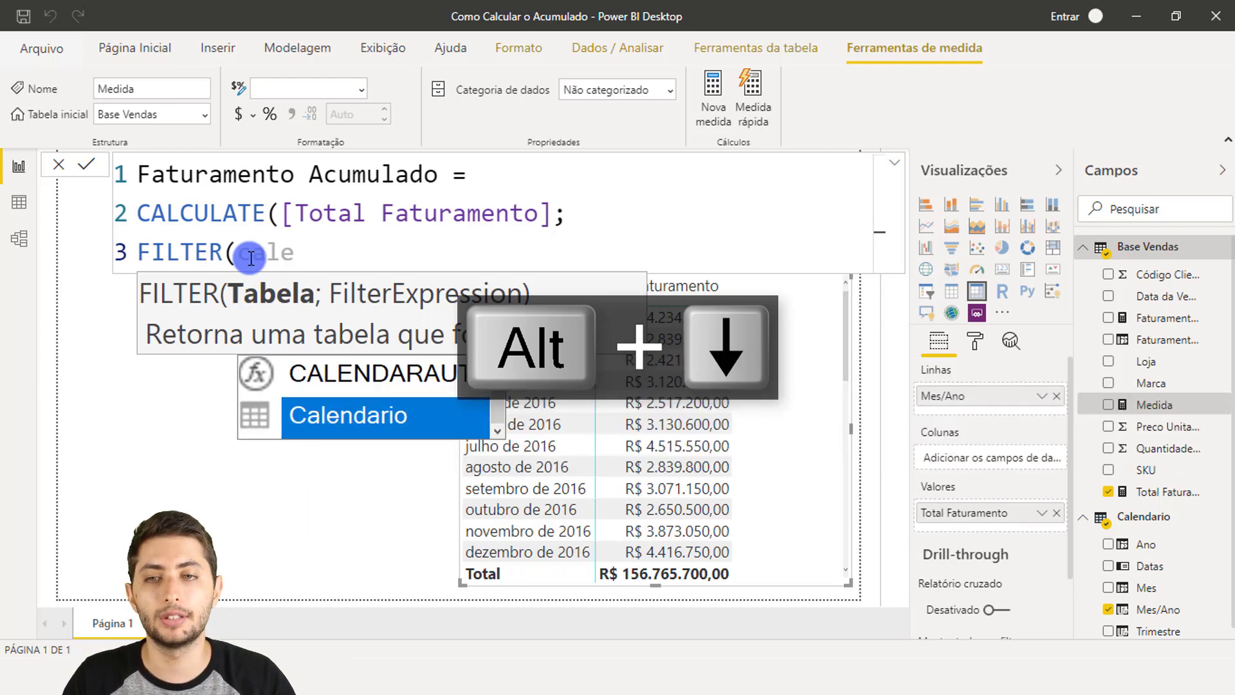
{"action": "key", "text": "Tab"}
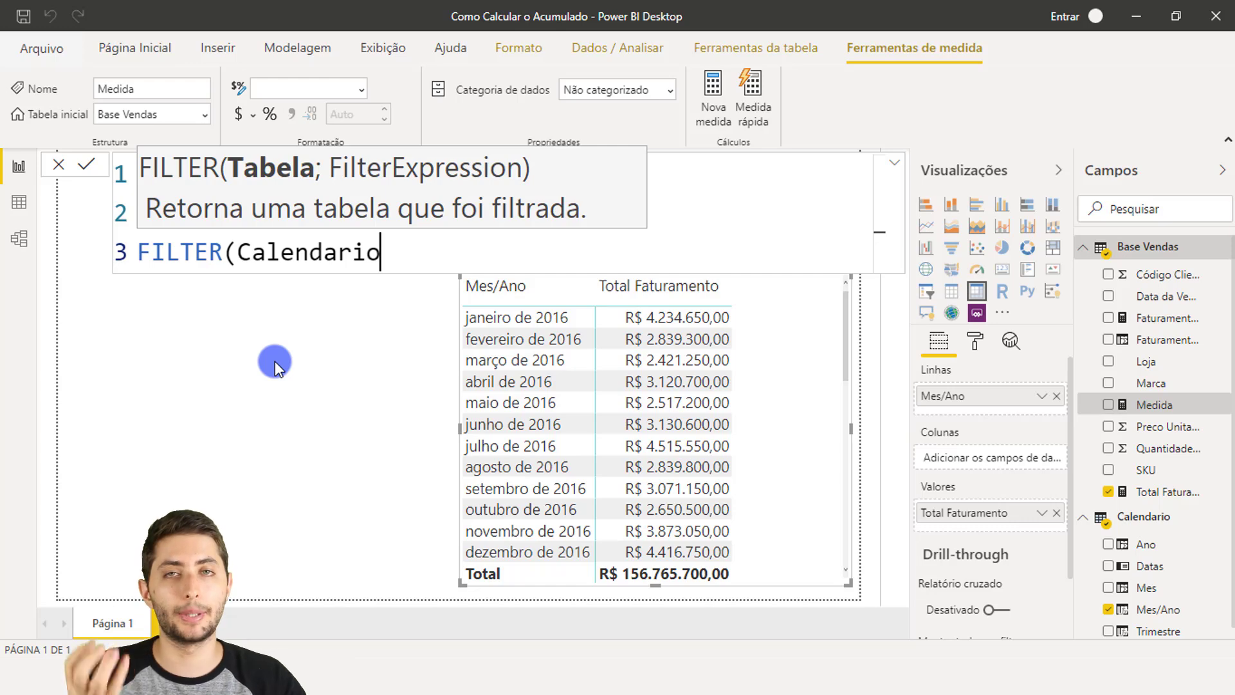
{"action": "key", "text": "ctrl+alt+2"}
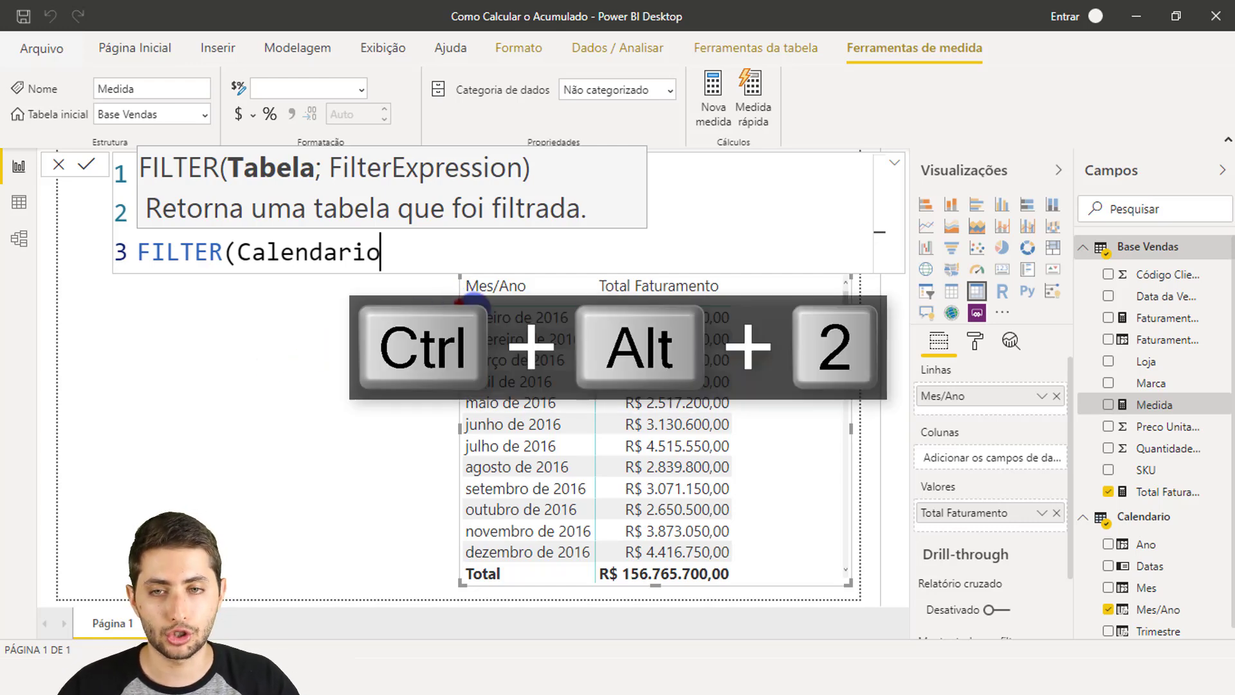
{"action": "left_click_drag", "start_coordinate": [459, 302], "coordinate": [753, 326]}
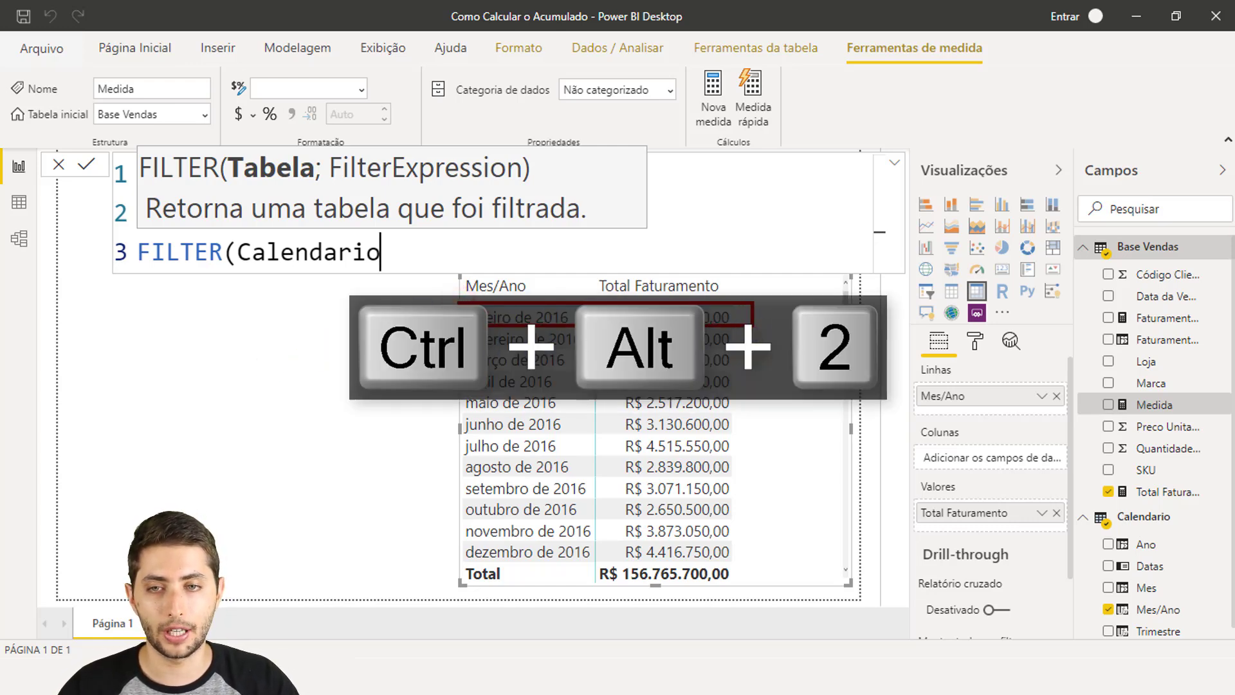
{"action": "left_click_drag", "start_coordinate": [459, 327], "coordinate": [753, 354]}
{"action": "key", "text": "alt+Escape"}
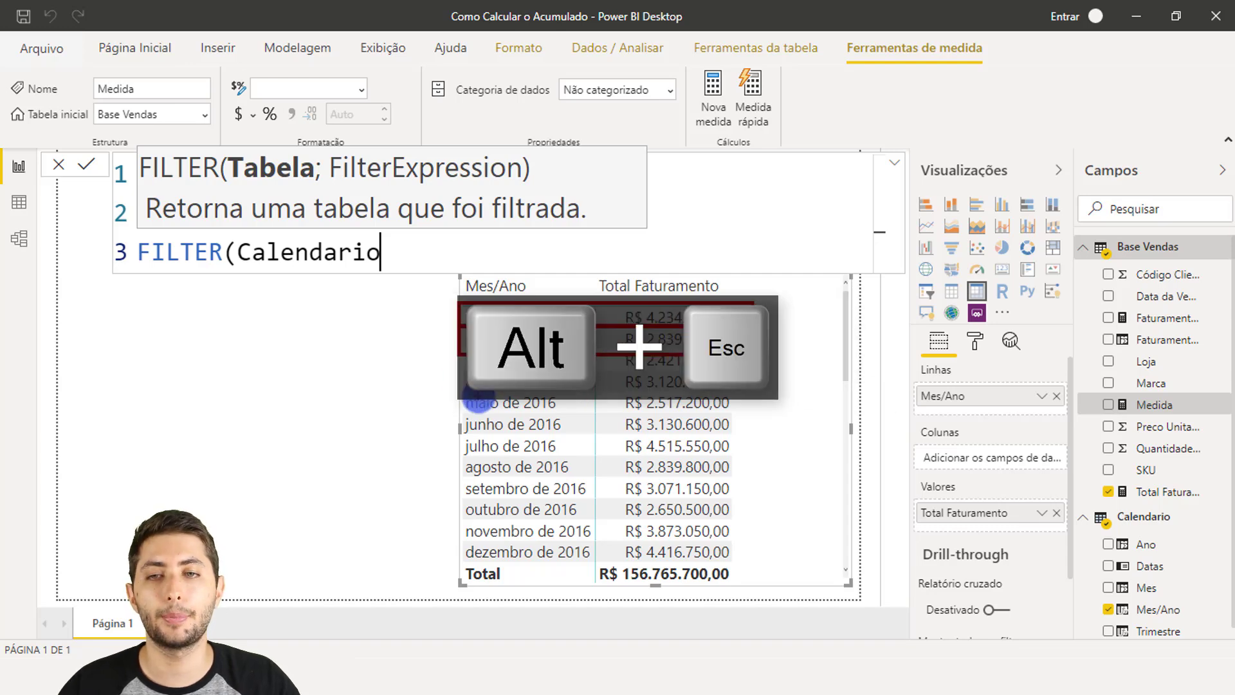
Remove the Calendario argument and the opening parenthesis after FILTER.
{"action": "left_click_drag", "start_coordinate": [385, 253], "coordinate": [242, 265]}
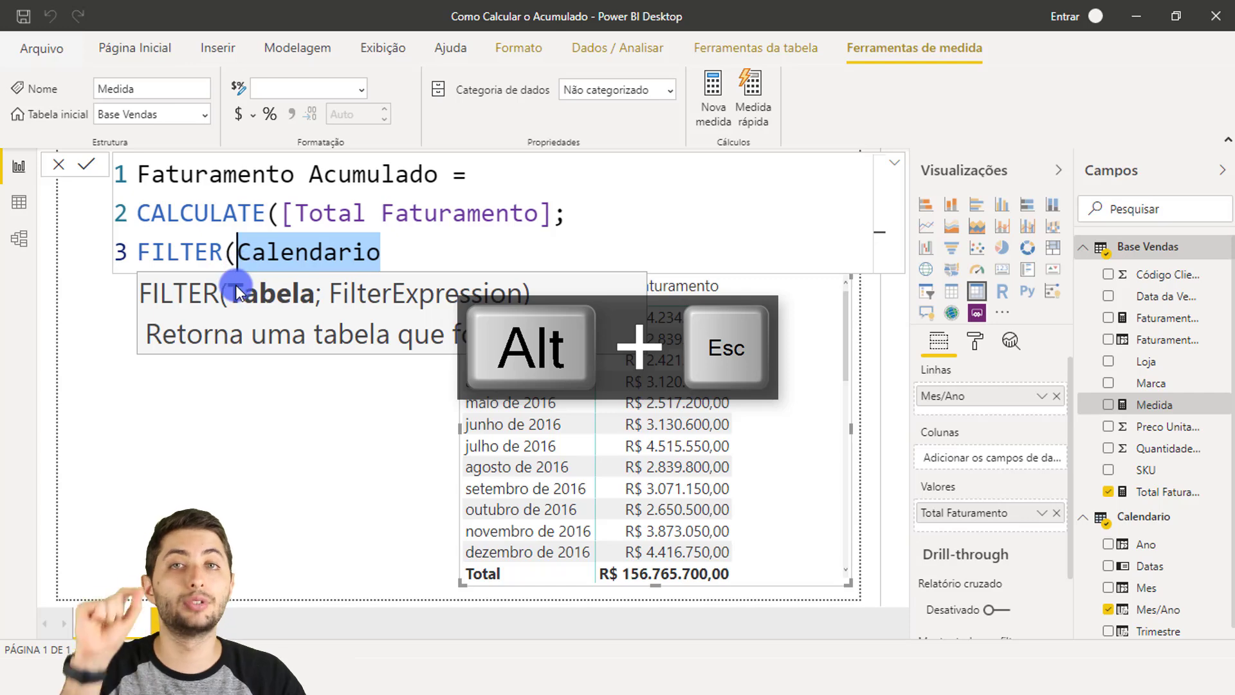
{"action": "key", "text": "alt+BackSpace"}
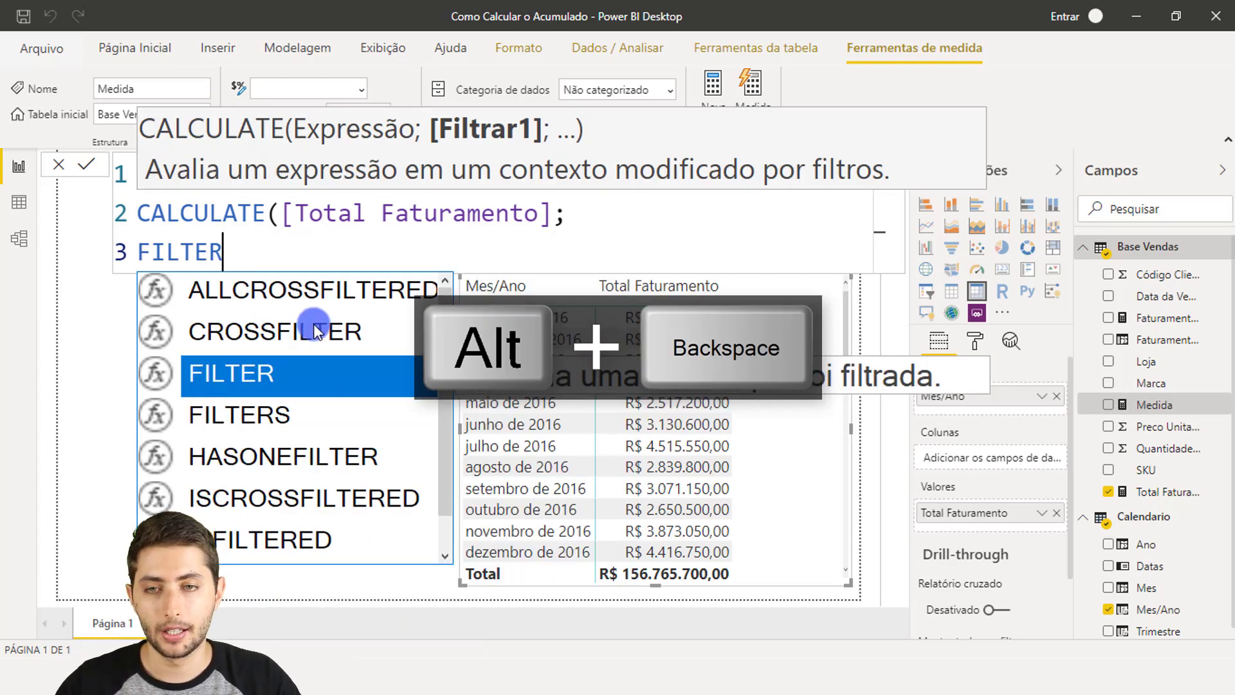
Examine the matrix rows for janeiro, fevereiro and março de 2016, the whole table, and the three months' combined range.
{"action": "key", "text": "ctrl+alt+2"}
{"action": "mouse_move", "coordinate": [460, 299]}
{"action": "left_mouse_down"}
{"action": "mouse_move", "coordinate": [586, 331]}
{"action": "mouse_move", "coordinate": [749, 331]}
{"action": "left_mouse_up"}
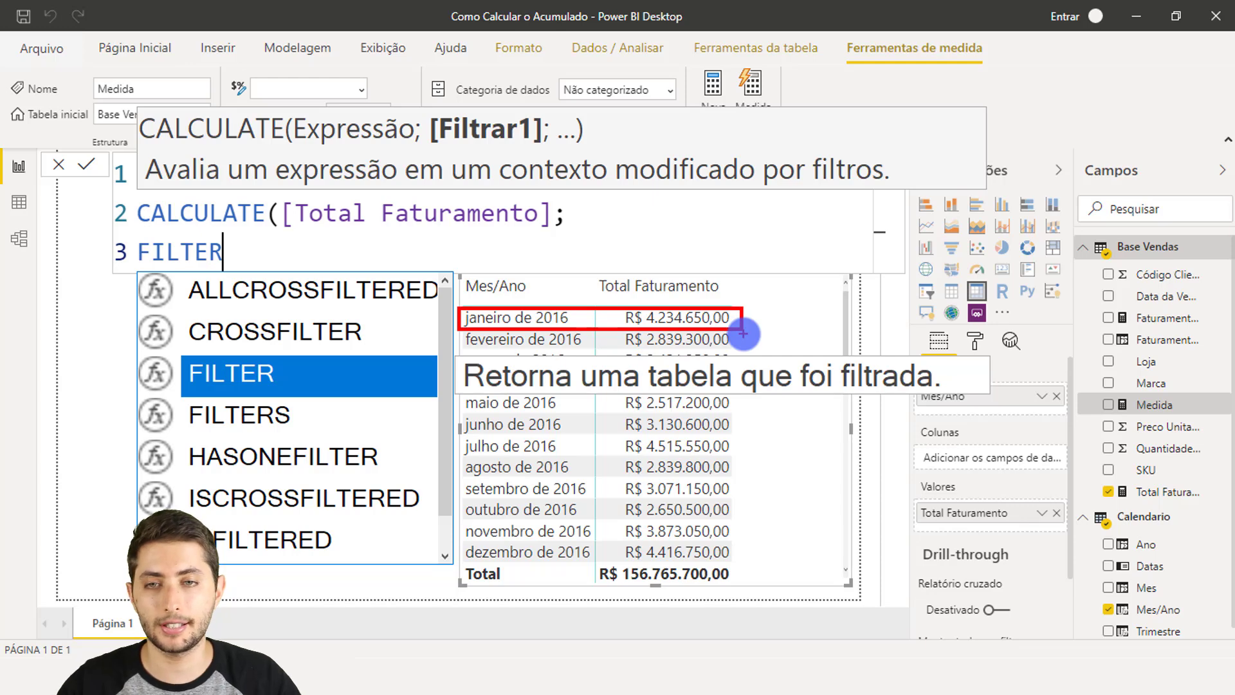
{"action": "key", "text": "alt+Escape"}
{"action": "key", "text": "ctrl+alt+2"}
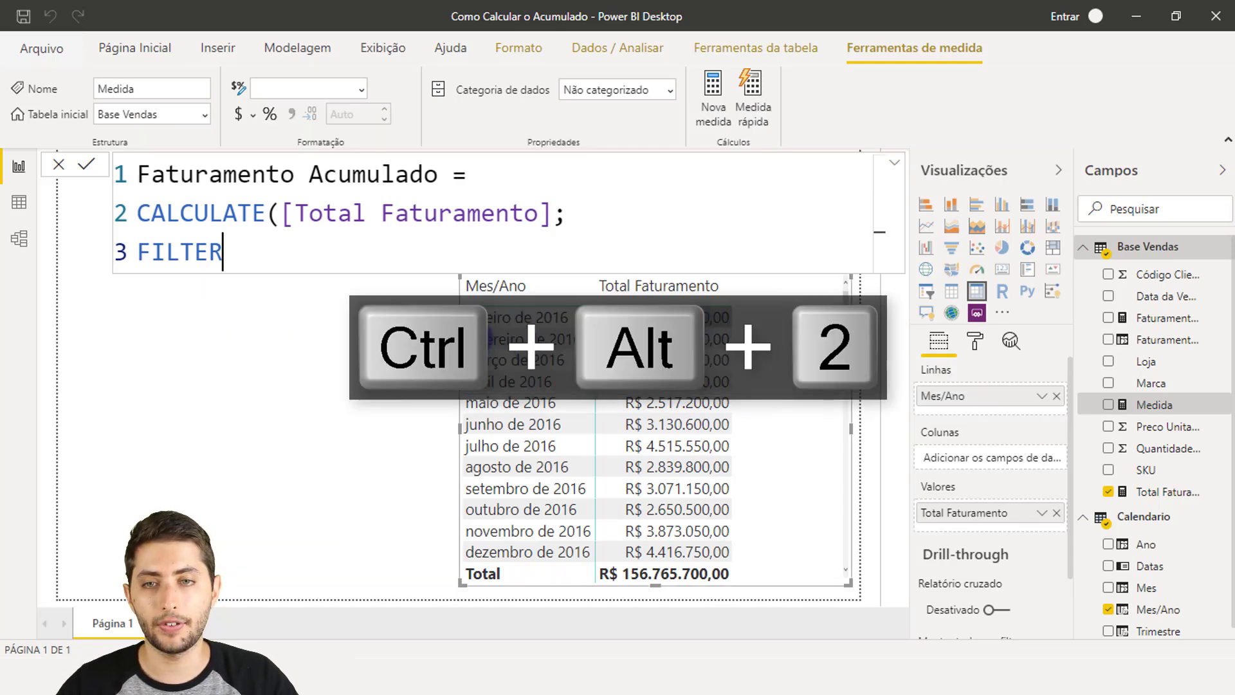
{"action": "key", "text": "alt+Escape"}
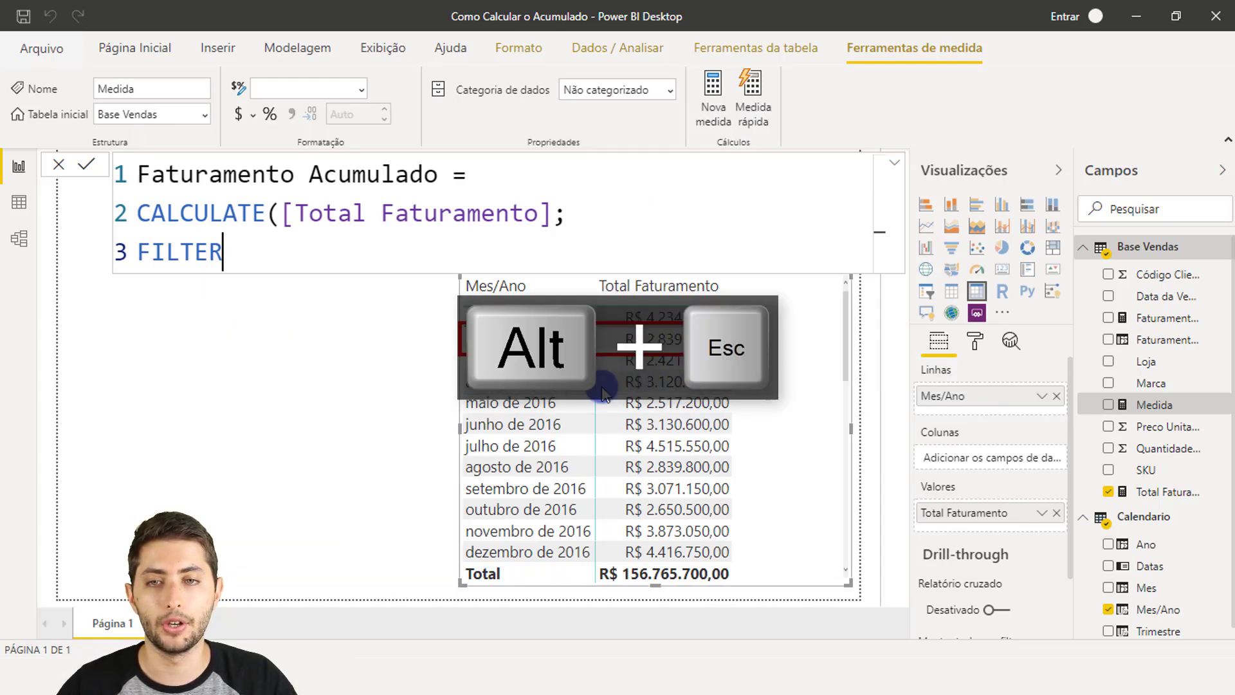
{"action": "key", "text": "ctrl+alt+2"}
{"action": "mouse_move", "coordinate": [461, 349]}
{"action": "left_mouse_down"}
{"action": "mouse_move", "coordinate": [647, 382]}
{"action": "mouse_move", "coordinate": [752, 371]}
{"action": "left_mouse_up"}
{"action": "key", "text": "alt+Escape"}
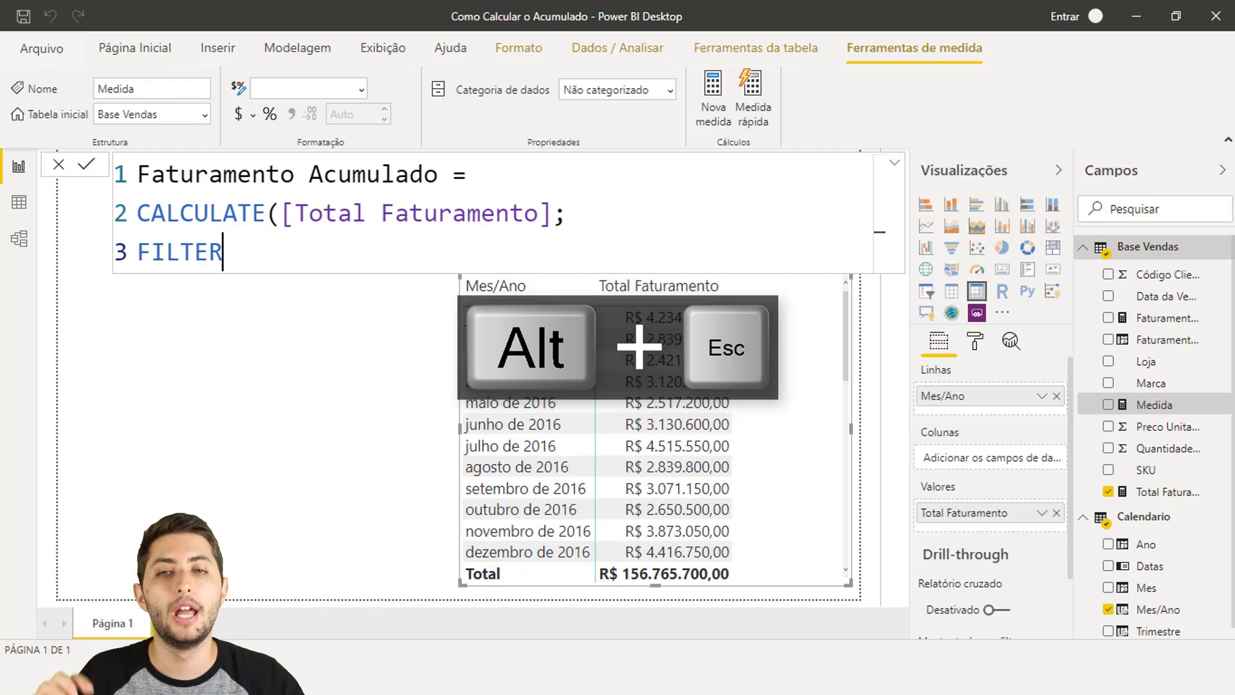
{"action": "key", "text": "ctrl+alt+2"}
{"action": "mouse_move", "coordinate": [455, 300]}
{"action": "left_mouse_down"}
{"action": "mouse_move", "coordinate": [573, 389]}
{"action": "mouse_move", "coordinate": [774, 597]}
{"action": "left_mouse_up"}
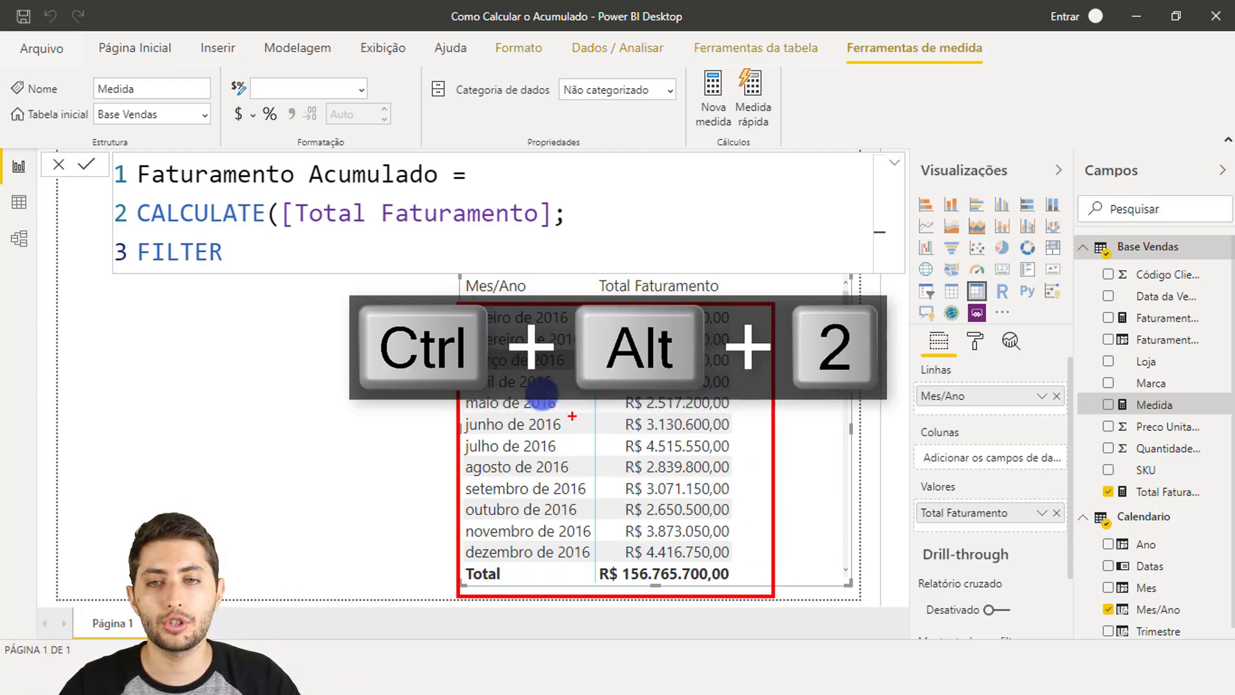
{"action": "left_click_drag", "start_coordinate": [456, 301], "coordinate": [751, 372]}
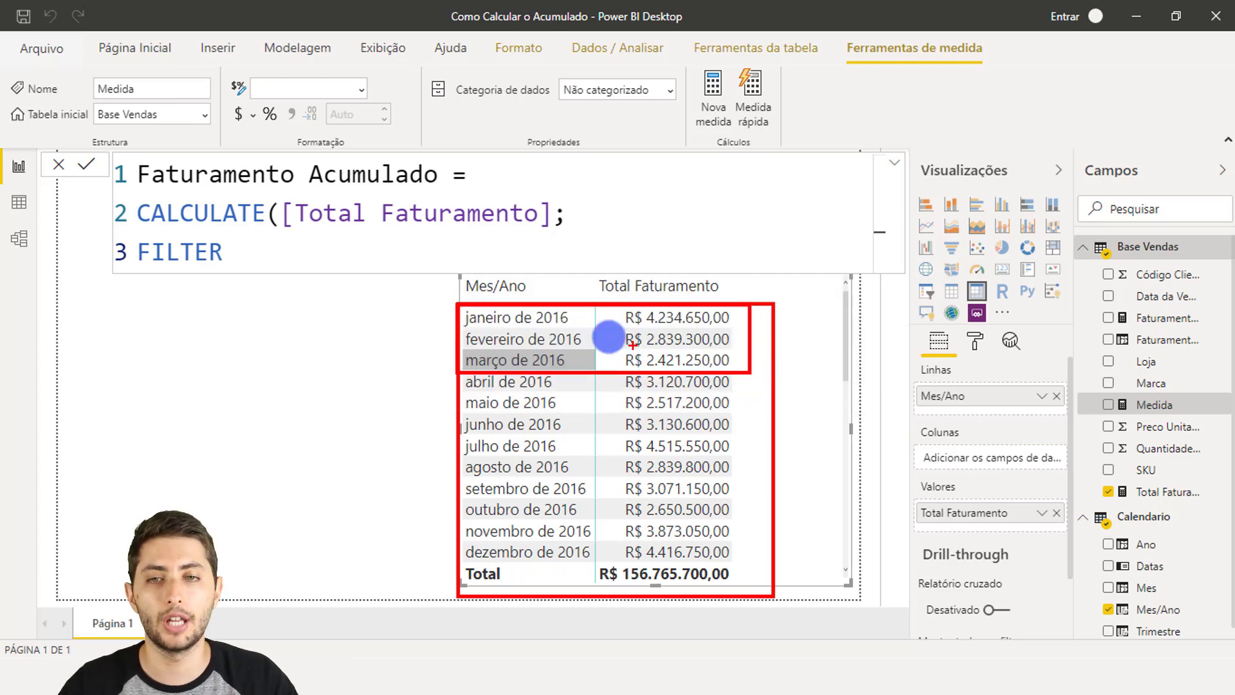
{"action": "mouse_move", "coordinate": [459, 306]}
{"action": "left_mouse_down"}
{"action": "mouse_move", "coordinate": [619, 372]}
{"action": "mouse_move", "coordinate": [595, 386]}
{"action": "left_mouse_up"}
{"action": "key", "text": "alt+Escape"}
Open FILTER's argument list and enter the Calendario table as its first argument.
{"action": "key", "text": "Tab"}
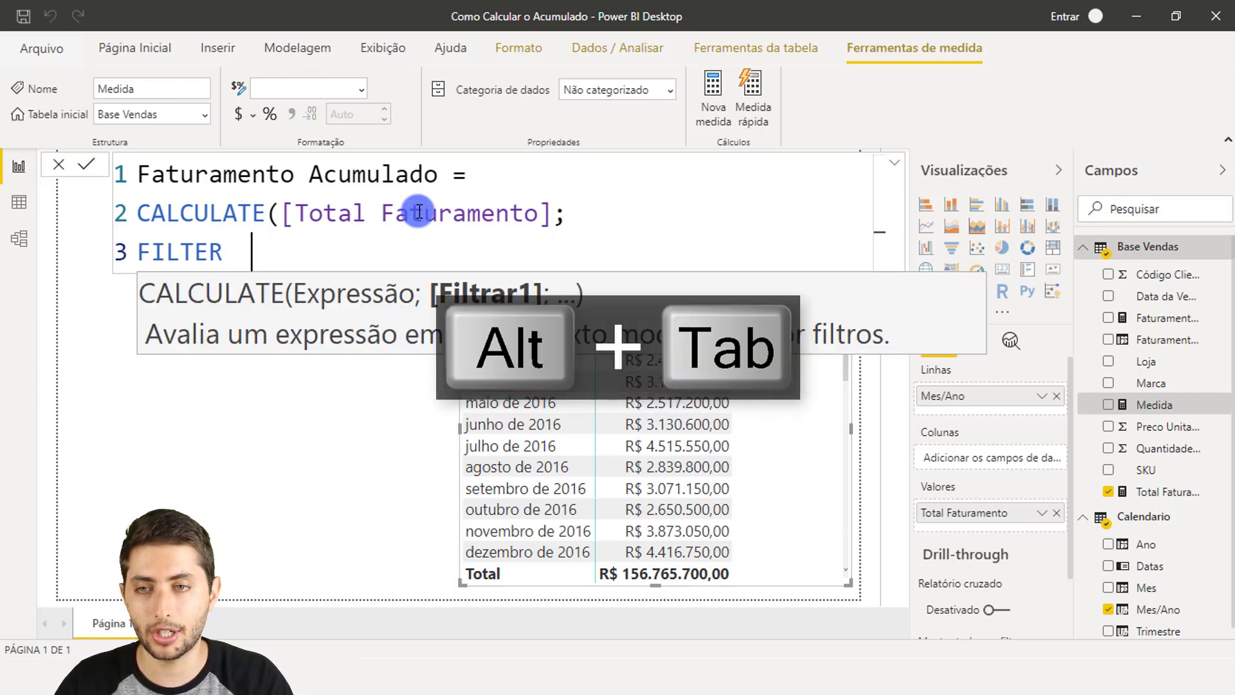
{"action": "type", "text": "c"}
{"action": "key", "text": "BackSpace"}
{"action": "key", "text": "BackSpace"}
{"action": "type", "text": "(ca"}
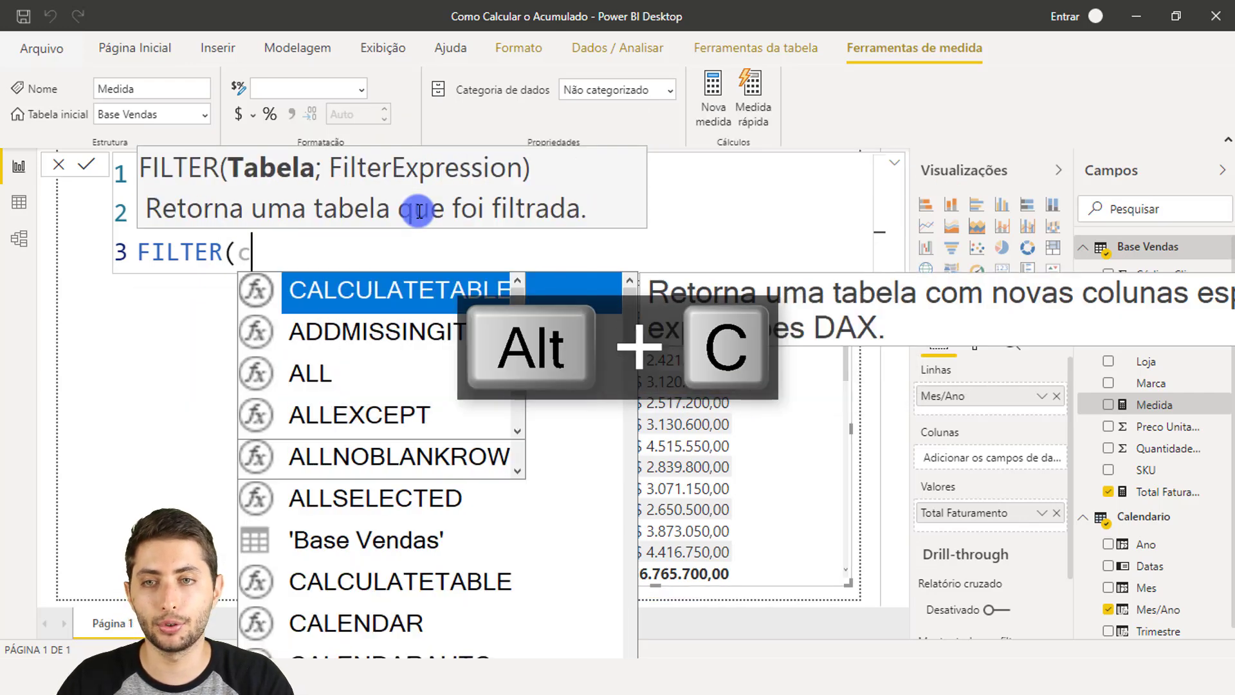
{"action": "key", "text": "Down"}
{"action": "key", "text": "Down"}
{"action": "key", "text": "Down"}
{"action": "key", "text": "Tab"}
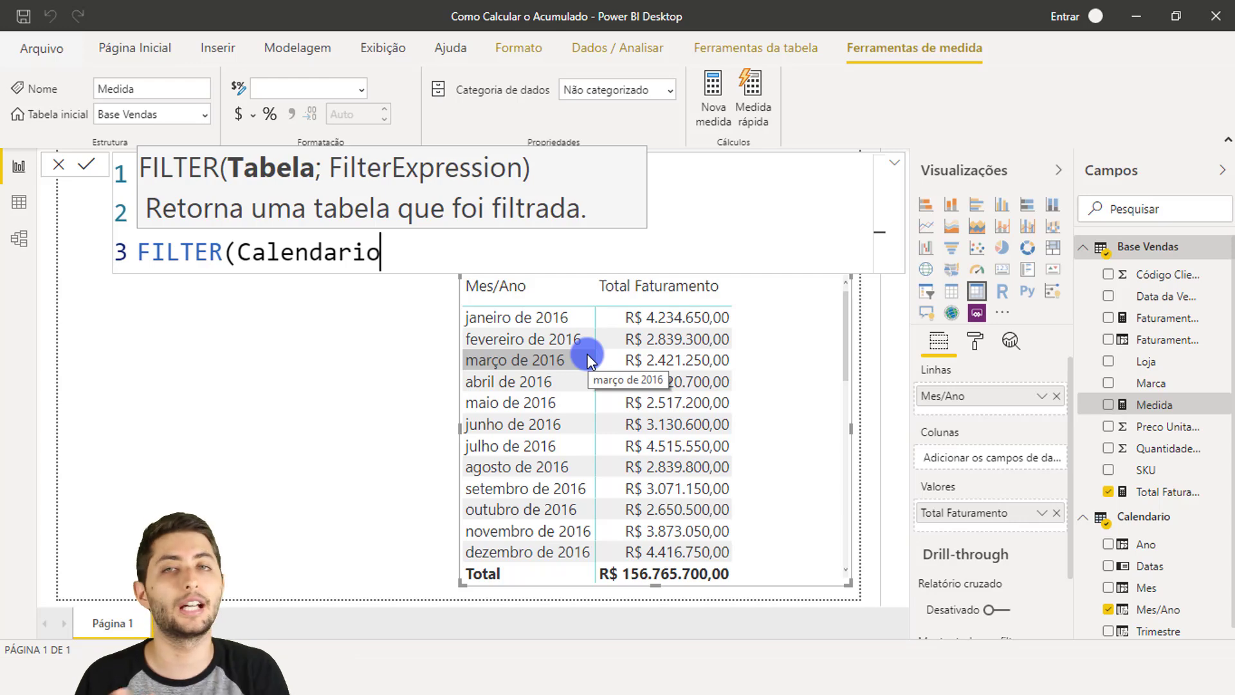
Remove the Calendario argument from FILTER, keeping the opening parenthesis.
{"action": "key", "text": "alt+BackSpace"}
{"action": "key", "text": "alt+BackSpace"}
{"action": "key", "text": "alt+BackSpace"}
{"action": "key", "text": "alt+BackSpace"}
{"action": "key", "text": "alt+BackSpace"}
{"action": "key", "text": "alt+BackSpace"}
{"action": "key", "text": "alt+BackSpace"}
{"action": "key", "text": "alt+BackSpace"}
{"action": "key", "text": "alt+BackSpace"}
{"action": "key", "text": "alt+BackSpace"}
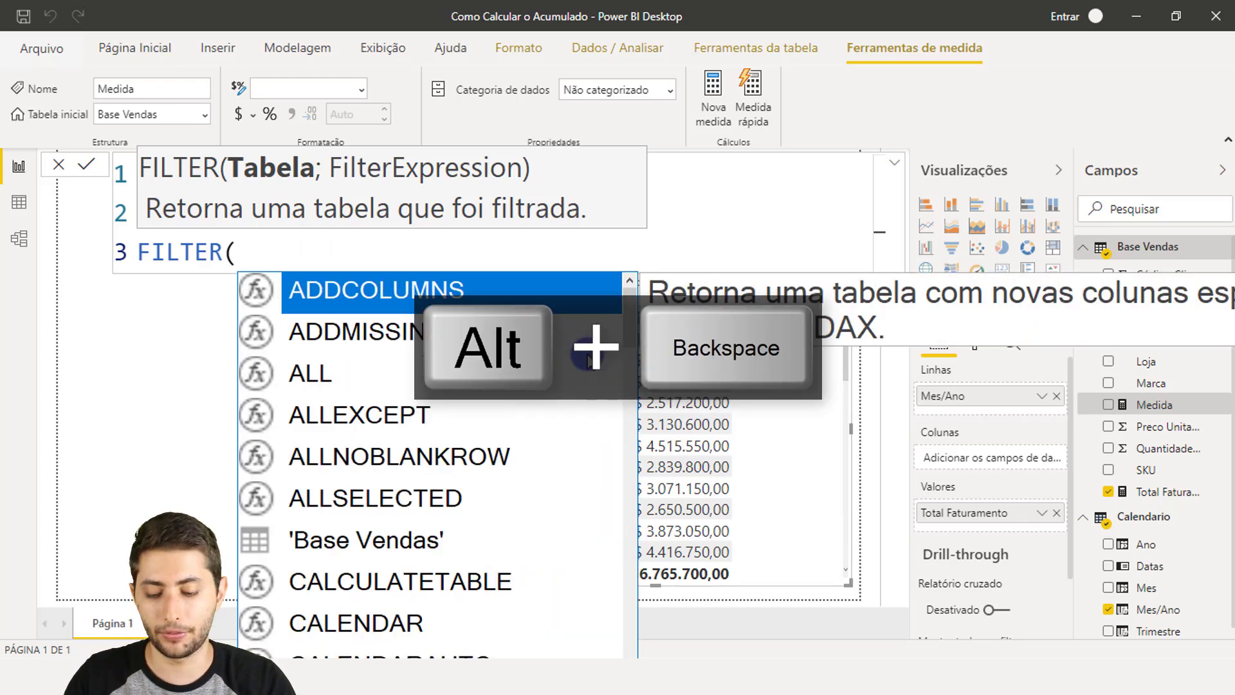
{"action": "type", "text": "calen"}
{"action": "key", "text": "alt+Down"}
{"action": "key", "text": "alt+Down"}
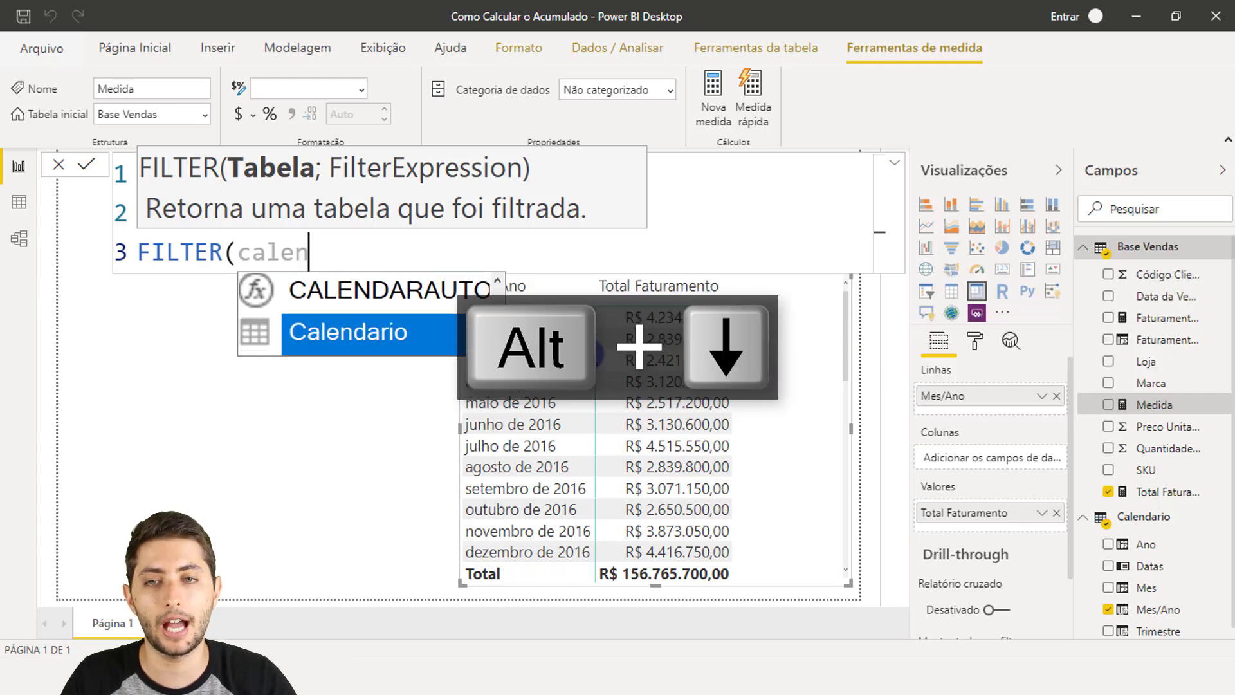
{"action": "key", "text": "alt+BackSpace"}
{"action": "key", "text": "alt+BackSpace"}
{"action": "key", "text": "alt+BackSpace"}
{"action": "key", "text": "alt+BackSpace"}
{"action": "key", "text": "alt+BackSpace"}
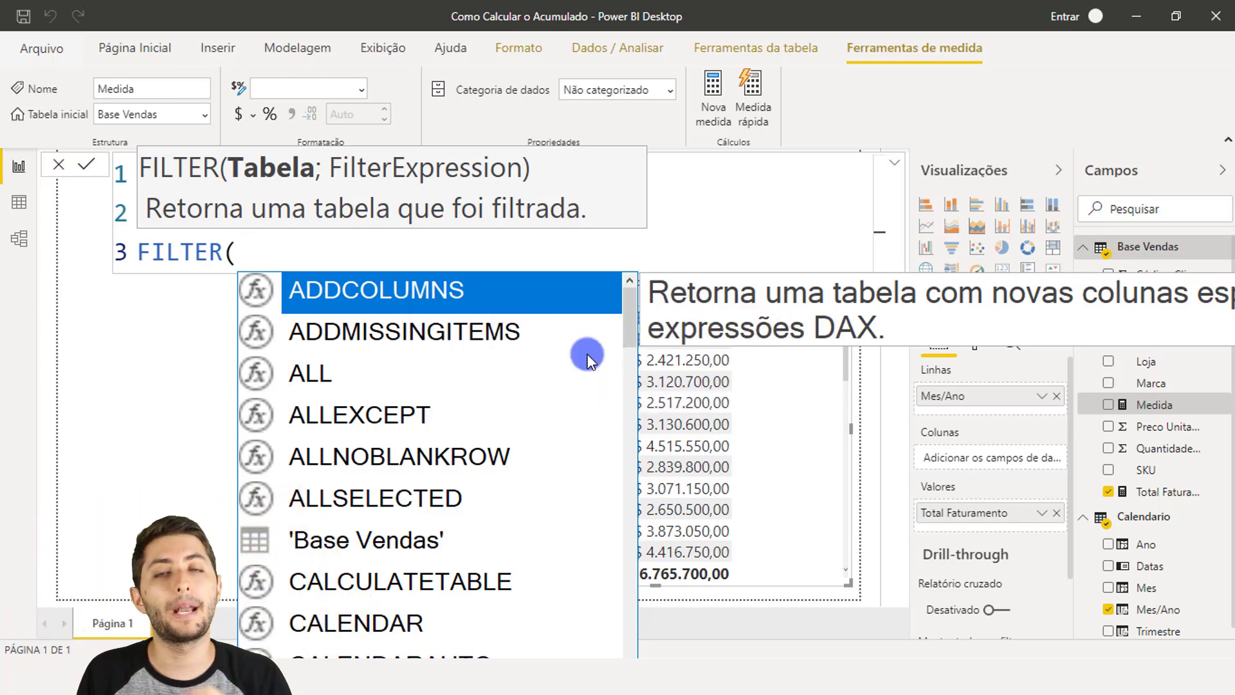
Enter ALL(Calendario) as FILTER's table argument.
{"action": "type", "text": "all"}
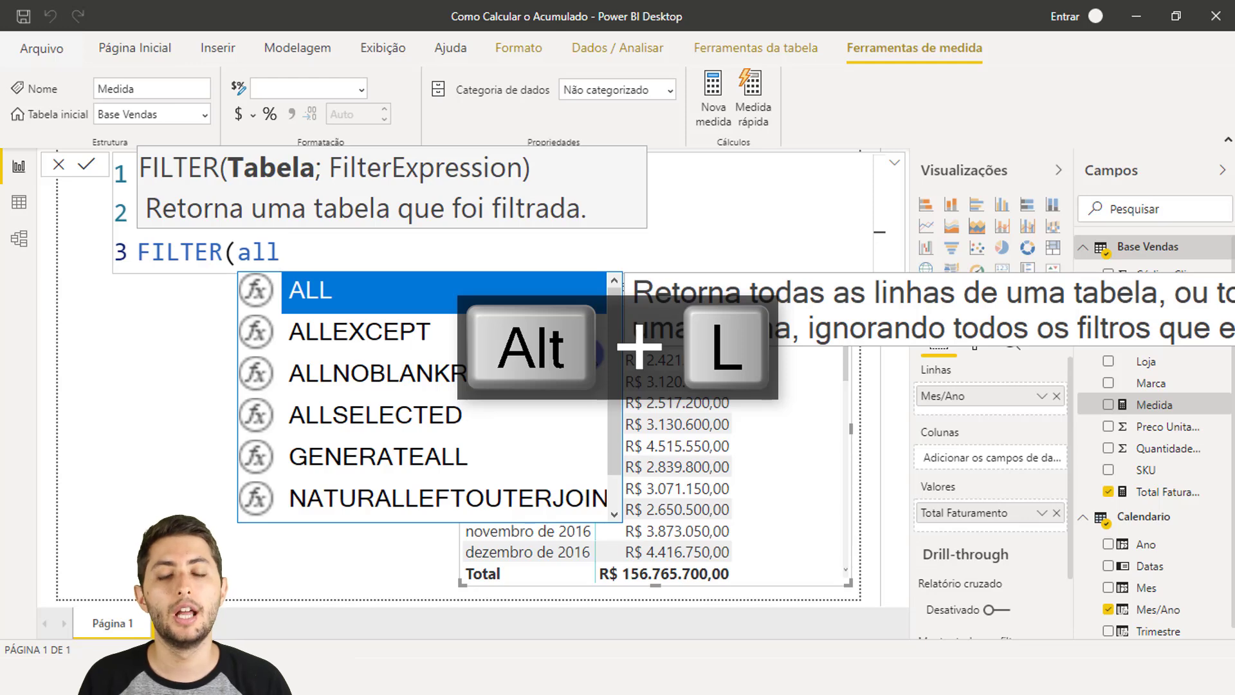
{"action": "key", "text": "Tab"}
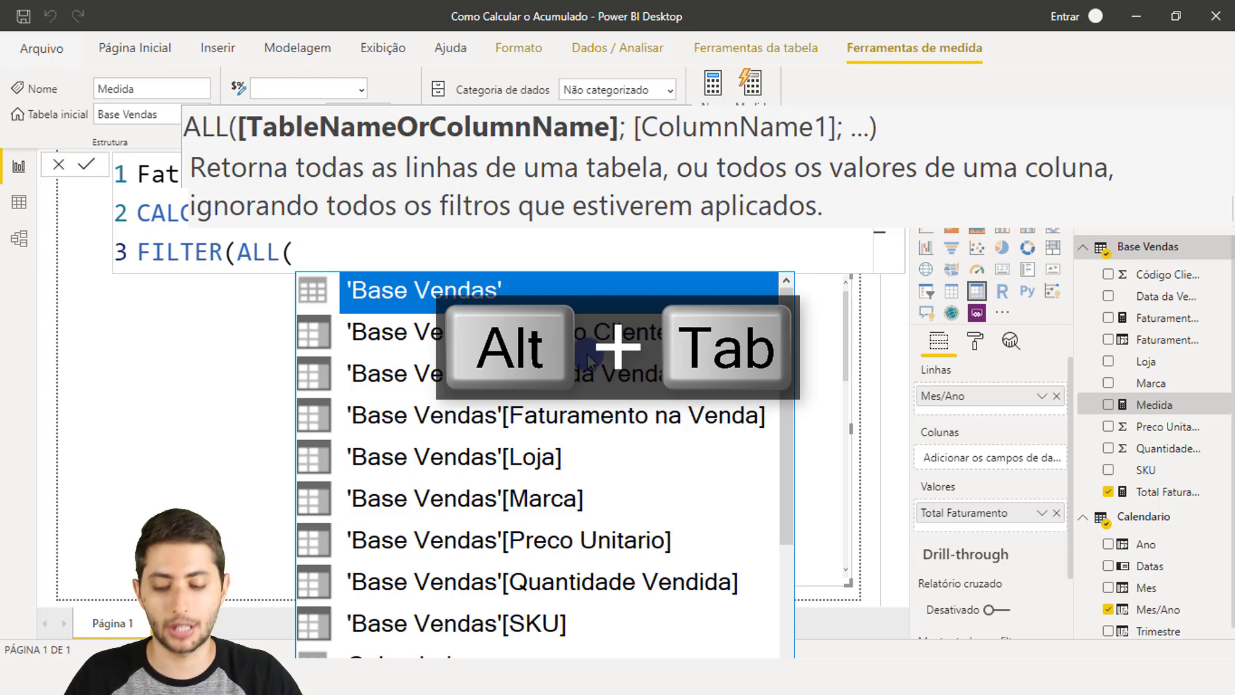
{"action": "type", "text": "calendar"}
{"action": "key", "text": "Tab"}
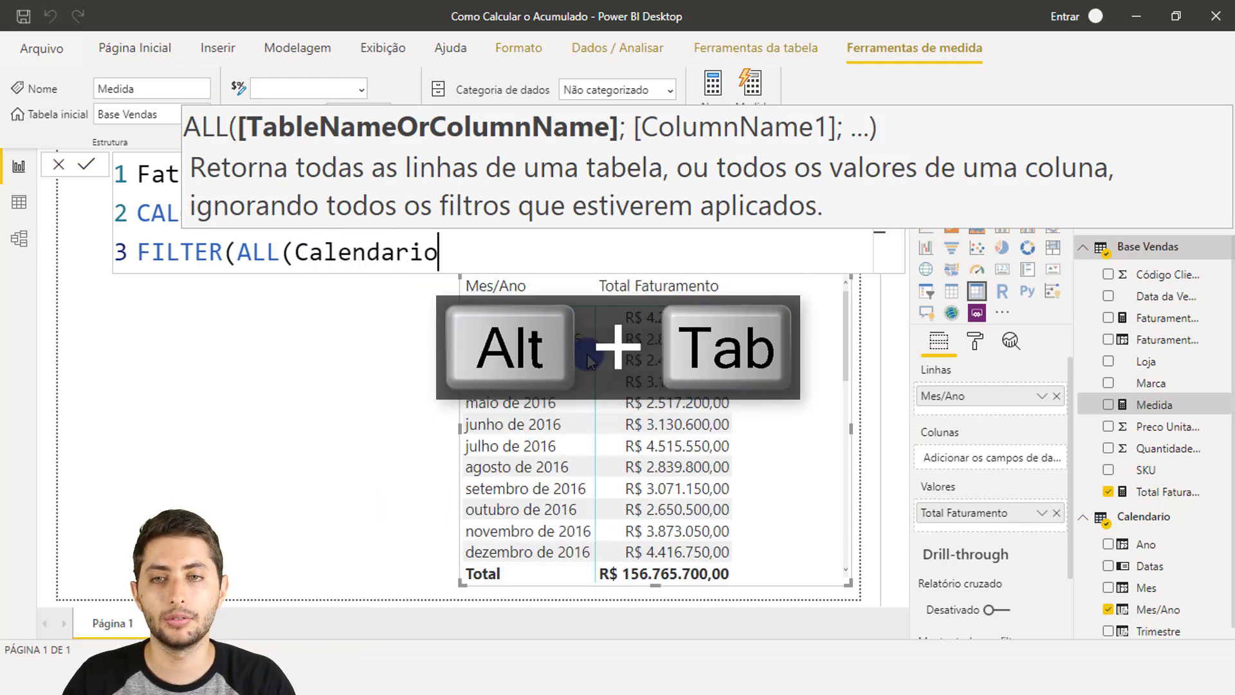
{"action": "type", "text": ")"}
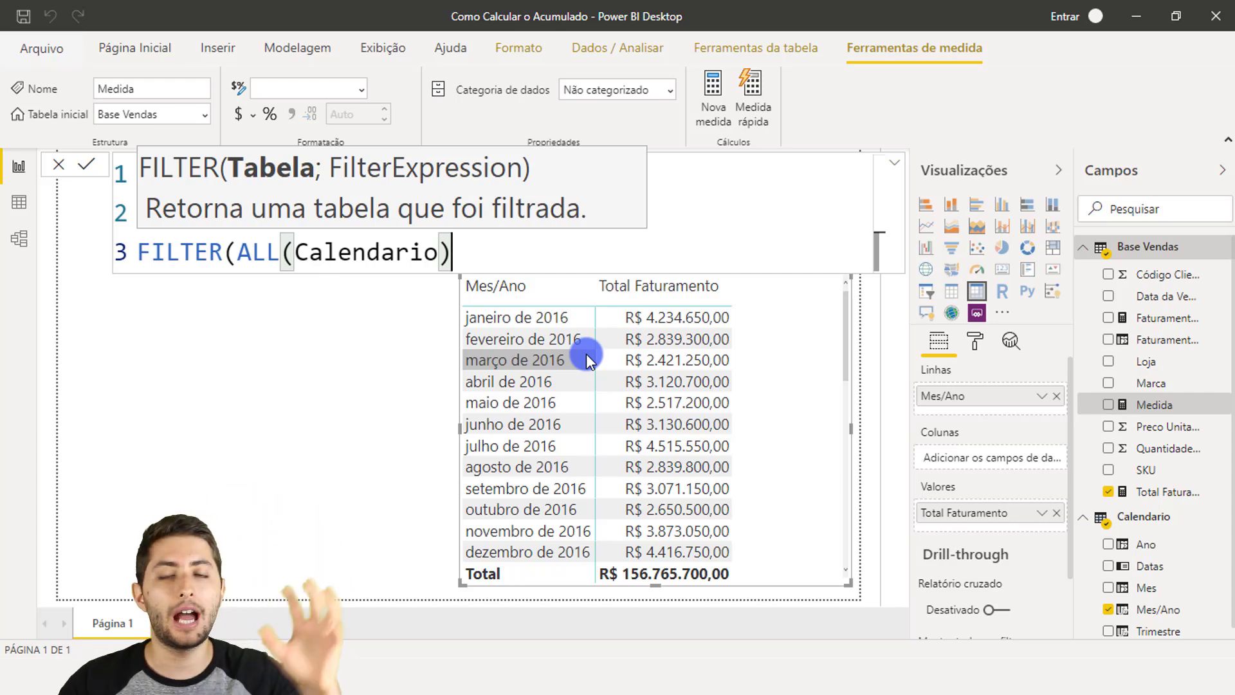
Examine the janeiro, fevereiro and março de 2016 rows of the matrix one at a time.
{"action": "key", "text": "ctrl+alt+2"}
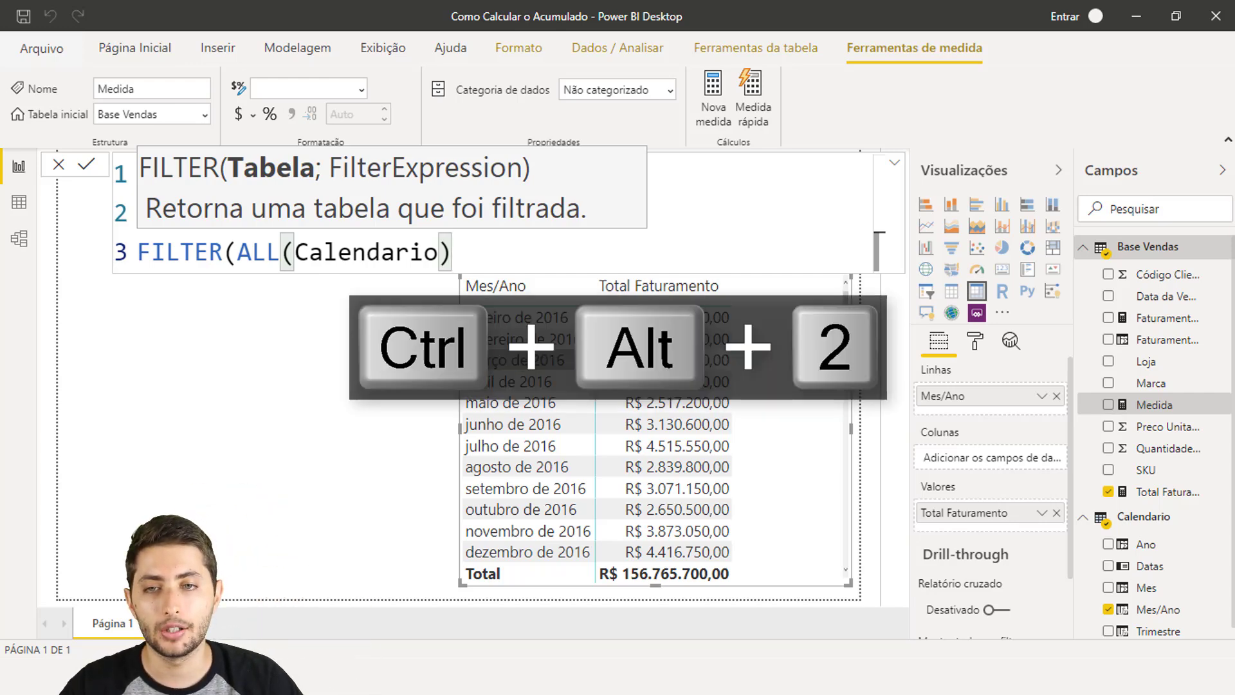
{"action": "left_click_drag", "start_coordinate": [457, 303], "coordinate": [747, 331]}
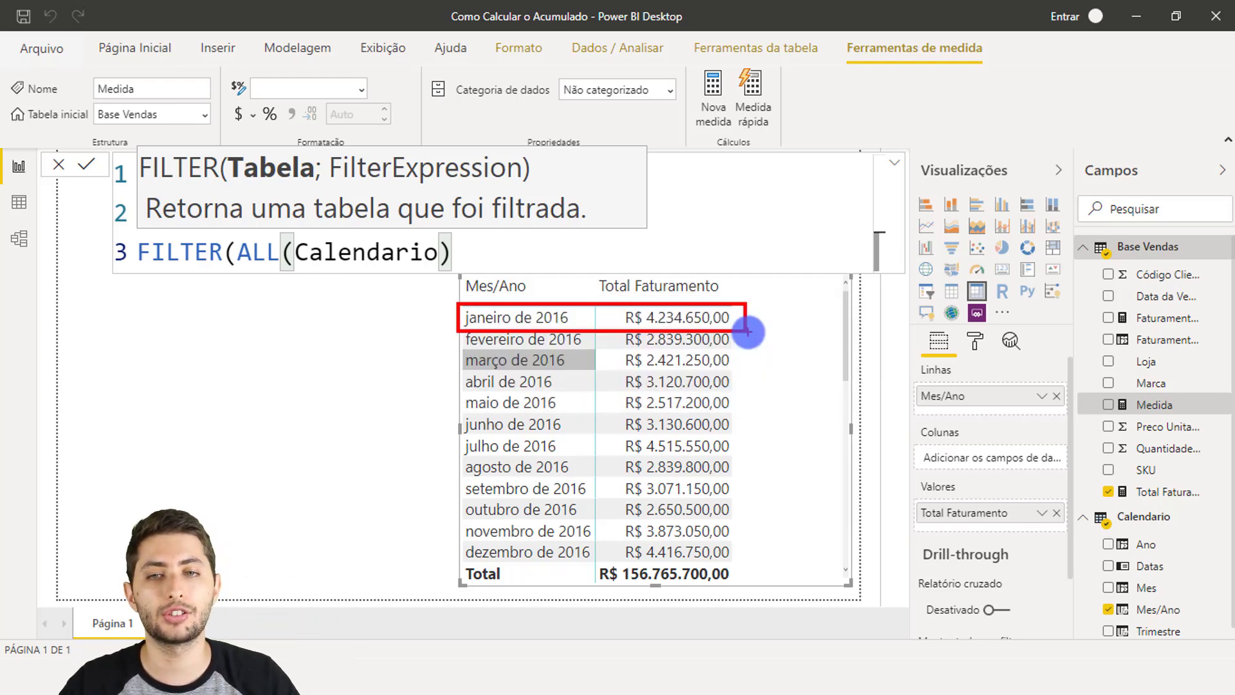
{"action": "key", "text": "alt+Escape"}
{"action": "key", "text": "ctrl+alt+2"}
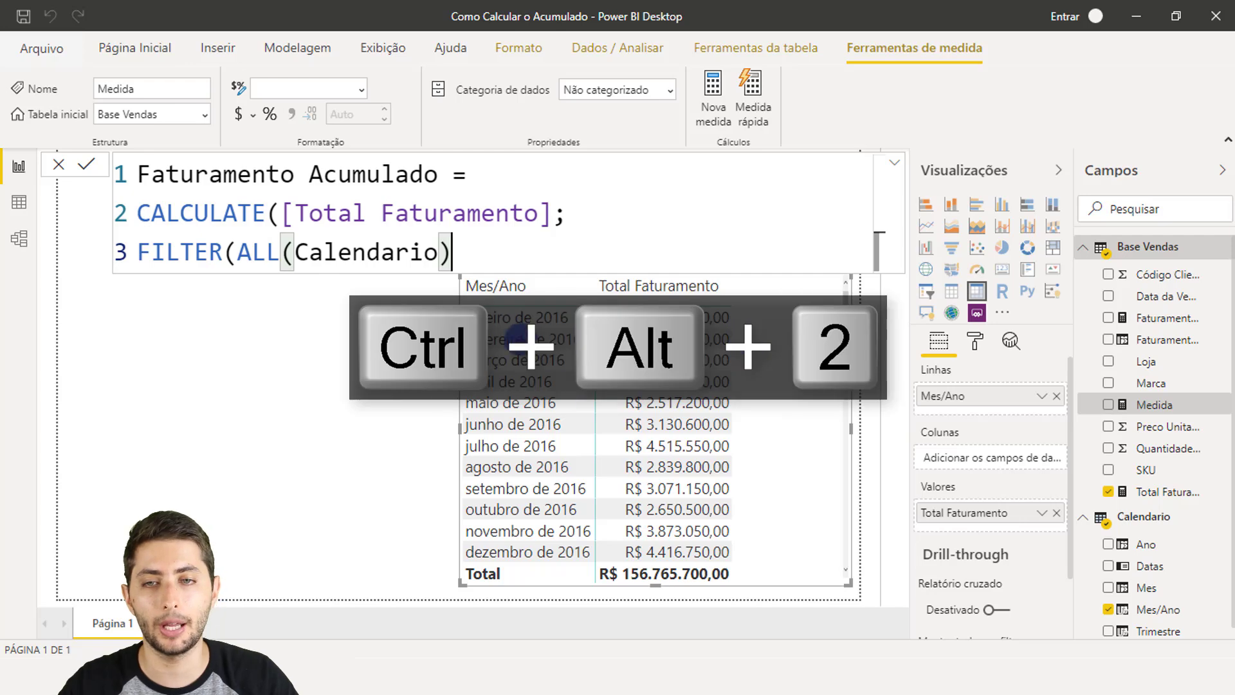
{"action": "key", "text": "alt+Escape"}
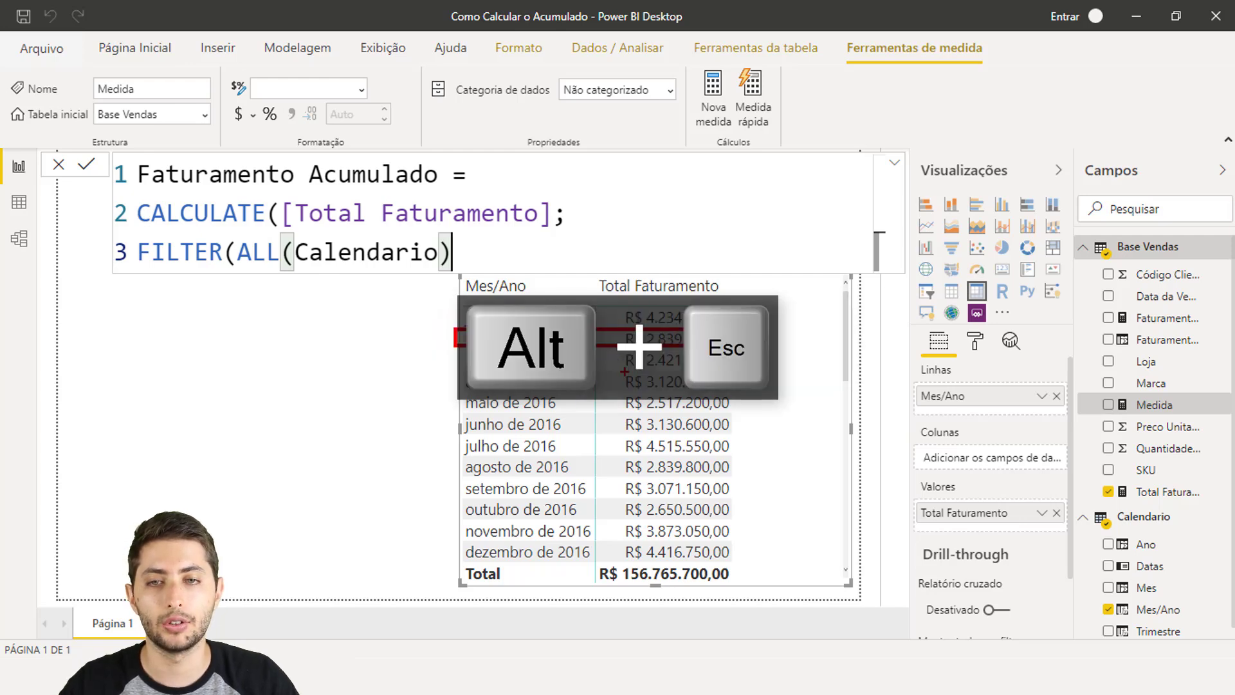
{"action": "key", "text": "ctrl+alt+2"}
{"action": "left_click_drag", "start_coordinate": [482, 350], "coordinate": [548, 371]}
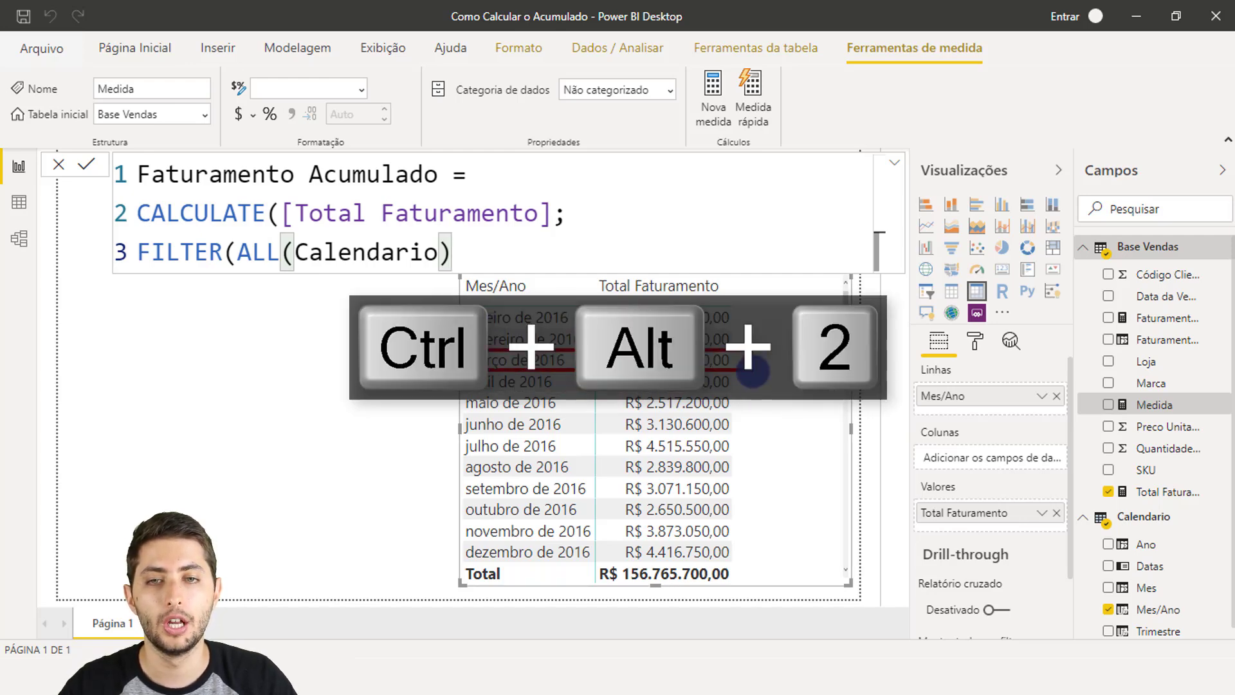
{"action": "key", "text": "alt+Escape"}
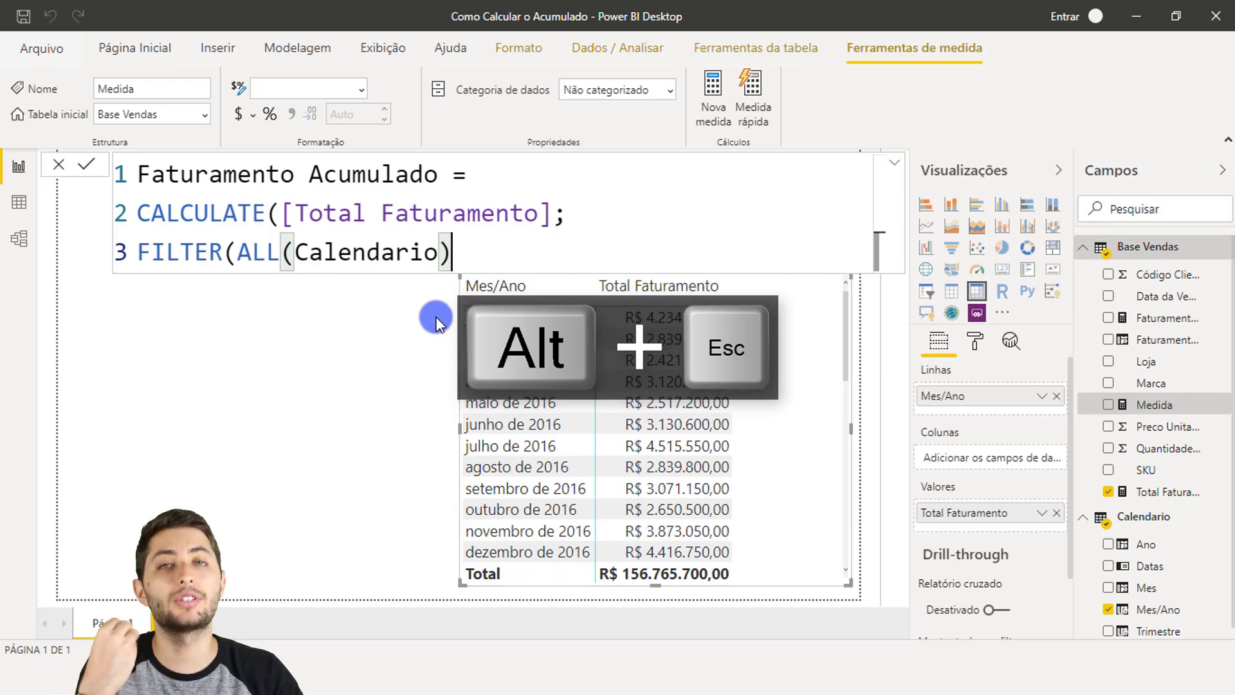
Review the ALL(Calendario) argument and add a semicolon after it for FILTER's filter expression.
{"action": "left_click_drag", "start_coordinate": [474, 250], "coordinate": [310, 250]}
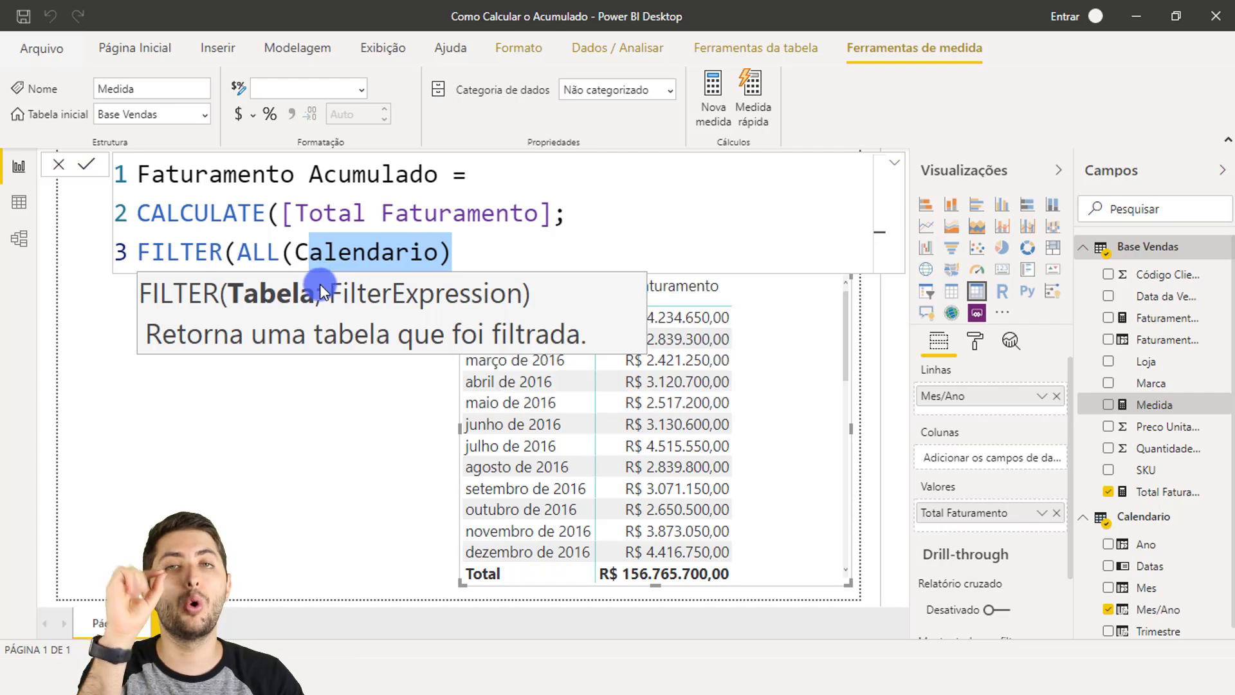
{"action": "left_click_drag", "start_coordinate": [241, 251], "coordinate": [502, 241]}
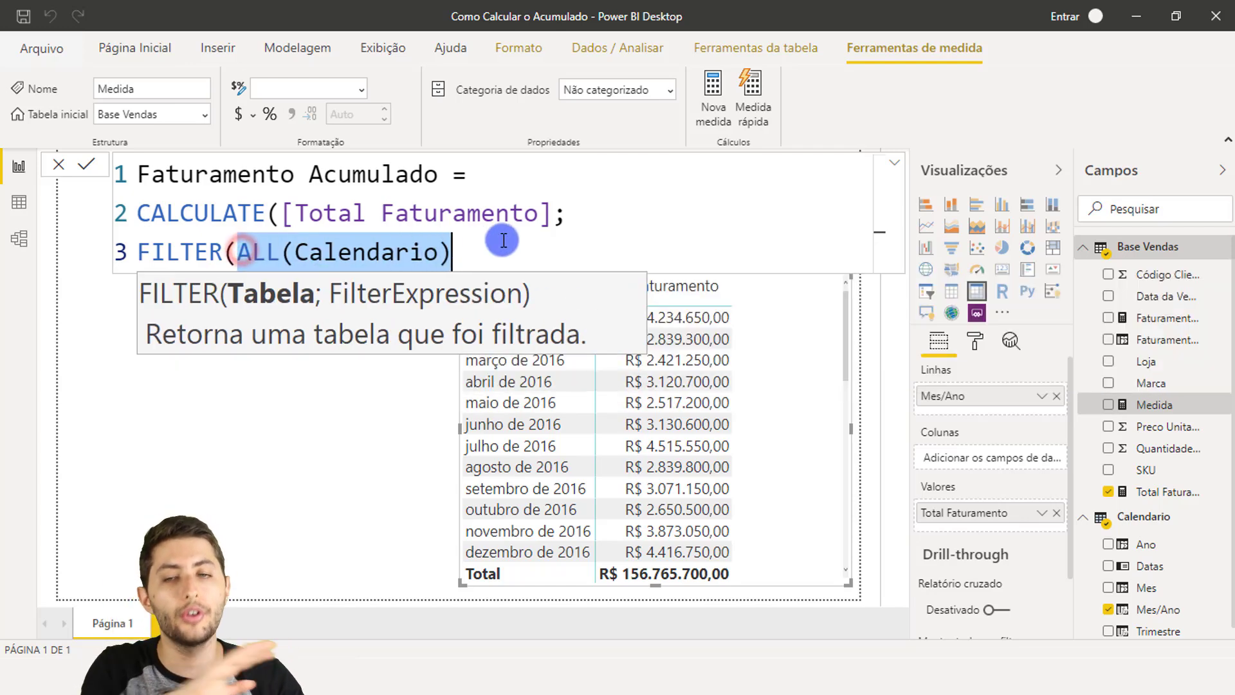
{"action": "left_click", "coordinate": [501, 243]}
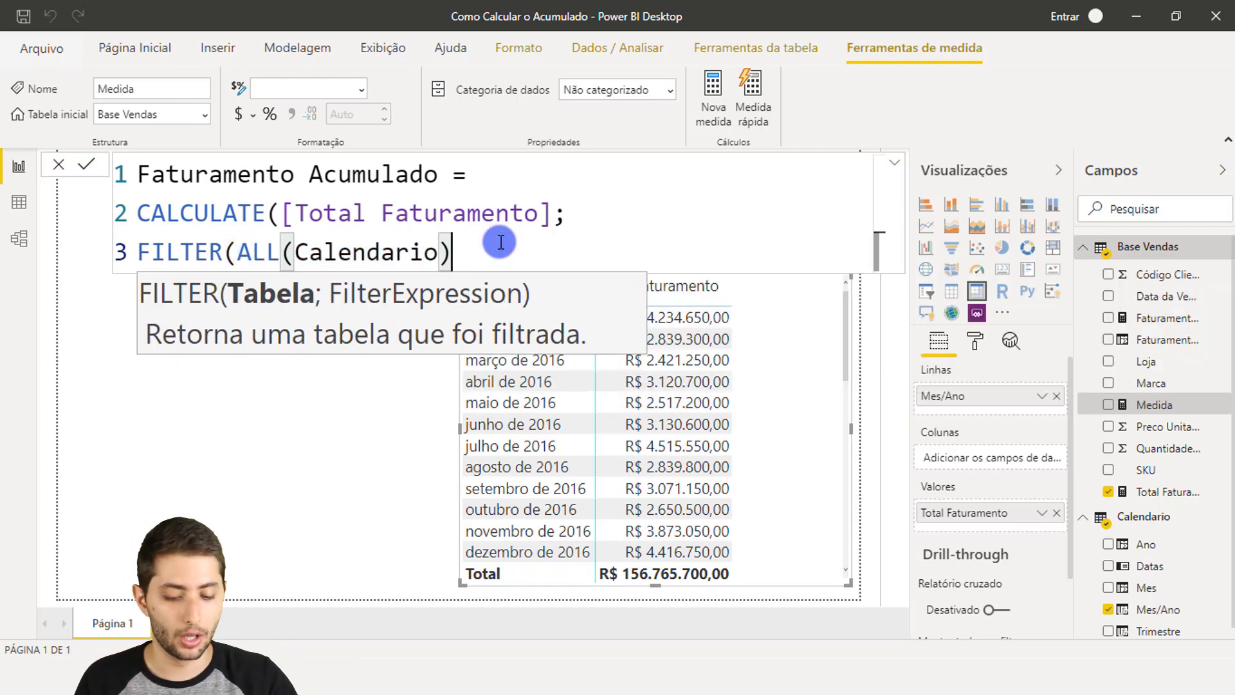
{"action": "type", "text": ";"}
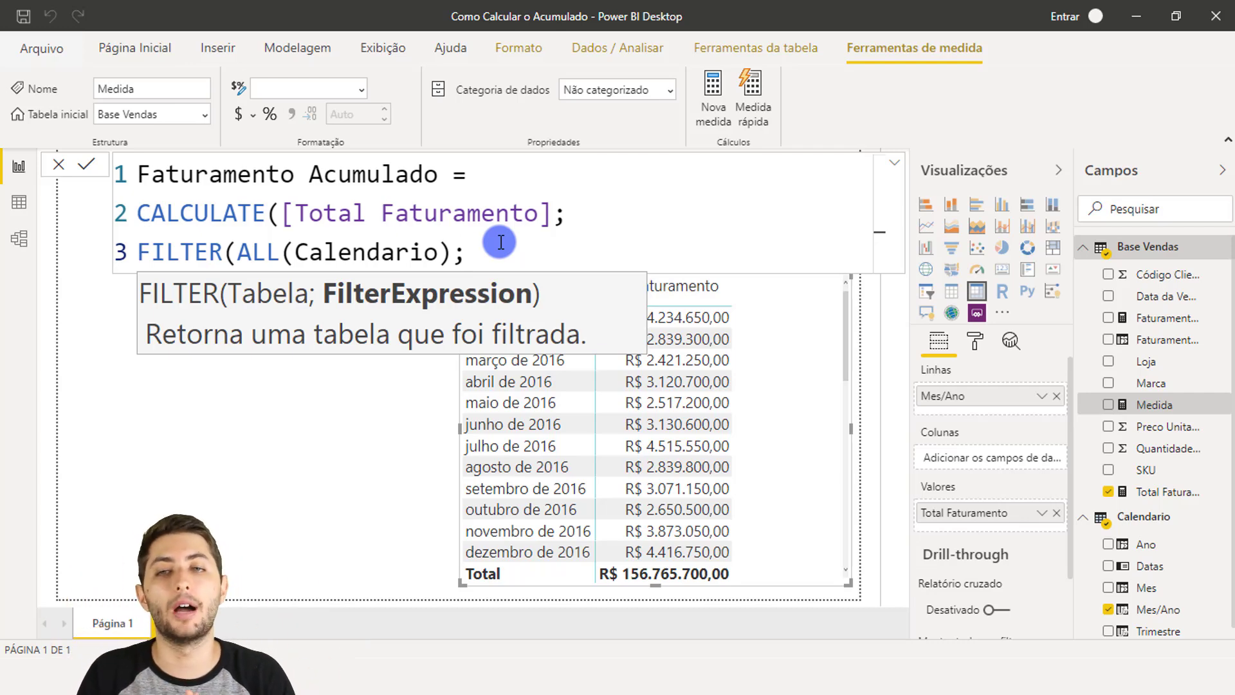
Examine which matrix months accumulate from janeiro de 2016 up to junho, fevereiro and março de 2016.
{"action": "key", "text": "ctrl+alt+2"}
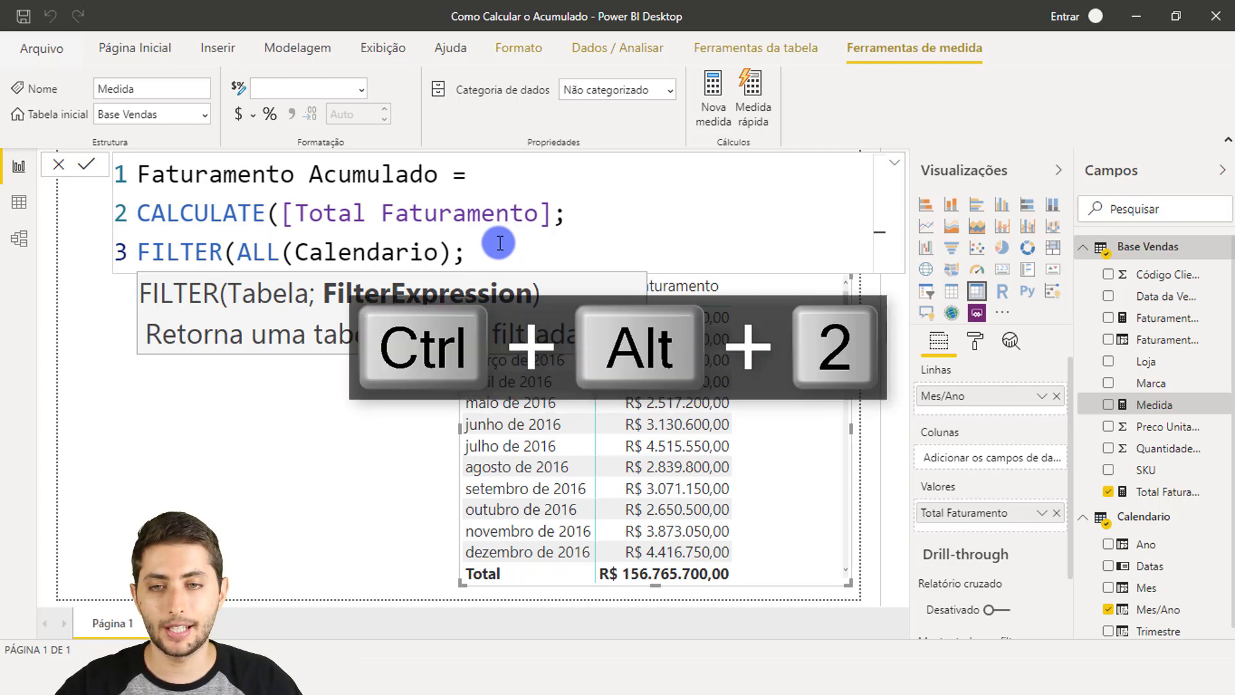
{"action": "mouse_move", "coordinate": [415, 427]}
{"action": "left_mouse_down"}
{"action": "mouse_move", "coordinate": [445, 425]}
{"action": "mouse_move", "coordinate": [428, 433]}
{"action": "left_mouse_up"}
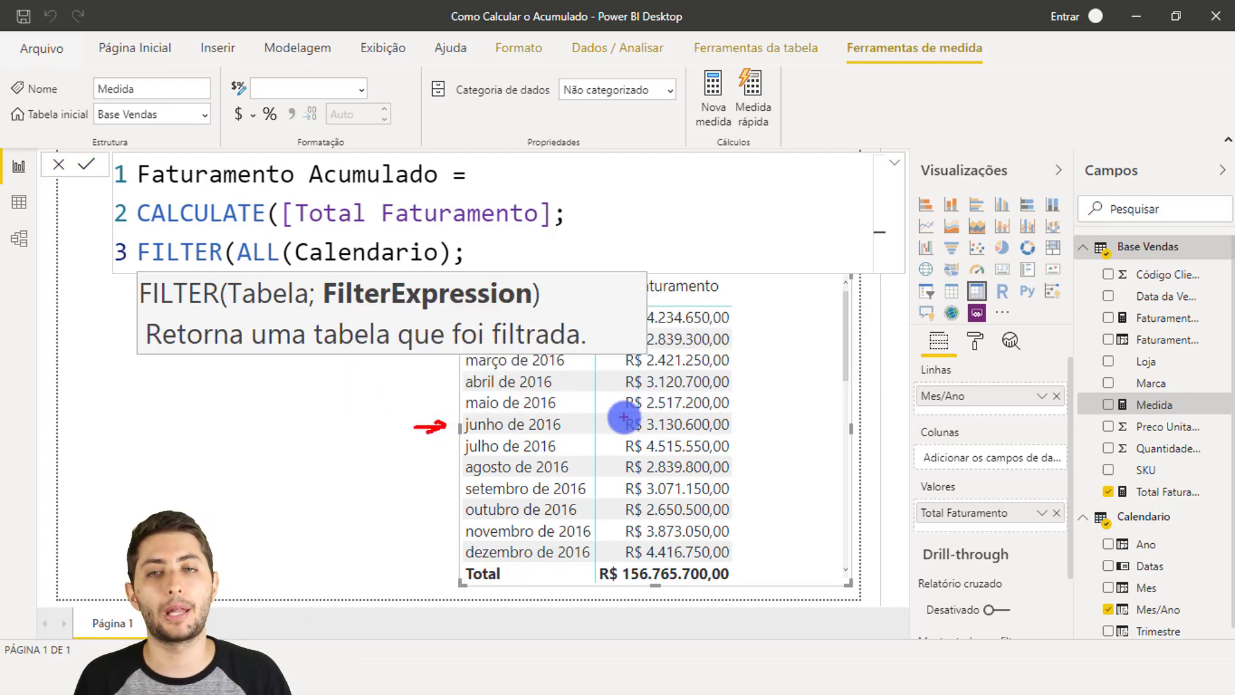
{"action": "key", "text": "ctrl+alt+2"}
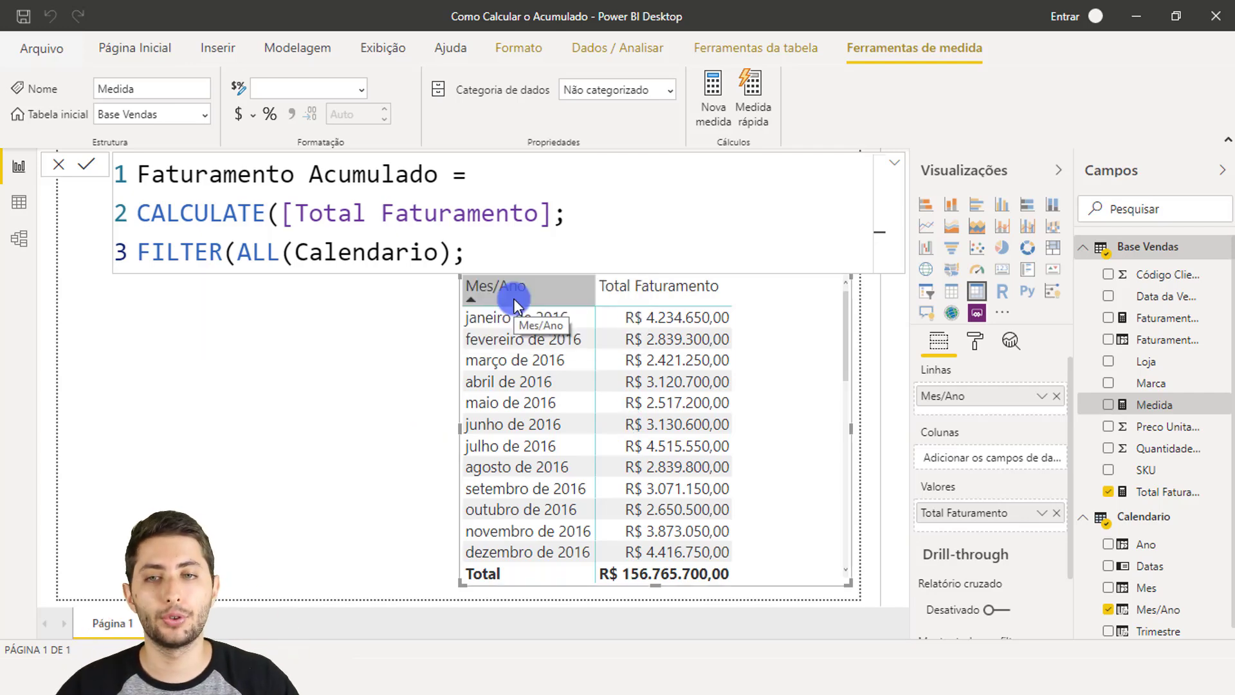
{"action": "mouse_move", "coordinate": [461, 308]}
{"action": "left_mouse_down"}
{"action": "mouse_move", "coordinate": [759, 436]}
{"action": "mouse_move", "coordinate": [745, 444]}
{"action": "left_mouse_up"}
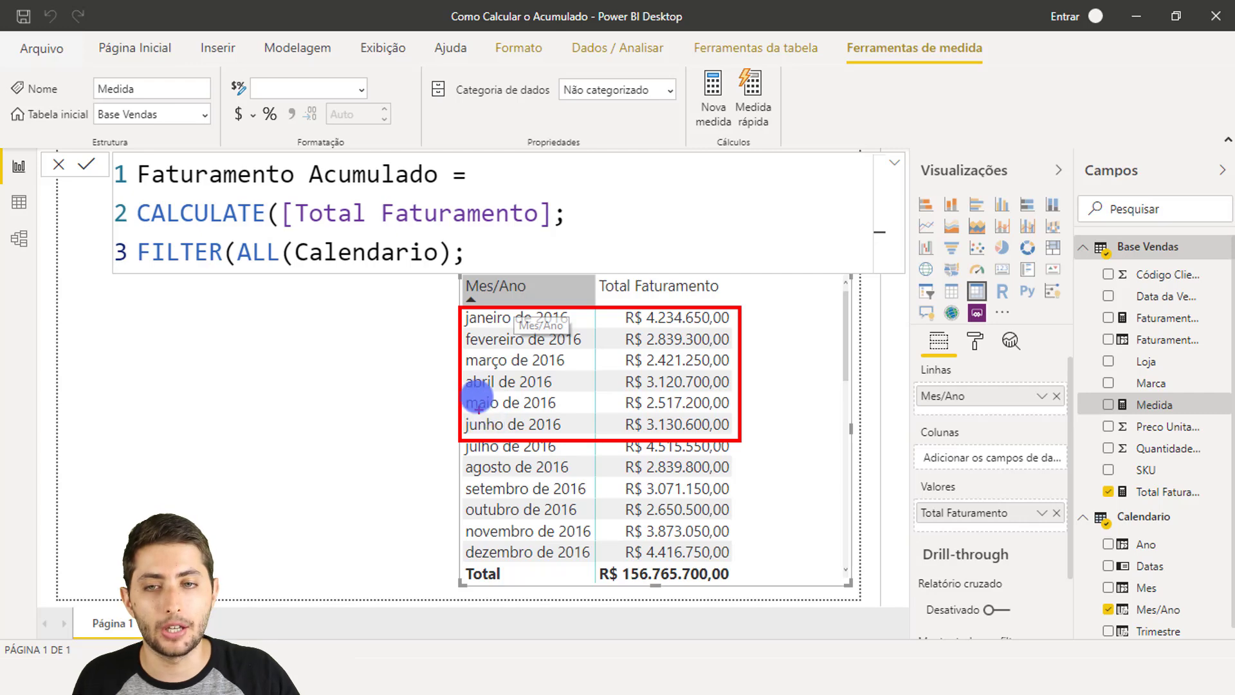
{"action": "key", "text": "alt+Escape"}
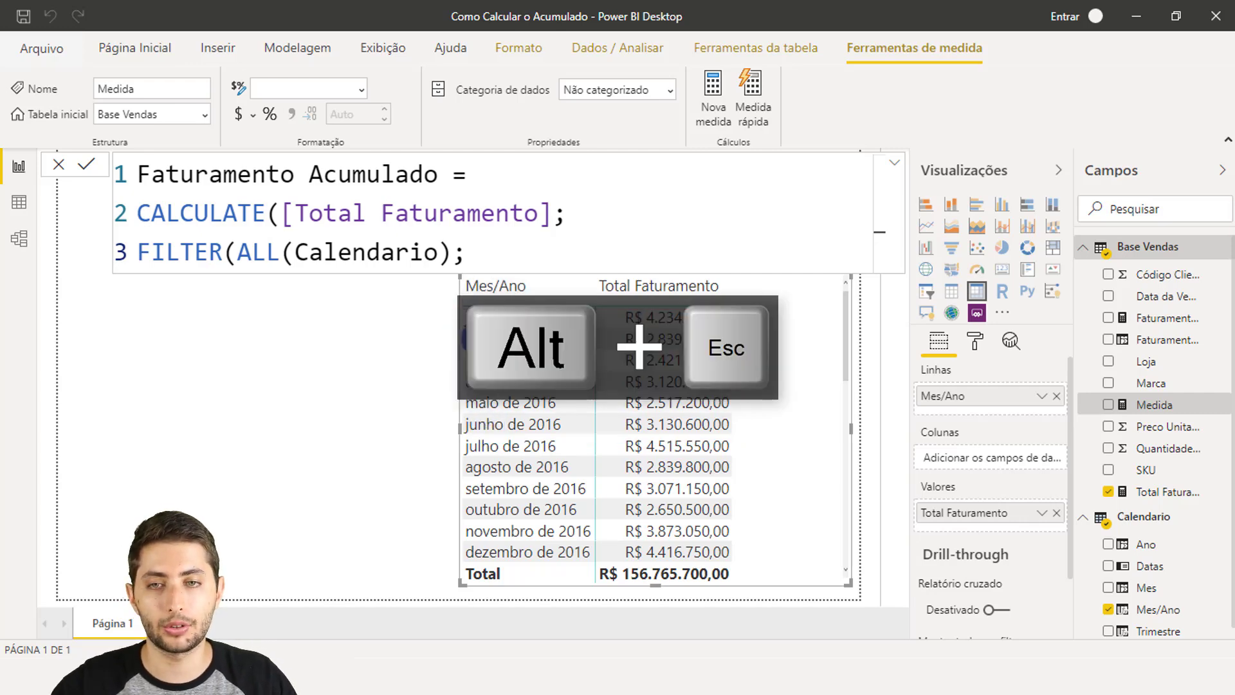
{"action": "key", "text": "ctrl+alt+2"}
{"action": "mouse_move", "coordinate": [455, 297]}
{"action": "left_mouse_down"}
{"action": "mouse_move", "coordinate": [589, 334]}
{"action": "mouse_move", "coordinate": [746, 347]}
{"action": "left_mouse_up"}
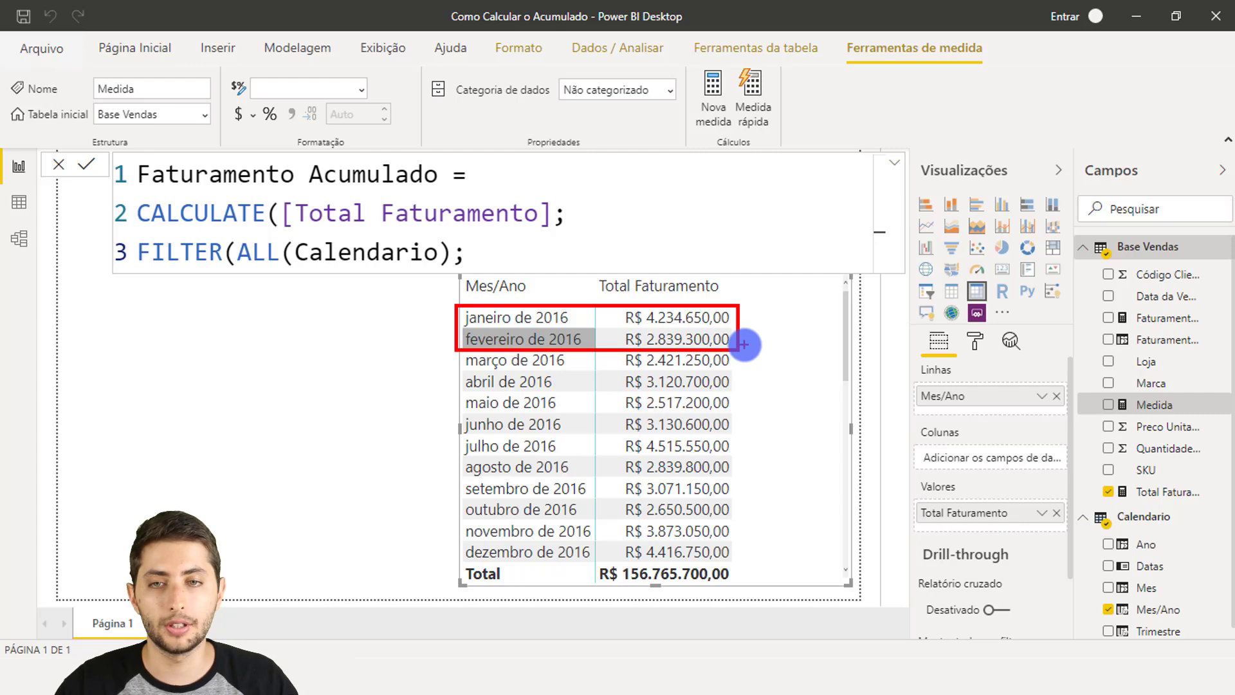
{"action": "key", "text": "alt+Escape"}
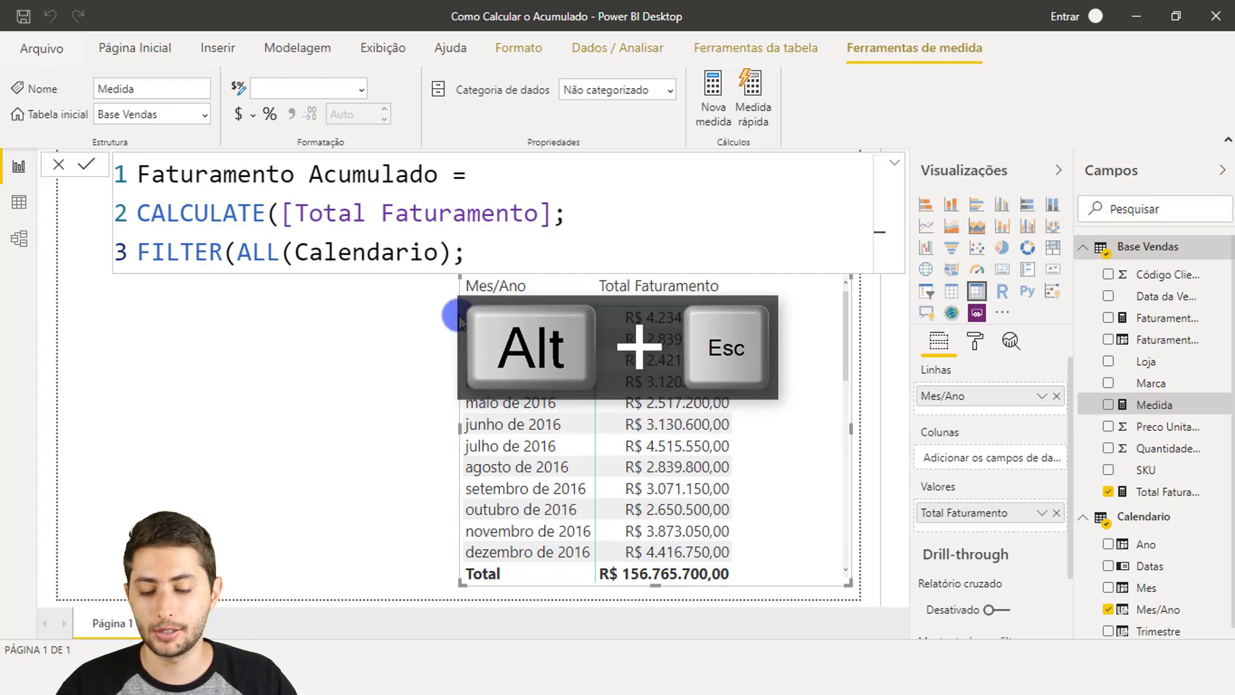
{"action": "key", "text": "ctrl+alt+2"}
{"action": "mouse_move", "coordinate": [458, 299]}
{"action": "left_mouse_down"}
{"action": "mouse_move", "coordinate": [716, 379]}
{"action": "mouse_move", "coordinate": [741, 373]}
{"action": "left_mouse_up"}
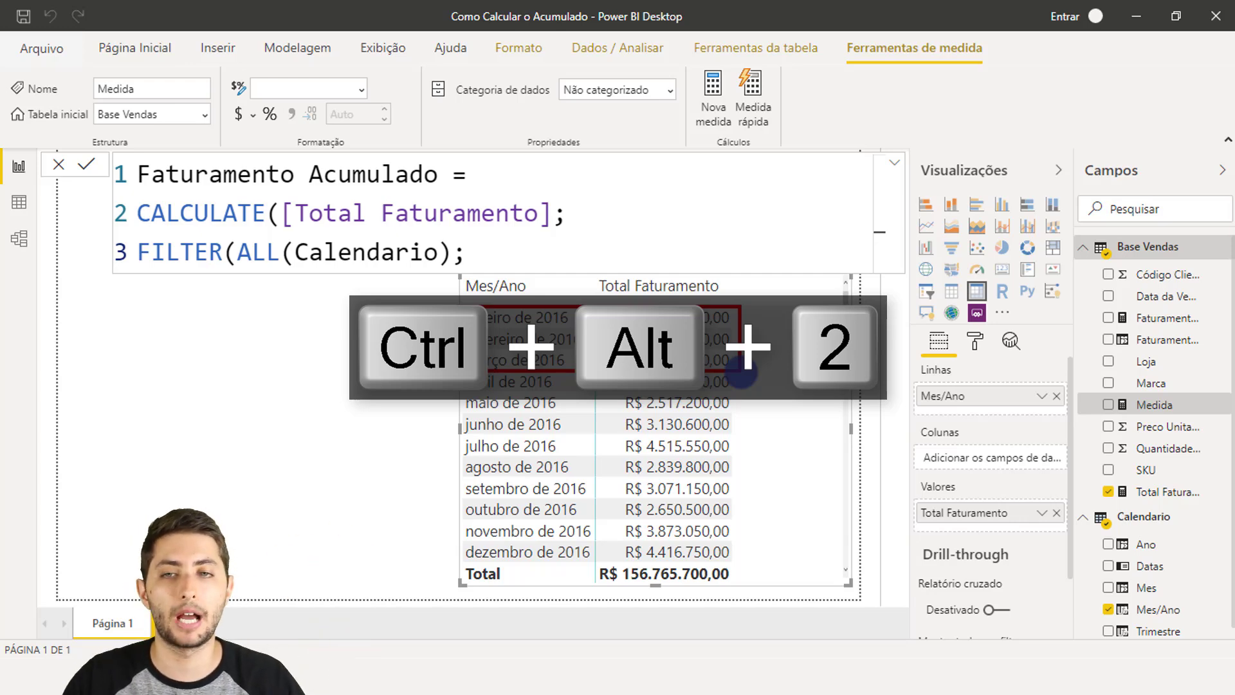
{"action": "key", "text": "alt+Escape"}
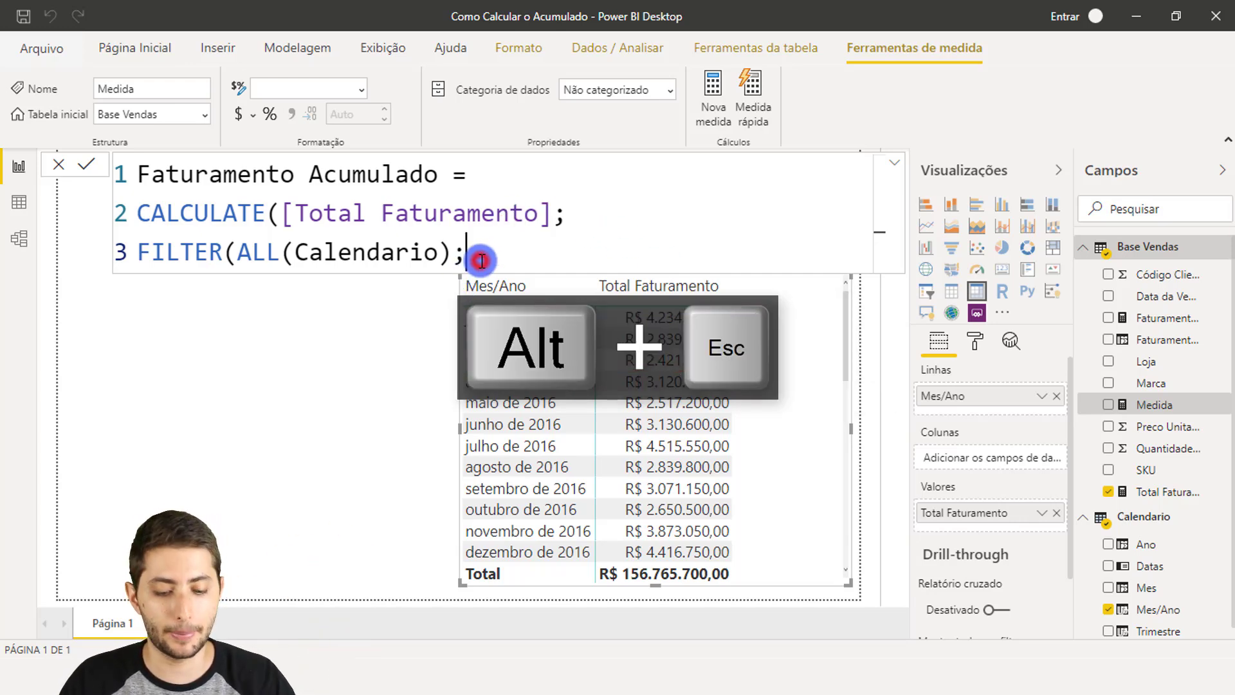
Start FILTER's filter expression with the Calendario[Datas] column followed by the <= comparison operator.
{"action": "key", "text": "alt+semicolon"}
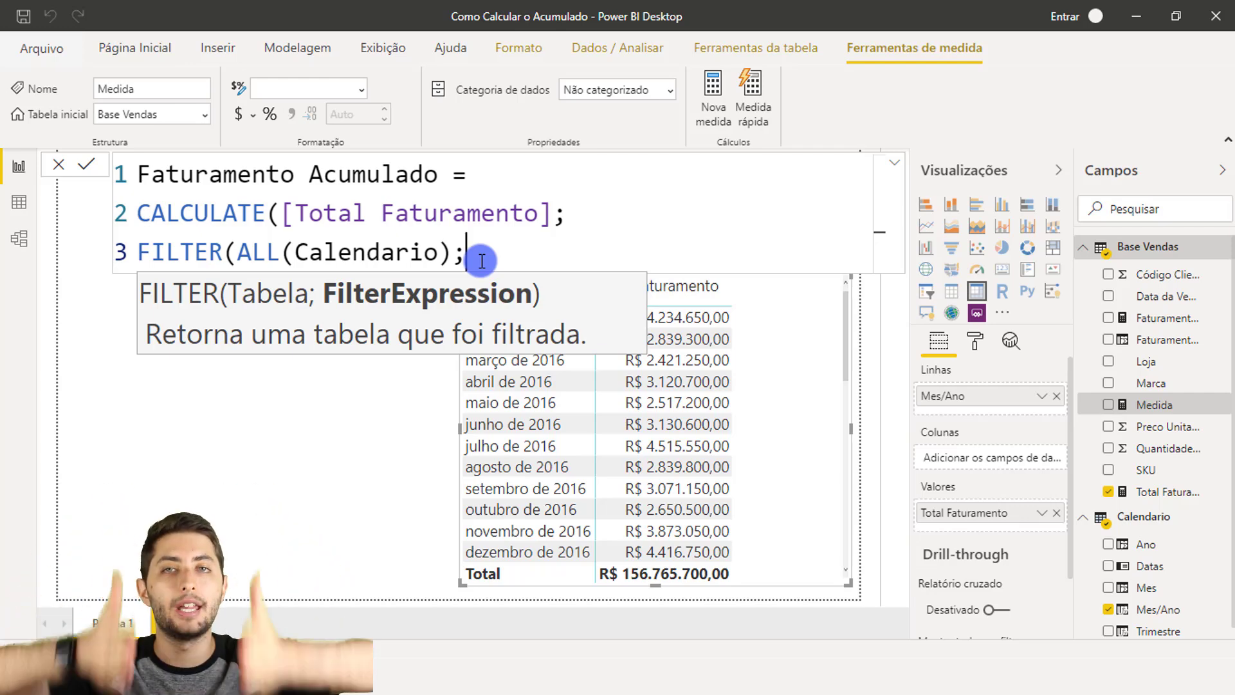
{"action": "type", "text": "Datas"}
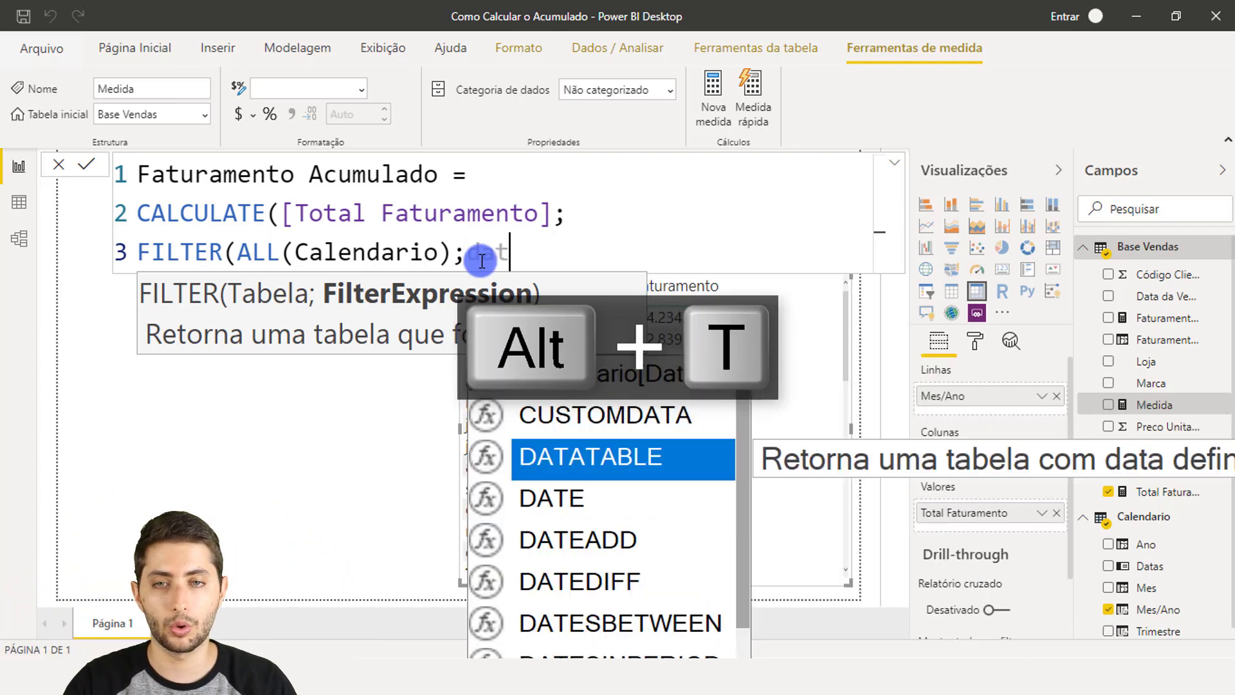
{"action": "key", "text": "Tab"}
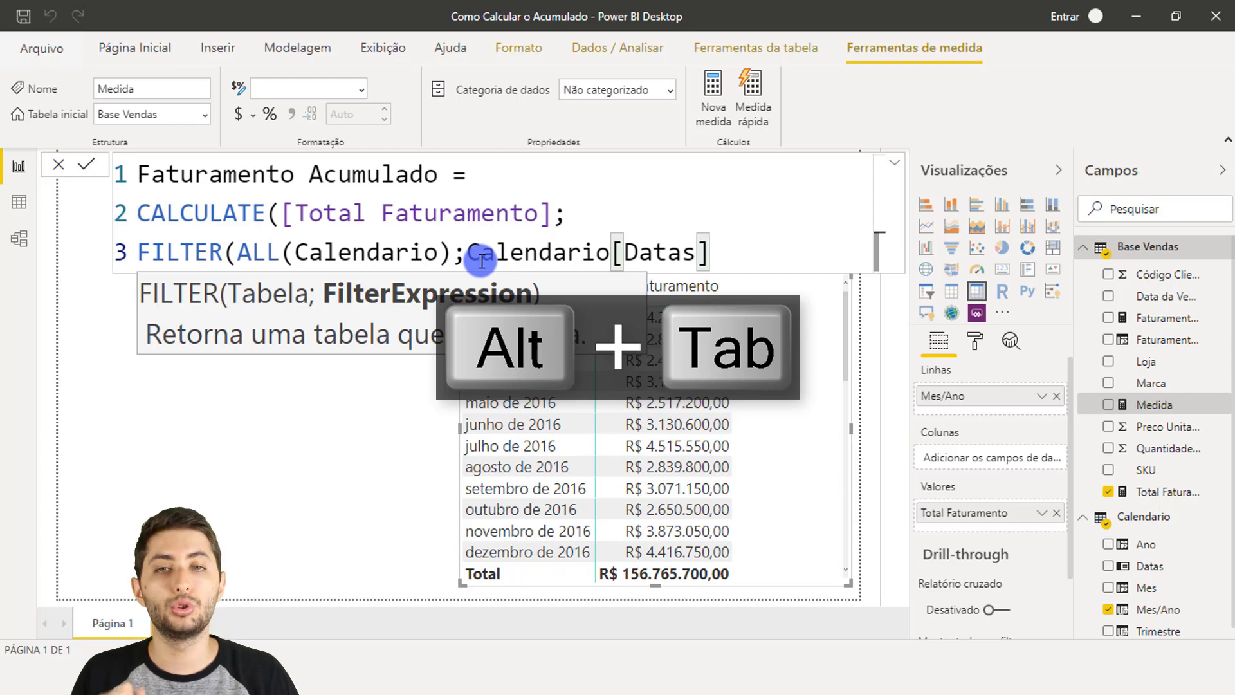
{"action": "type", "text": "<"}
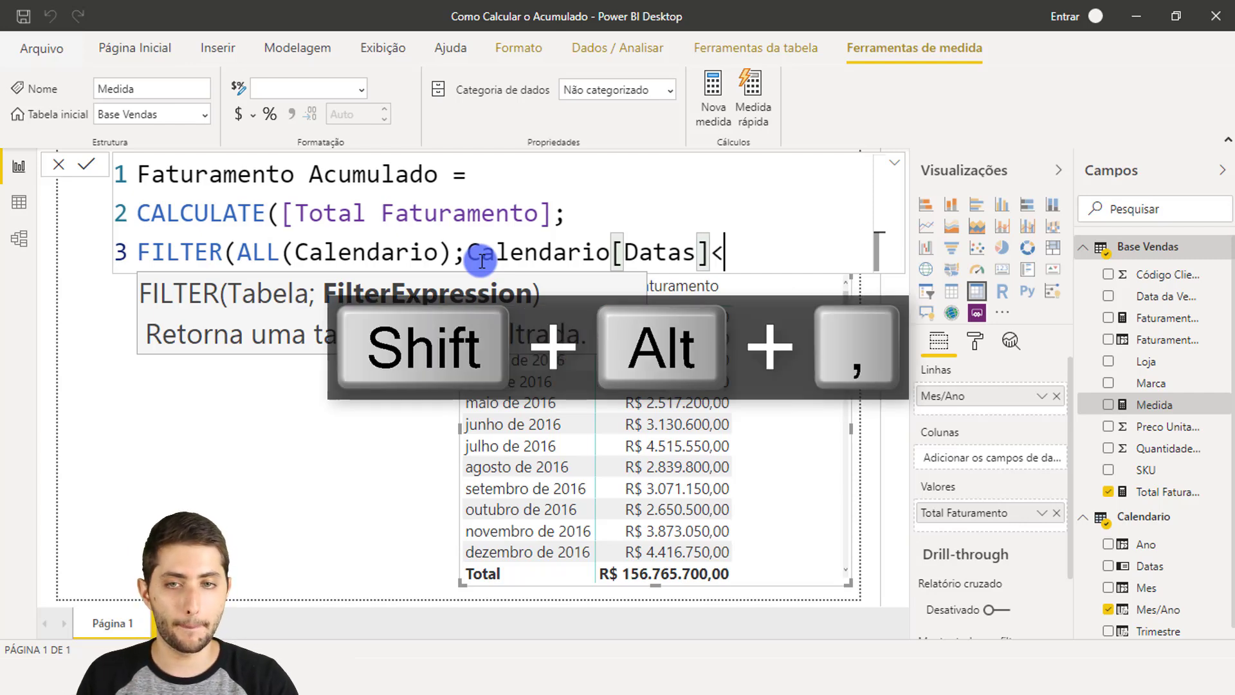
{"action": "type", "text": "="}
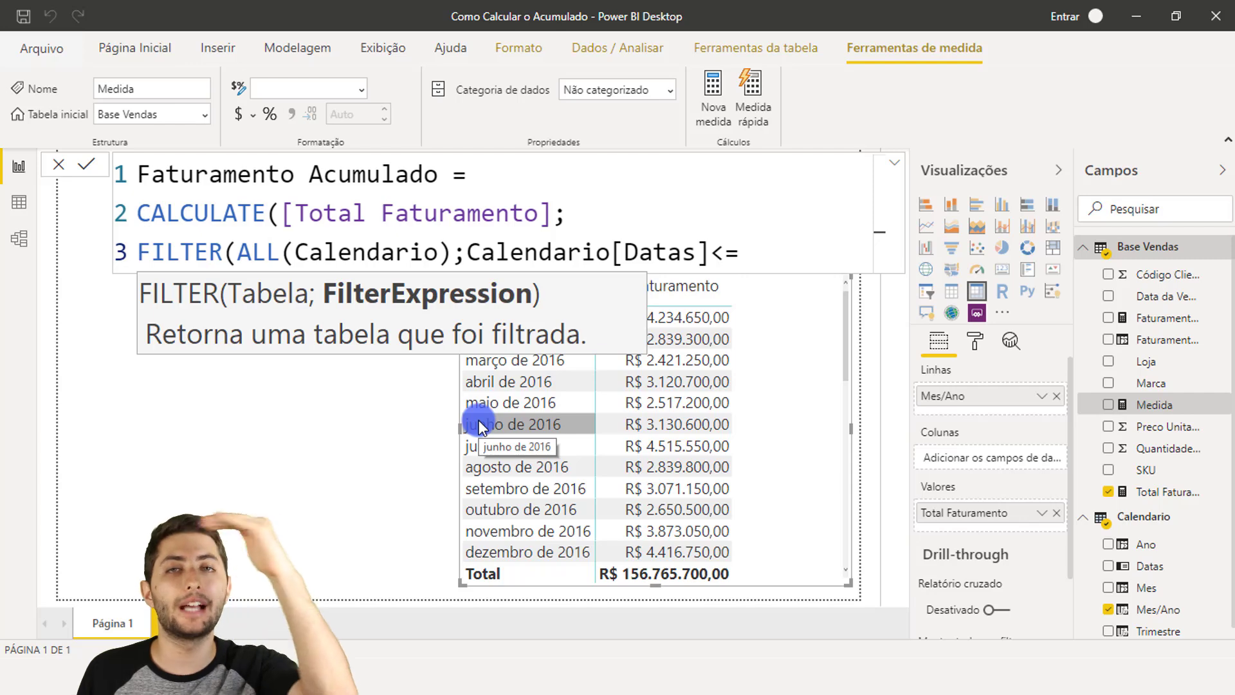
Complete the date comparison with MAX(Calendario[Datas]) as its upper limit.
{"action": "type", "text": "max"}
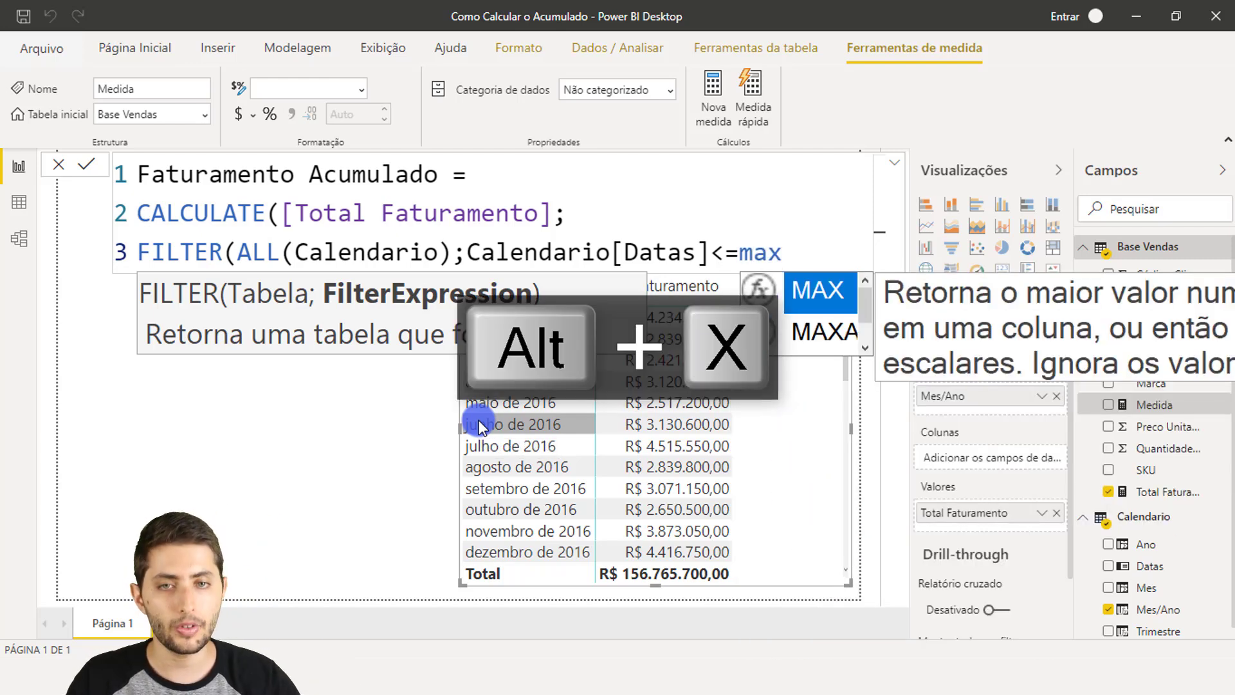
{"action": "key", "text": "Tab"}
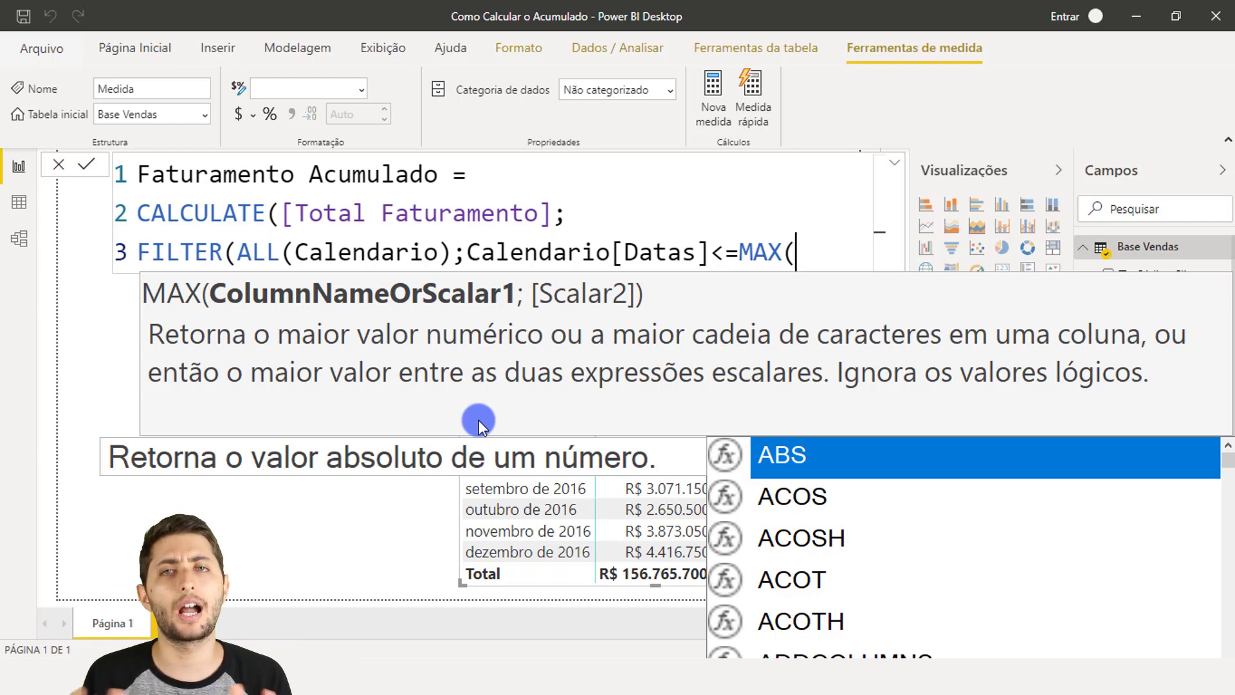
{"action": "type", "text": "datas"}
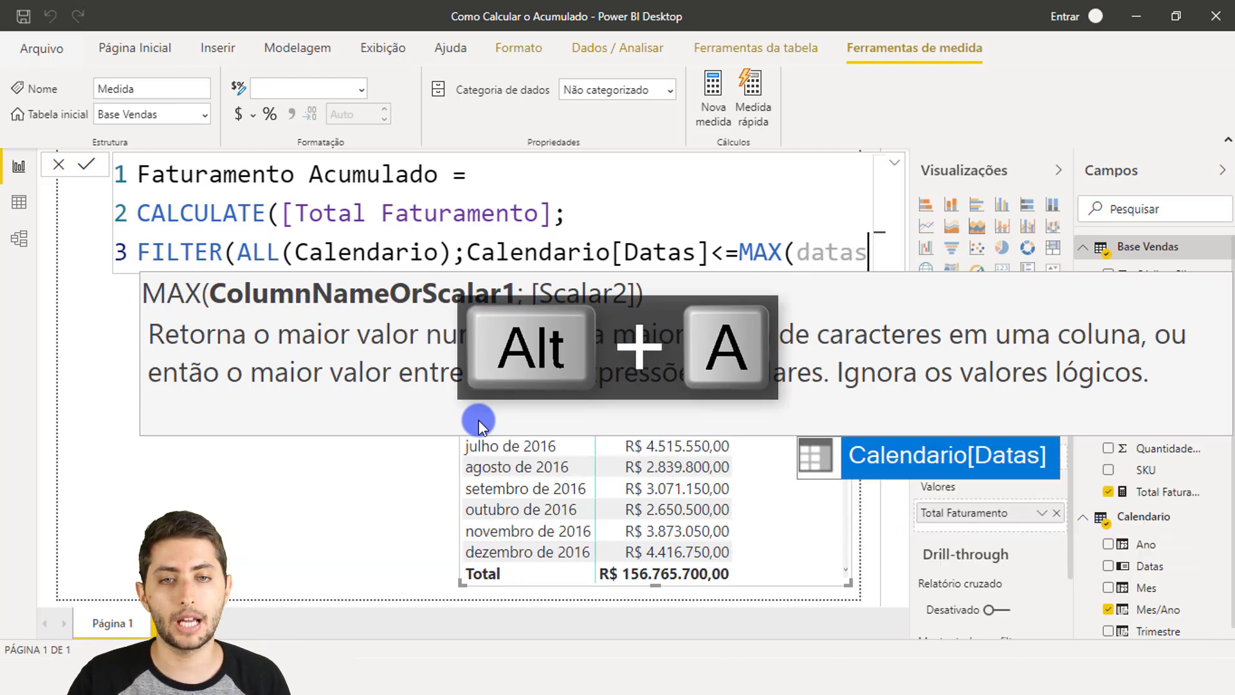
{"action": "key", "text": "Tab"}
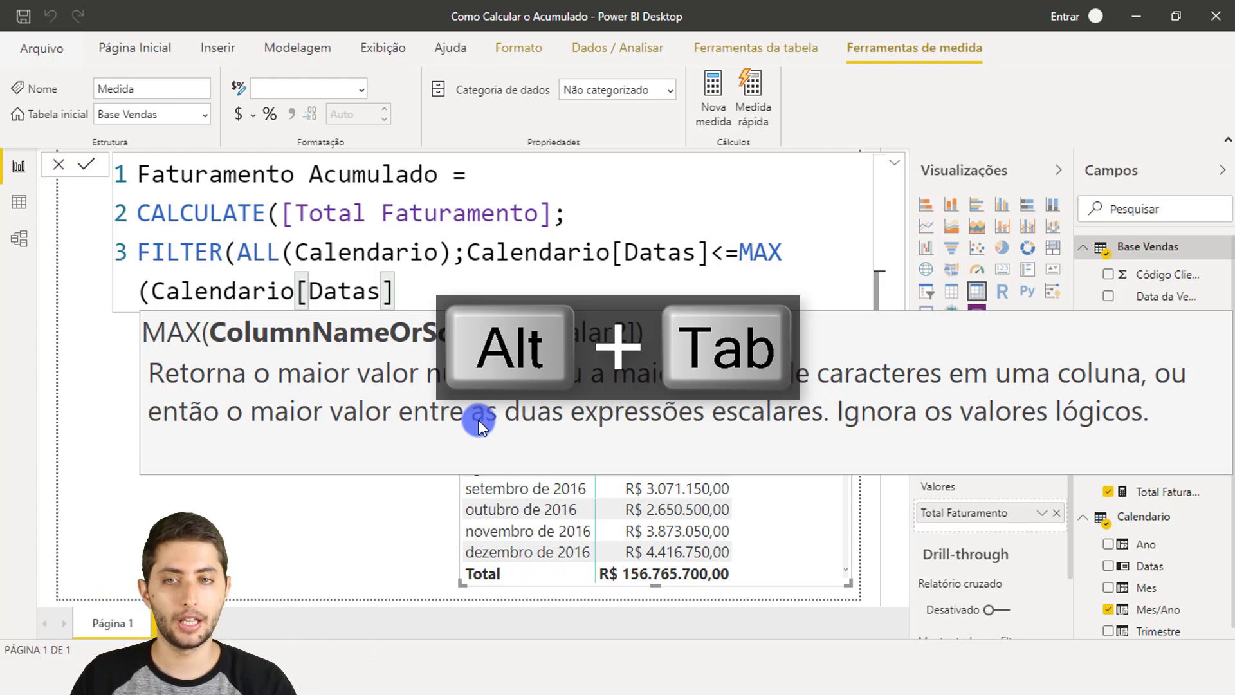
{"action": "type", "text": ")"}
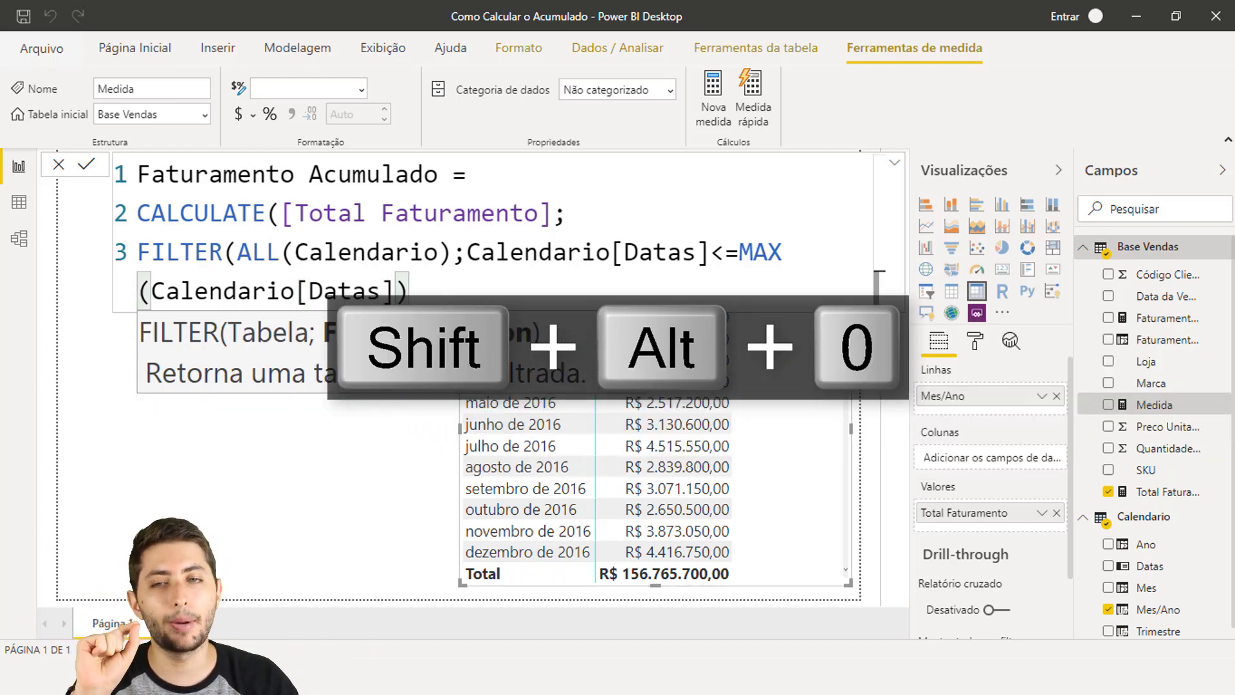
Move the Calendario[Datas]<=MAX(Calendario[Datas]) condition onto its own line below FILTER(ALL(Calendario);.
{"action": "left_click", "coordinate": [458, 251]}
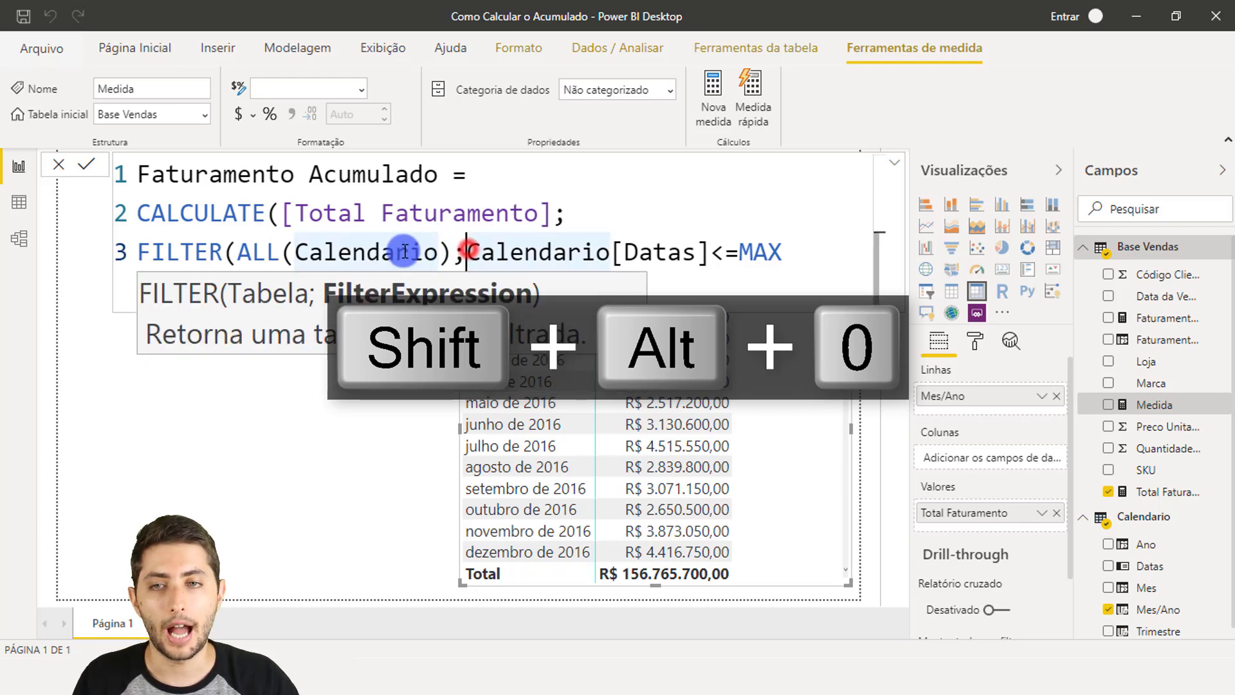
{"action": "left_click", "coordinate": [262, 248]}
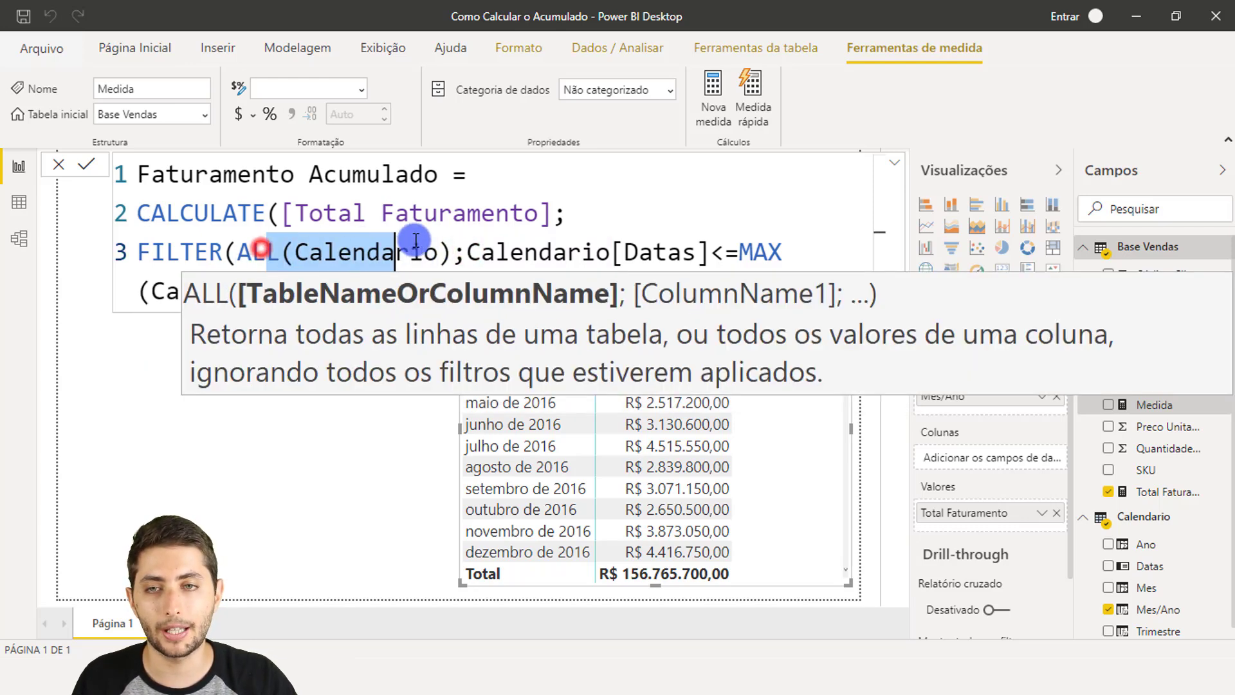
{"action": "left_click", "coordinate": [463, 251]}
{"action": "key", "text": "shift+alt+Return"}
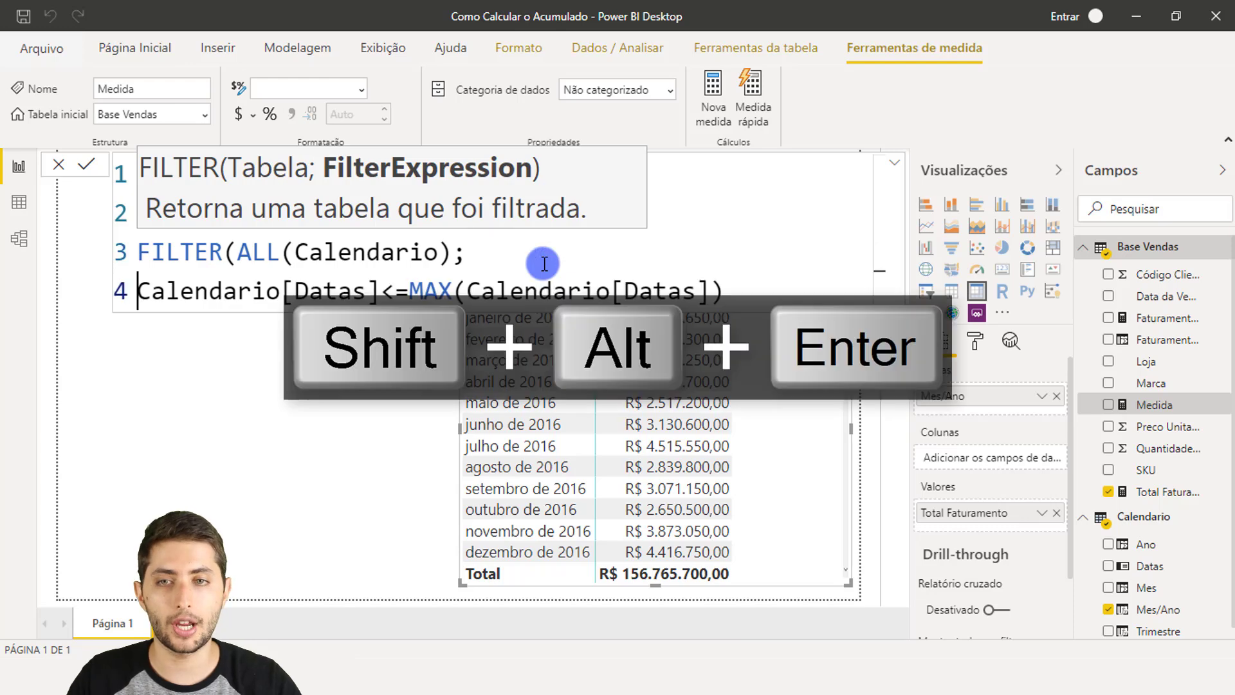
{"action": "left_click", "coordinate": [579, 250]}
{"action": "key", "text": "alt+Up"}
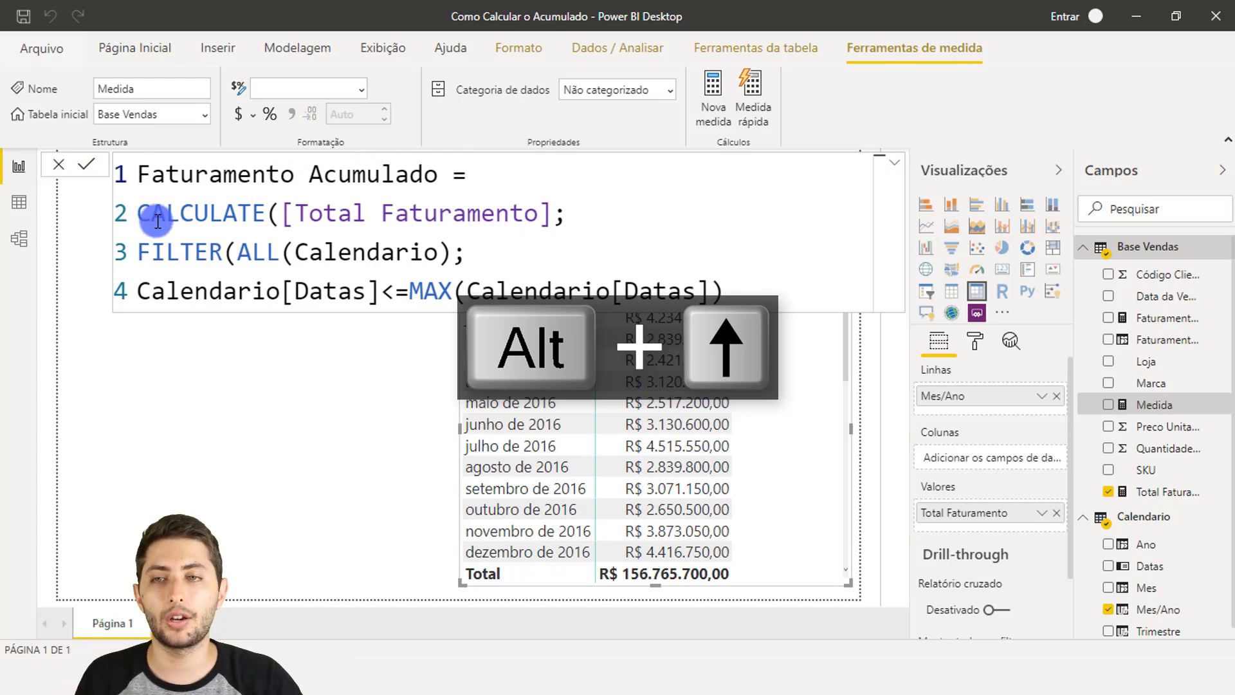
Review the measure's [Total Faturamento] expression, the FILTER over ALL(Calendario) and both Calendario[Datas] references in the condition.
{"action": "left_click_drag", "start_coordinate": [281, 218], "coordinate": [551, 207]}
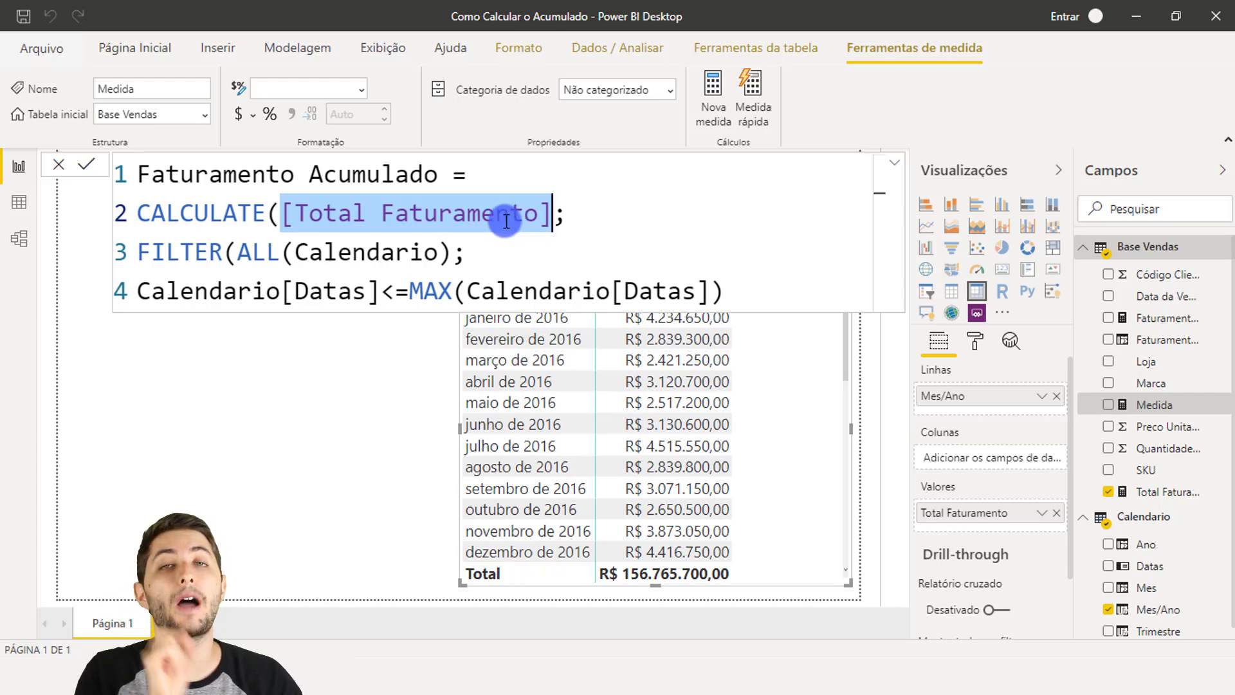
{"action": "left_click_drag", "start_coordinate": [137, 253], "coordinate": [414, 253]}
{"action": "left_click_drag", "start_coordinate": [250, 294], "coordinate": [366, 284]}
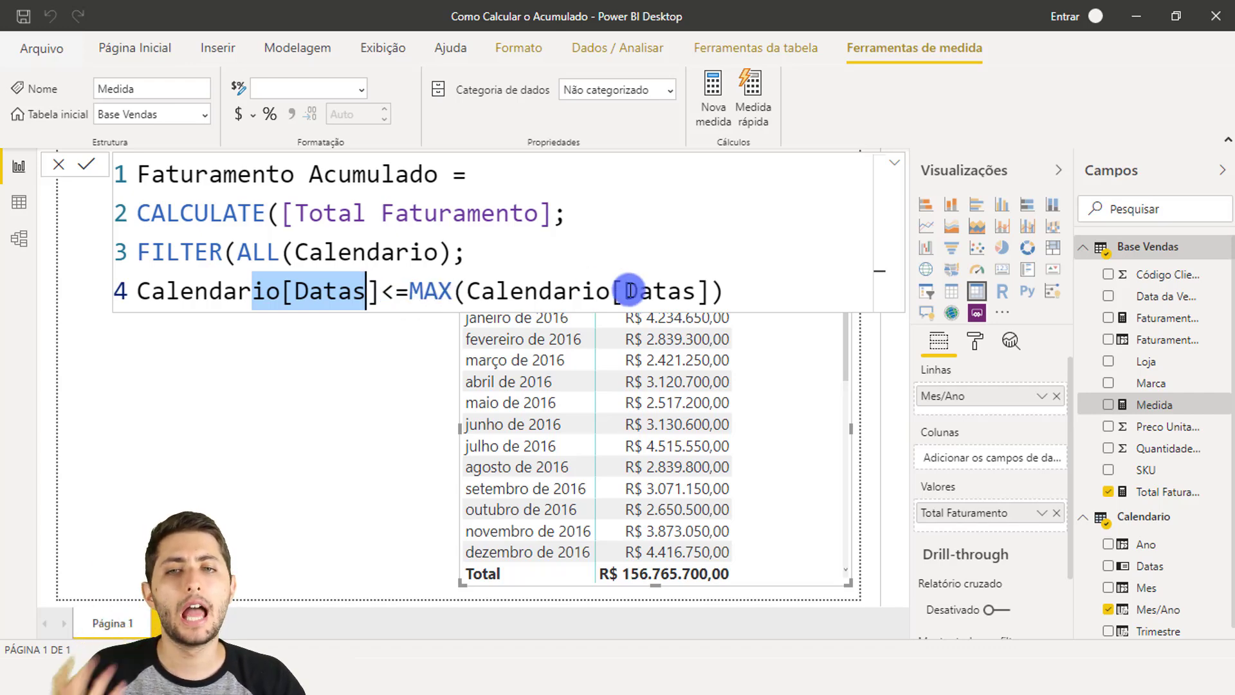
{"action": "left_click_drag", "start_coordinate": [598, 288], "coordinate": [716, 287]}
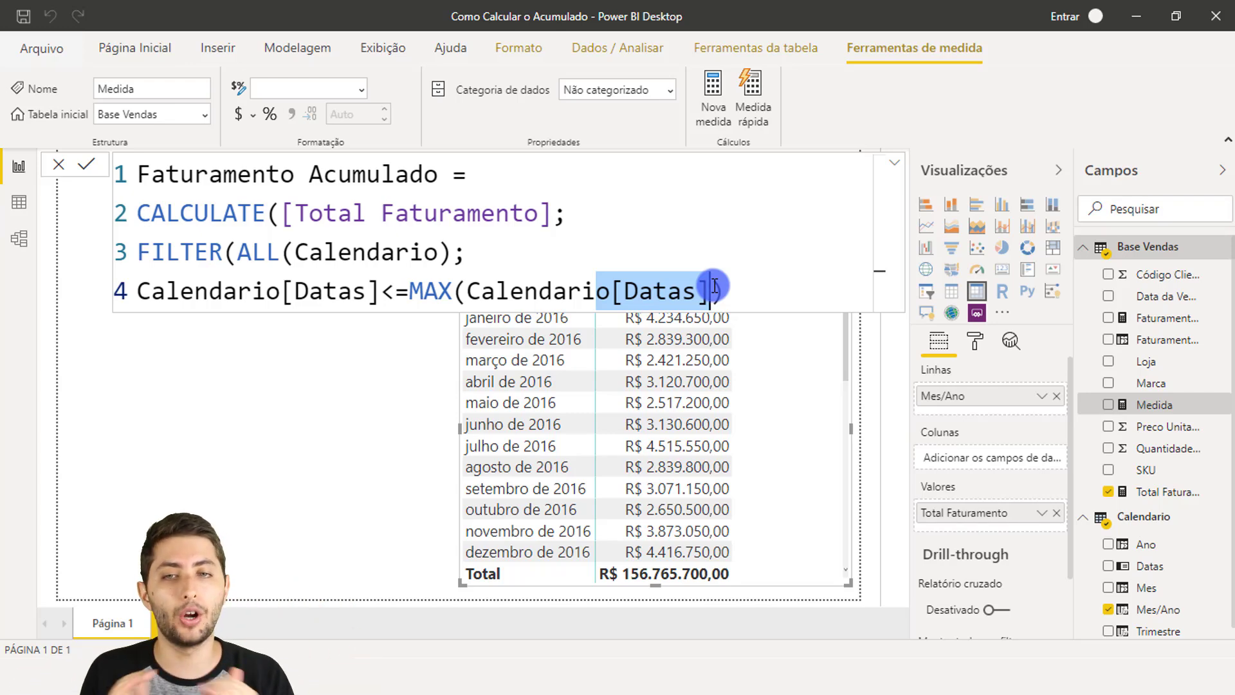
Examine how the MAX(Calendario[Datas]) condition applies to the matrix rows from janeiro to abril de 2016.
{"action": "key", "text": "ctrl+alt+2"}
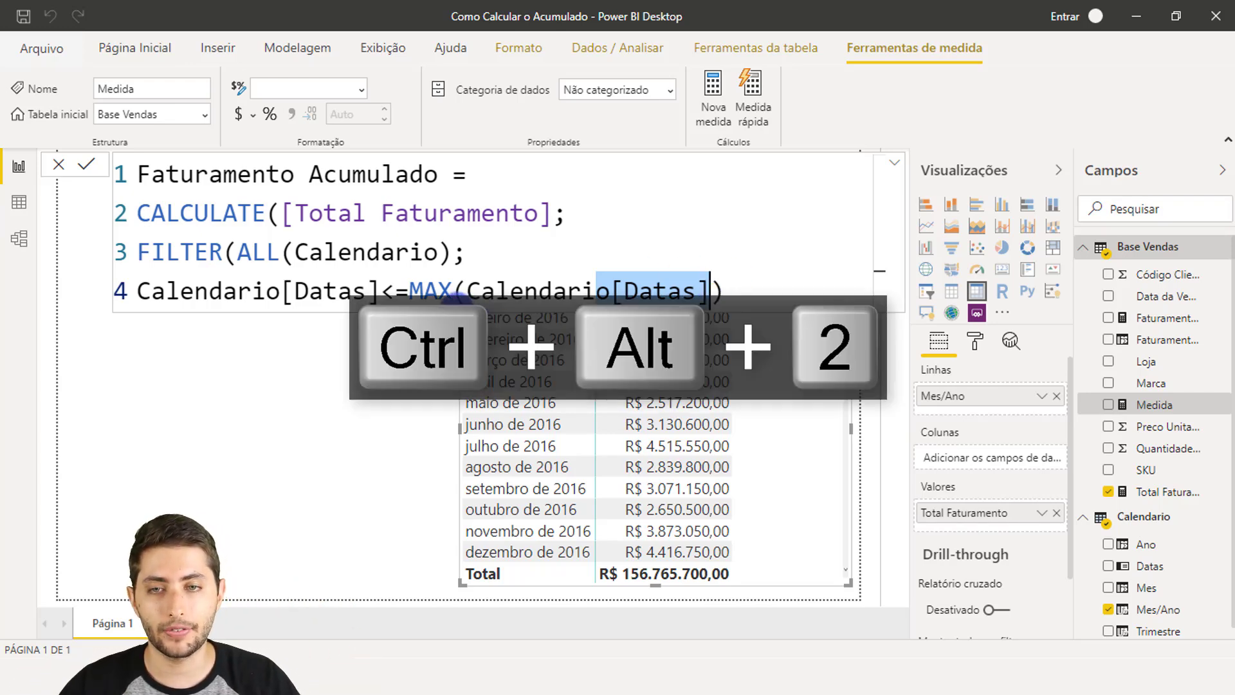
{"action": "mouse_move", "coordinate": [458, 310]}
{"action": "left_mouse_down"}
{"action": "mouse_move", "coordinate": [627, 374]}
{"action": "mouse_move", "coordinate": [751, 398]}
{"action": "left_mouse_up"}
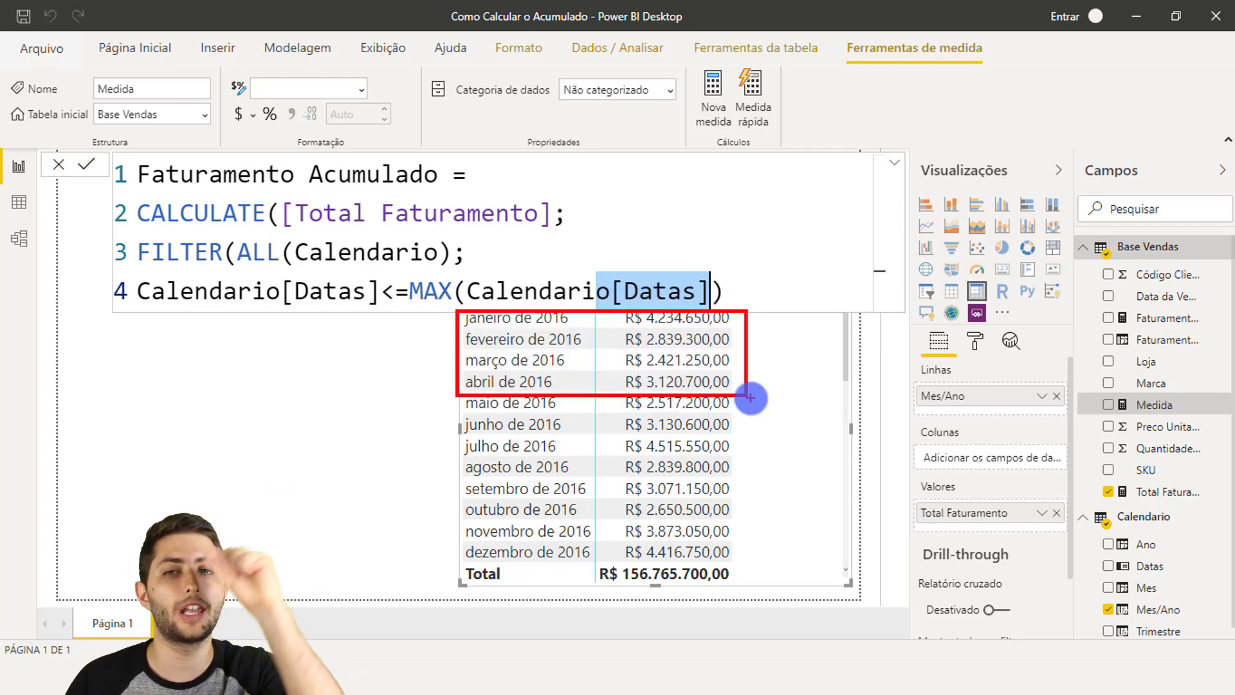
{"action": "key", "text": "alt+Escape"}
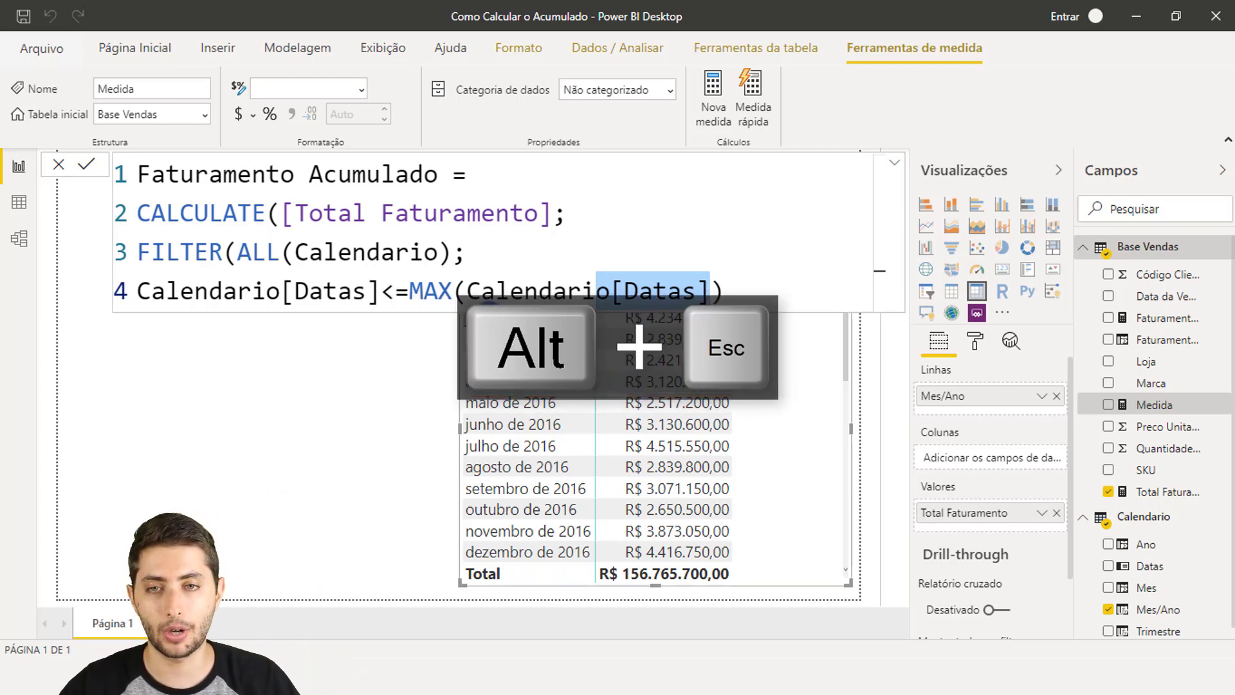
{"action": "key", "text": "ctrl+alt+2"}
{"action": "mouse_move", "coordinate": [484, 309]}
{"action": "left_mouse_down"}
{"action": "mouse_move", "coordinate": [506, 339]}
{"action": "mouse_move", "coordinate": [737, 328]}
{"action": "left_mouse_up"}
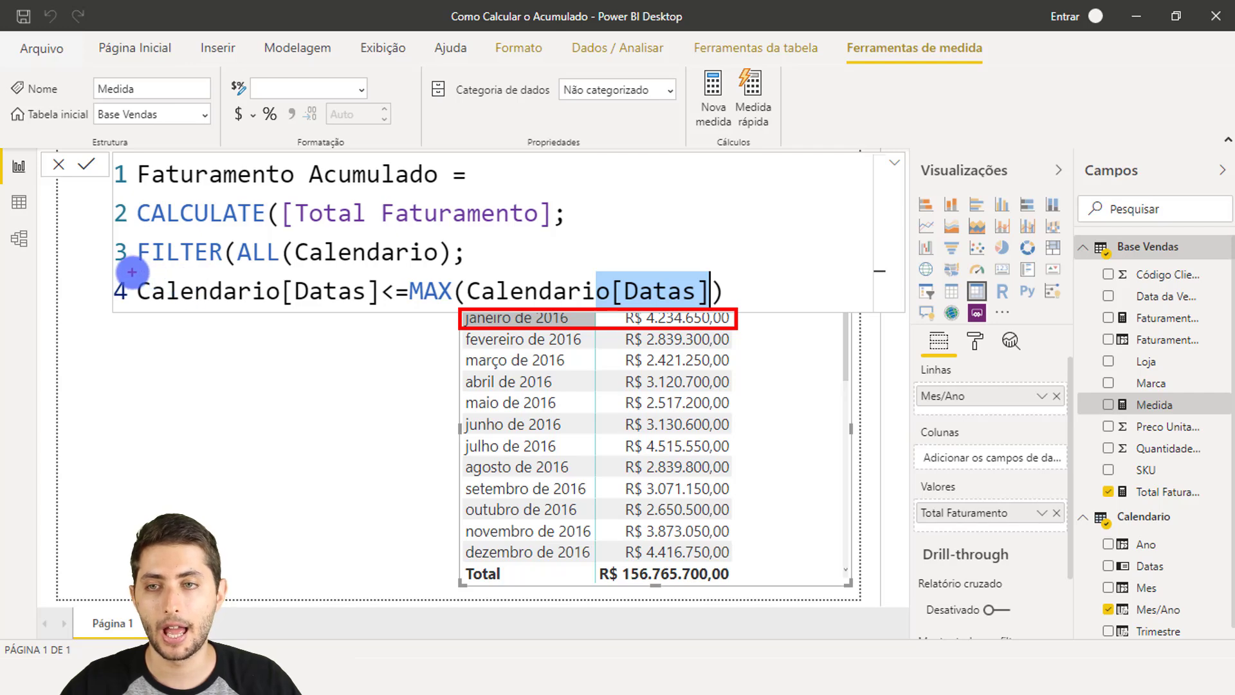
{"action": "mouse_move", "coordinate": [132, 272]}
{"action": "left_mouse_down"}
{"action": "mouse_move", "coordinate": [424, 302]}
{"action": "mouse_move", "coordinate": [662, 299]}
{"action": "mouse_move", "coordinate": [726, 312]}
{"action": "left_mouse_up"}
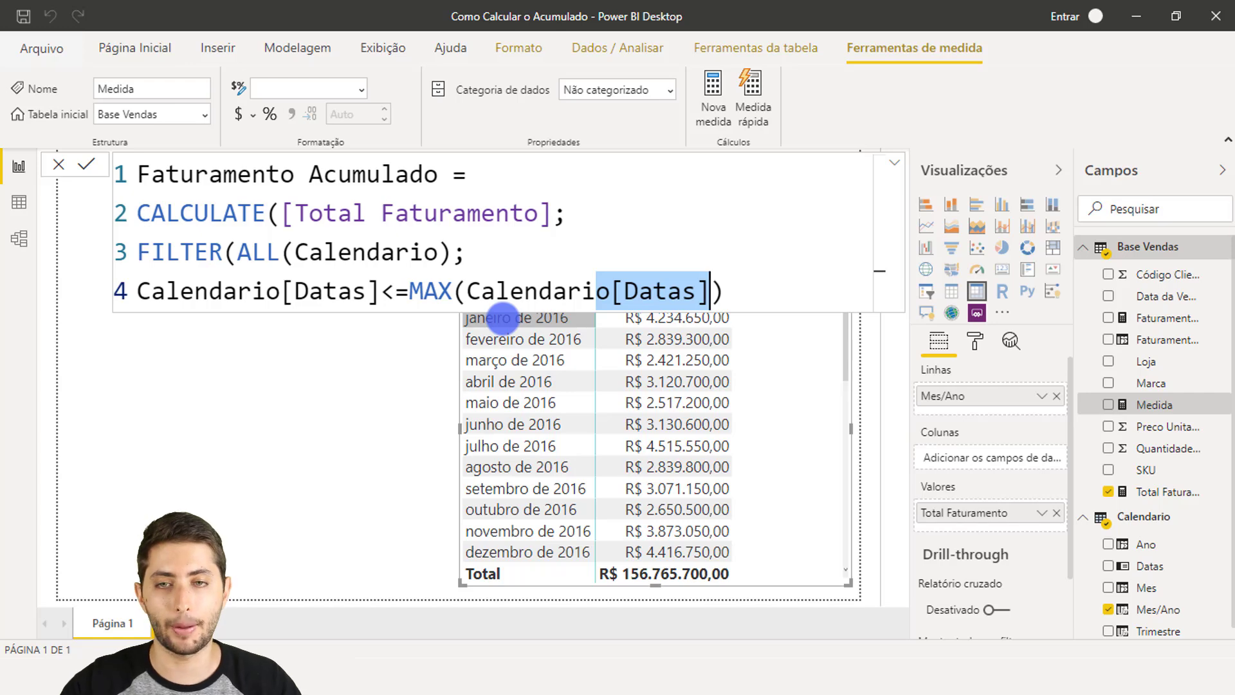
{"action": "key", "text": "ctrl+alt+2"}
{"action": "mouse_move", "coordinate": [455, 296]}
{"action": "left_mouse_down"}
{"action": "mouse_move", "coordinate": [566, 341]}
{"action": "mouse_move", "coordinate": [736, 358]}
{"action": "left_mouse_up"}
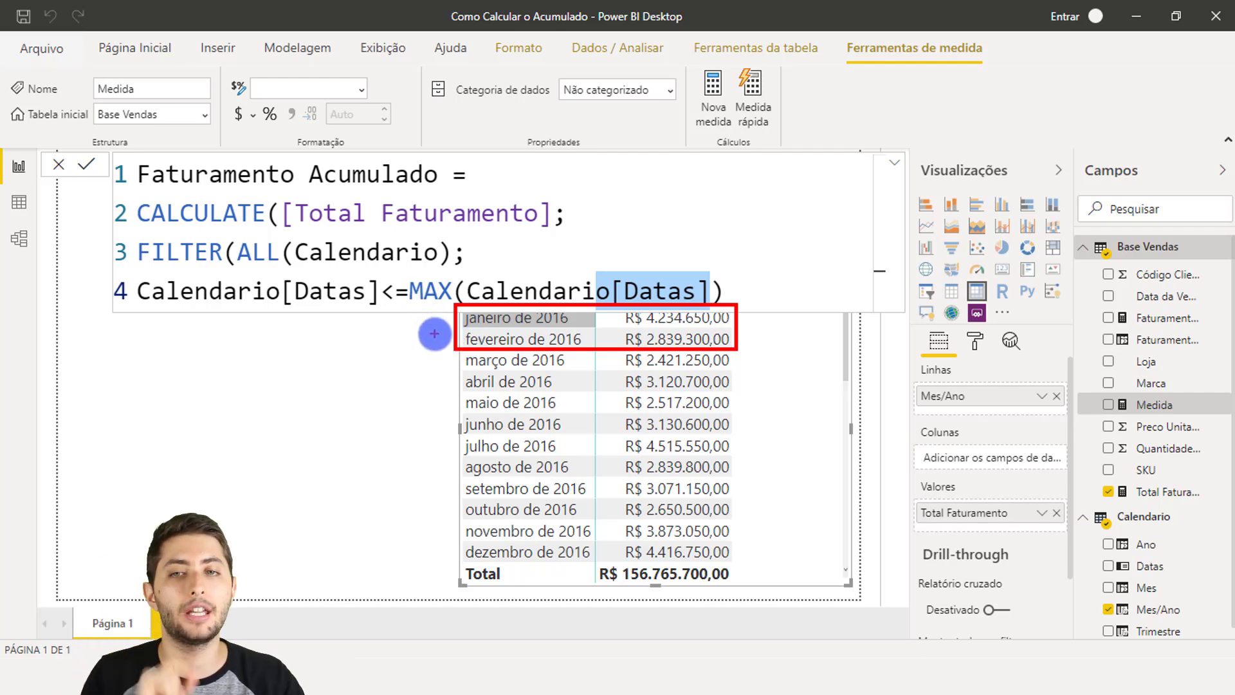
{"action": "mouse_move", "coordinate": [432, 319]}
{"action": "left_mouse_down"}
{"action": "mouse_move", "coordinate": [454, 318]}
{"action": "mouse_move", "coordinate": [439, 341]}
{"action": "mouse_move", "coordinate": [454, 339]}
{"action": "mouse_move", "coordinate": [456, 364]}
{"action": "left_mouse_up"}
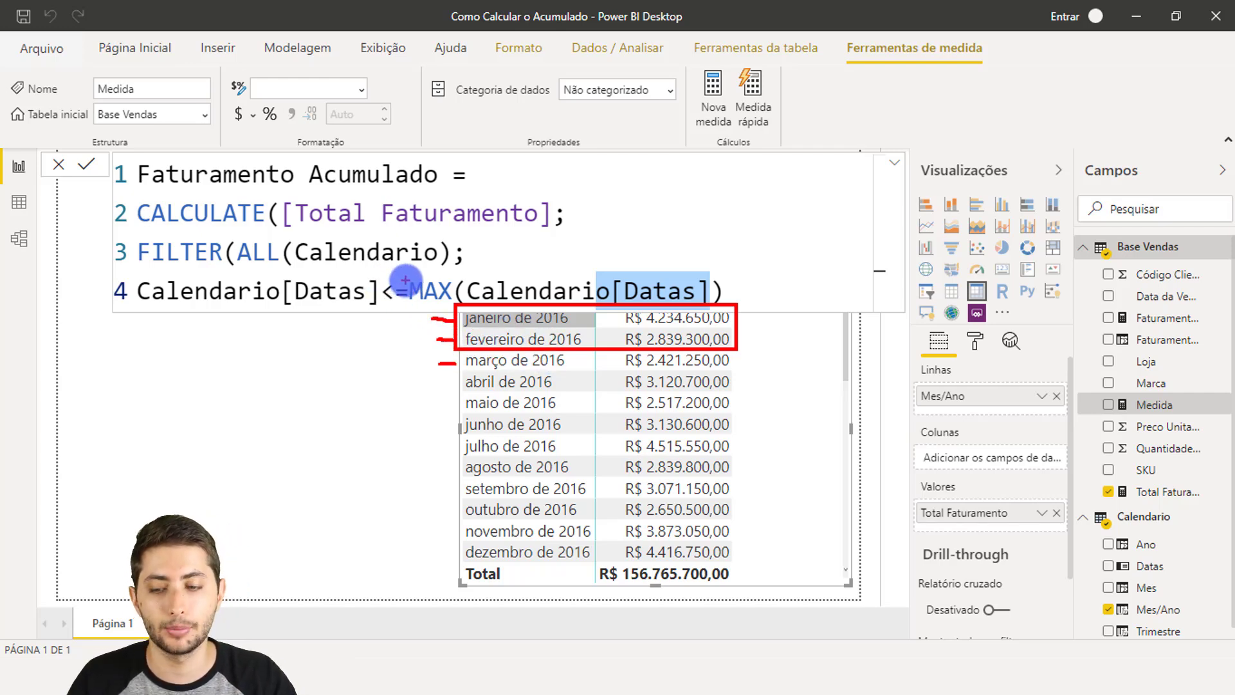
{"action": "left_click_drag", "start_coordinate": [579, 307], "coordinate": [706, 305]}
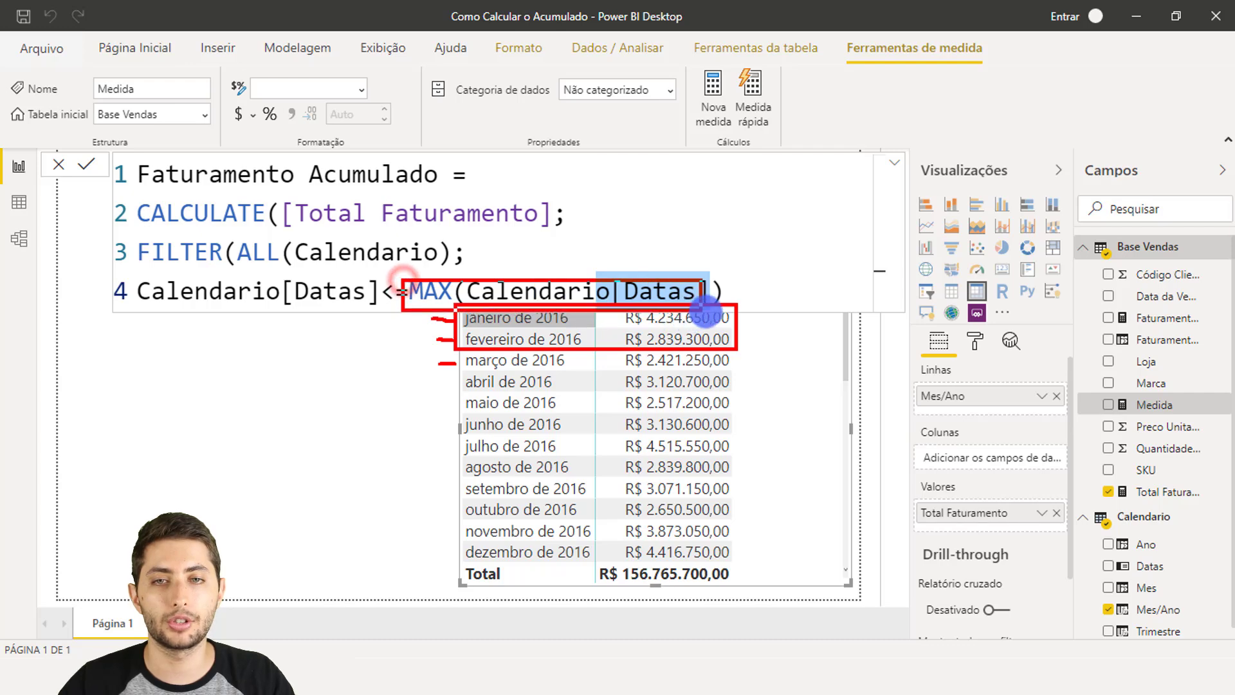
{"action": "key", "text": "alt+Escape"}
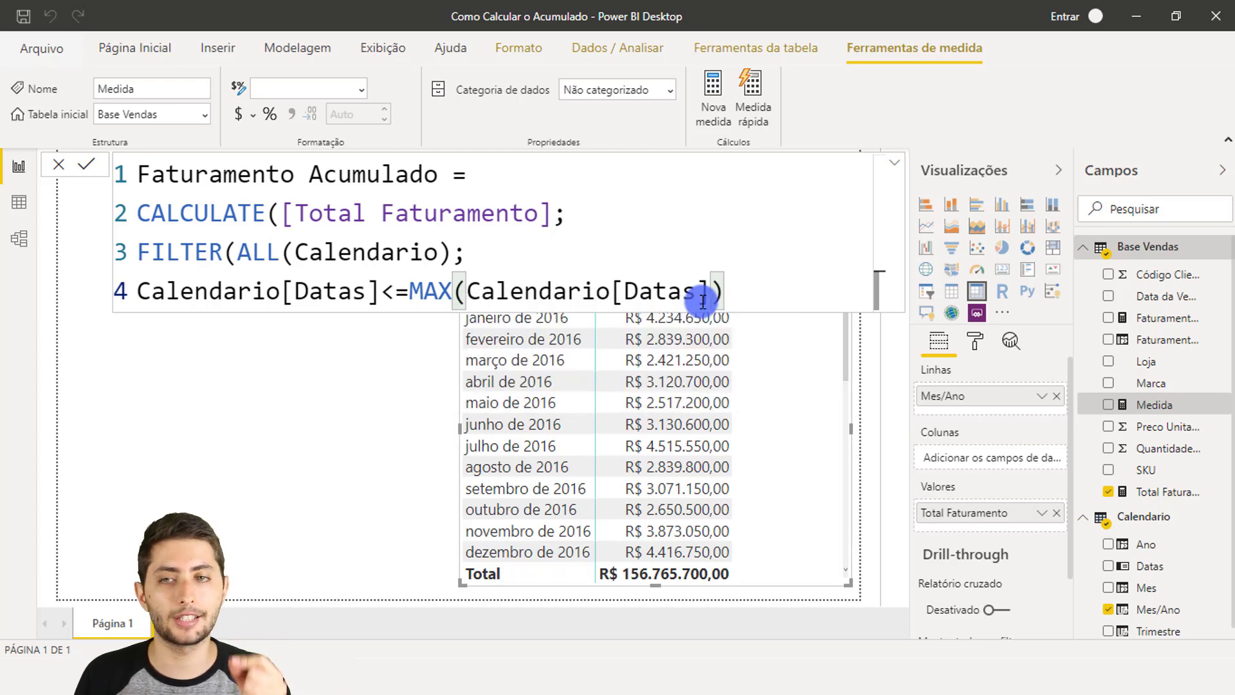
Close the FILTER and CALCULATE parentheses and commit the Faturamento Acumulado measure.
{"action": "left_click", "coordinate": [274, 302]}
{"action": "type", "text": ")"}
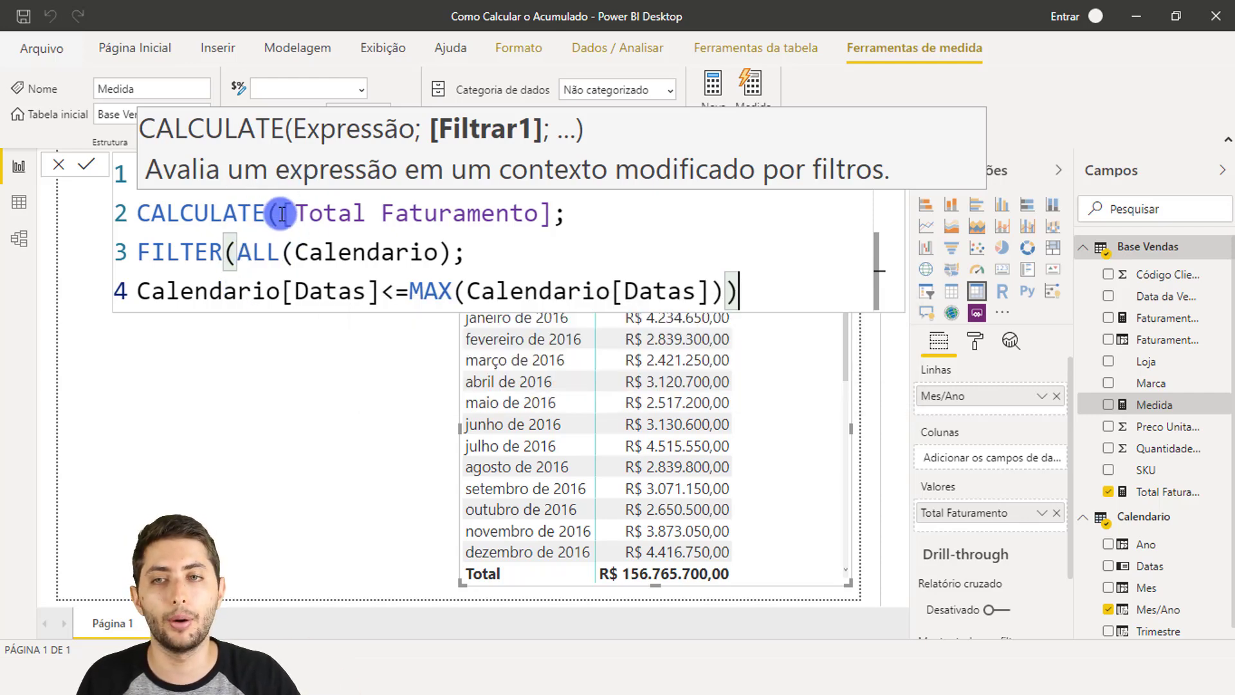
{"action": "type", "text": ")"}
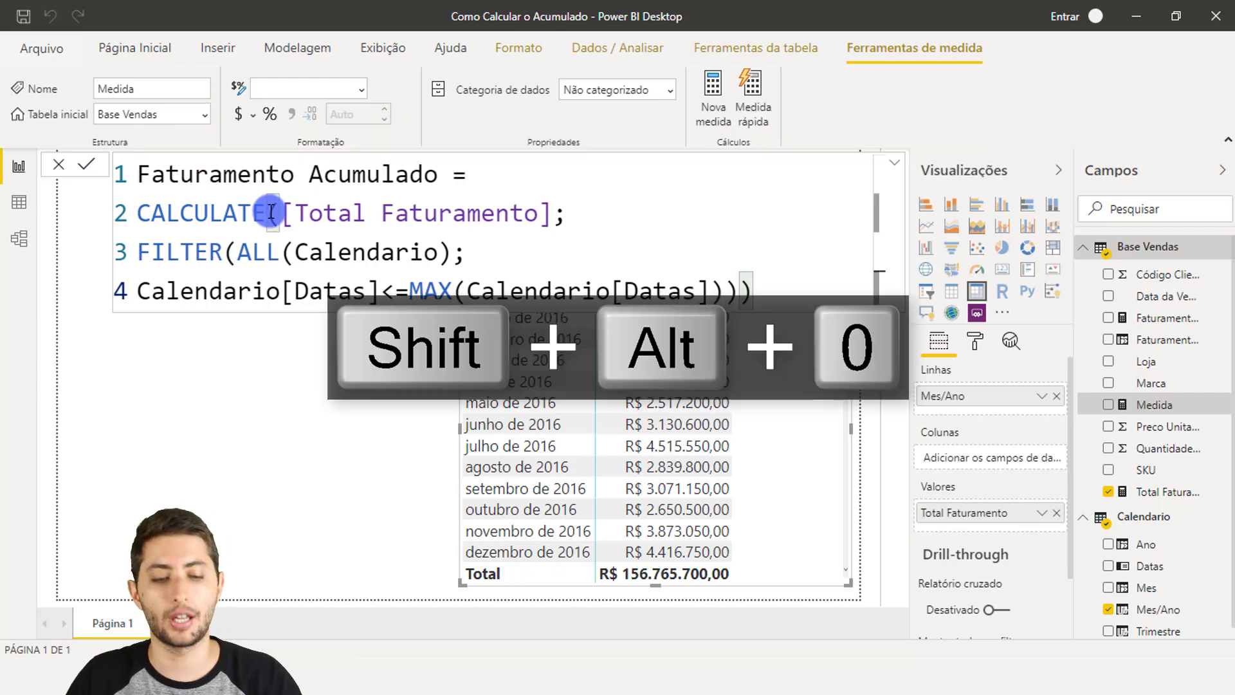
{"action": "key", "text": "alt+Return"}
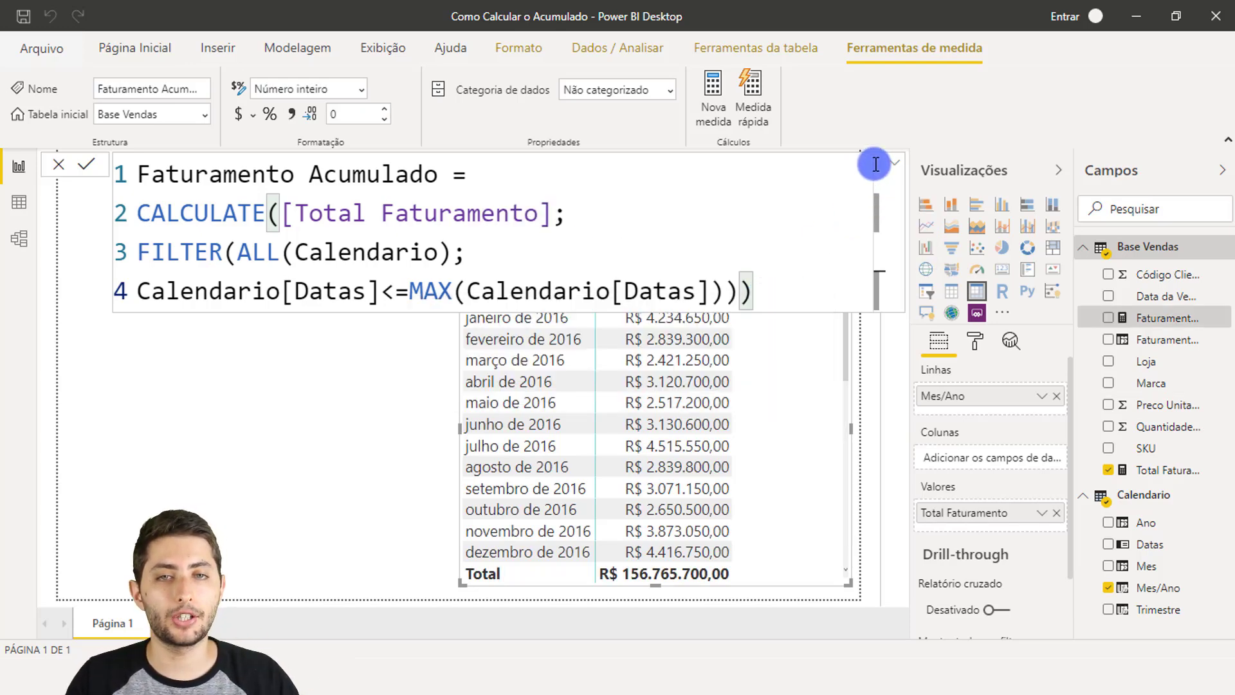
{"action": "key", "text": "alt+Escape"}
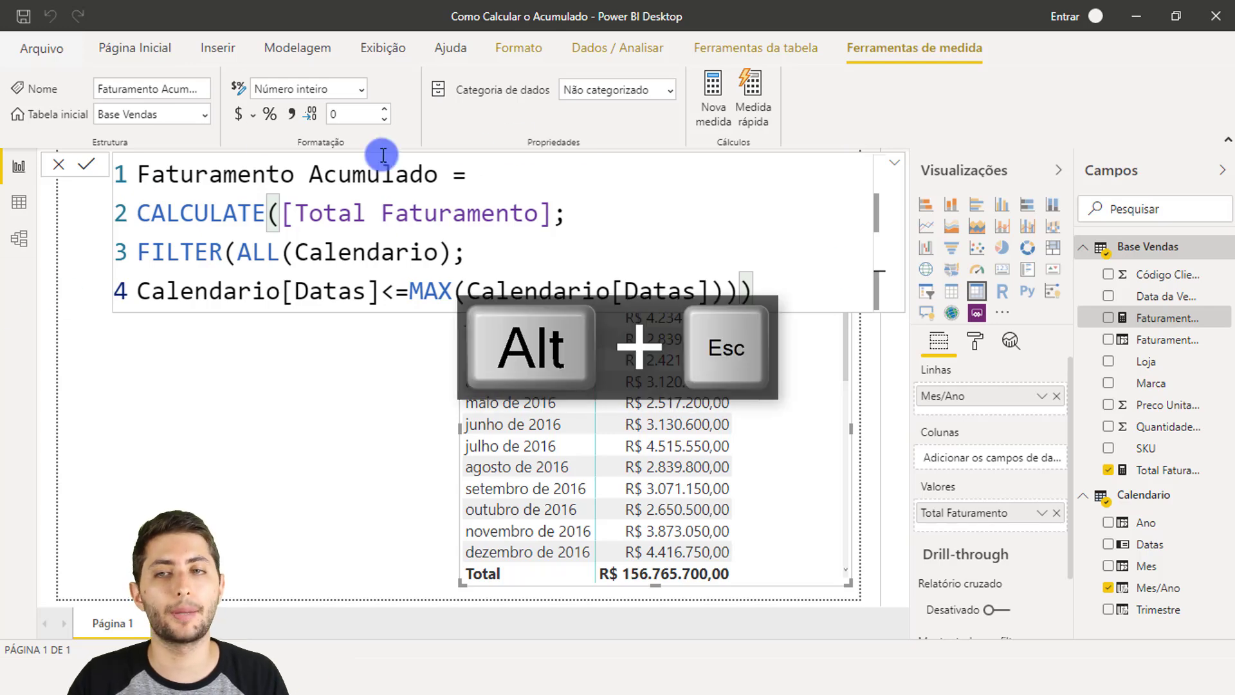
Add the Faturamento Acumulado measure to the matrix values and reposition and widen the matrix to fit the whole column.
{"action": "left_click_drag", "start_coordinate": [790, 429], "coordinate": [528, 412]}
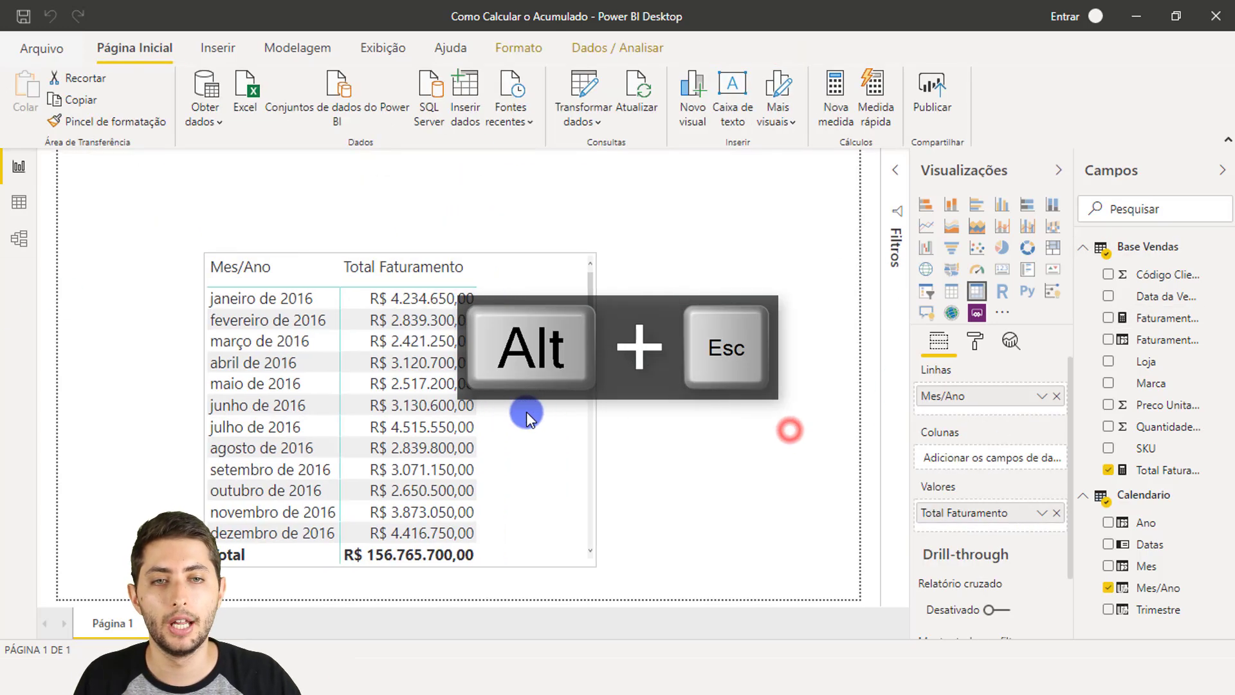
{"action": "left_click_drag", "start_coordinate": [1074, 329], "coordinate": [1037, 337]}
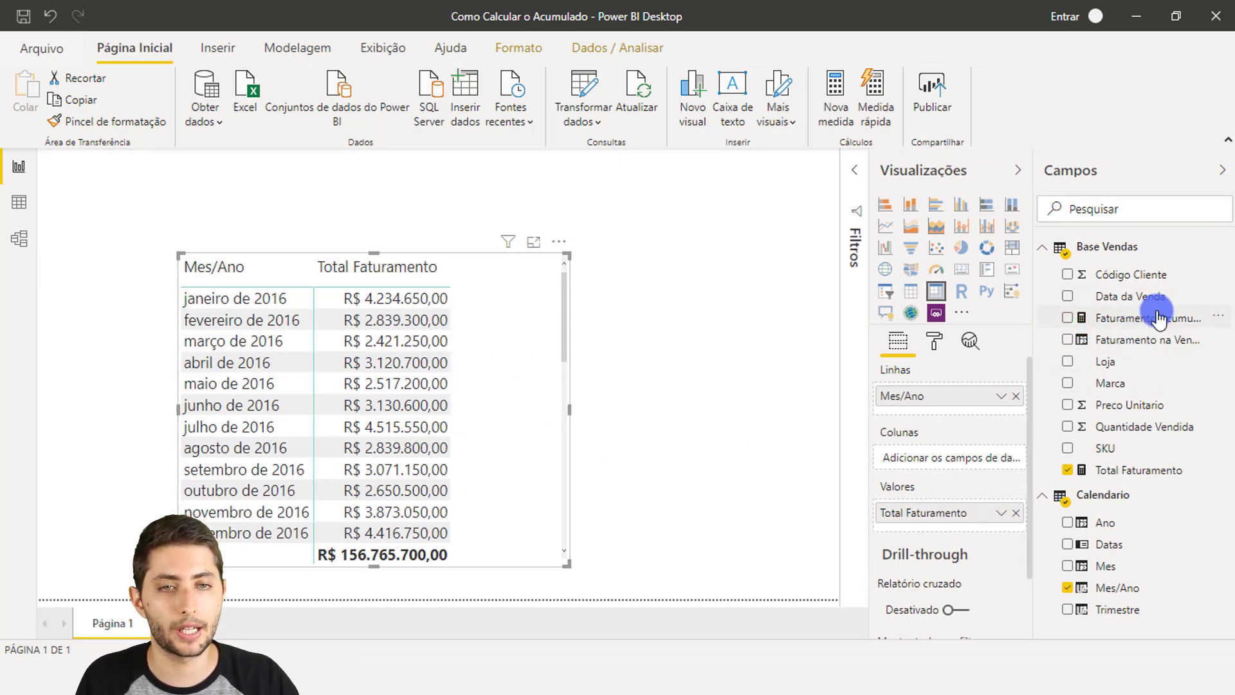
{"action": "left_click_drag", "start_coordinate": [1157, 318], "coordinate": [973, 515]}
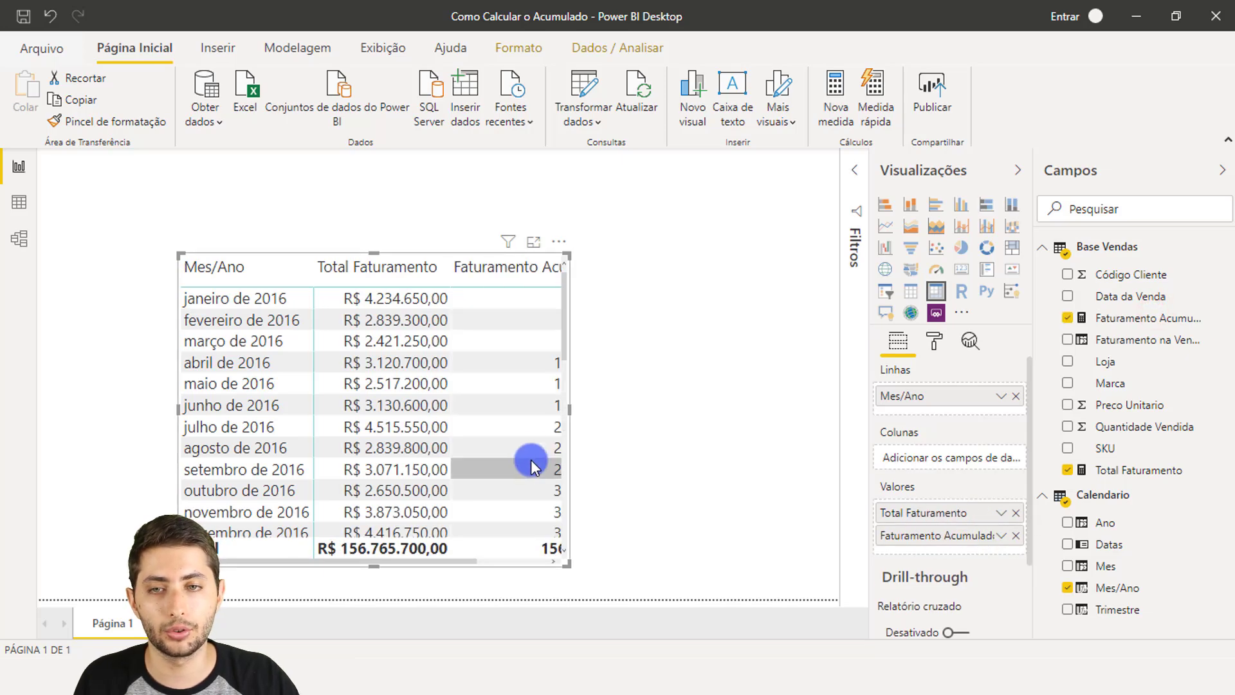
{"action": "left_click_drag", "start_coordinate": [571, 412], "coordinate": [665, 400]}
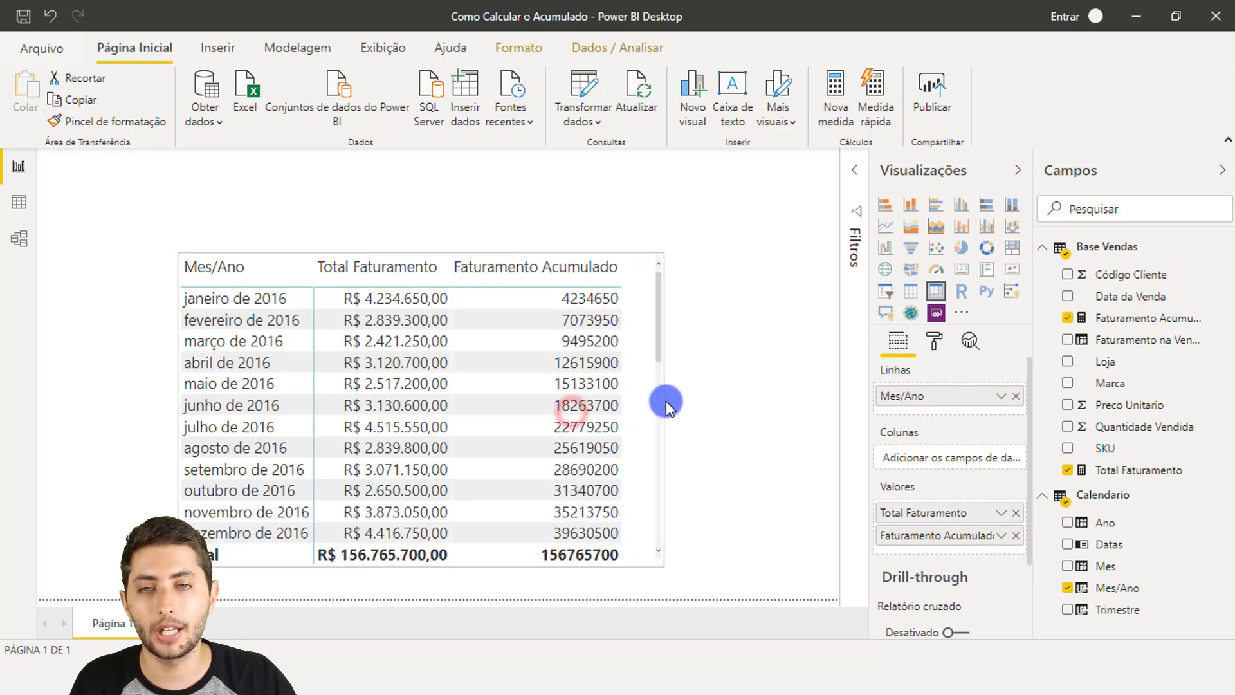
{"action": "left_click", "coordinate": [666, 401]}
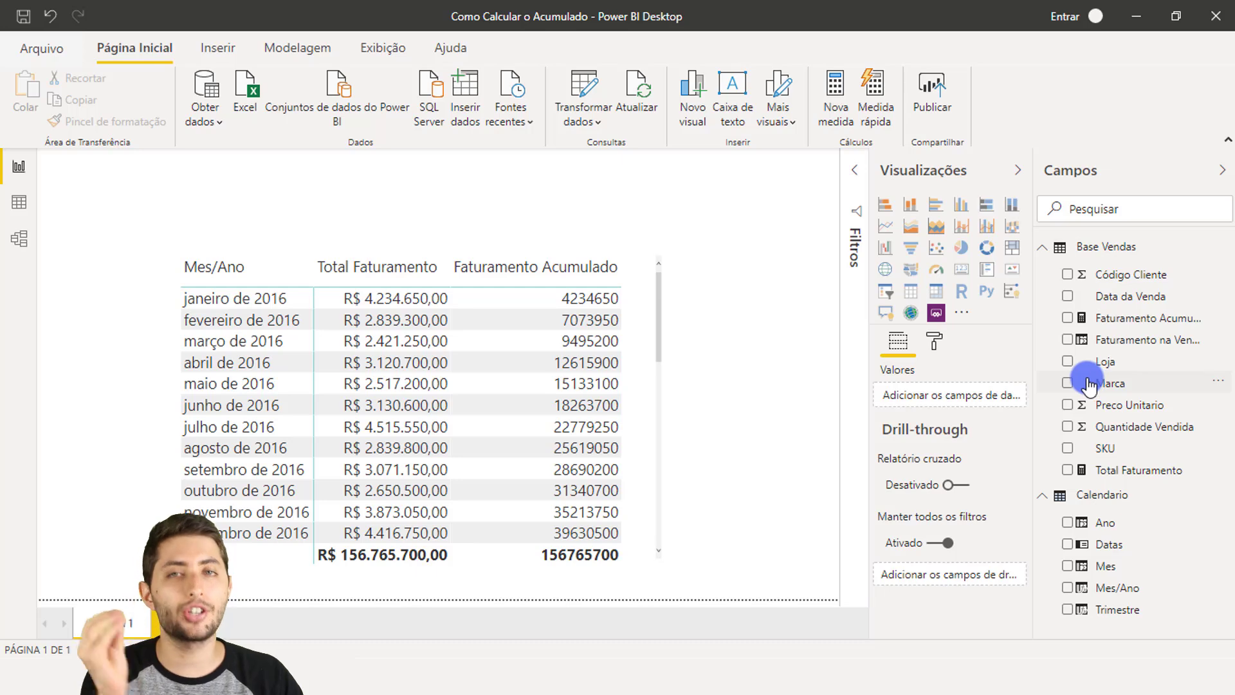
Format the Faturamento Acumulado measure as Moeda Geral currency with 2 decimal places.
{"action": "left_click", "coordinate": [1144, 325]}
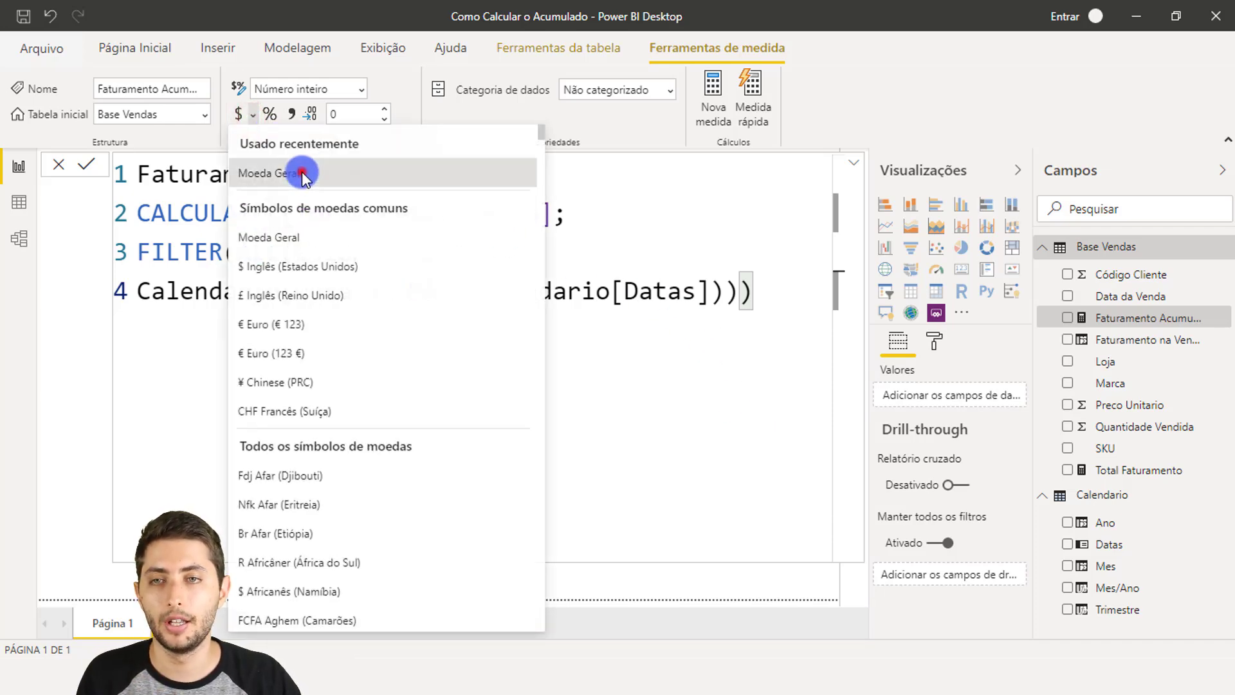
{"action": "left_click", "coordinate": [308, 171]}
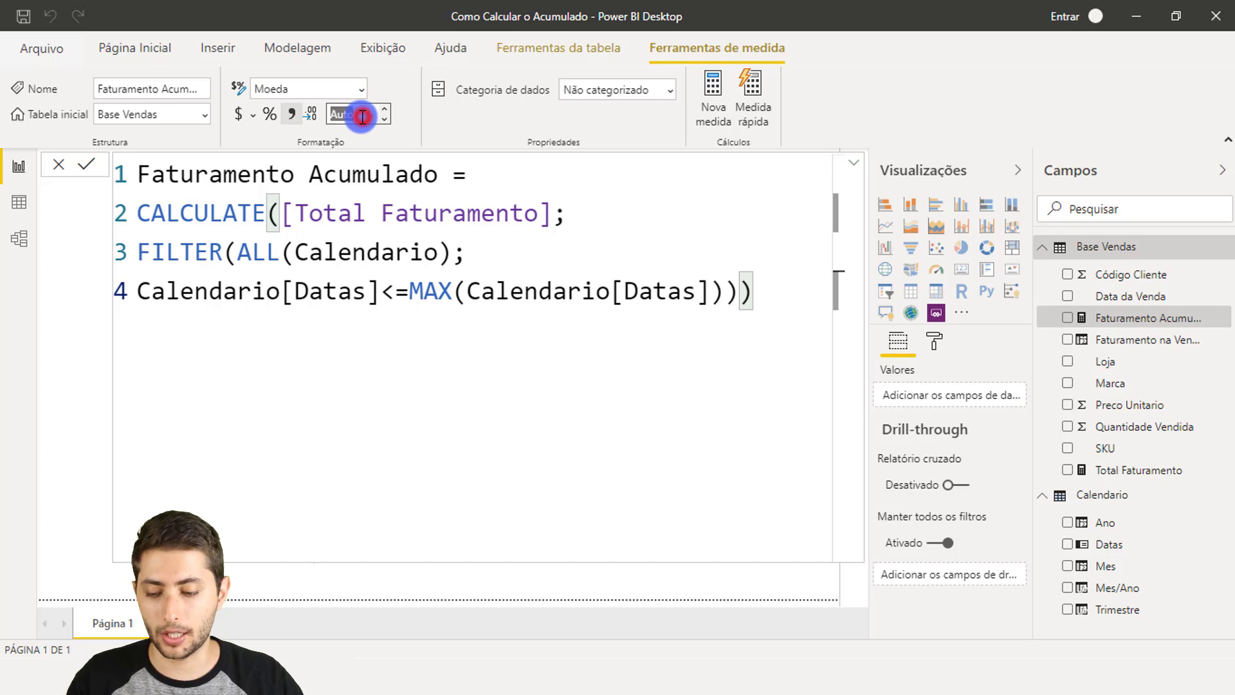
{"action": "type", "text": "2"}
{"action": "key", "text": "Return"}
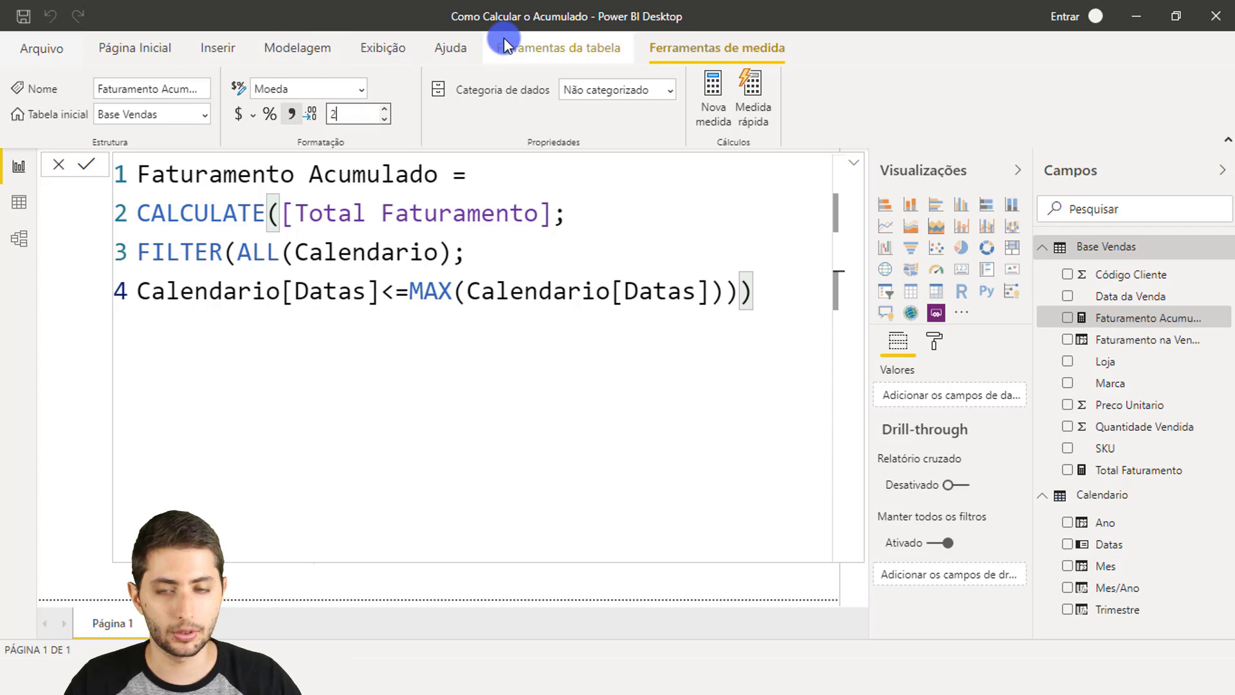
{"action": "key", "text": "alt+Return"}
{"action": "key", "text": "alt+Escape"}
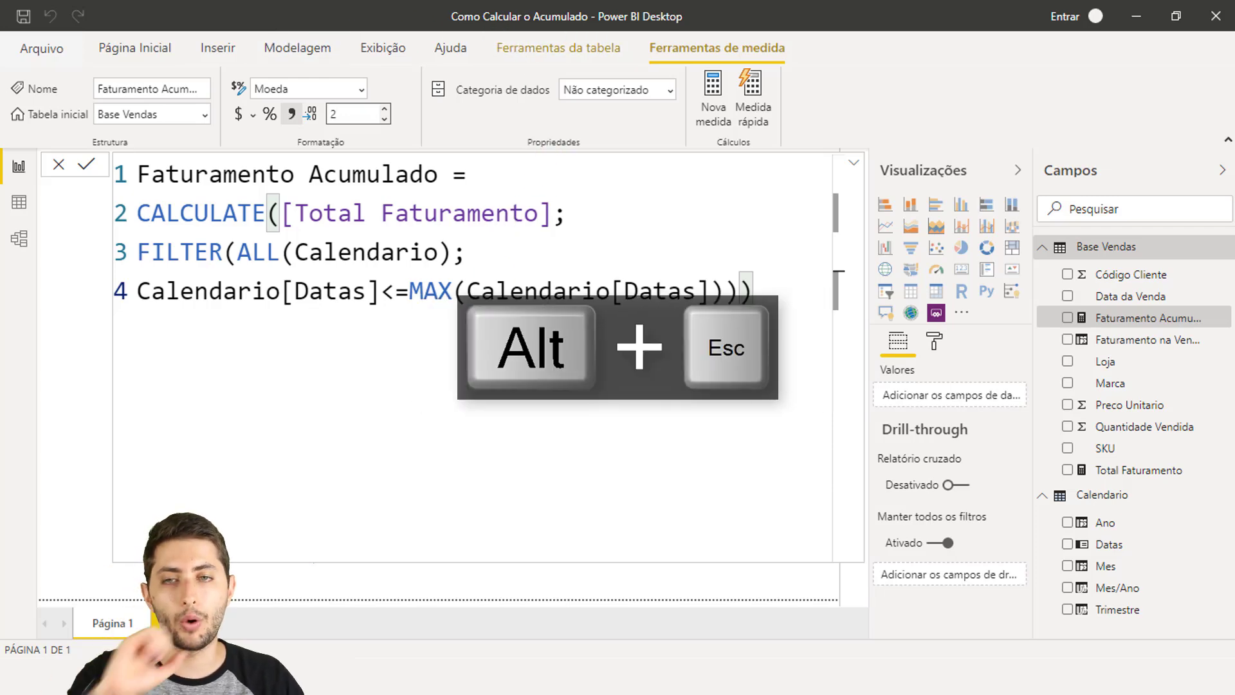
{"action": "key", "text": "alt+Escape"}
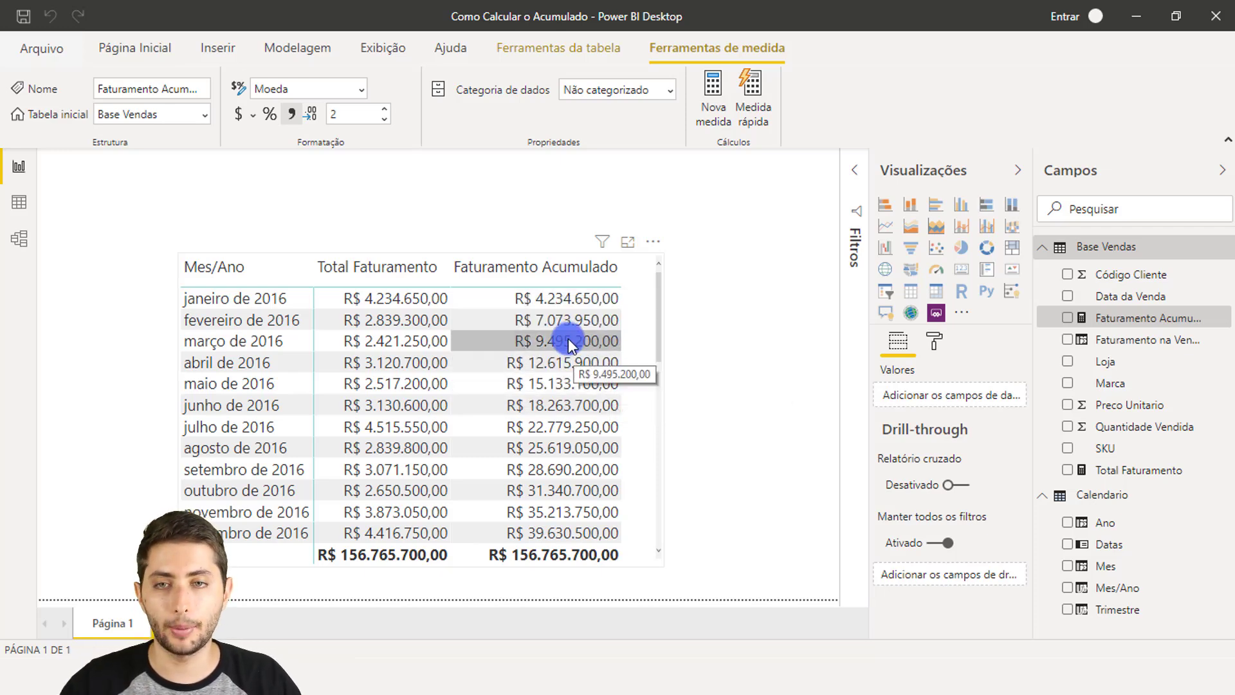
Compare Faturamento Acumulado with the monthly Total Faturamento values for janeiro, fevereiro and março de 2016.
{"action": "key", "text": "ctrl+alt+2"}
{"action": "left_click_drag", "start_coordinate": [321, 284], "coordinate": [648, 306]}
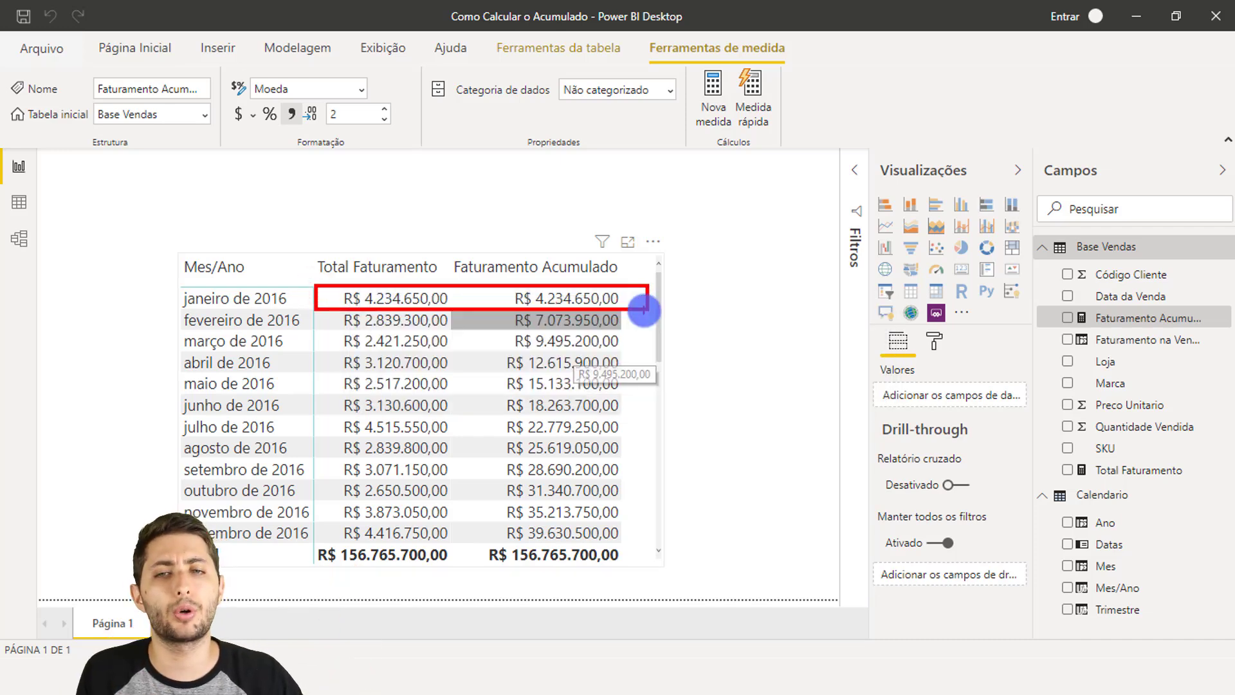
{"action": "key", "text": "Escape"}
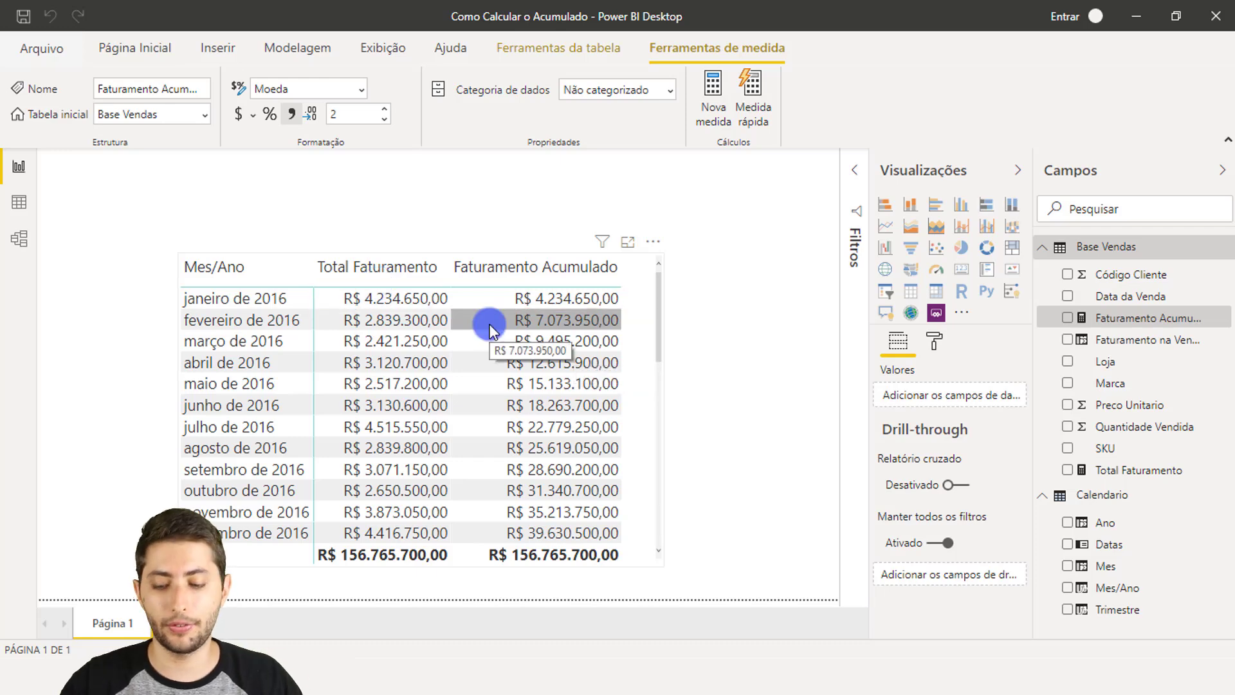
{"action": "key", "text": "ctrl+alt+2"}
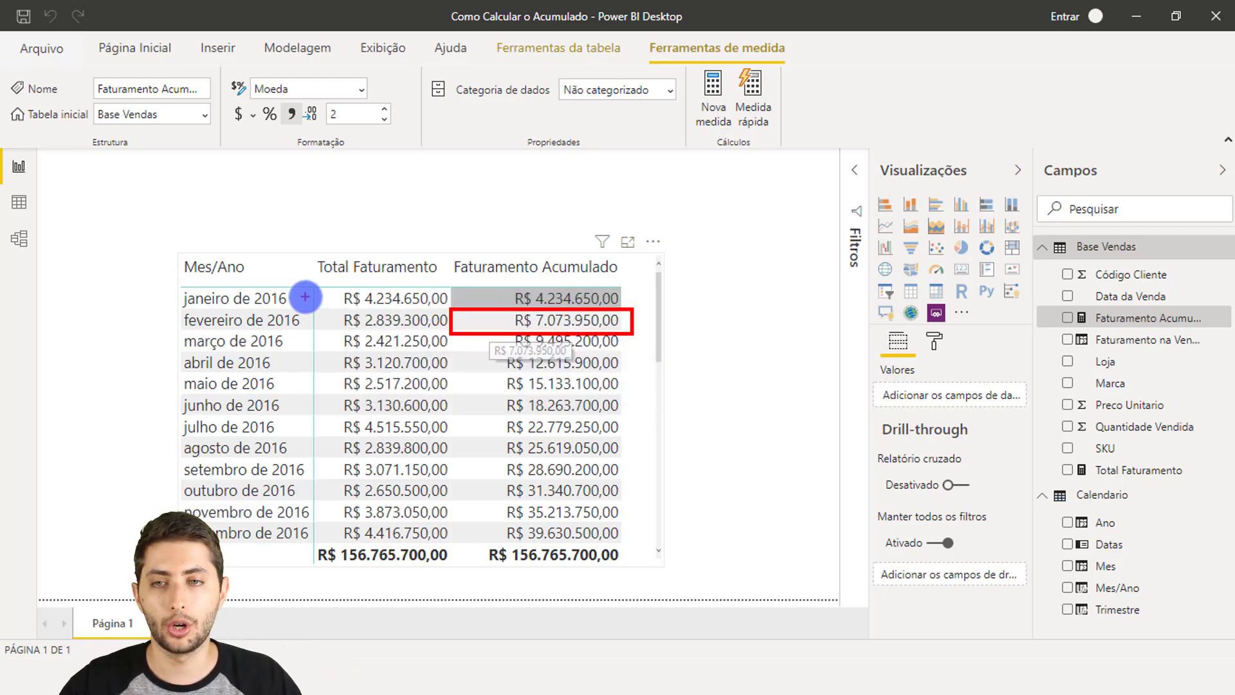
{"action": "left_click_drag", "start_coordinate": [314, 284], "coordinate": [442, 335]}
{"action": "key", "text": "alt+Escape"}
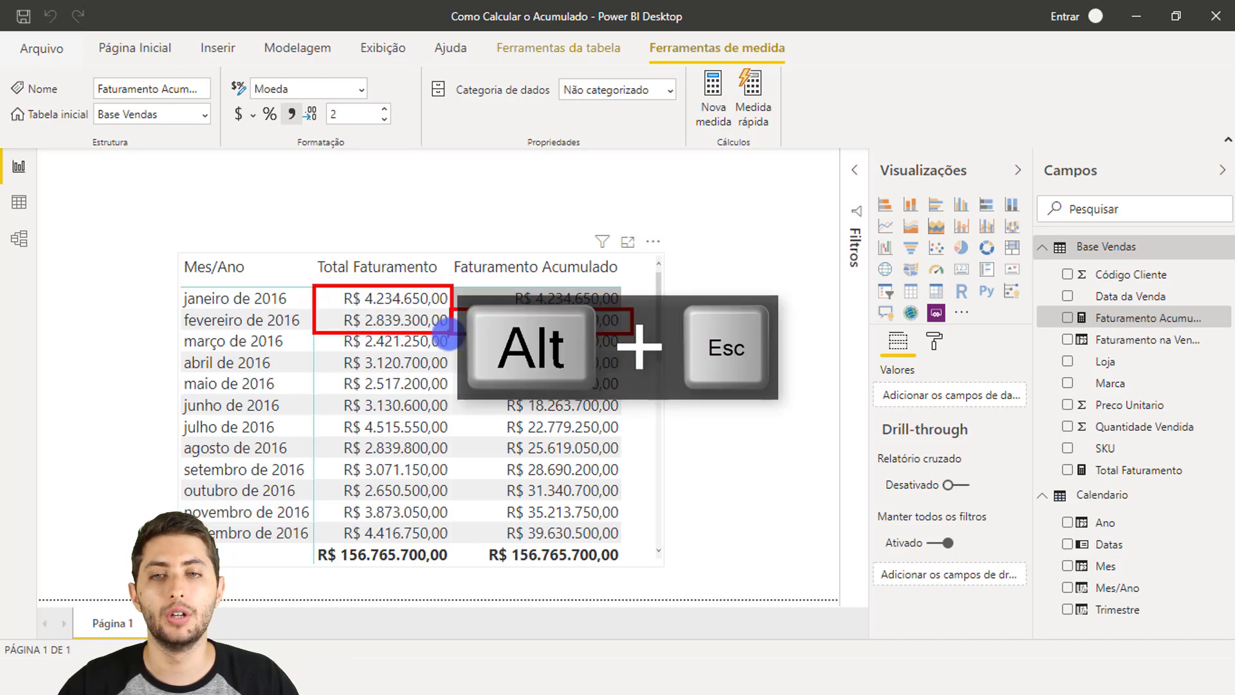
{"action": "key", "text": "ctrl+alt+2"}
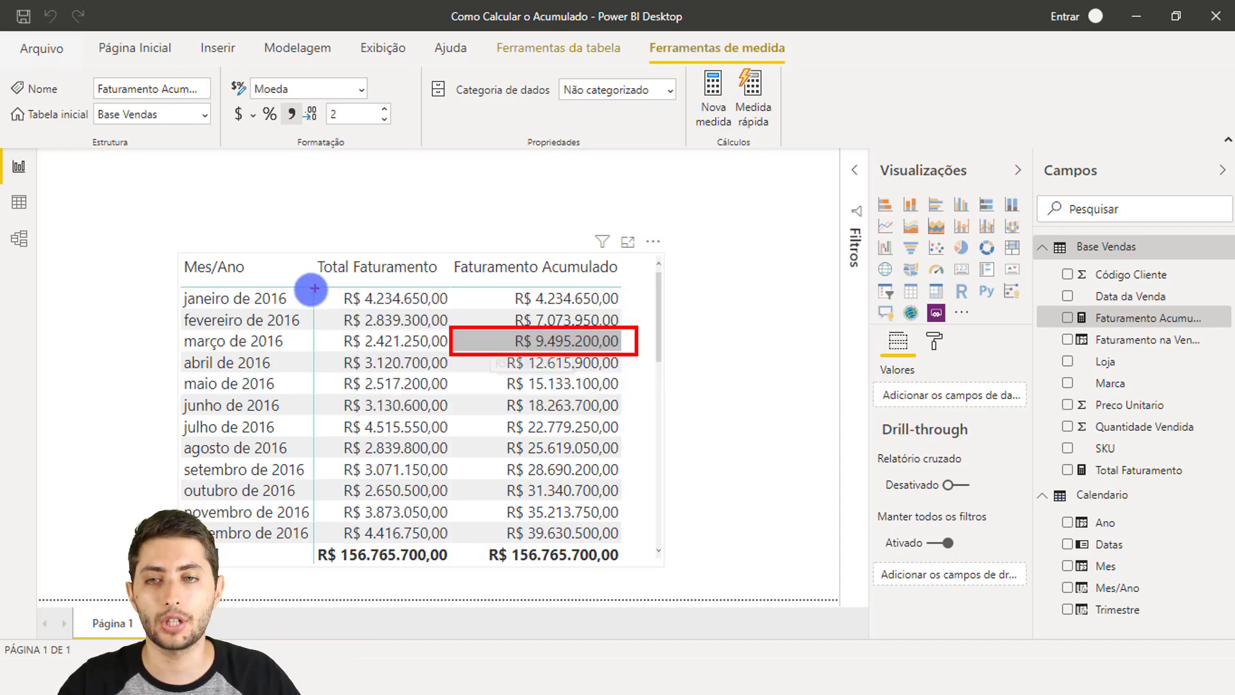
{"action": "left_click_drag", "start_coordinate": [309, 288], "coordinate": [455, 357]}
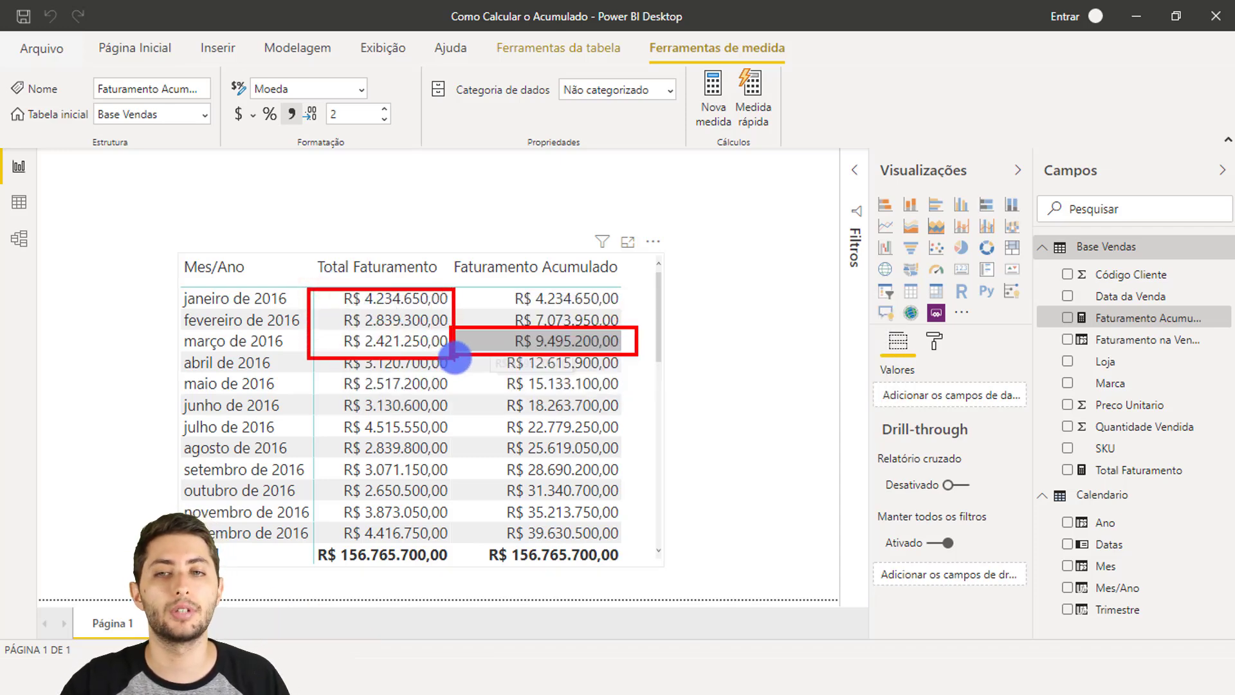
{"action": "key", "text": "alt+Escape"}
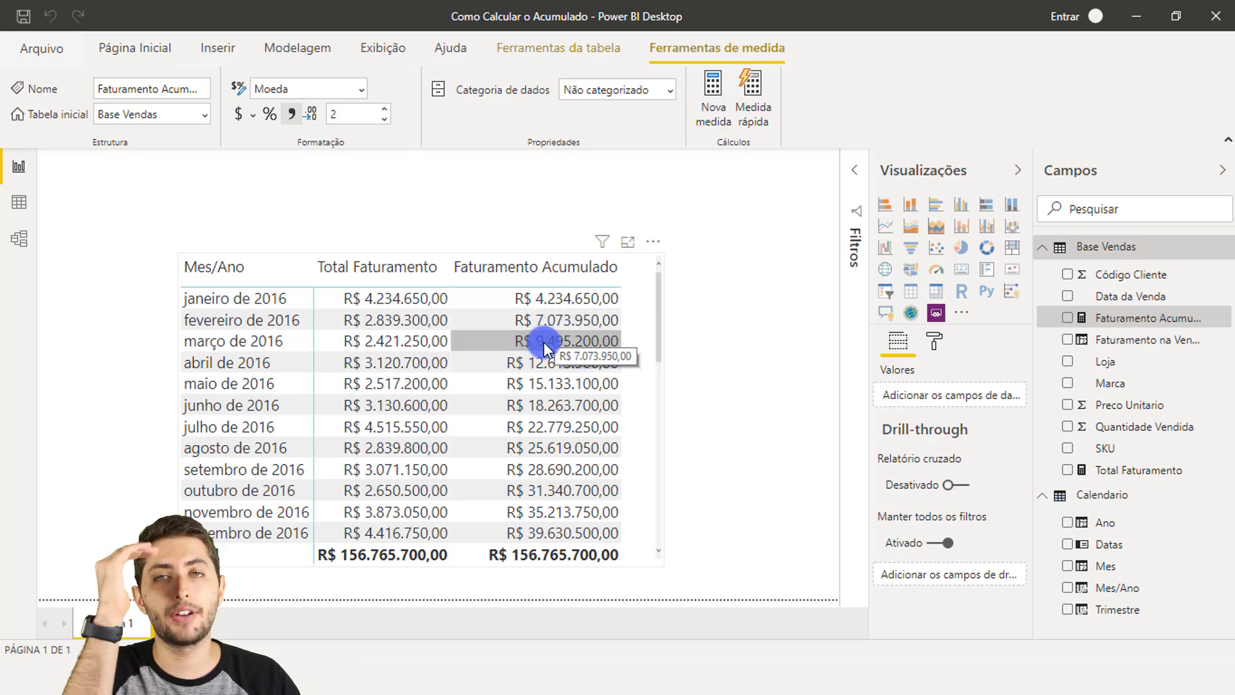
Check how Faturamento Acumulado carries over from the 2016 months into the 2017 months of the matrix.
{"action": "scroll", "coordinate": [540, 362], "scroll_direction": "down", "scroll_amount": 2}
{"action": "scroll", "coordinate": [527, 385], "scroll_direction": "down", "scroll_amount": 1}
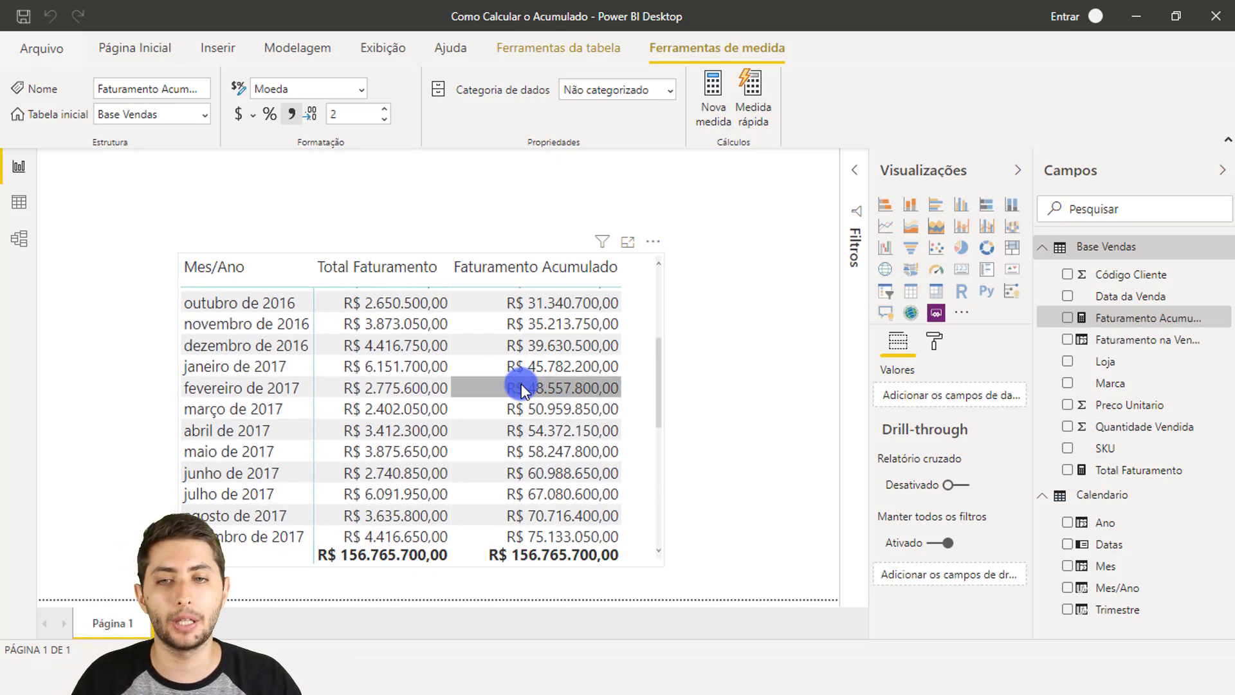
{"action": "scroll", "coordinate": [521, 389], "scroll_direction": "down", "scroll_amount": 3}
{"action": "scroll", "coordinate": [527, 444], "scroll_direction": "up", "scroll_amount": 2}
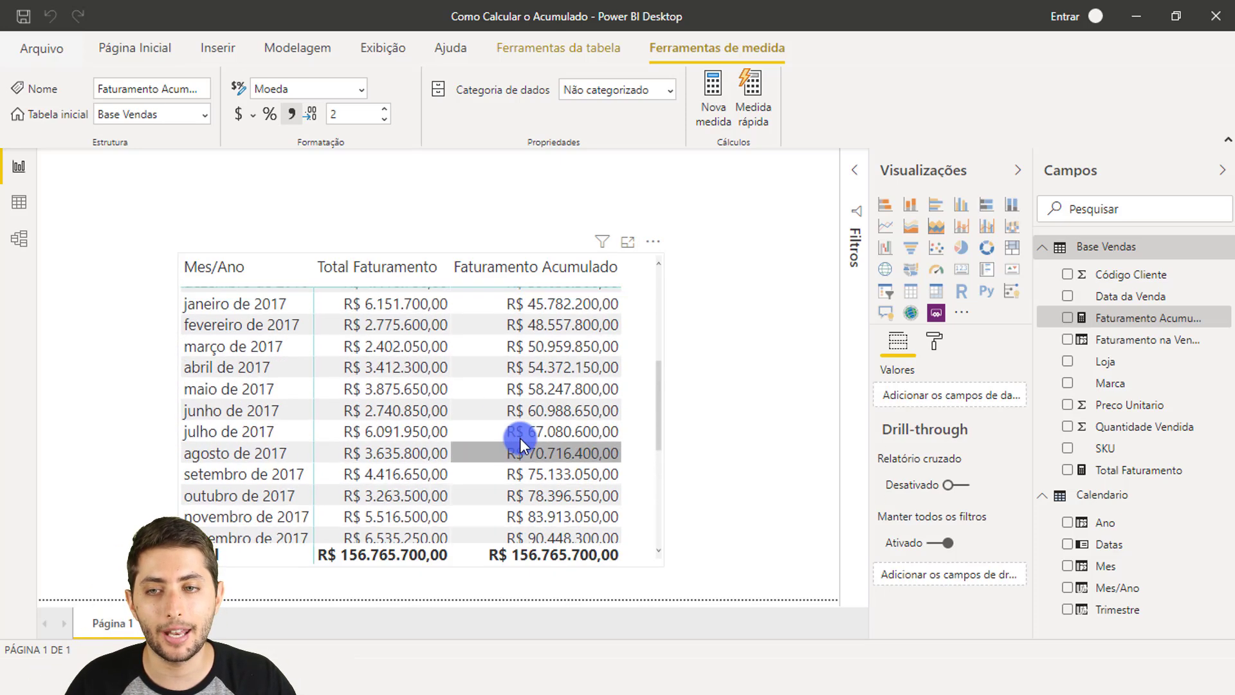
{"action": "scroll", "coordinate": [489, 438], "scroll_direction": "up", "scroll_amount": 2}
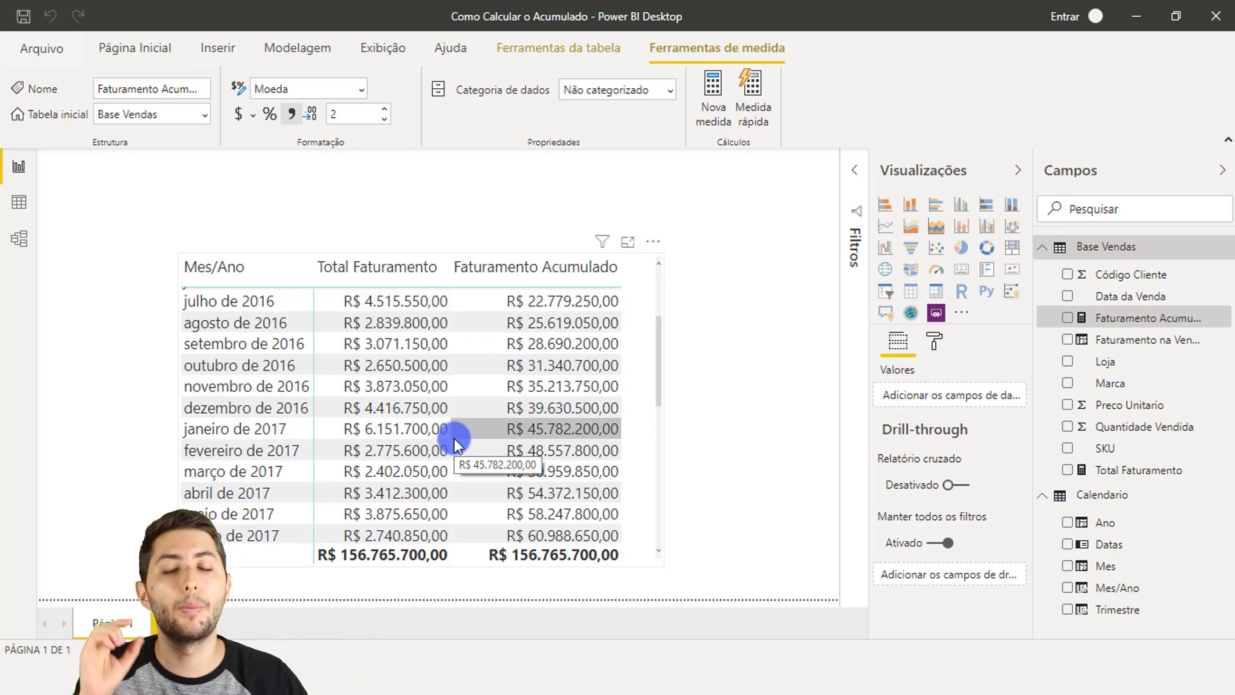
Remove Total Faturamento from the matrix values and convert the matrix into a stacked column chart.
{"action": "left_click", "coordinate": [640, 398]}
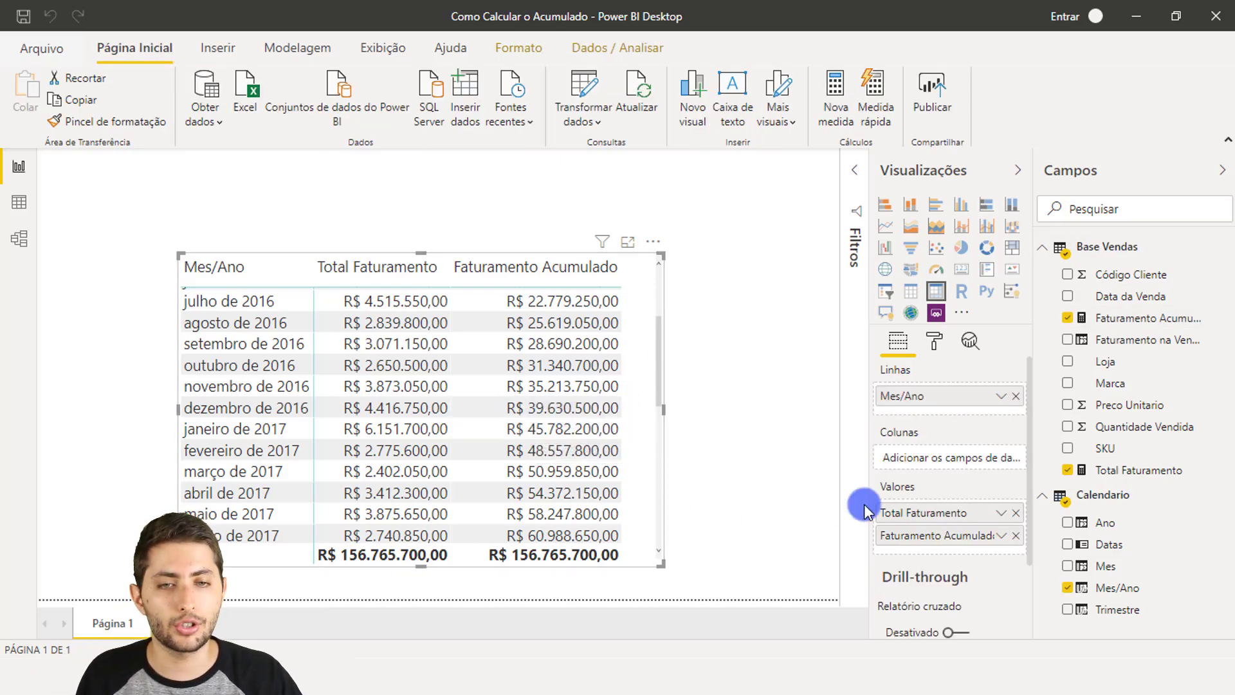
{"action": "left_click", "coordinate": [1016, 513]}
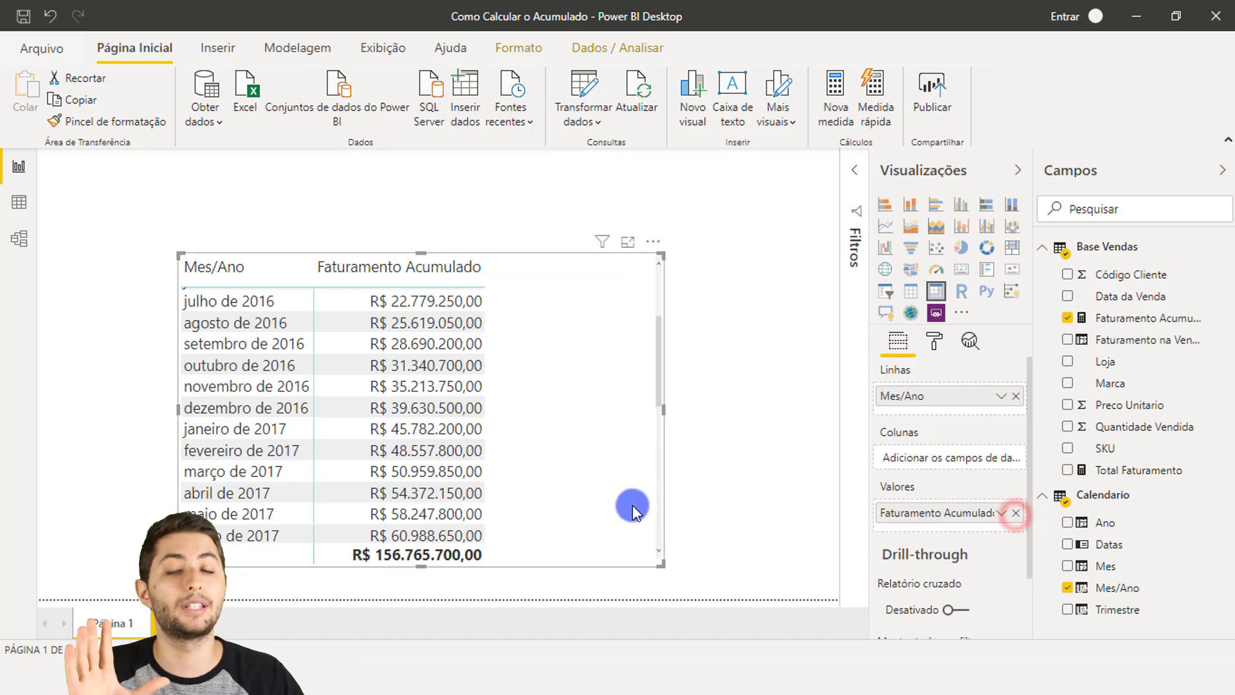
{"action": "left_click", "coordinate": [628, 464]}
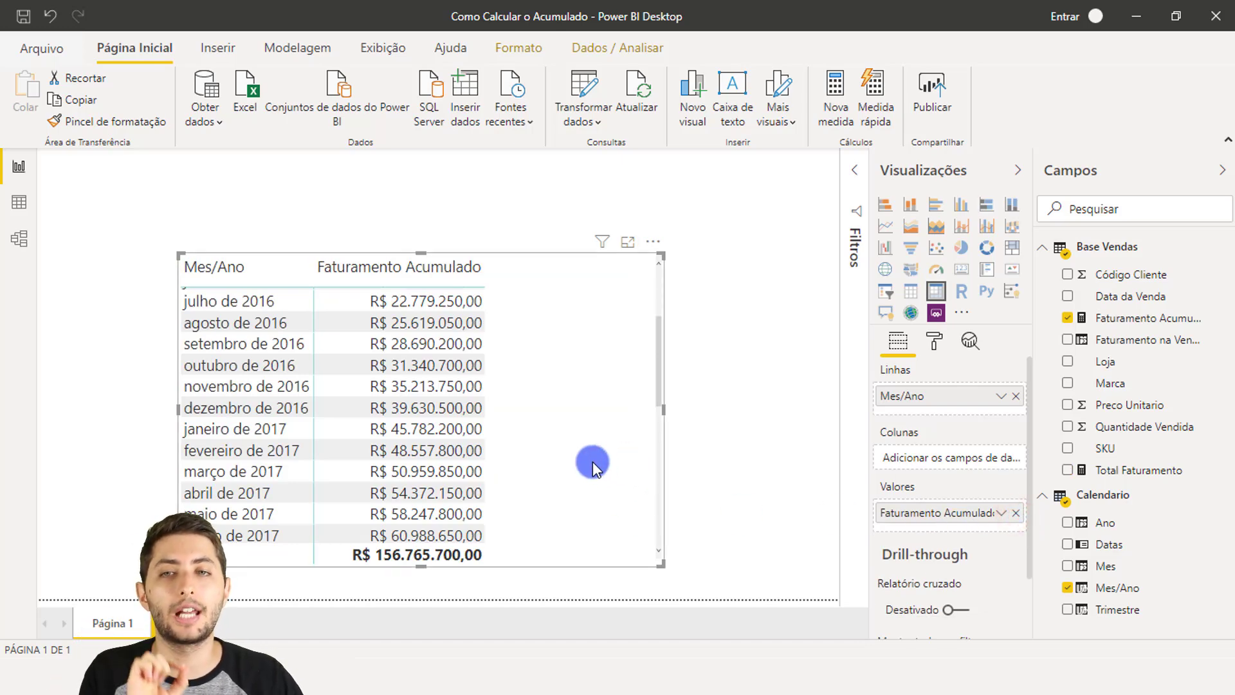
{"action": "left_click", "coordinate": [909, 212]}
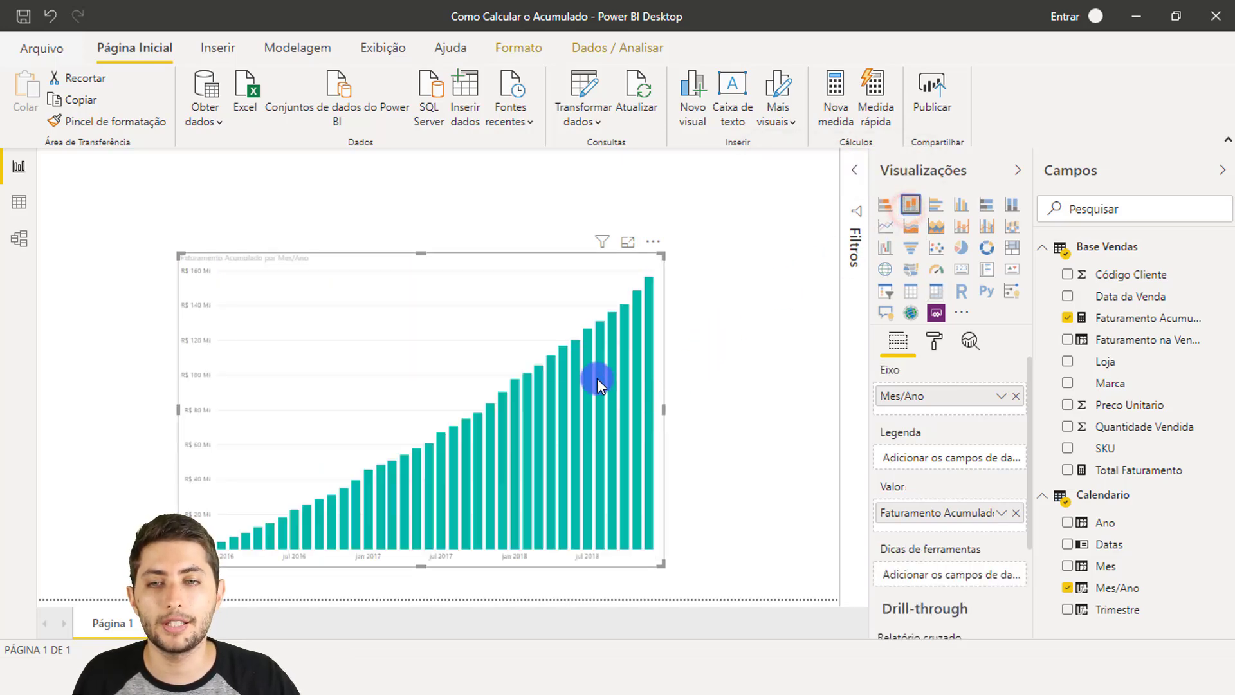
Reposition and enlarge the column chart on the page, and inspect its monthly accumulated values.
{"action": "left_click_drag", "start_coordinate": [388, 257], "coordinate": [313, 254]}
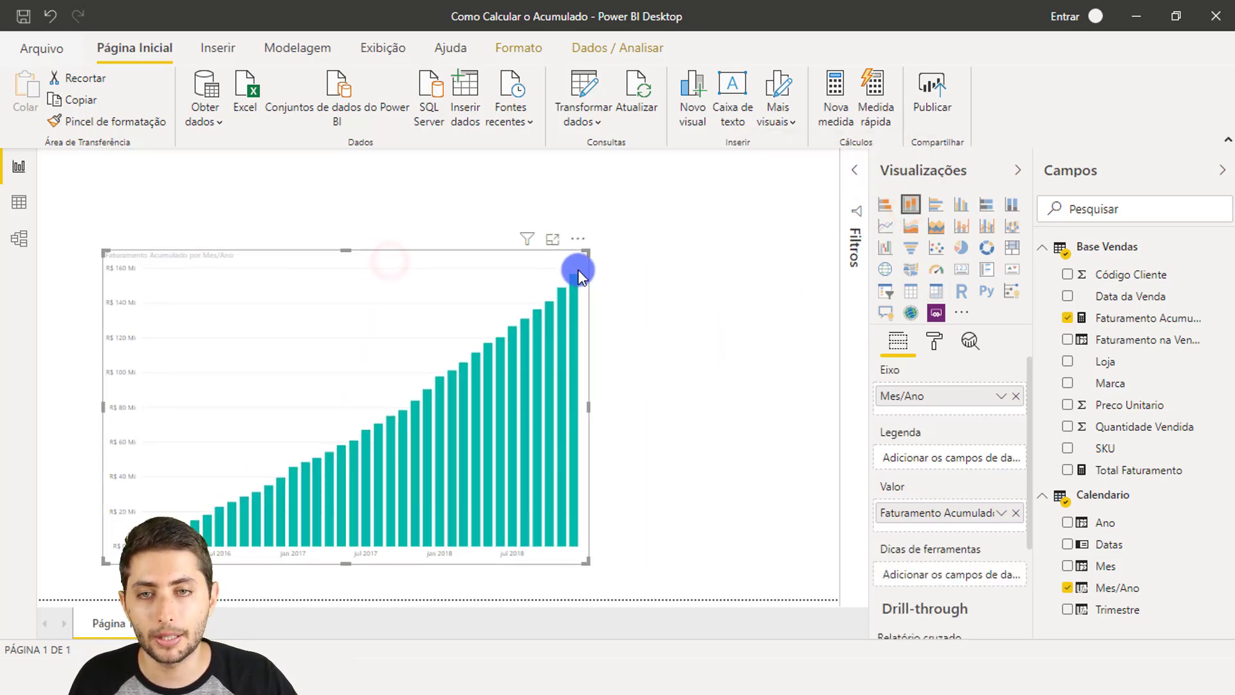
{"action": "left_click_drag", "start_coordinate": [584, 252], "coordinate": [764, 213]}
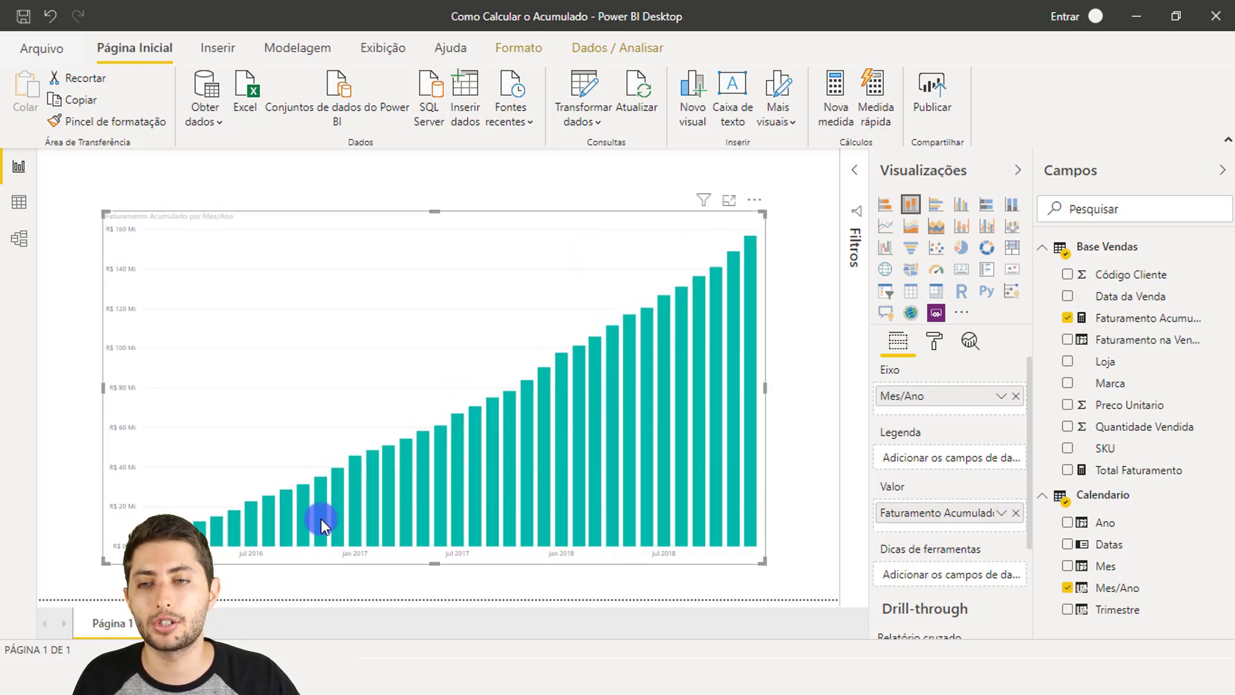
{"action": "mouse_move", "coordinate": [148, 543]}
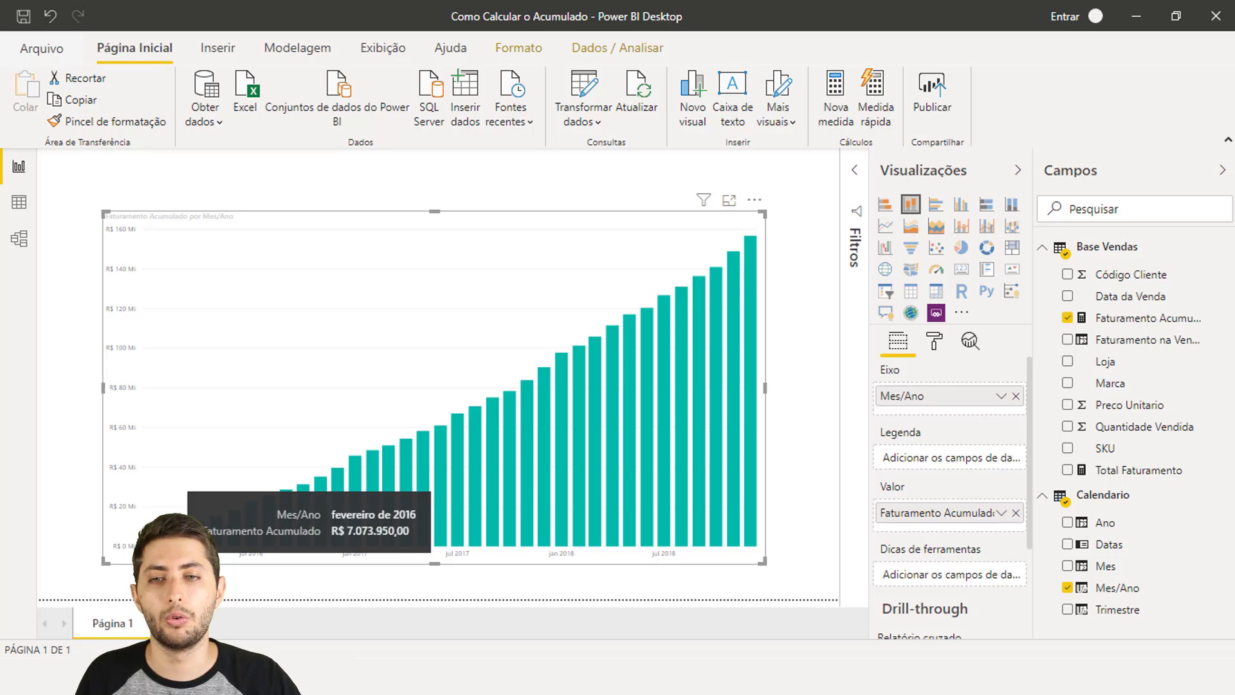
{"action": "mouse_move", "coordinate": [749, 522]}
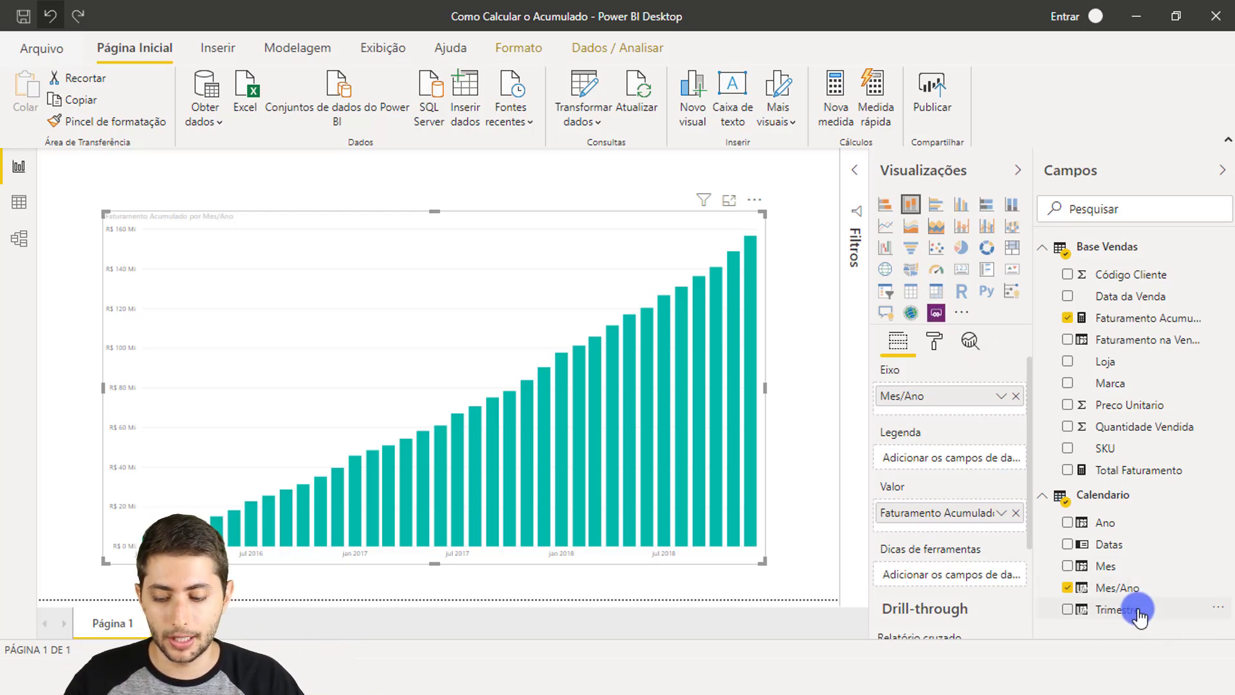
Replace Mes/Ano with the Trimestre field from Calendario on the chart's axis.
{"action": "key", "text": "ctrl+alt+2"}
{"action": "mouse_move", "coordinate": [1047, 595]}
{"action": "left_mouse_down"}
{"action": "mouse_move", "coordinate": [1219, 649]}
{"action": "mouse_move", "coordinate": [1225, 636]}
{"action": "left_mouse_up"}
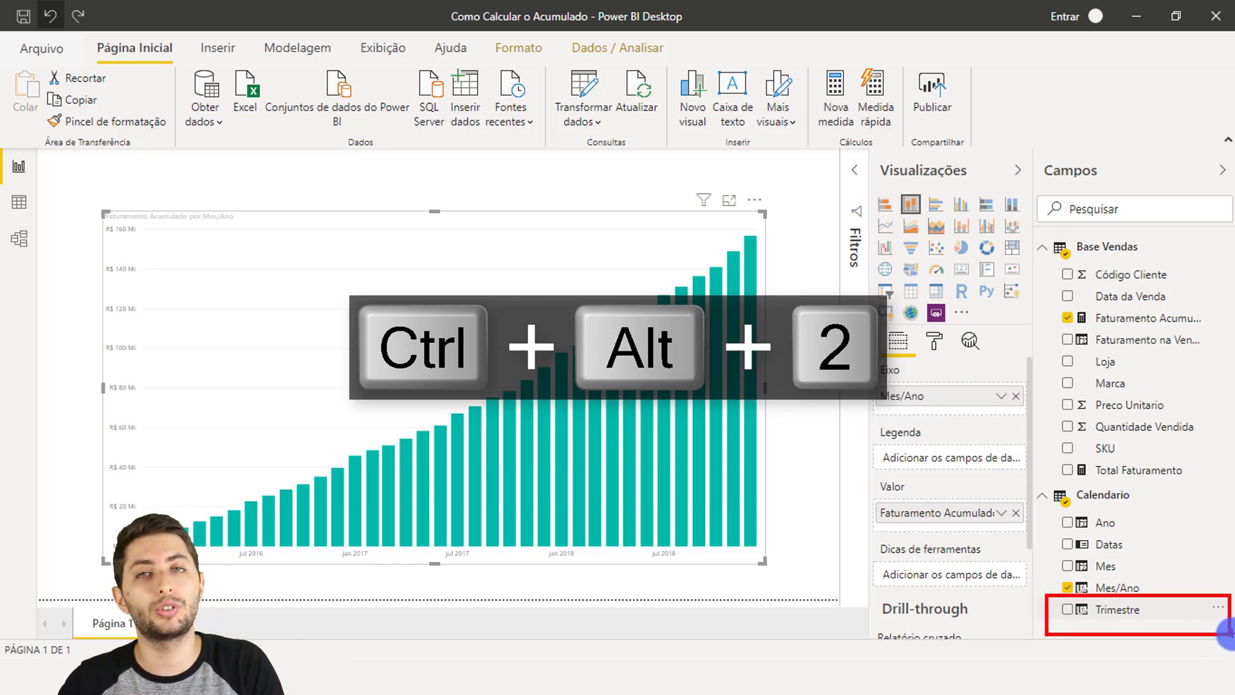
{"action": "key", "text": "alt+Escape"}
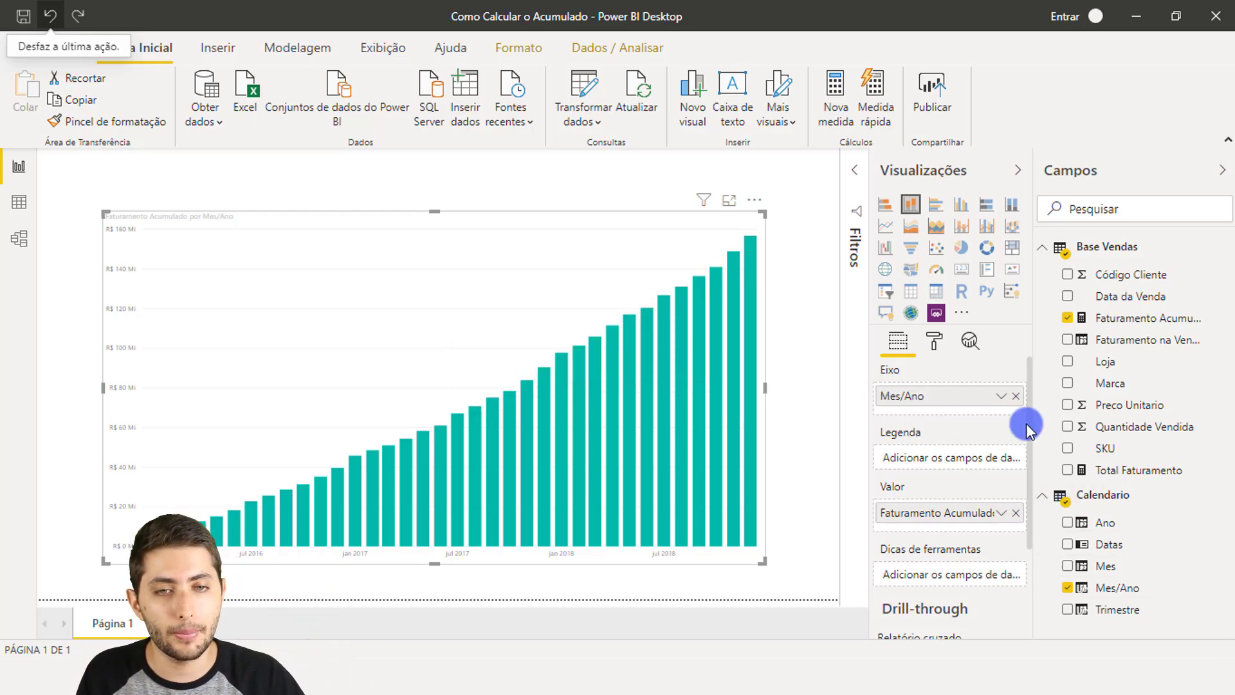
{"action": "left_click", "coordinate": [1016, 395]}
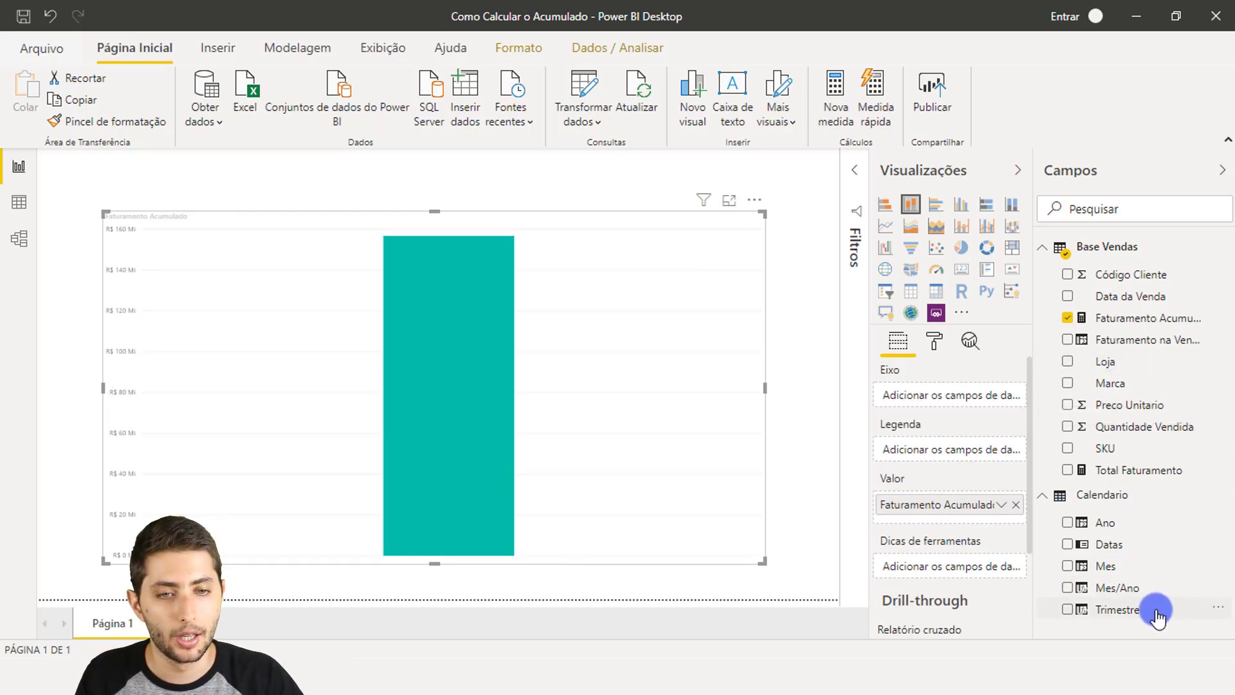
{"action": "left_click_drag", "start_coordinate": [1158, 616], "coordinate": [988, 394]}
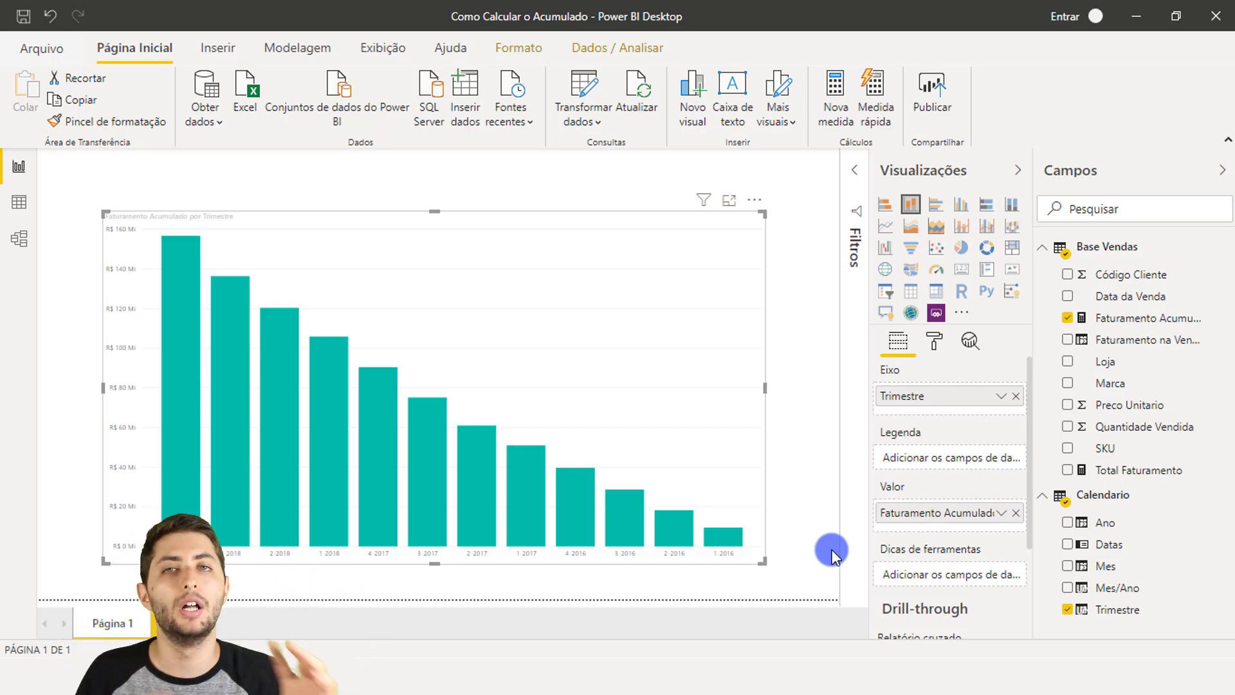
Sort the Faturamento Acumulado por Trimestre chart in ascending order.
{"action": "left_click", "coordinate": [754, 202]}
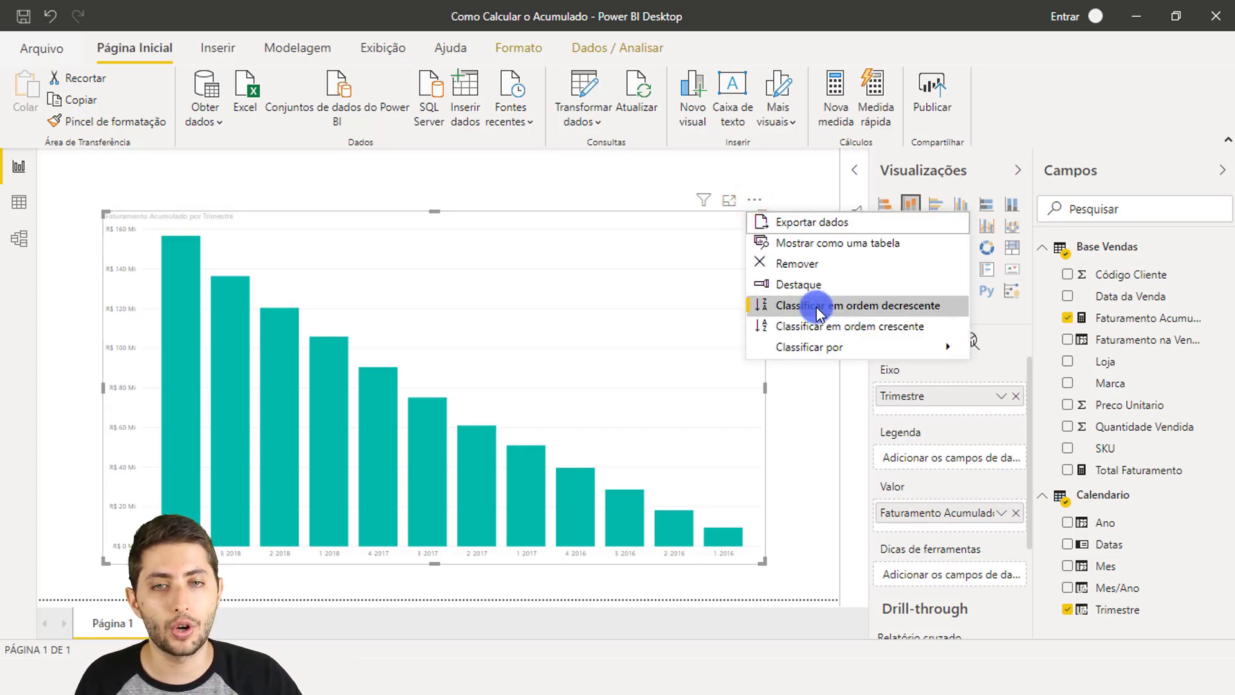
{"action": "left_click", "coordinate": [803, 329]}
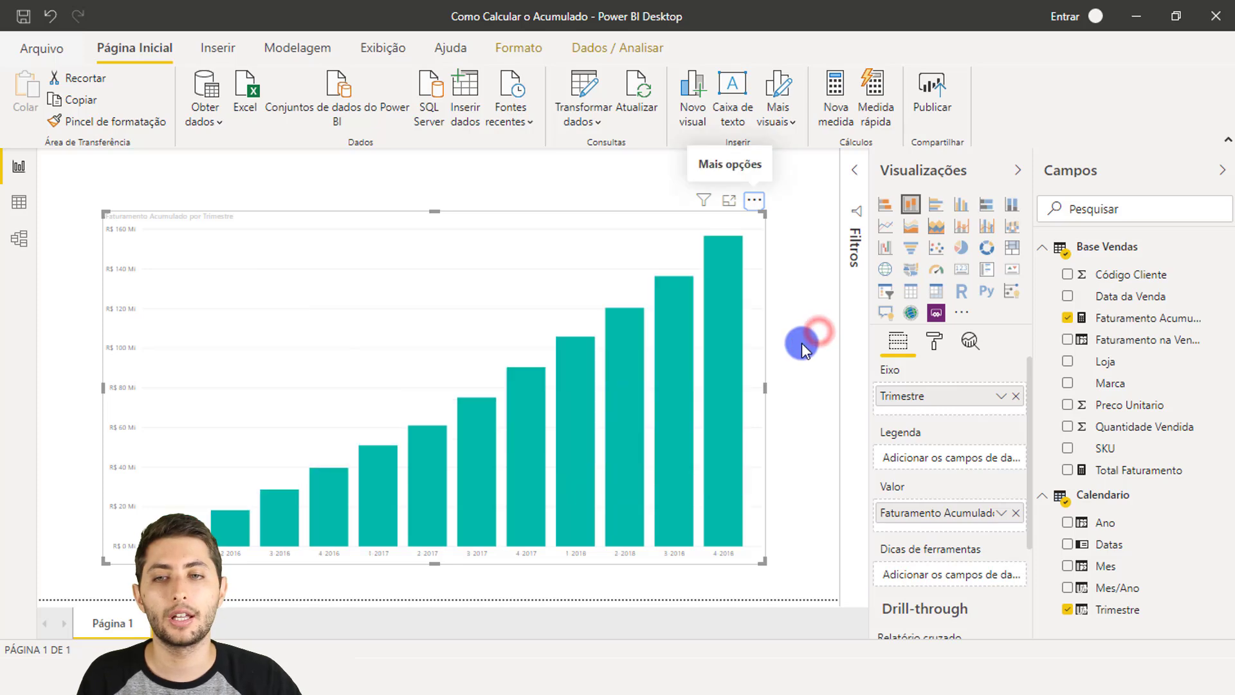
{"action": "left_click", "coordinate": [795, 351]}
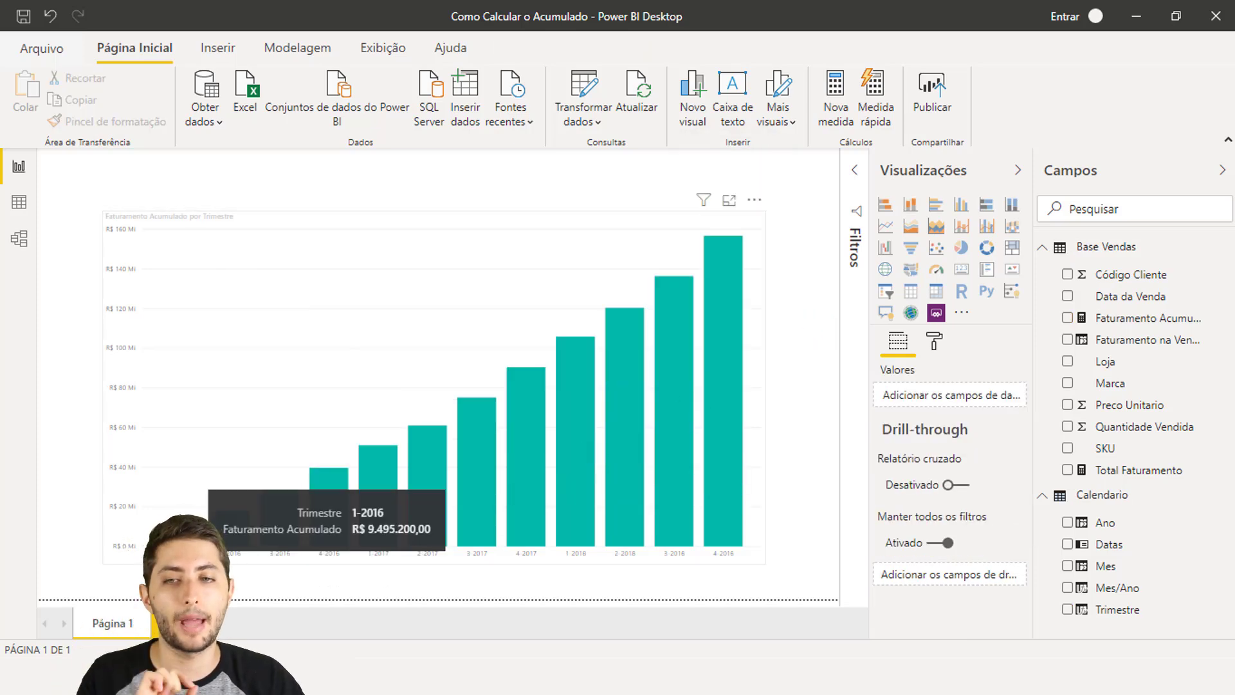
Inspect the accumulated revenue of the quarterly columns, from 1-2016 through 4-2018.
{"action": "key", "text": "ctrl+alt+2"}
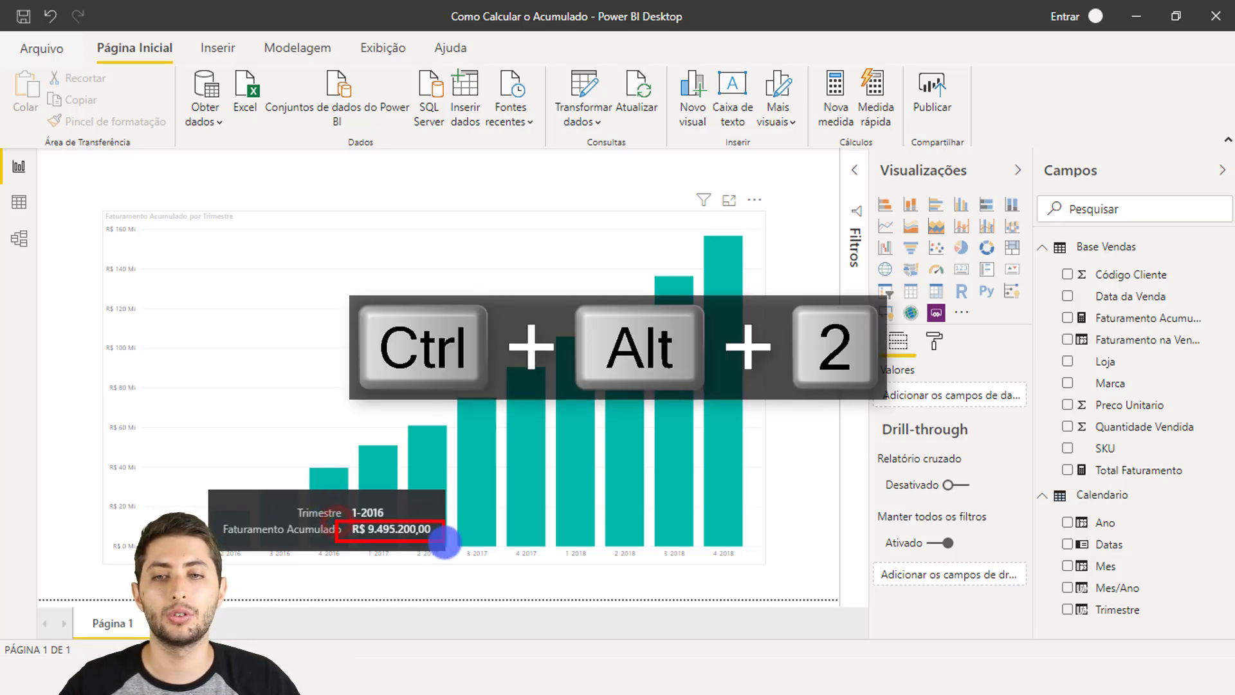
{"action": "key", "text": "alt+Escape"}
{"action": "mouse_move", "coordinate": [220, 541]}
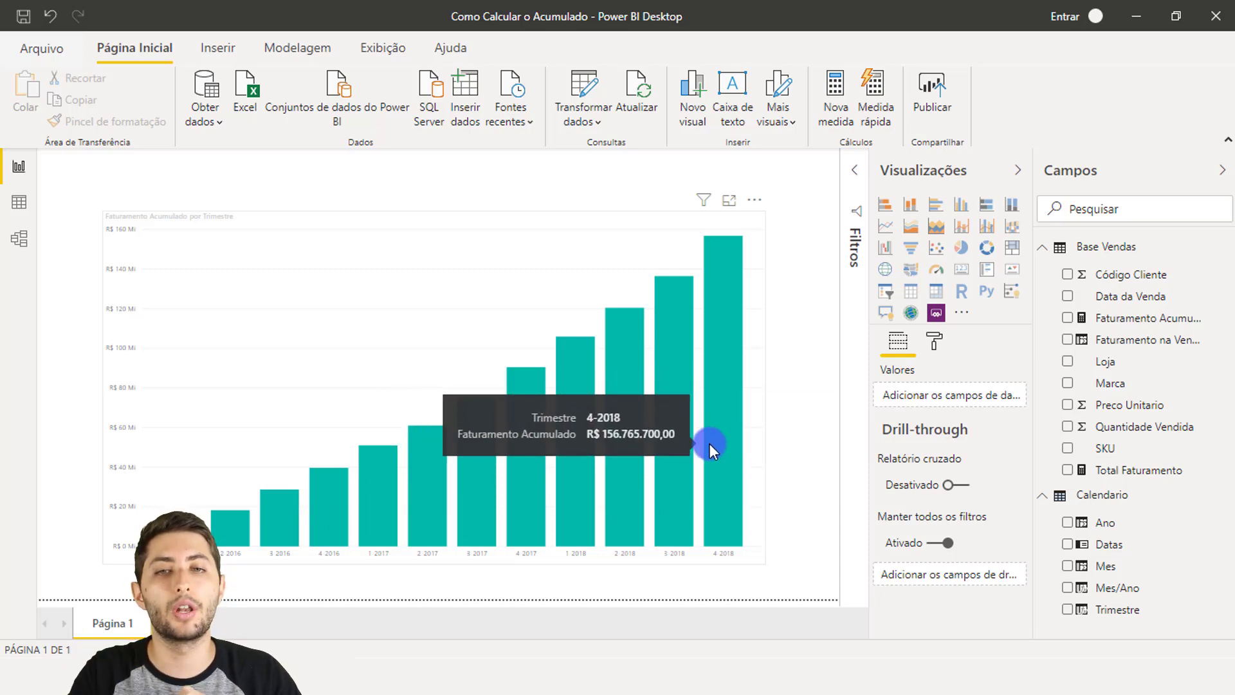
{"action": "left_click", "coordinate": [753, 404]}
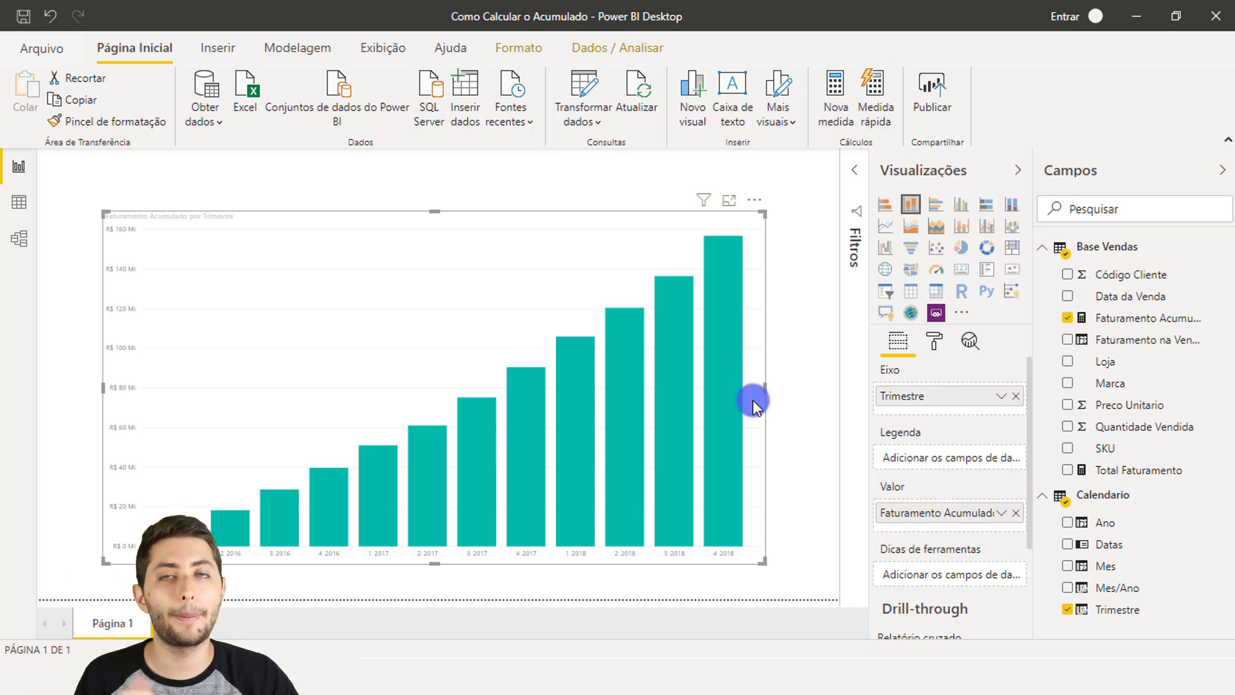
{"action": "mouse_move", "coordinate": [747, 405]}
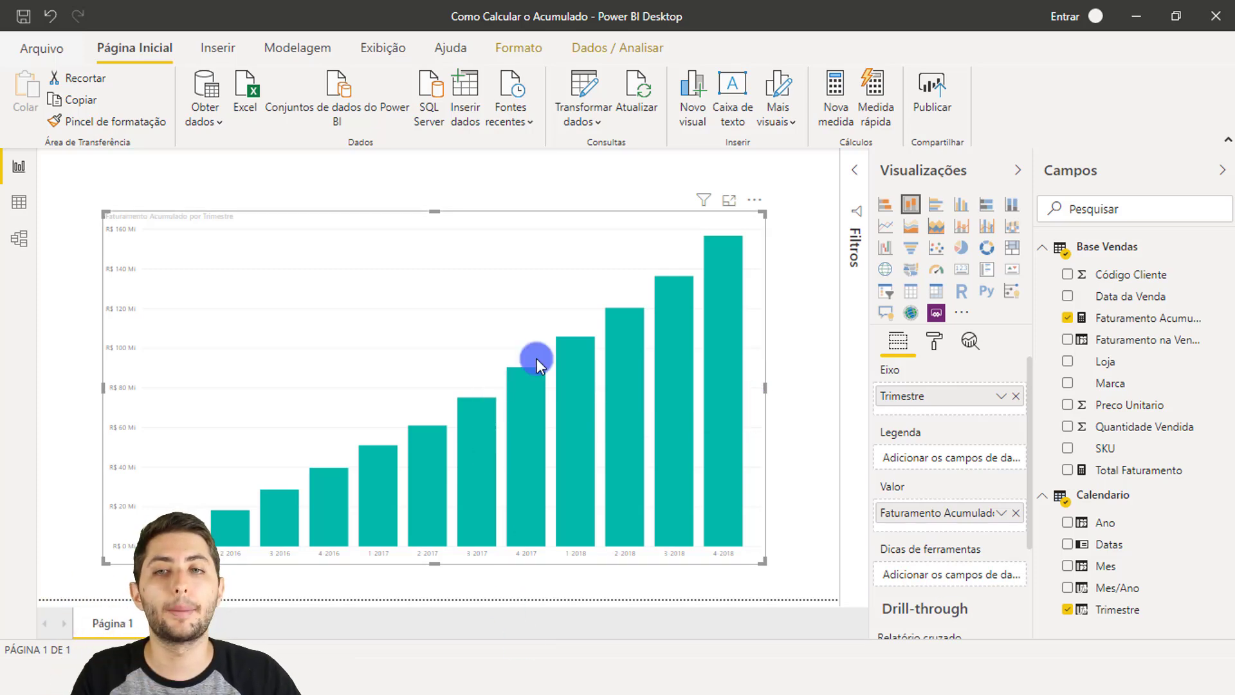
{"action": "left_click", "coordinate": [290, 274]}
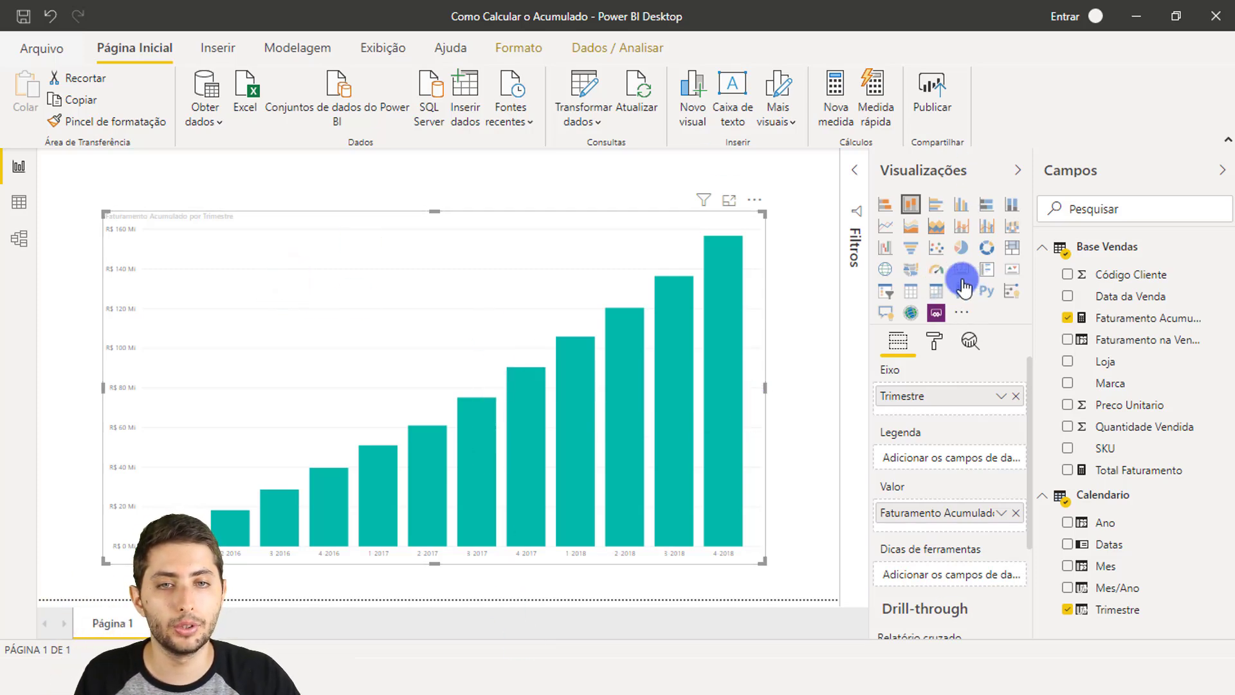
Convert the quarterly column chart to a matrix and set its grid text size to 15 pt.
{"action": "left_click", "coordinate": [936, 291]}
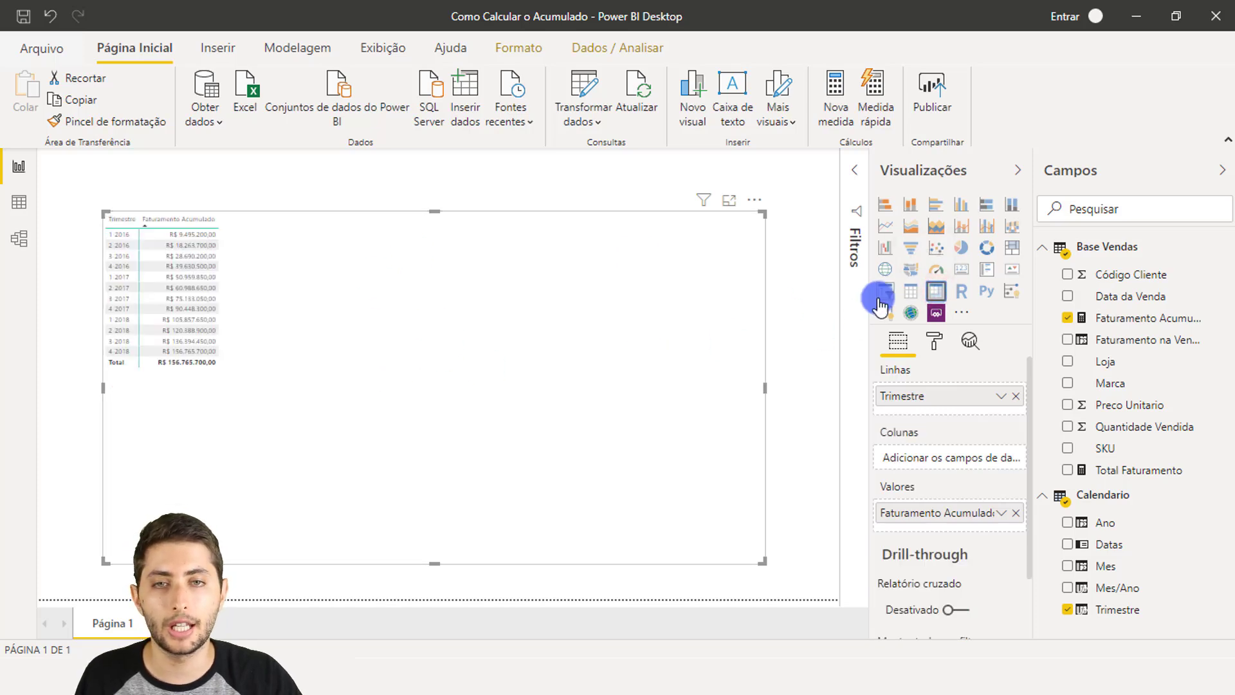
{"action": "left_click", "coordinate": [932, 343]}
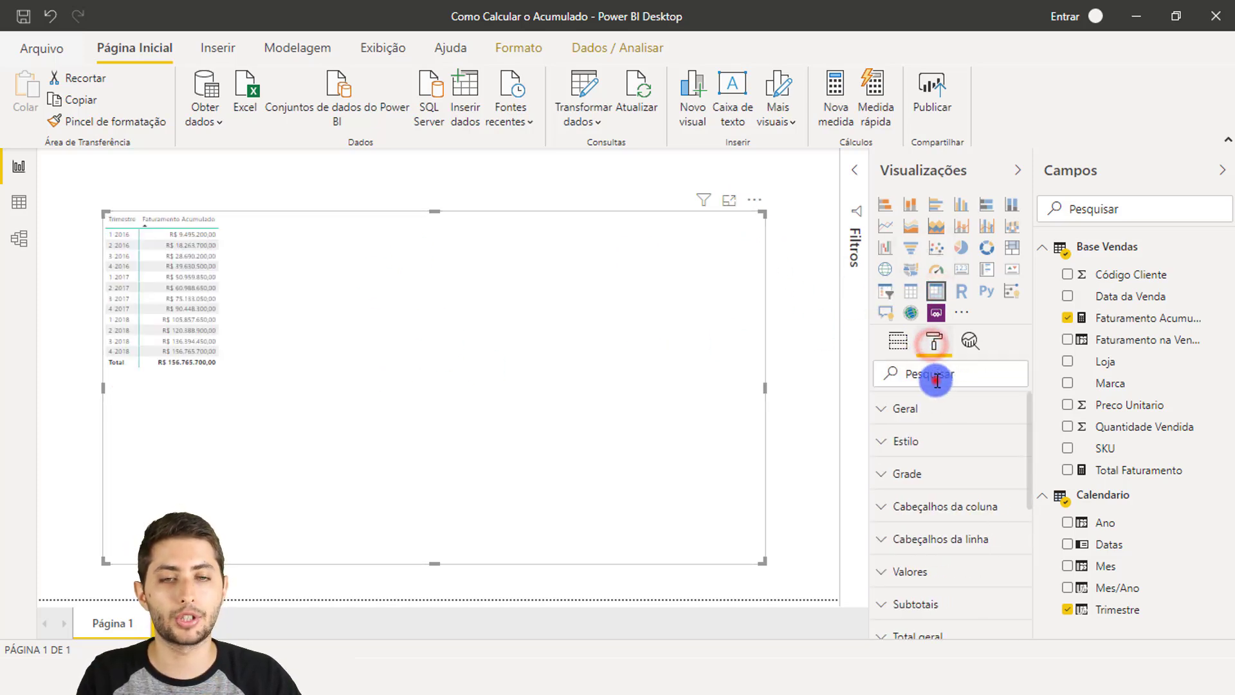
{"action": "left_click", "coordinate": [935, 382]}
{"action": "type", "text": "tamanho"}
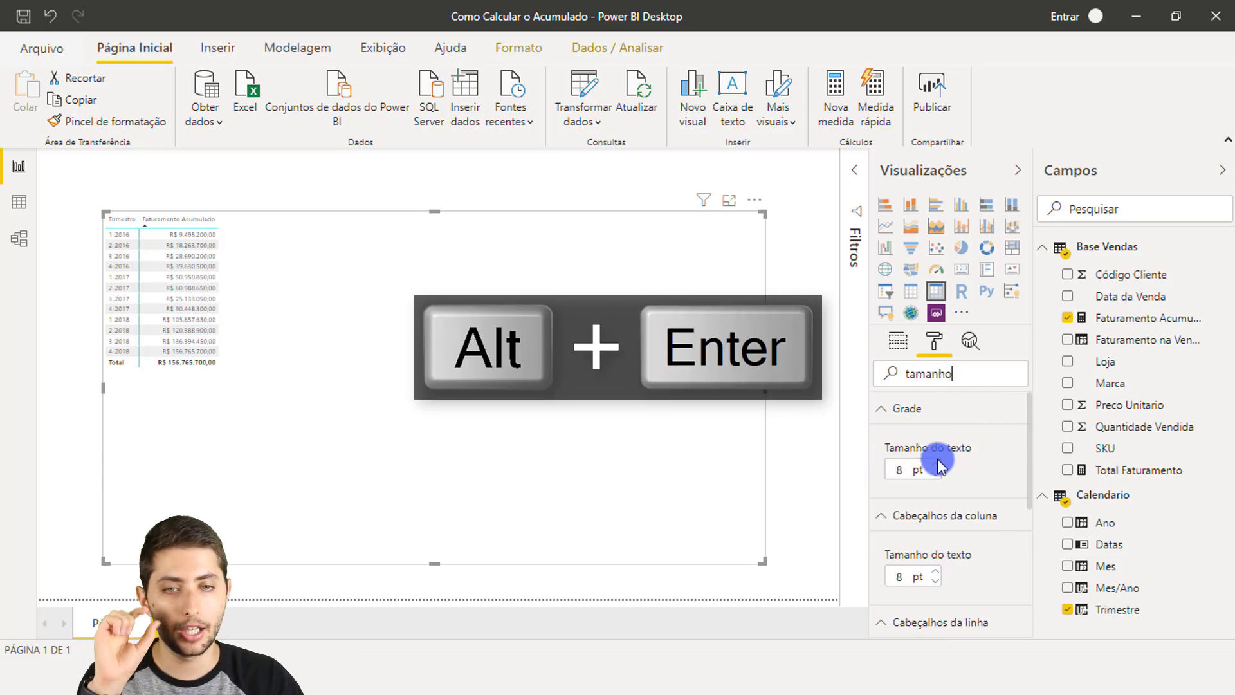
{"action": "left_click", "coordinate": [936, 466]}
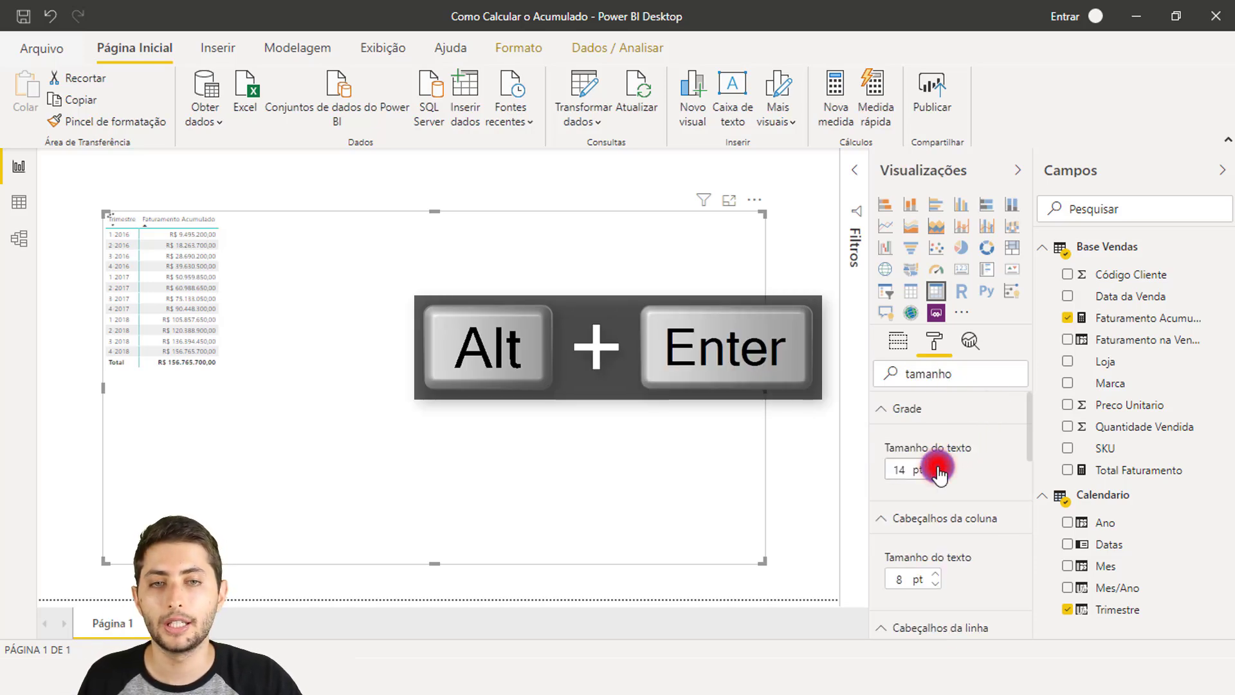
{"action": "left_click", "coordinate": [937, 467]}
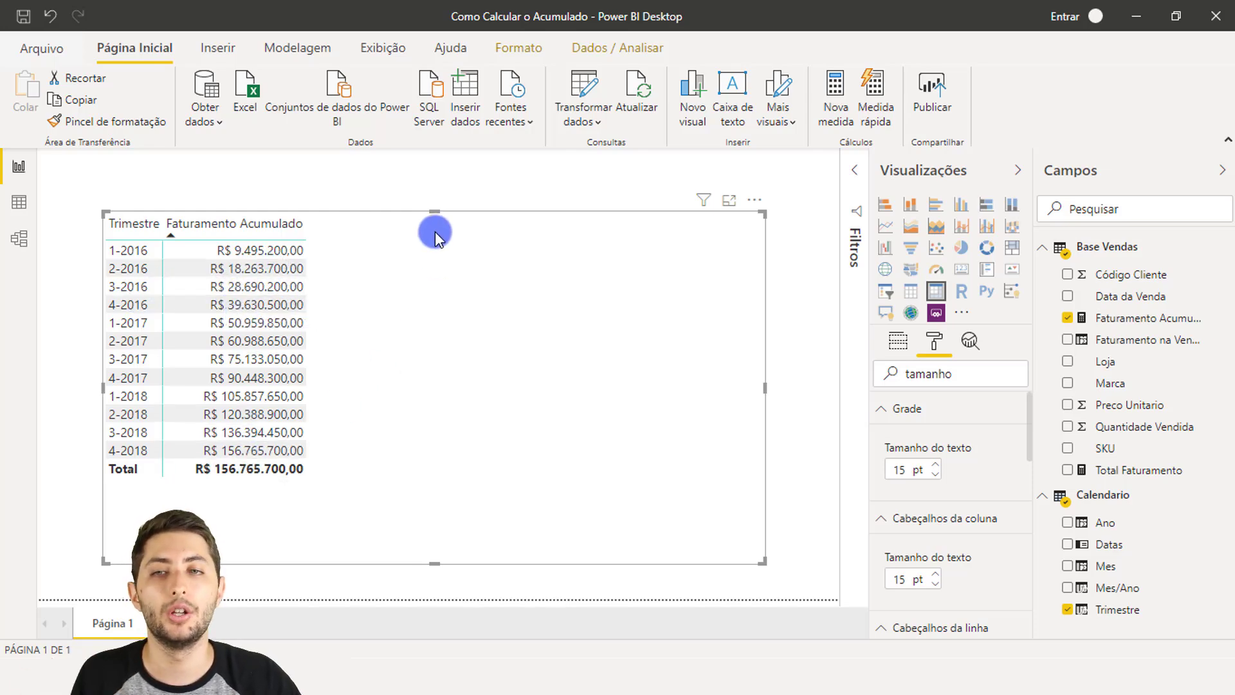
{"action": "left_click", "coordinate": [423, 180]}
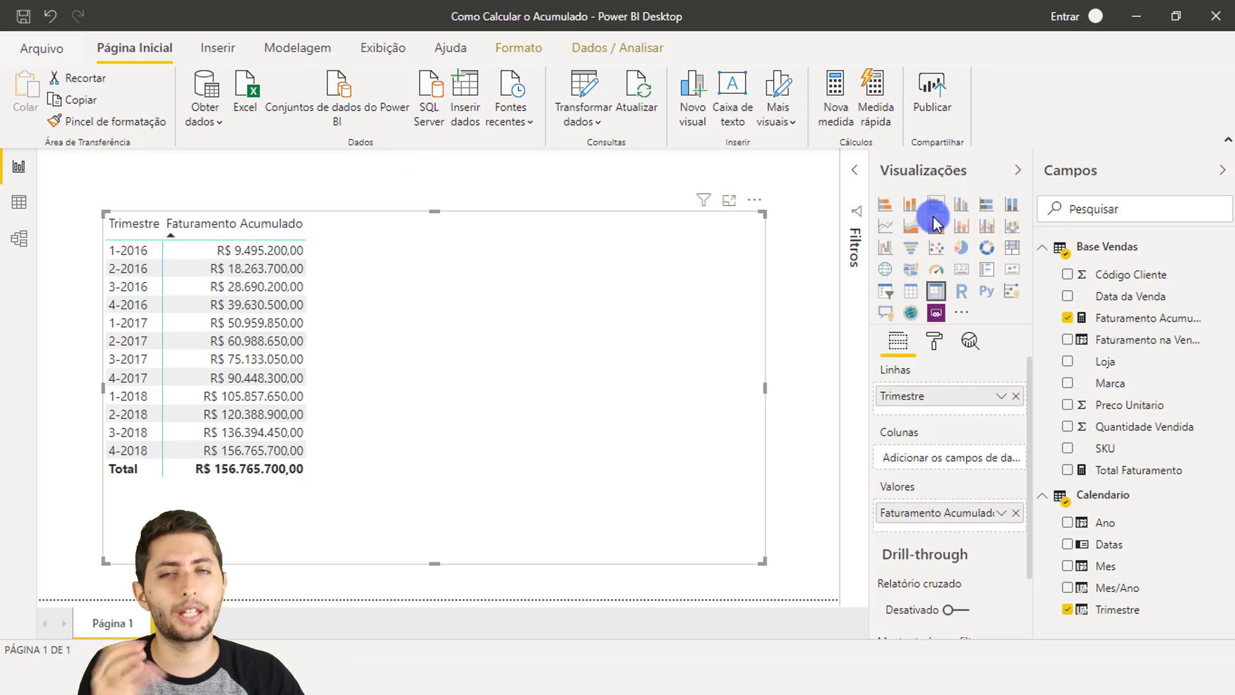
Open the Faturamento Acumulado measure's formula and review its CALCULATE, FILTER(ALL(Calendario) and MAX(Calendario[Datas]) parts.
{"action": "left_click", "coordinate": [1117, 317]}
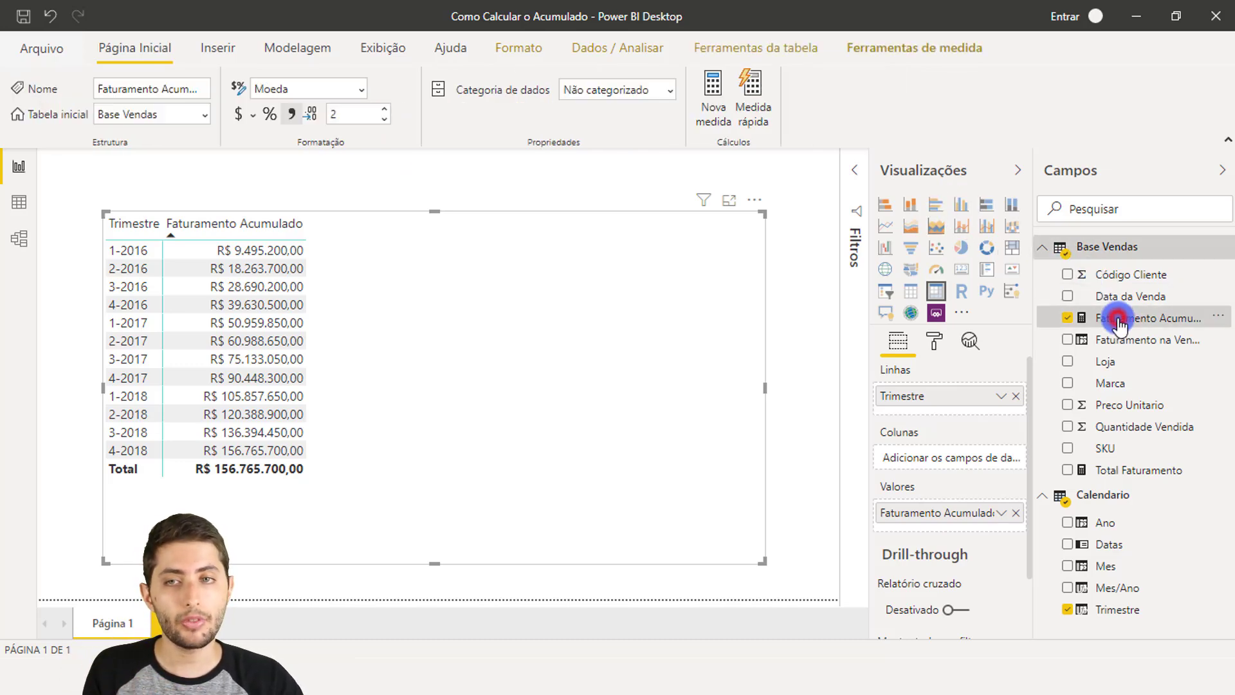
{"action": "left_click", "coordinate": [774, 296]}
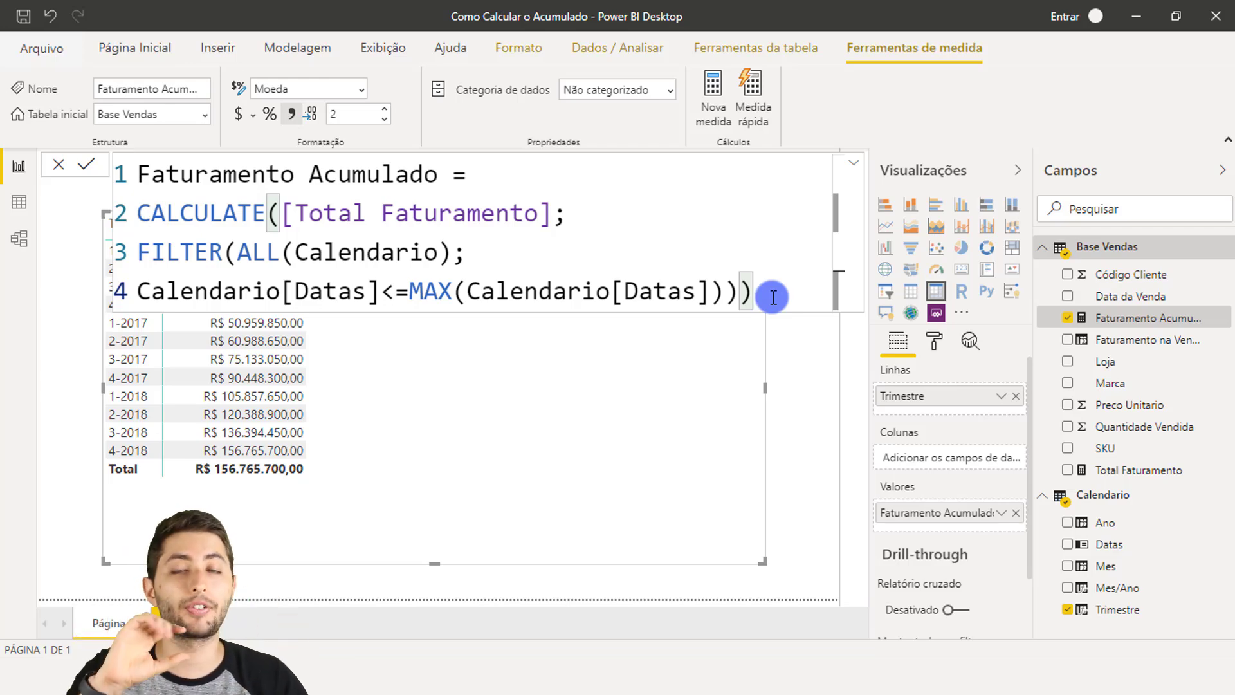
{"action": "left_click_drag", "start_coordinate": [138, 220], "coordinate": [511, 214]}
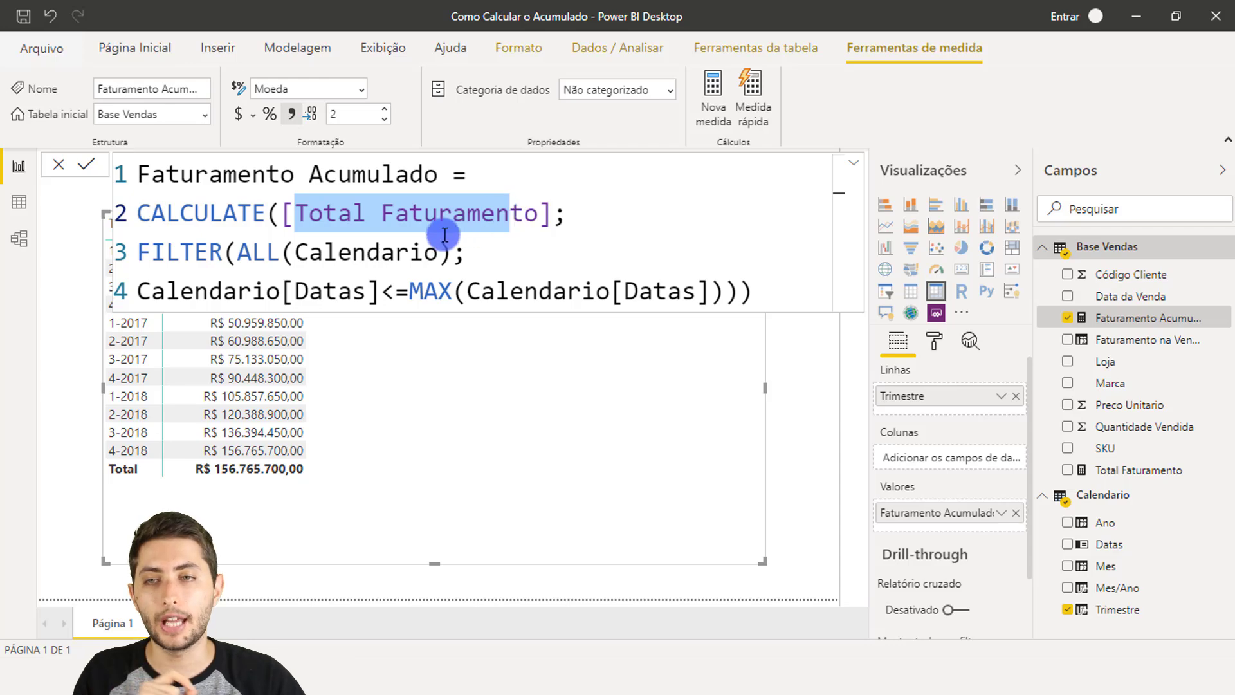
{"action": "left_click_drag", "start_coordinate": [149, 252], "coordinate": [457, 259]}
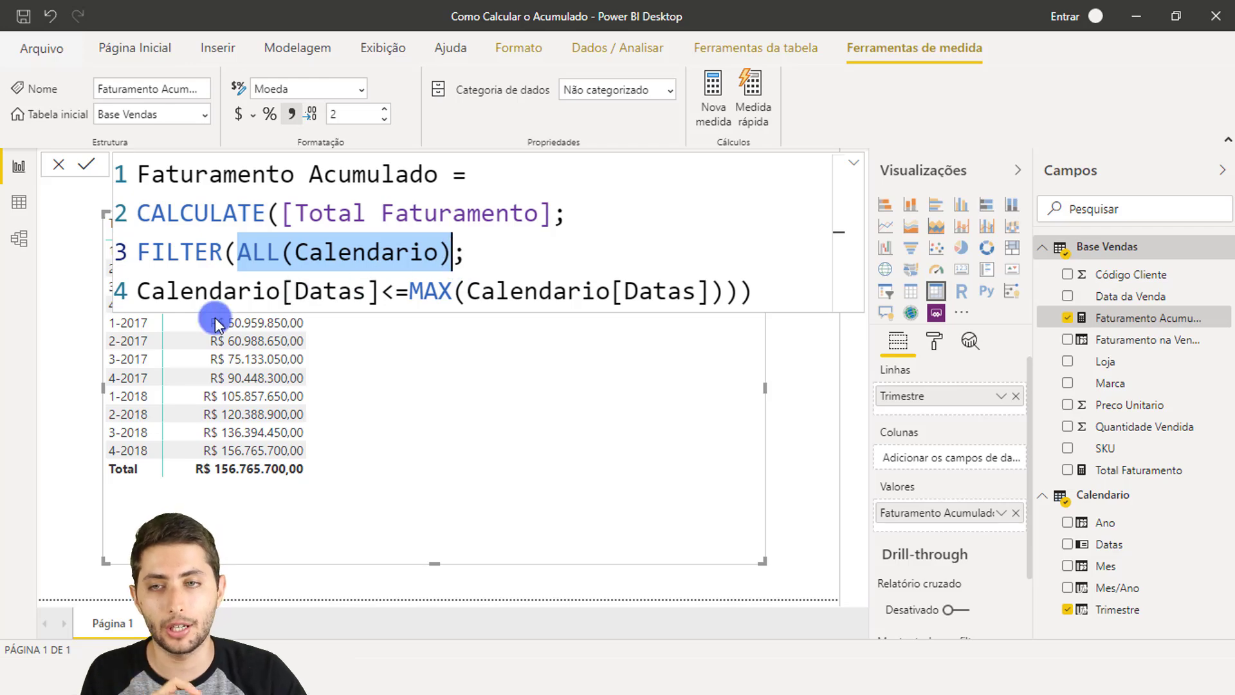
{"action": "left_click_drag", "start_coordinate": [164, 293], "coordinate": [700, 286]}
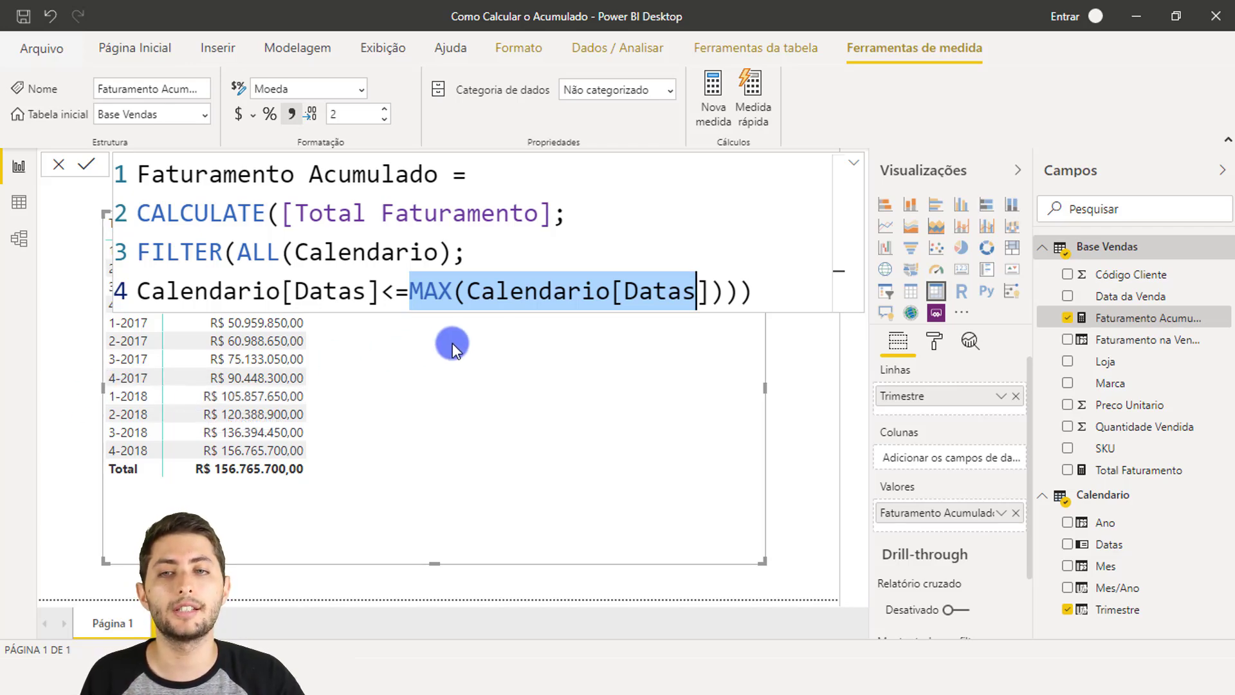
{"action": "left_click", "coordinate": [811, 374]}
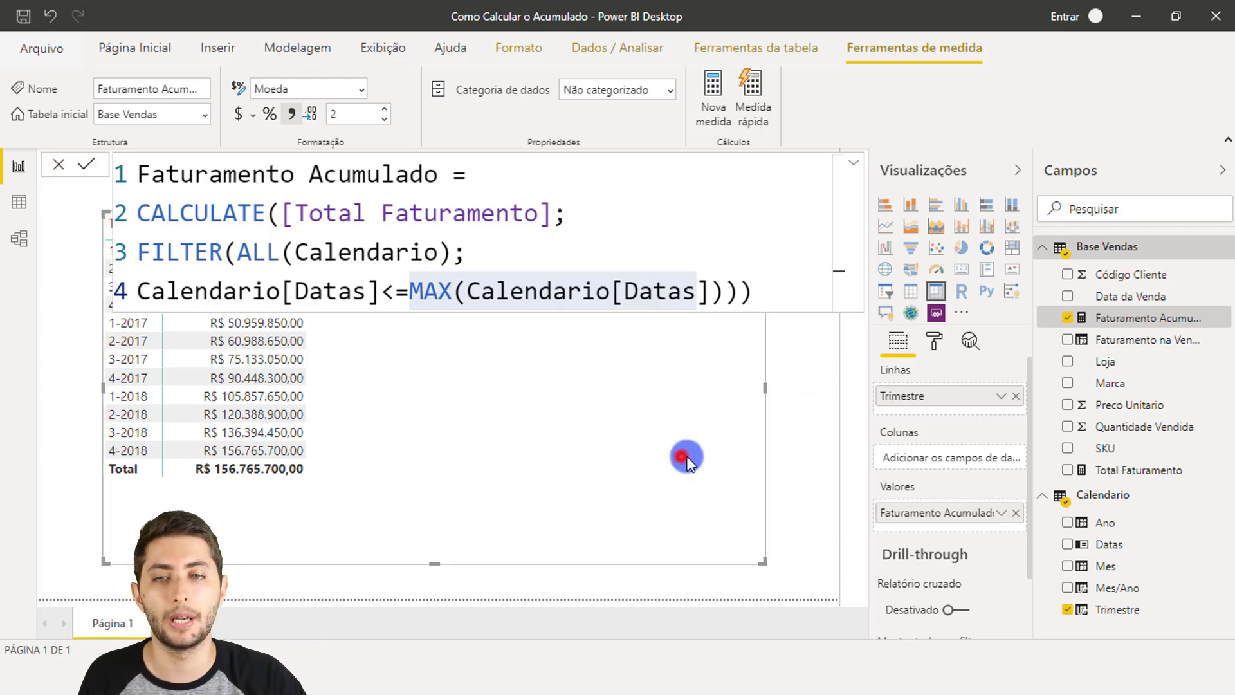
{"action": "left_click", "coordinate": [682, 456]}
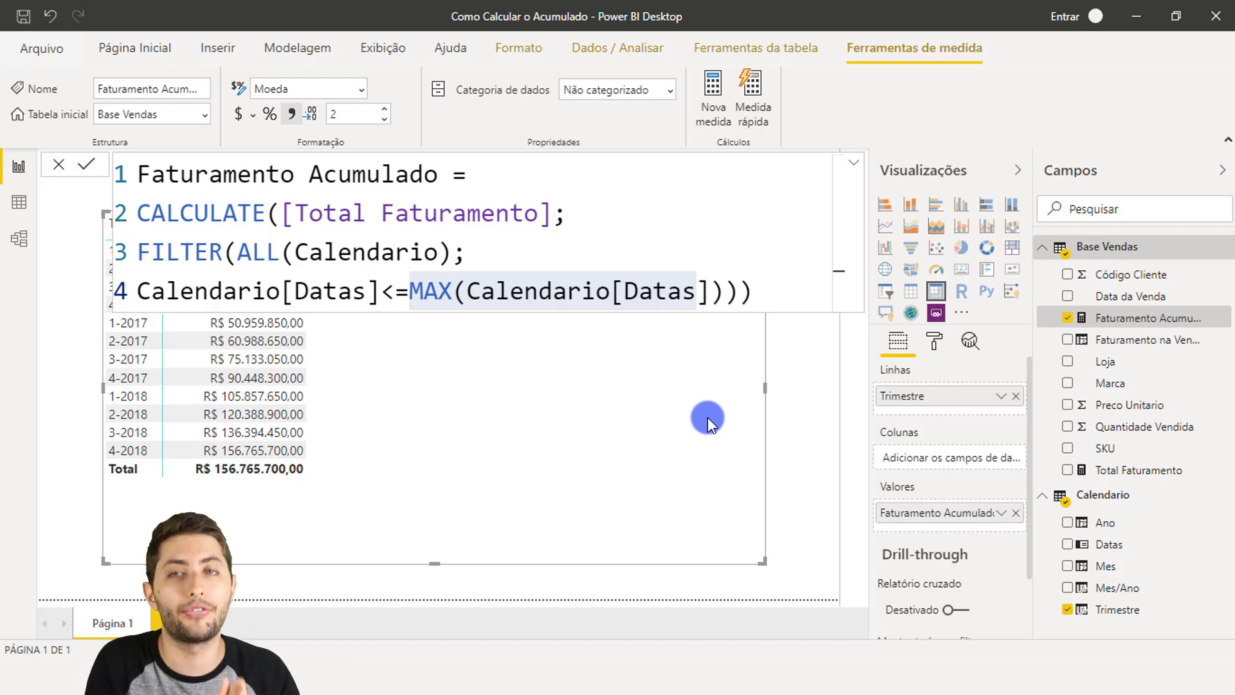
{"action": "left_click", "coordinate": [143, 251]}
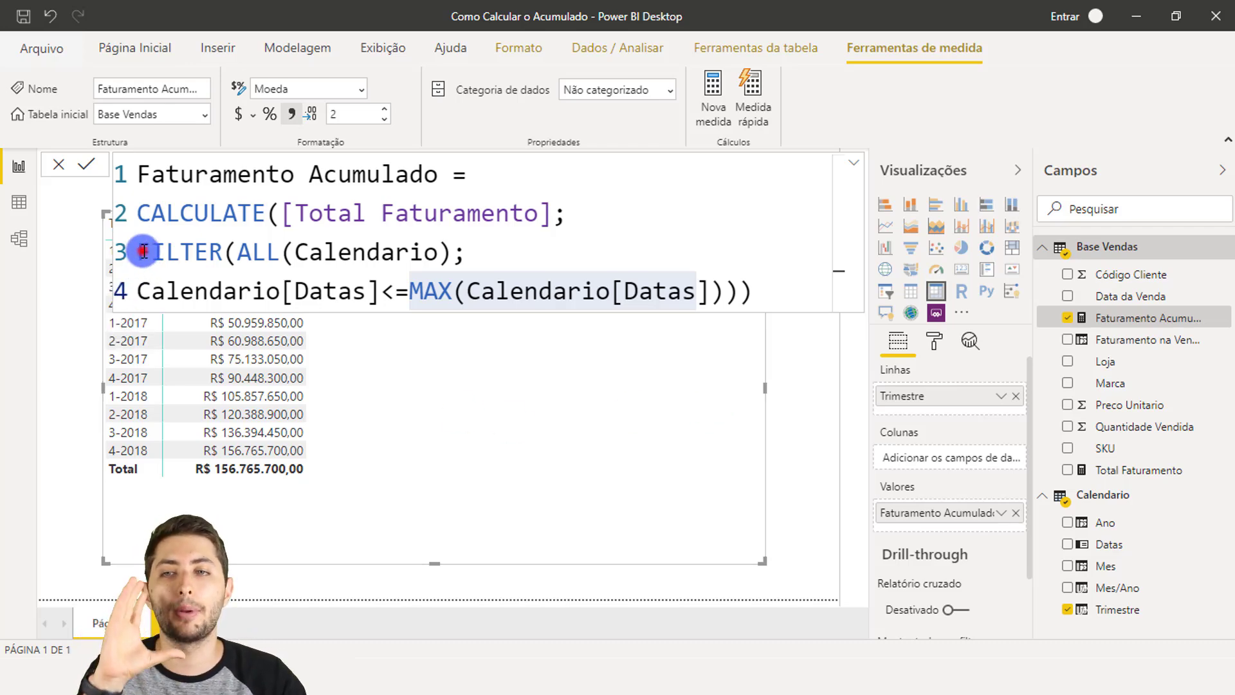
{"action": "left_click_drag", "start_coordinate": [142, 251], "coordinate": [507, 240]}
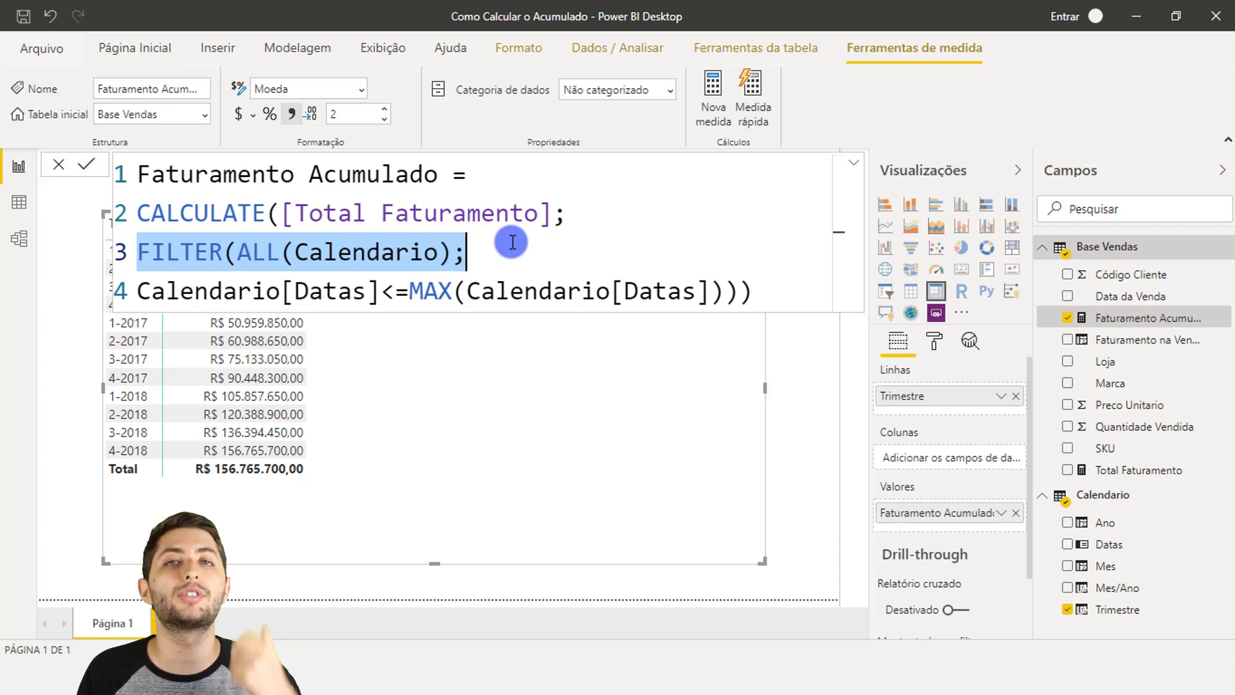